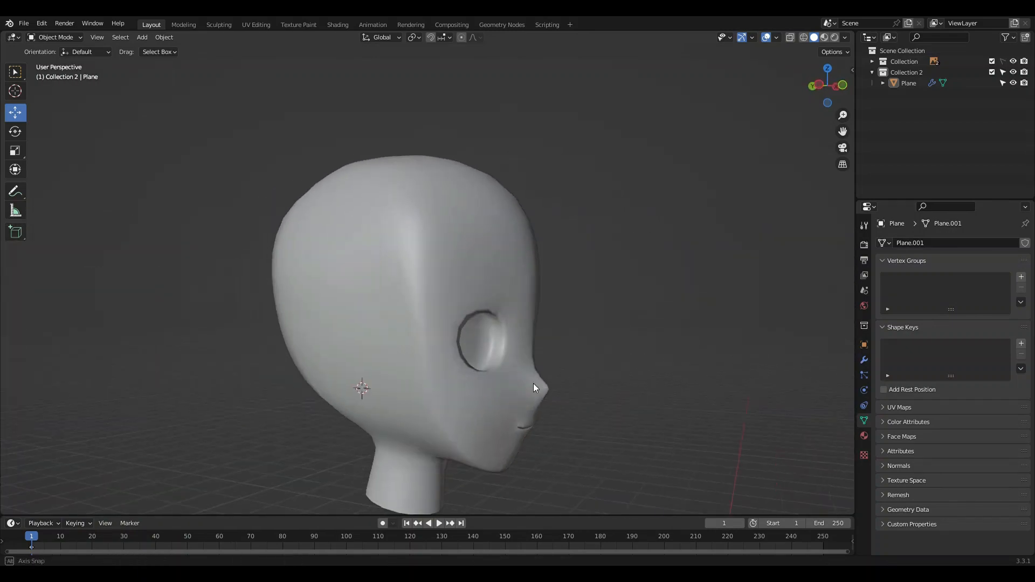
Duplicate the bottom edge loop of the head's neck in place and separate the copy into its own object
scroll(531, 366, down, 5)
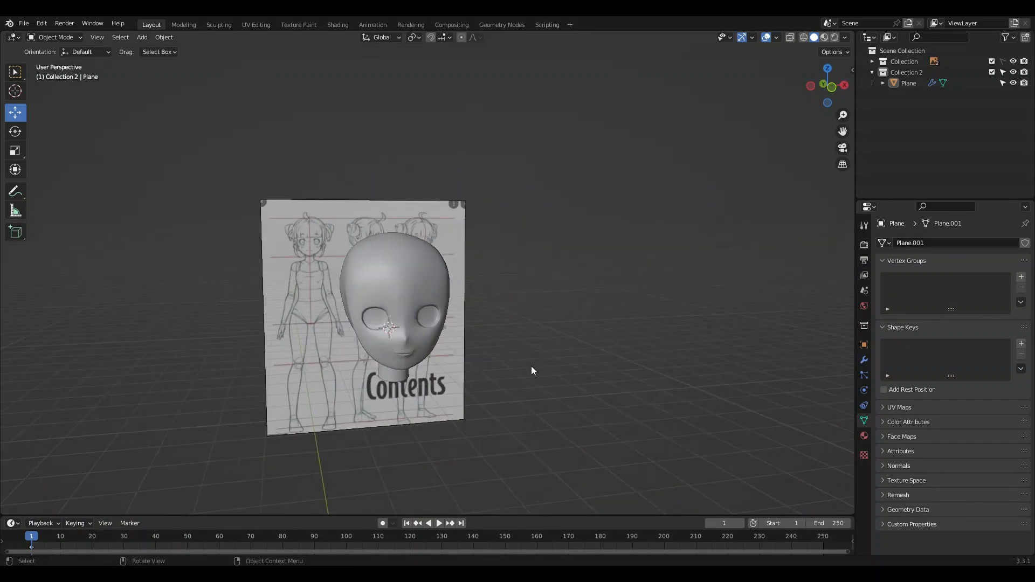
click(415, 280)
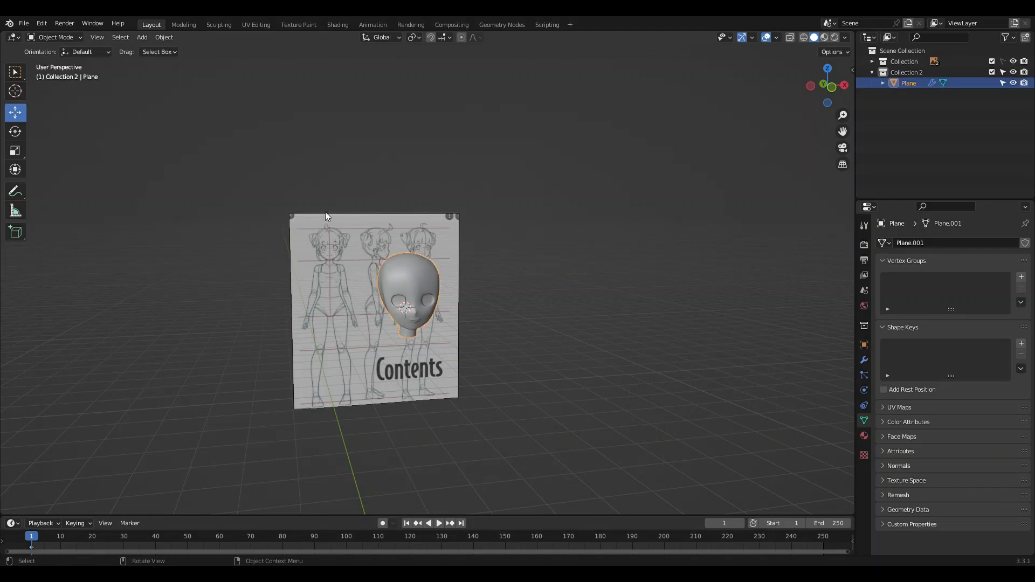
click(185, 23)
scroll(457, 405, up, 3)
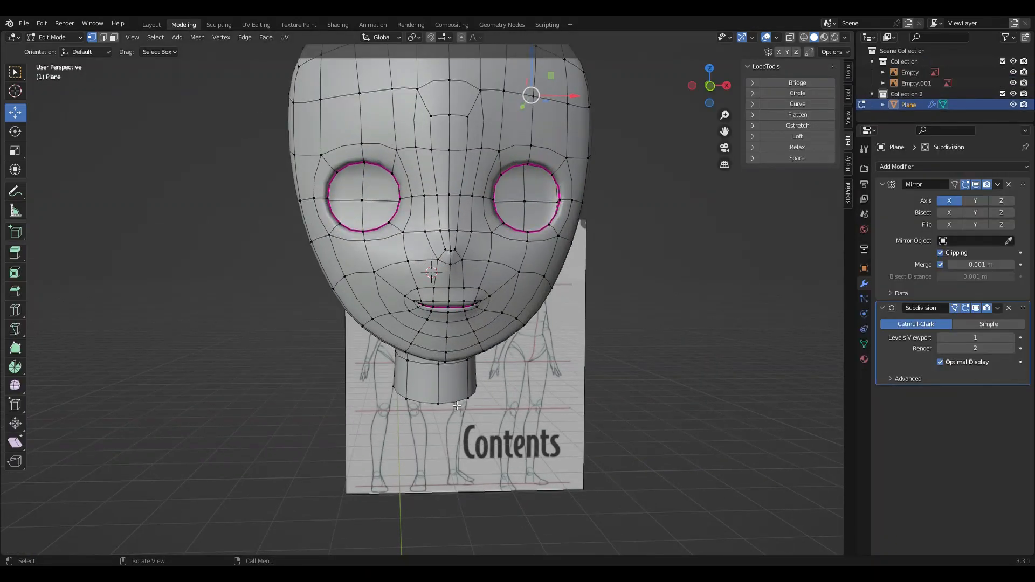
alt+click(457, 406)
key(shift+d)
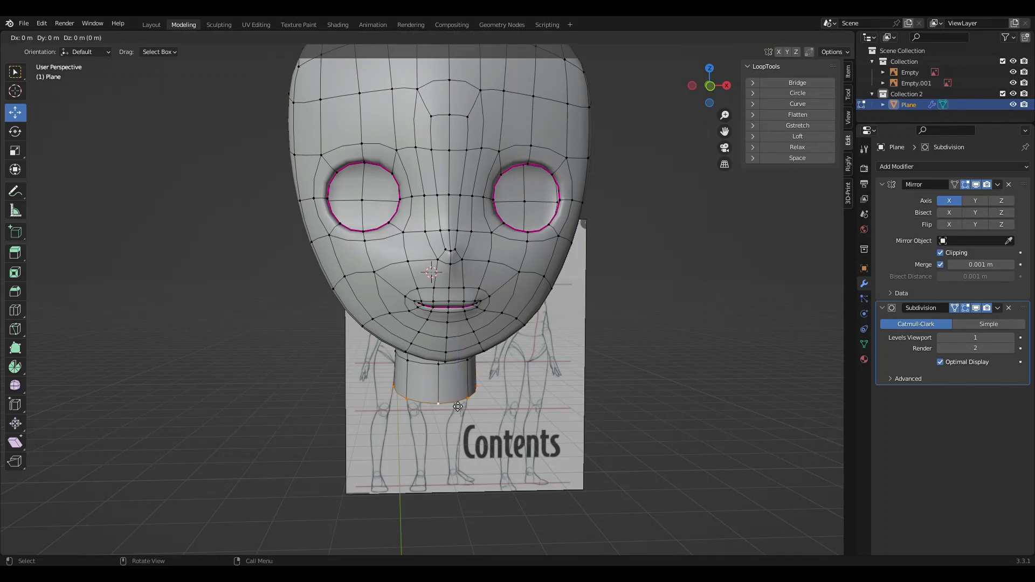
right_click(457, 406)
right_click(448, 405)
mouse_move(440, 532)
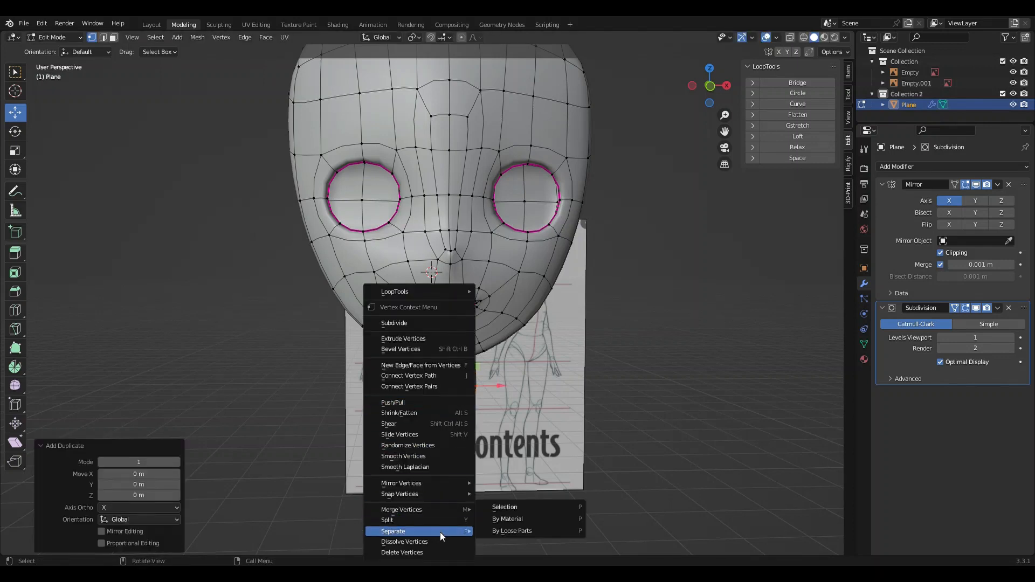
click(529, 504)
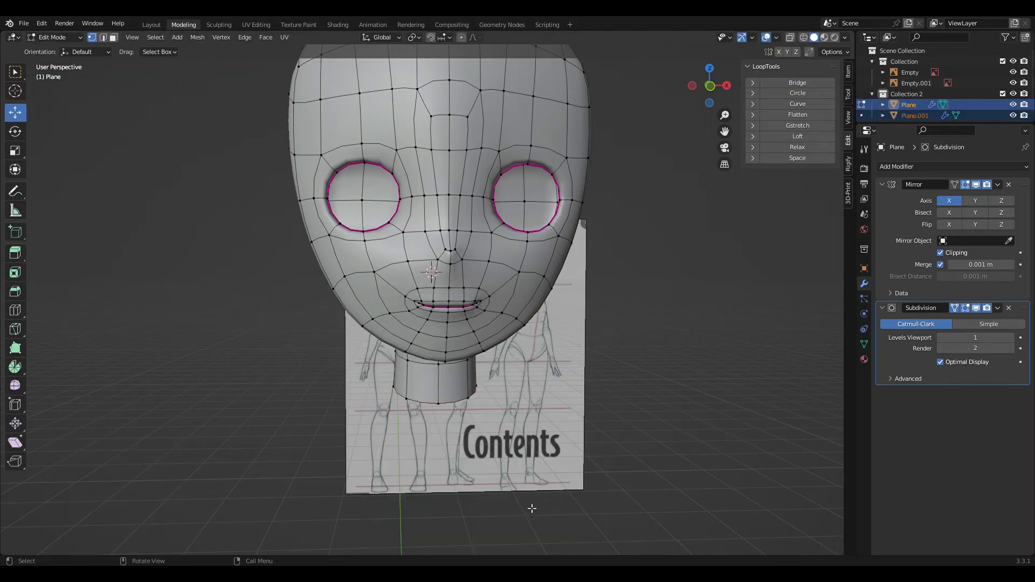
Open the separated neck loop object alone for mesh editing and view it from the front against the reference
click(145, 24)
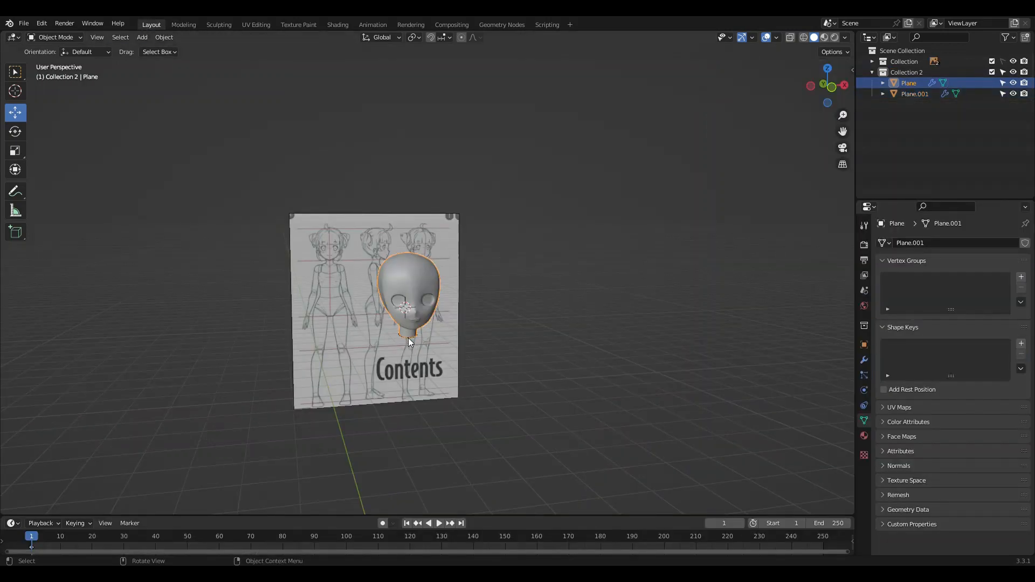
click(911, 94)
click(181, 24)
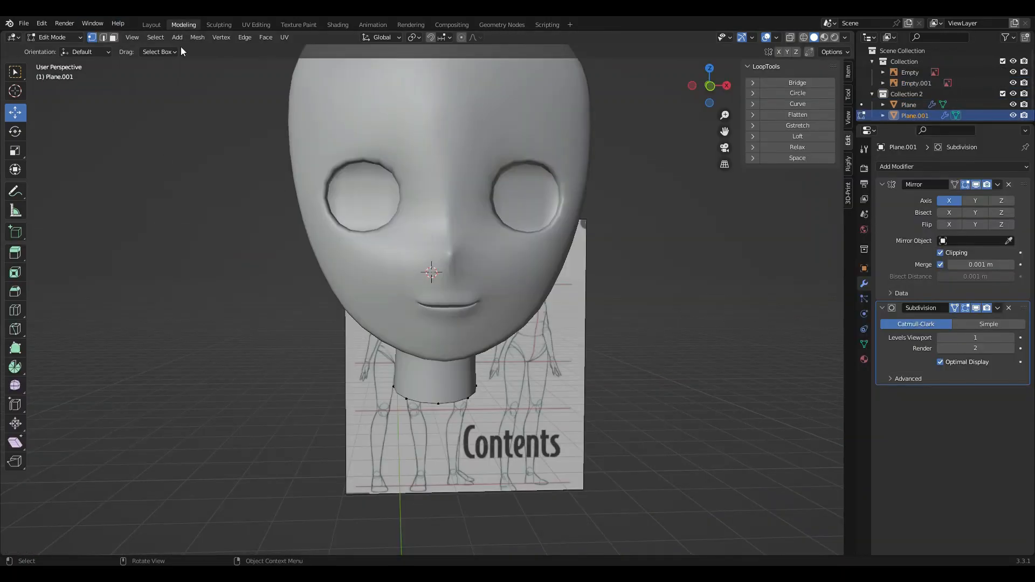
click(710, 86)
scroll(462, 381, up, 1)
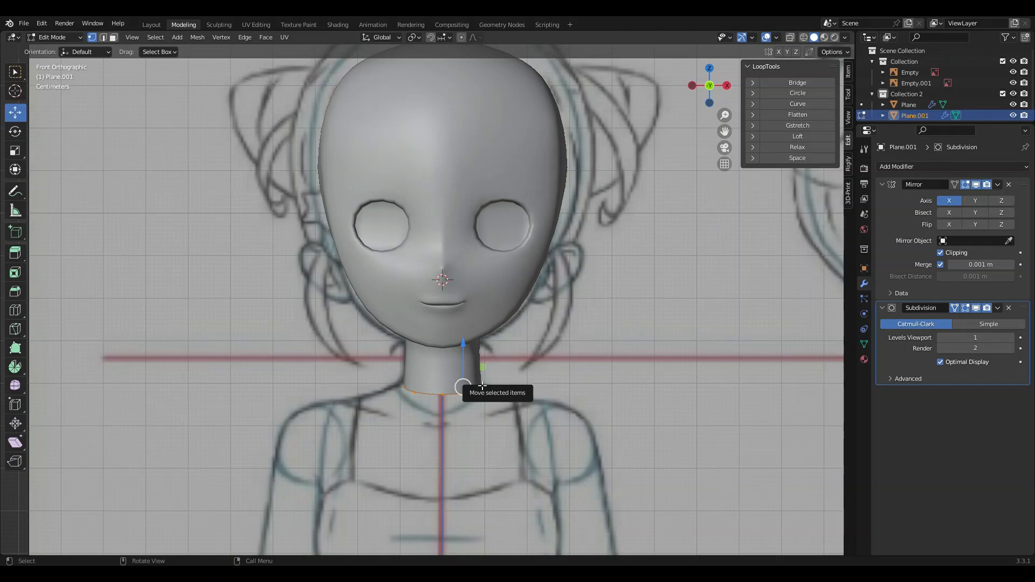
key(s)
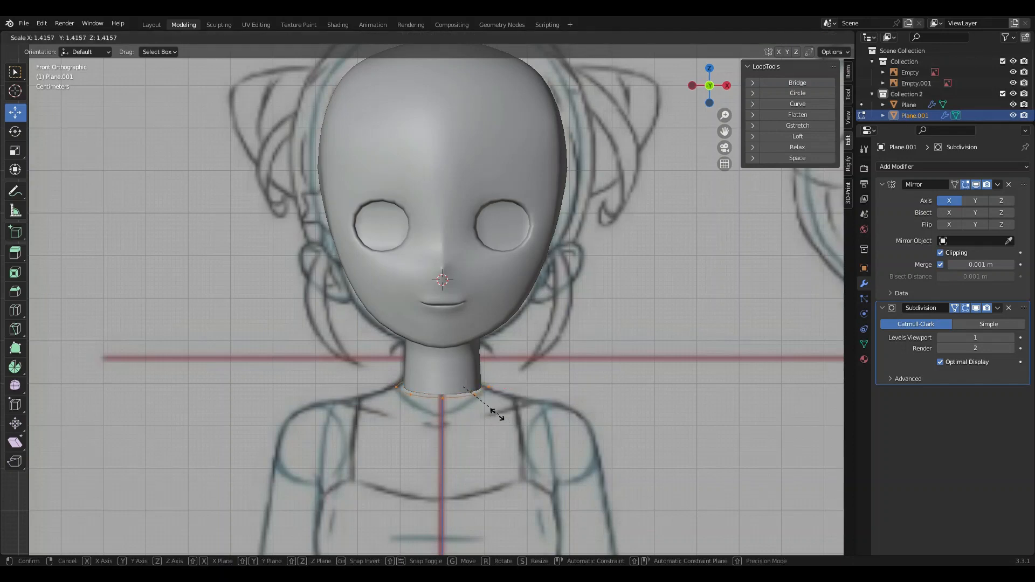
click(496, 415)
key(ctrl+z)
Extrude the neck loop outward by scaling it about 2.955 times, and lower the new edge about 0.034 m
key(e)
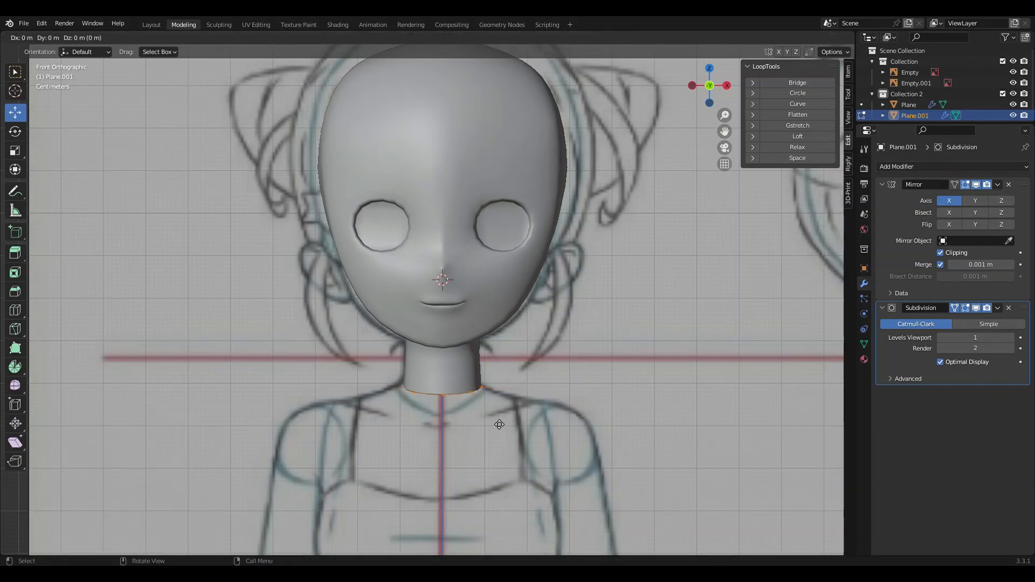
right_click(499, 423)
key(s)
click(579, 464)
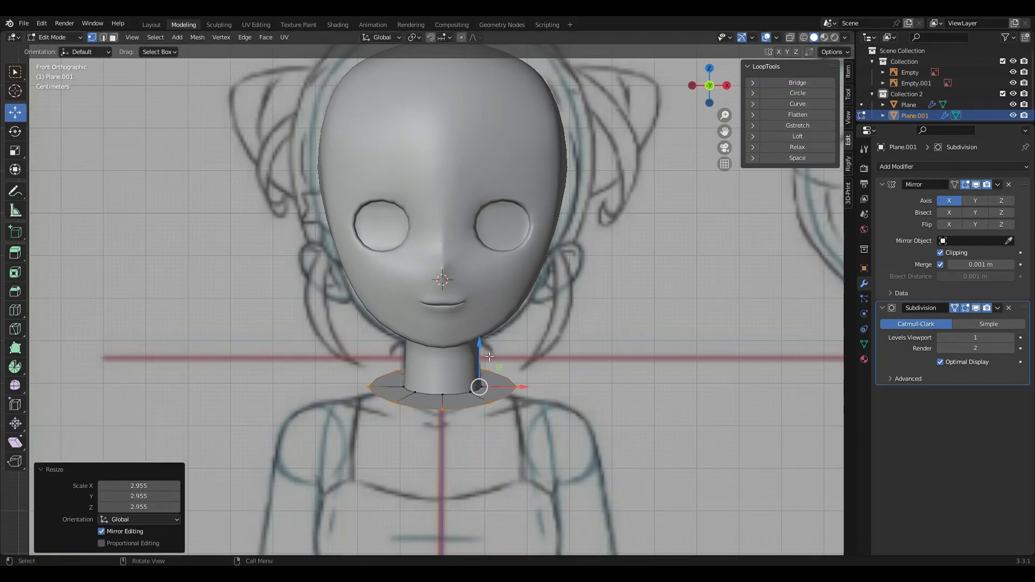
drag(486, 356, 485, 371)
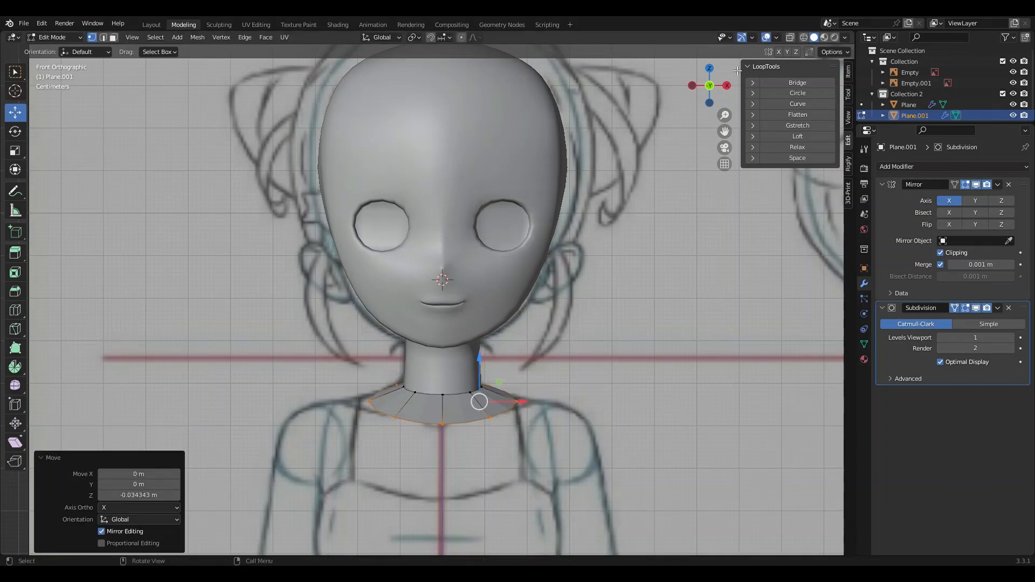
In side view, scale the collar edge to about 0.453 in Y, then tilt and lower it to follow the reference
click(728, 85)
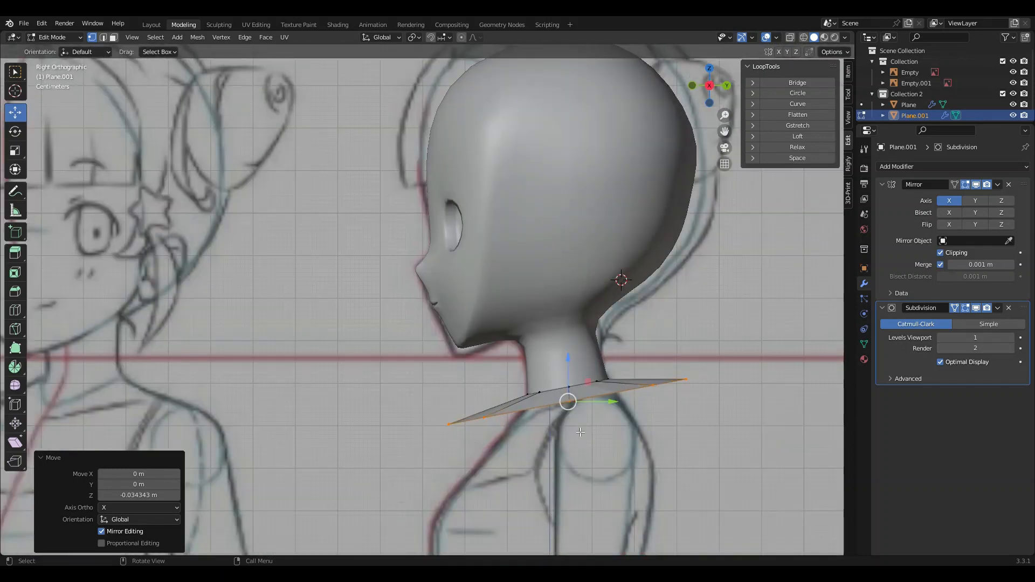
click(15, 151)
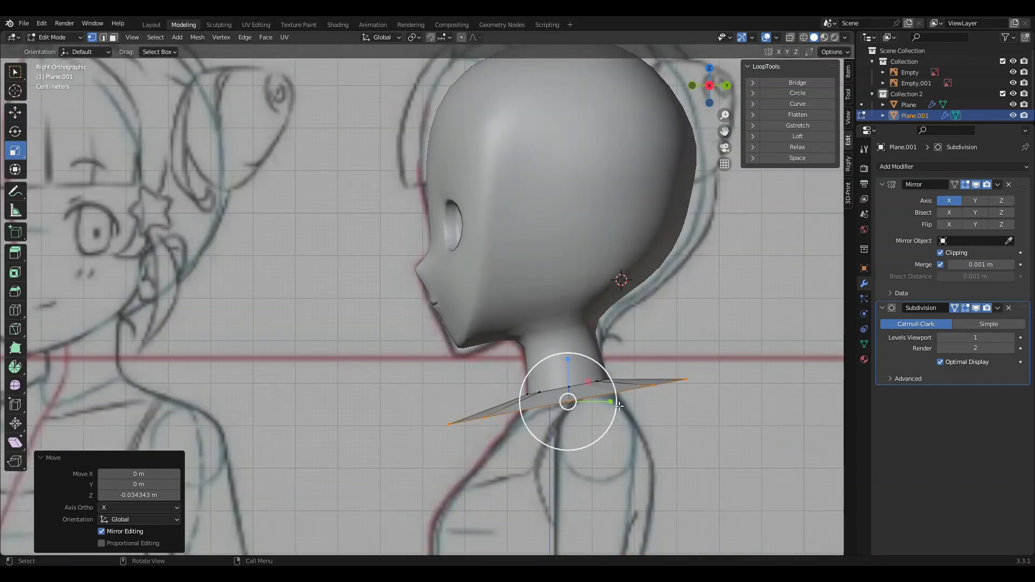
drag(614, 402, 587, 400)
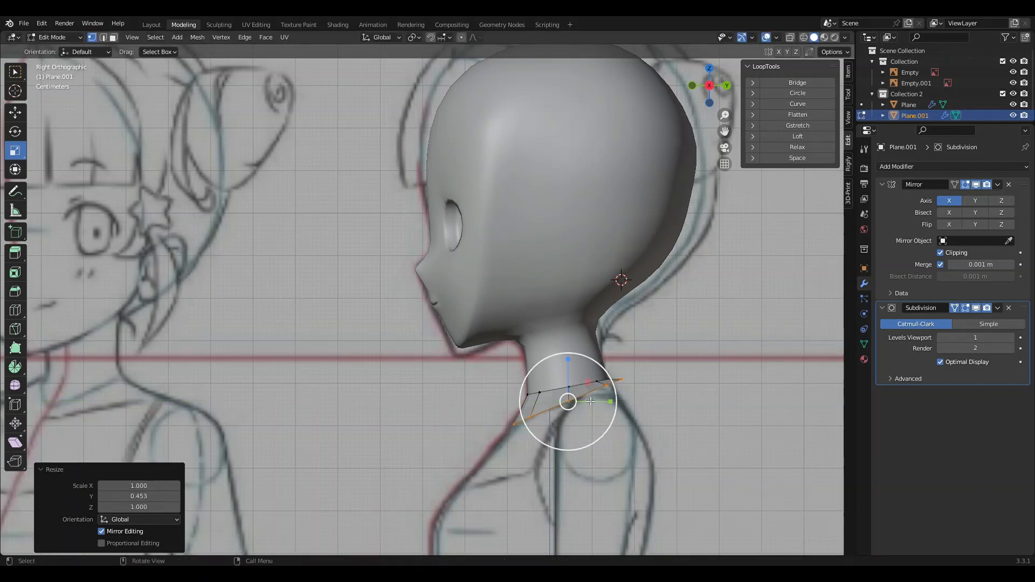
key(r)
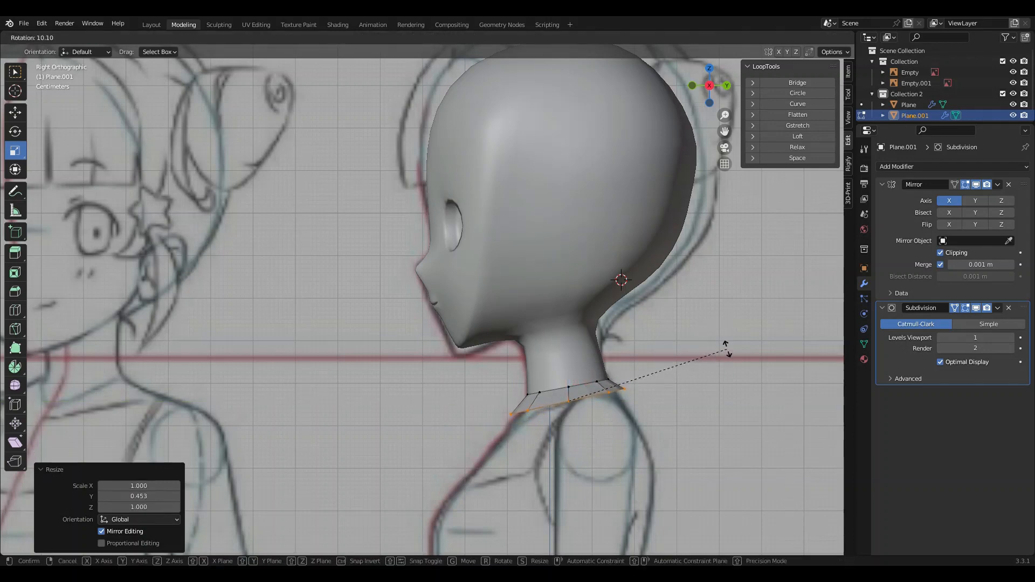
click(727, 350)
key(g)
click(693, 362)
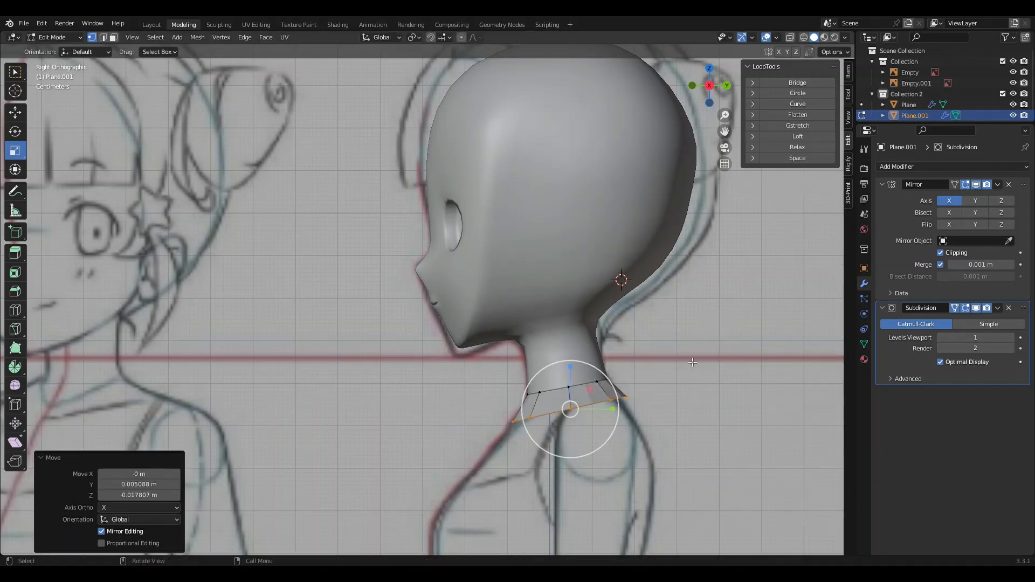
In front view, widen the collar edge to about 2.096 in X so it reaches toward the shoulders
drag(693, 92, 695, 94)
click(693, 87)
key(s)
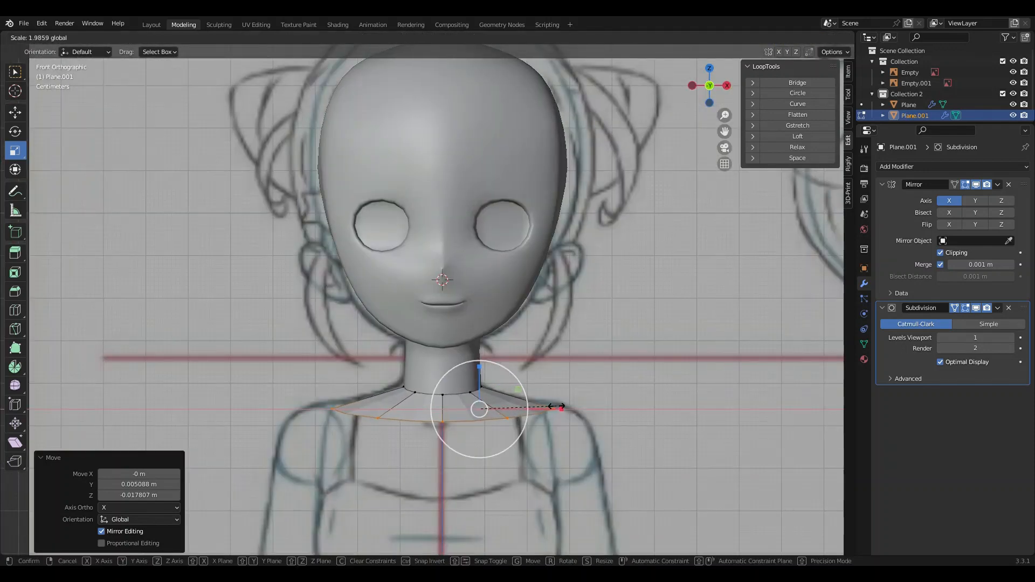
click(561, 410)
Extrude the shoulder edge loop down about 0.34 m to chest height to start the torso
scroll(609, 409, down, 2)
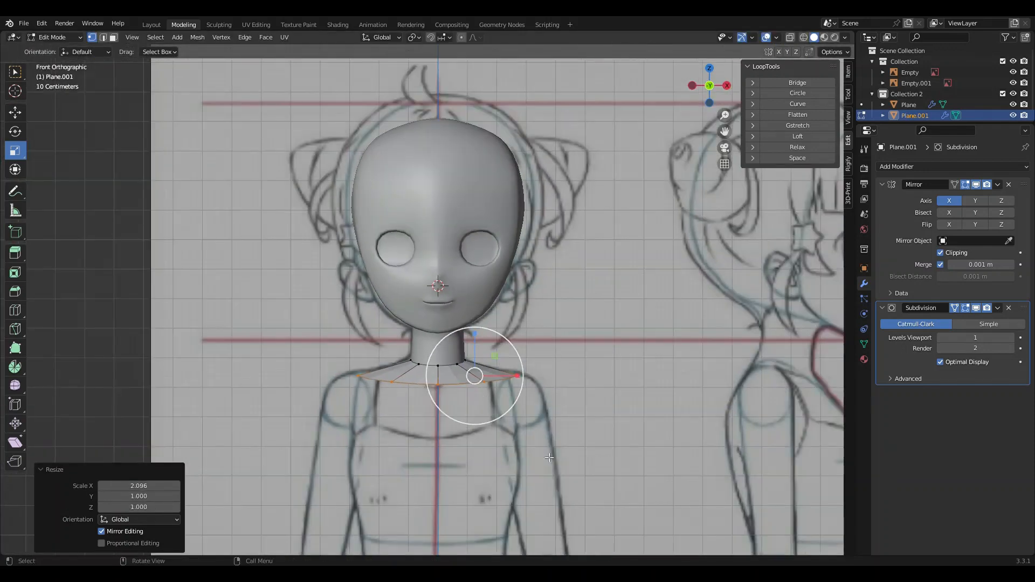
shift+middle_drag(609, 409, 605, 293)
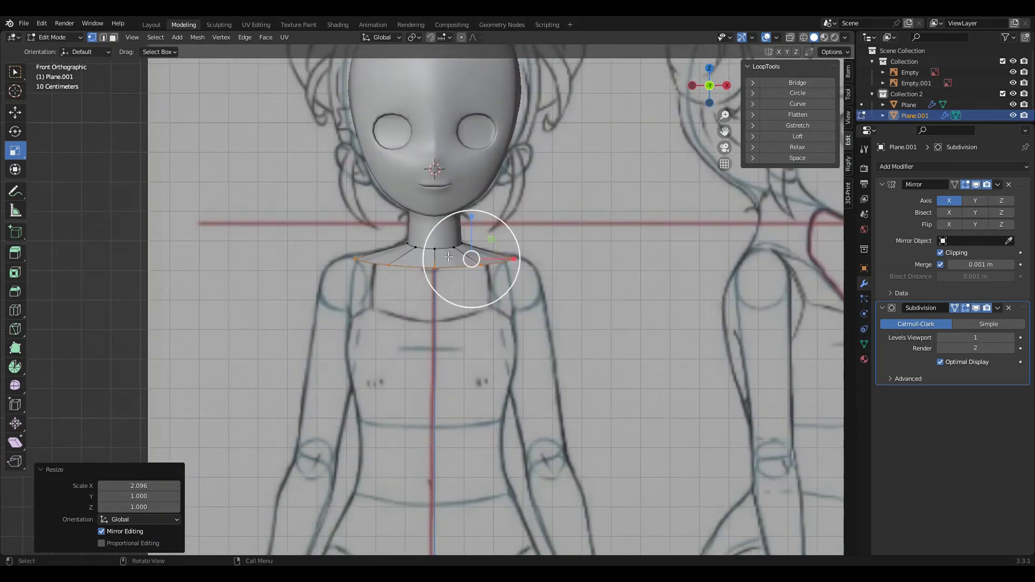
scroll(573, 501, down, 4)
scroll(550, 479, up, 3)
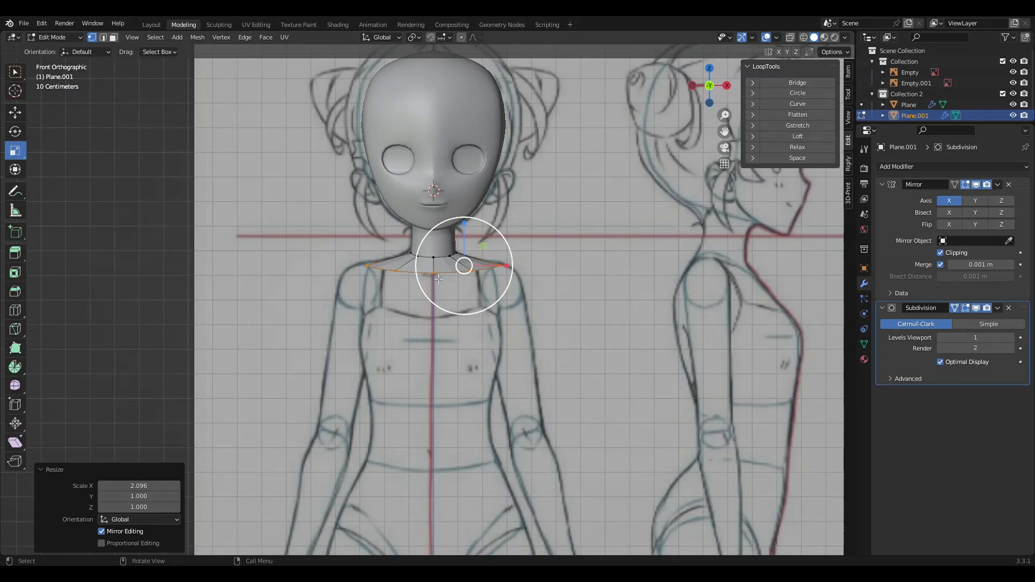
key(e)
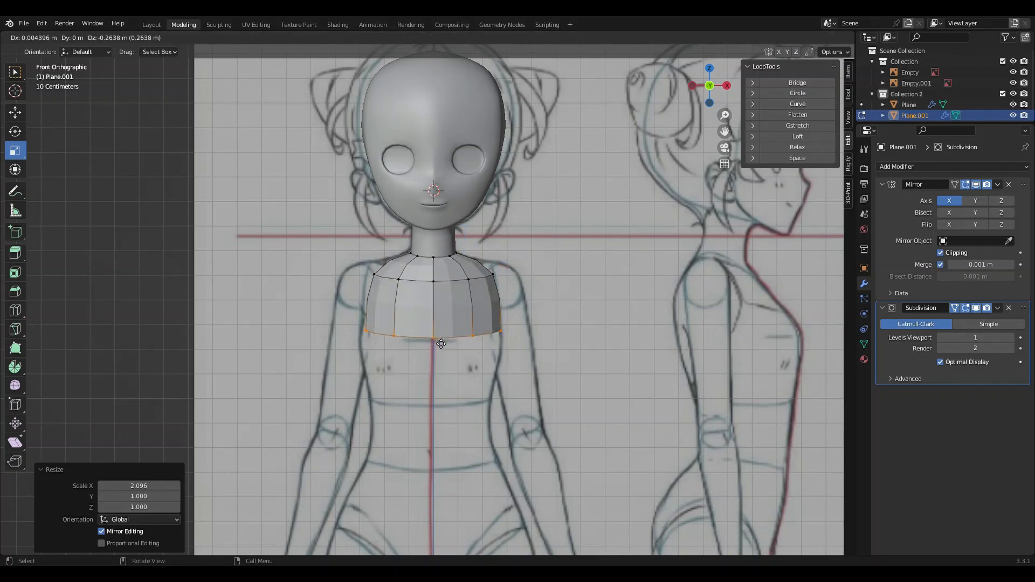
click(445, 360)
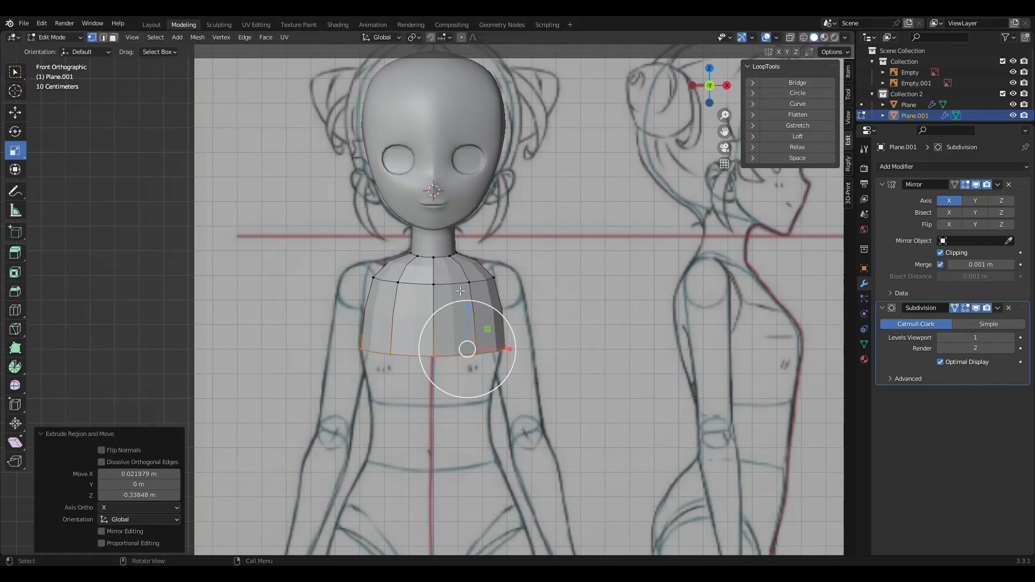
Scale the shoulder edge loop to about 1.345 and nudge it to match the front shoulder outline
alt+click(465, 280)
alt+click(459, 282)
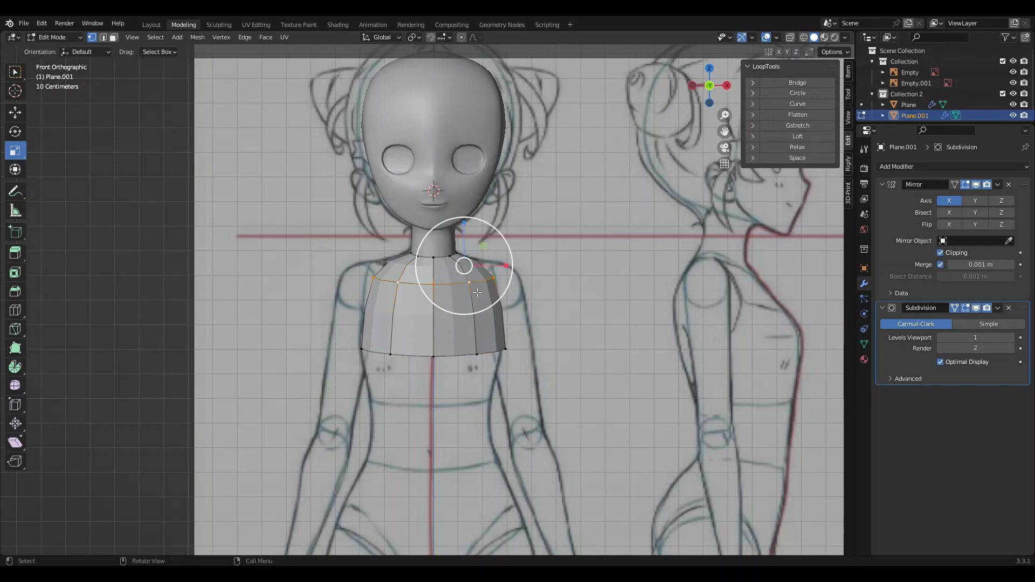
key(s)
click(504, 273)
key(g)
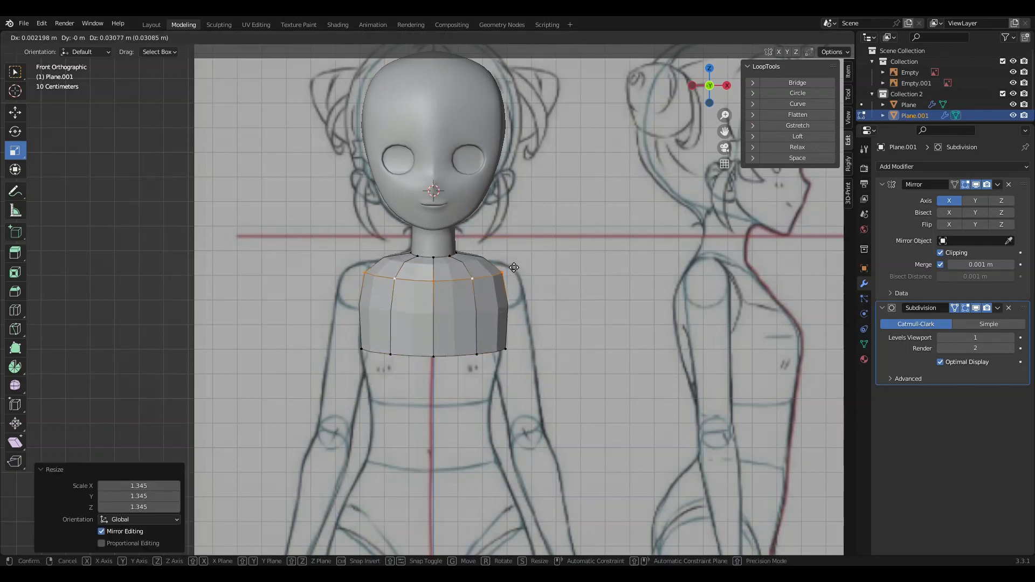
click(510, 276)
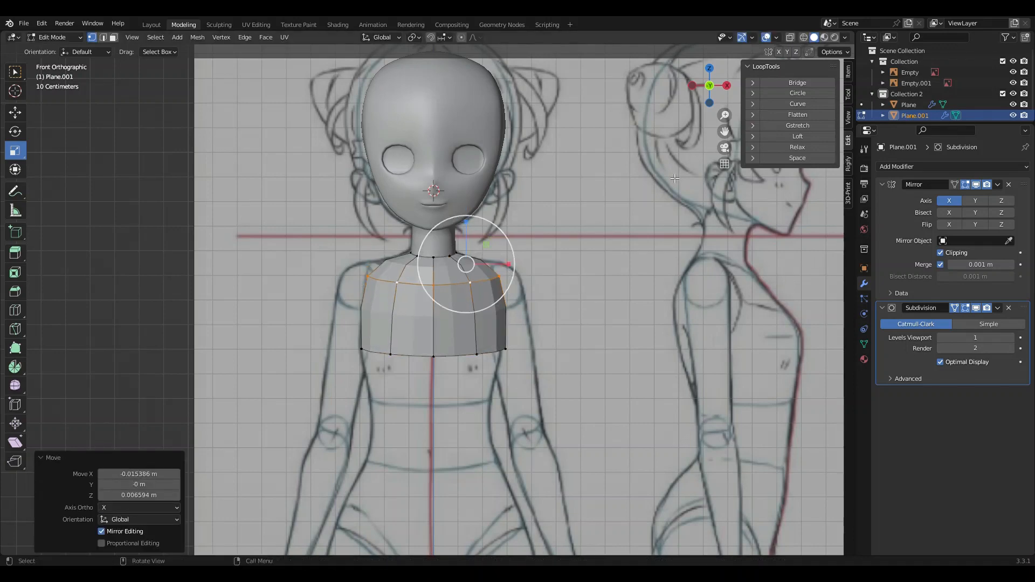
In side view, scale the shoulder loop to about 0.525 in Y and turn off the Subdivision modifier's viewport display
click(737, 86)
click(728, 85)
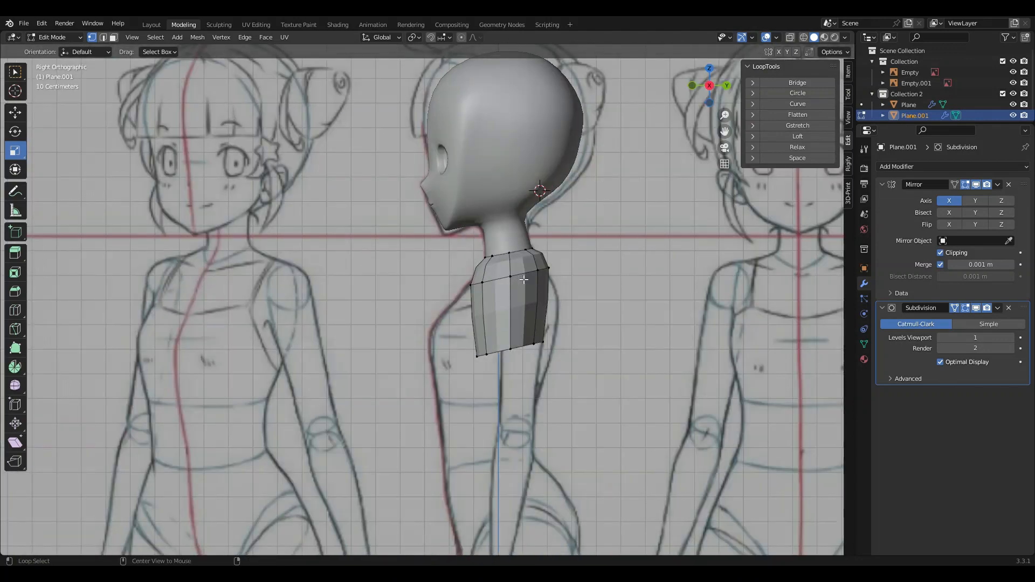
alt+click(545, 271)
mouse_move(547, 273)
mouse_down()
mouse_move(519, 268)
mouse_move(555, 271)
mouse_move(532, 264)
mouse_up()
click(980, 308)
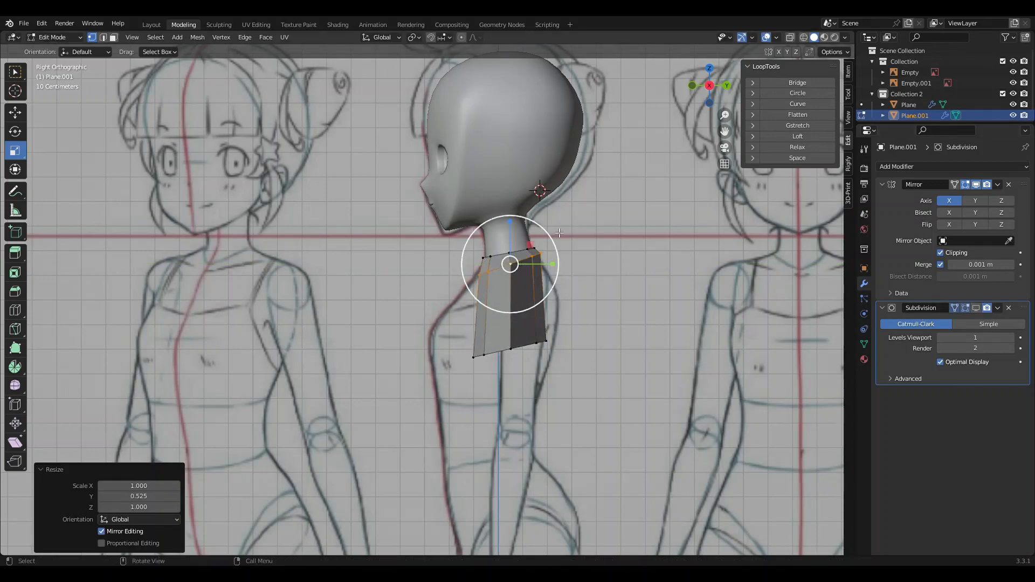
Rotate the shoulder loop about 9° in side view and move it down about 0.022 m
key(r)
click(614, 229)
key(g)
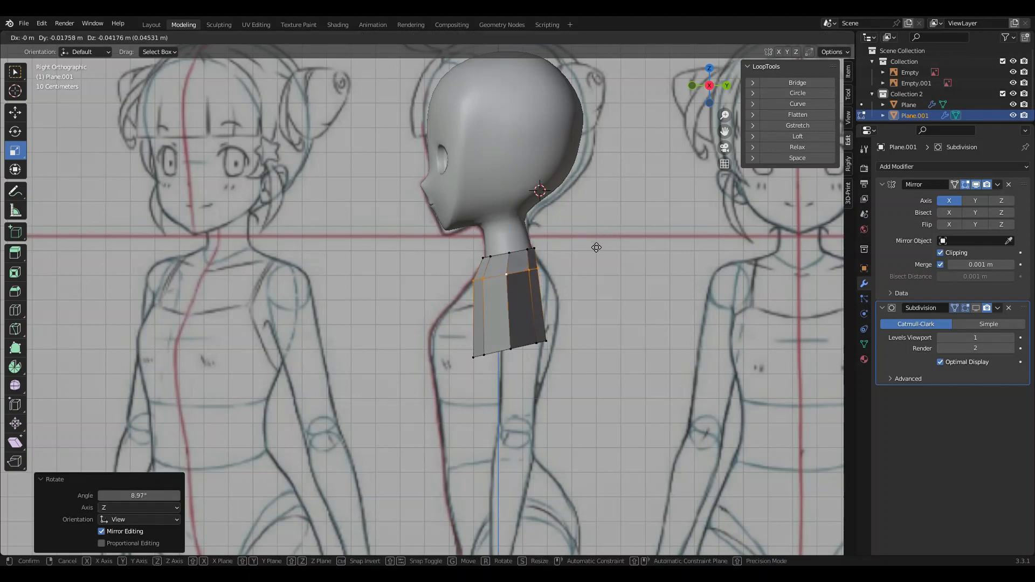
click(598, 239)
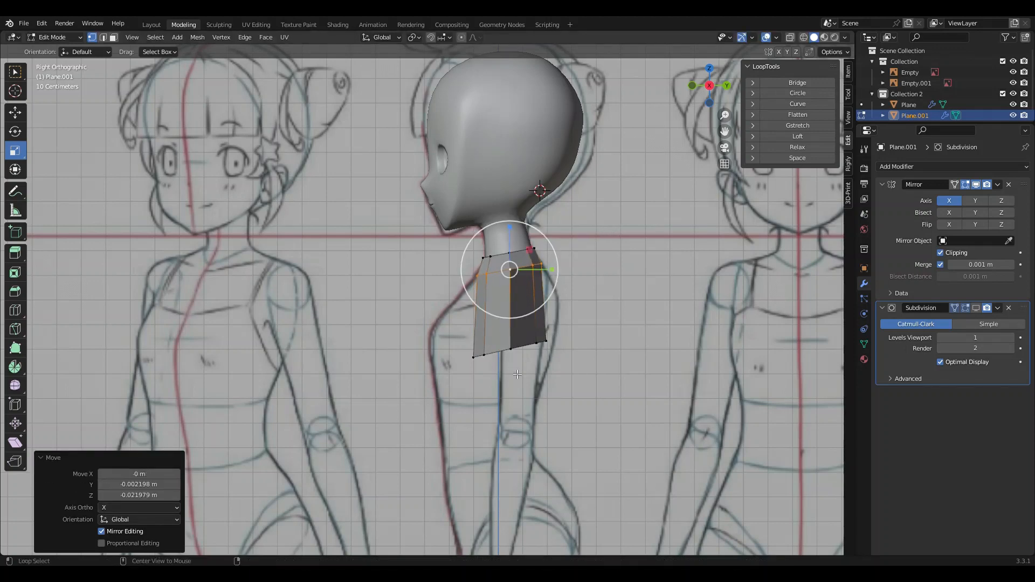
Level the bottom chest loop by rotating it about 11.3°, and scale it to about 1.588 in Y
alt+click(516, 367)
key(r)
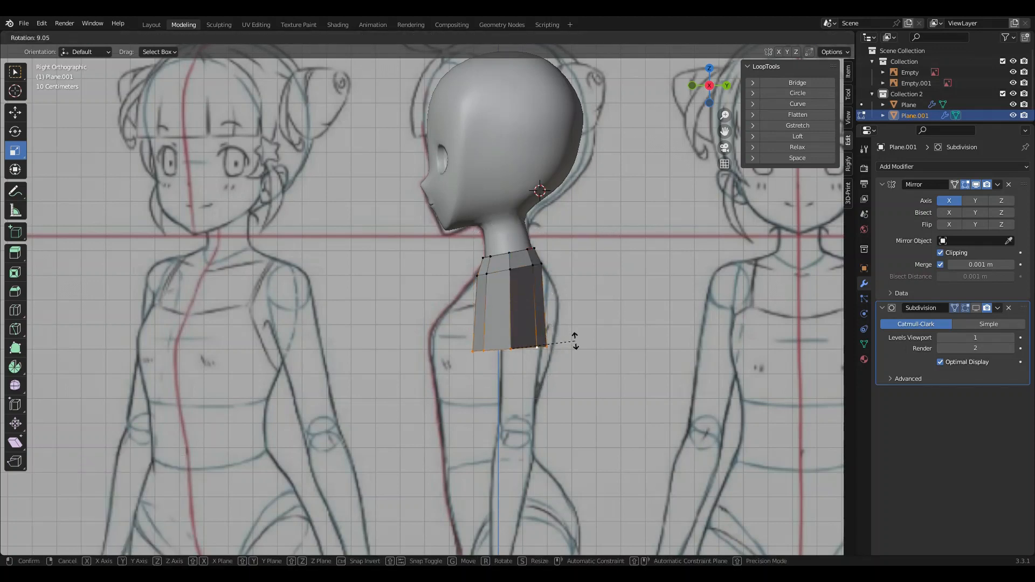
click(566, 344)
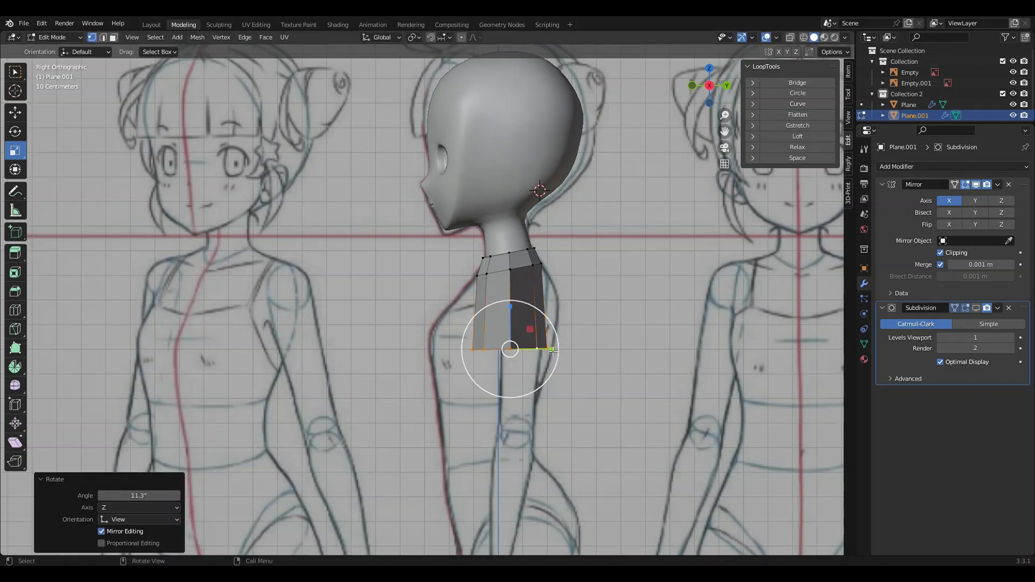
drag(552, 349, 576, 353)
Move the bottom chest loop about 0.07 m forward and scale it to about 1.051 in Y to fit the side reference
key(g)
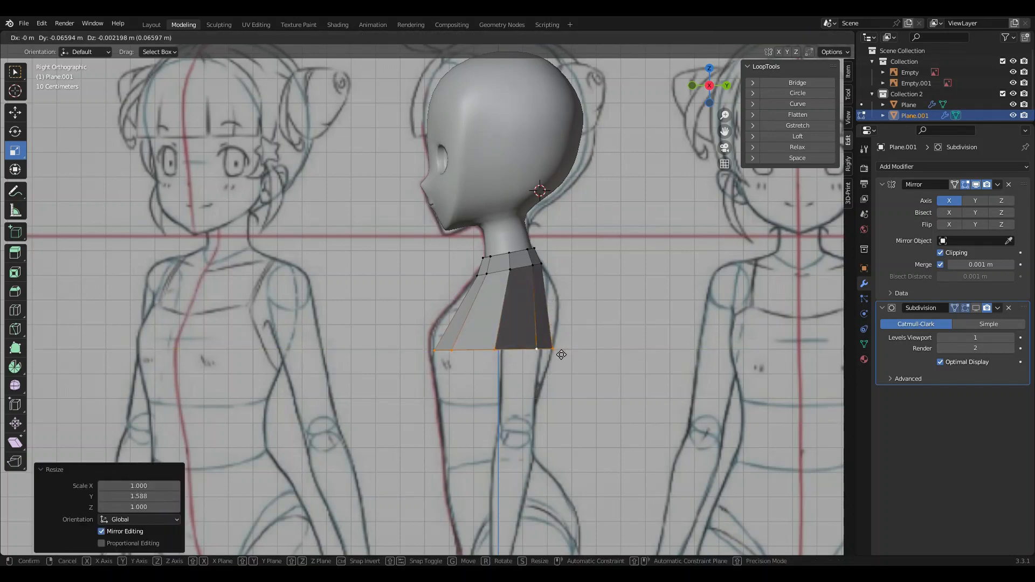
click(559, 354)
key(s)
click(541, 353)
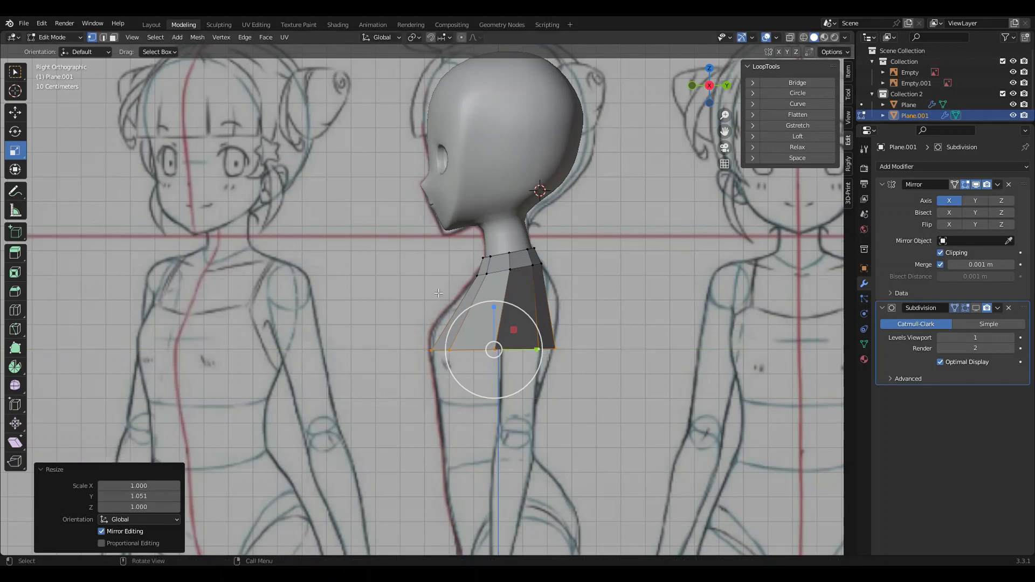
In front view, narrow the bottom chest loop in X and scale the shoulder loop to about 0.587 in X
middle_drag(541, 353, 390, 365)
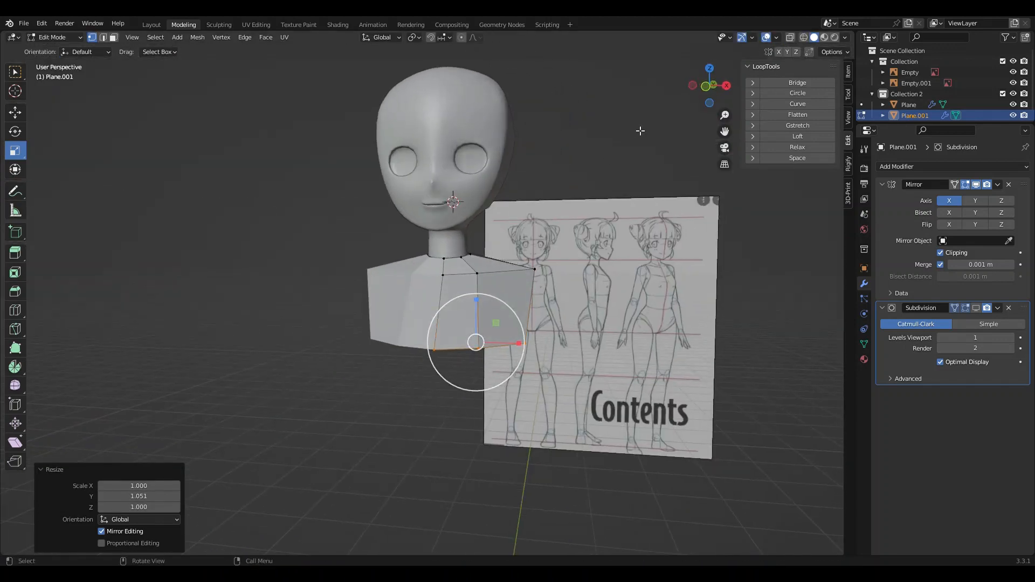
click(707, 88)
drag(513, 354, 496, 354)
alt+click(500, 276)
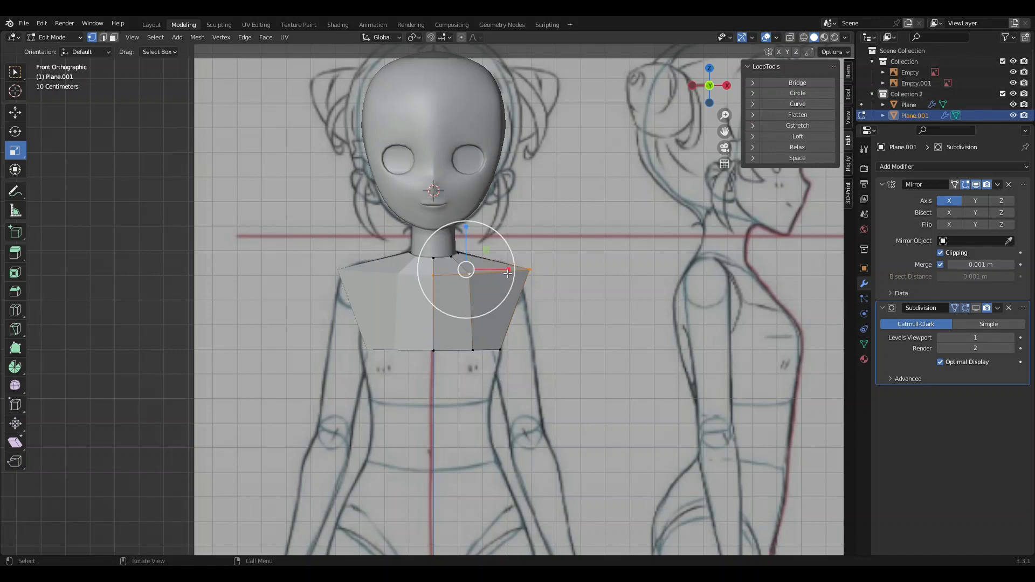
drag(507, 274, 487, 269)
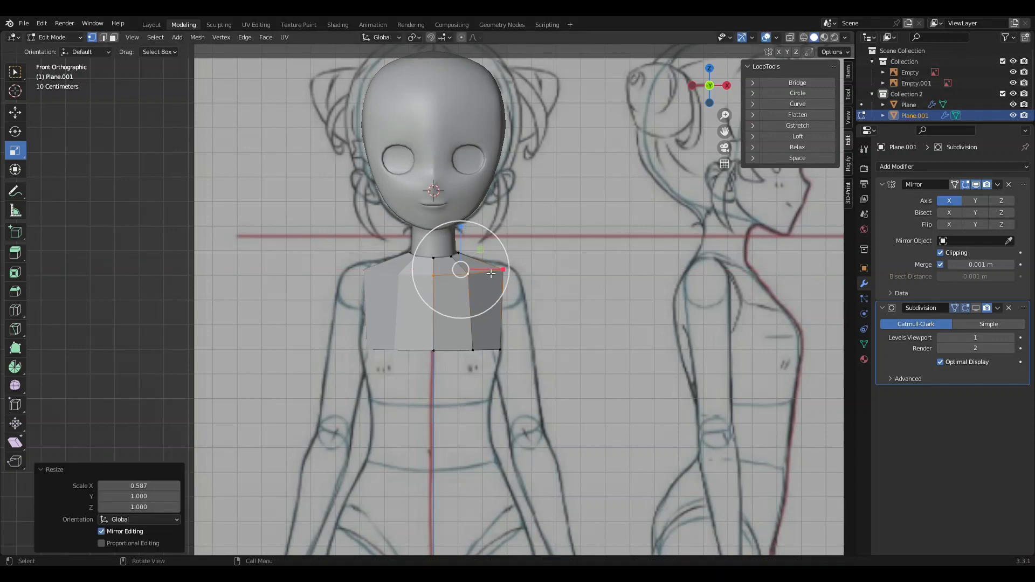
Extrude the bottom chest loop down about 0.218 m toward the ribs and again about 0.145 m to the waist
alt+click(451, 352)
shift+scroll(458, 323, down, 5)
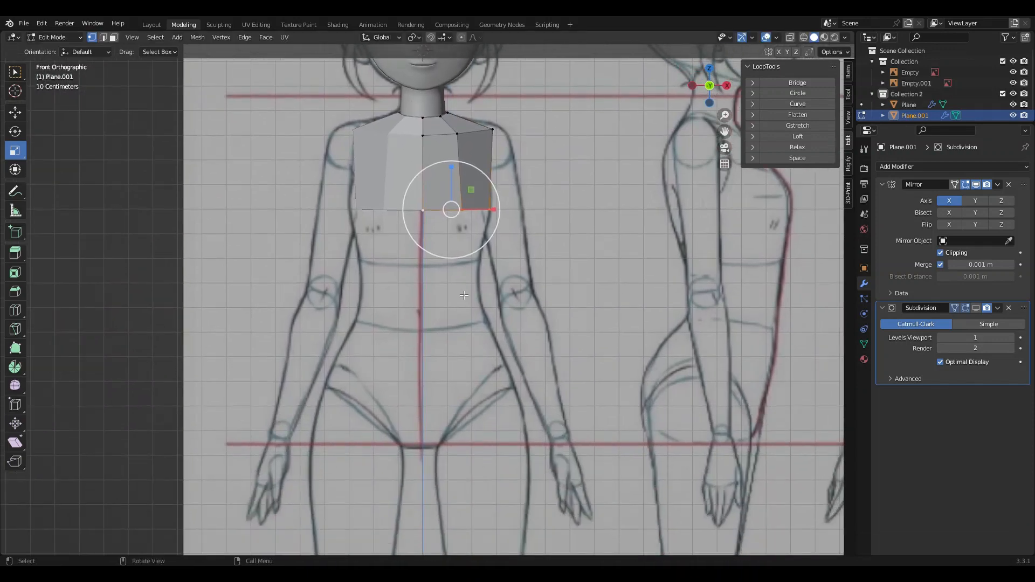
key(e)
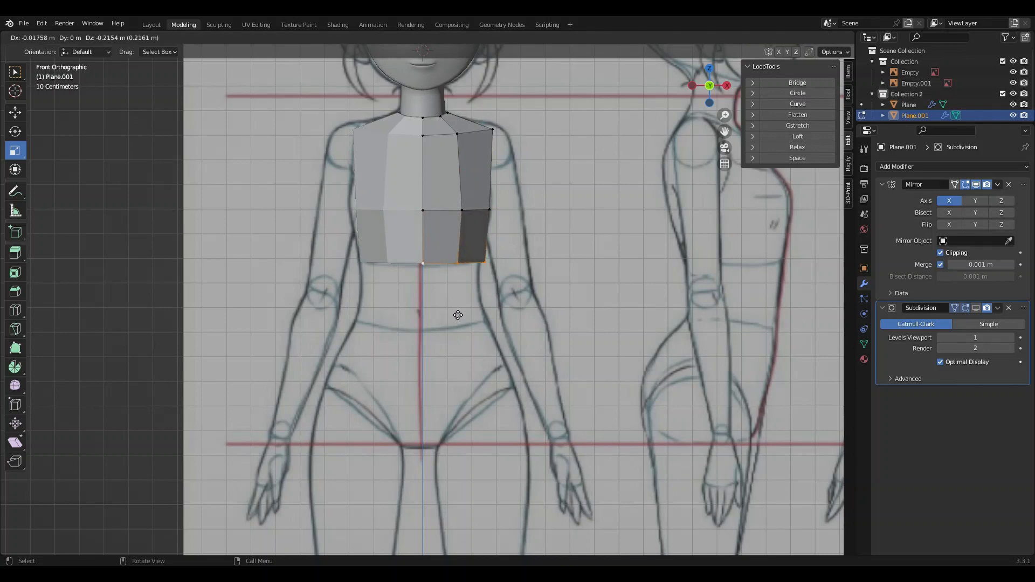
click(455, 314)
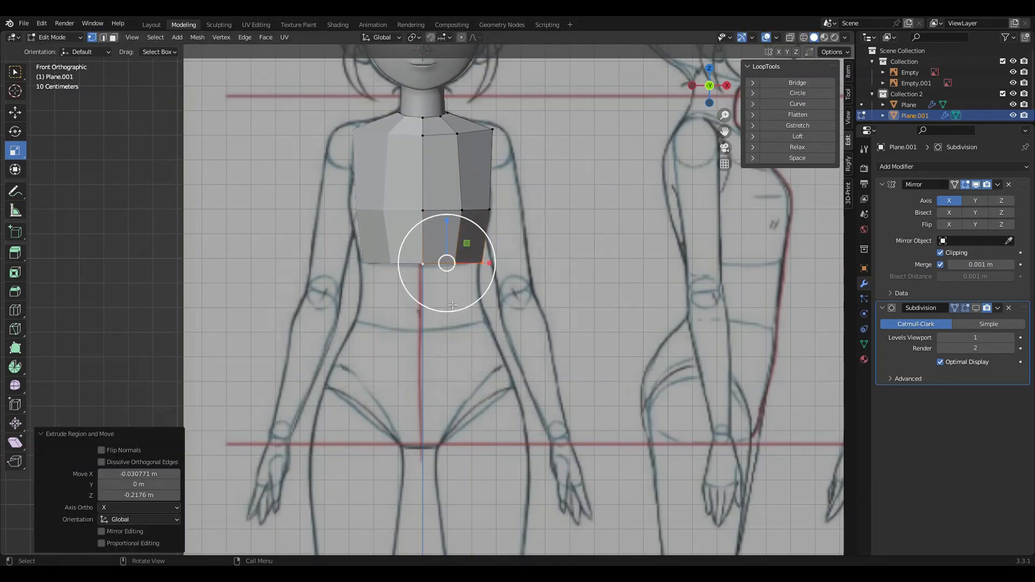
key(e)
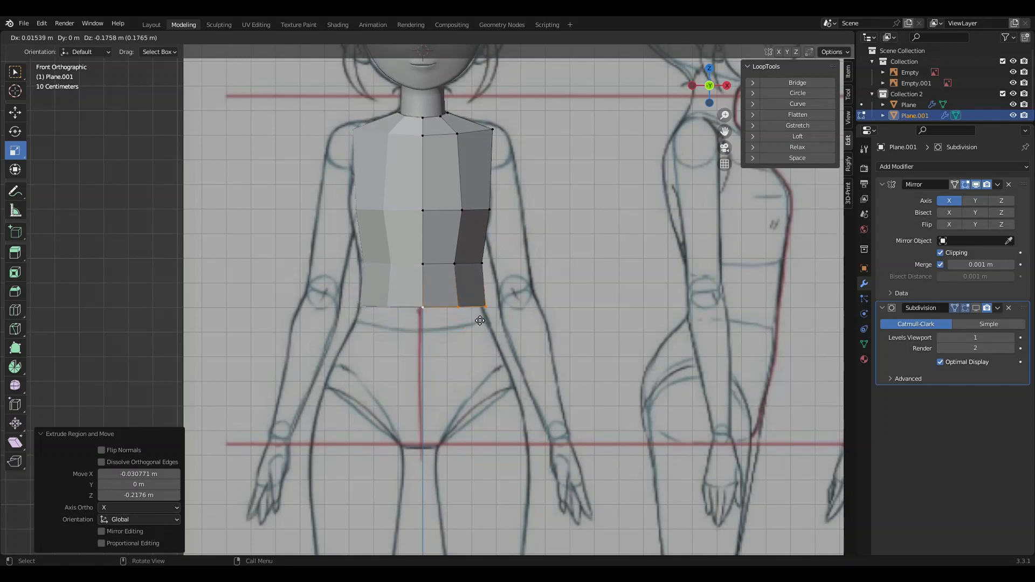
click(446, 299)
Extrude the waist loop down about 0.092 m and again about 0.224 m to the hips, moving each new loop outward
key(e)
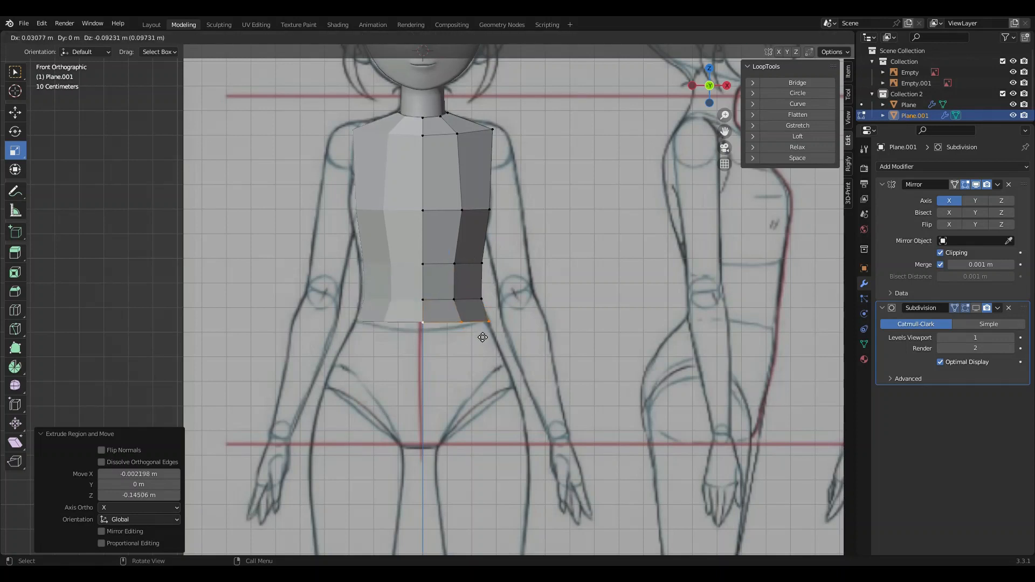
click(451, 322)
key(e)
click(506, 392)
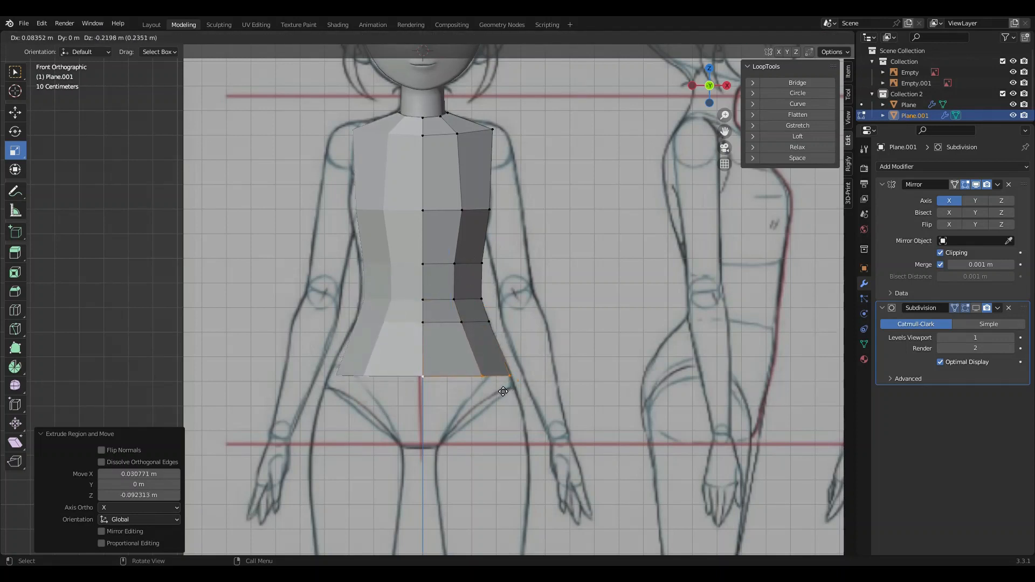
In side view with X-ray on, scale the loop below the chest to about 0.839 in Y and move it about 0.022 m forward
click(727, 86)
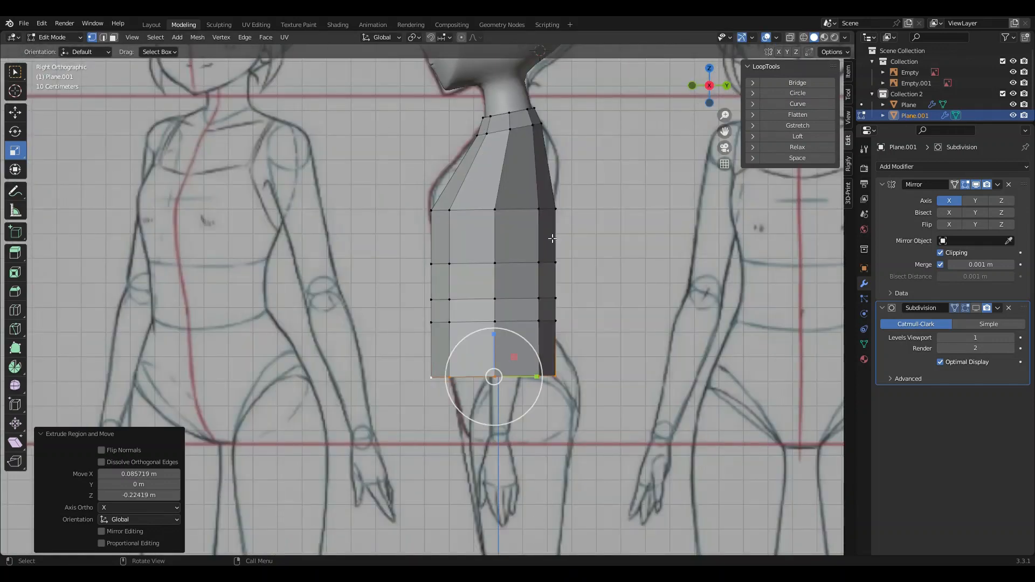
click(788, 37)
alt+click(522, 262)
key(s)
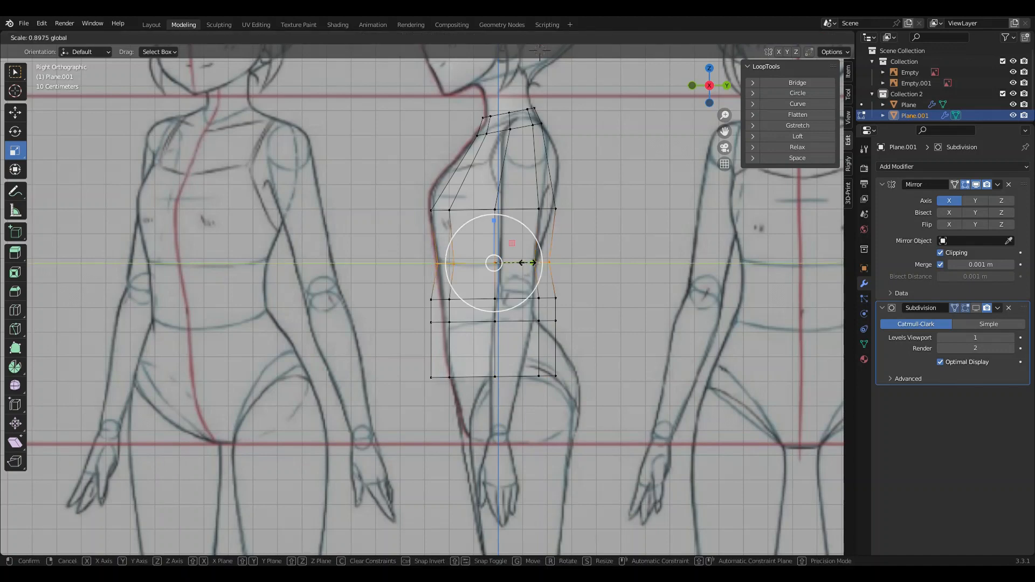
click(524, 262)
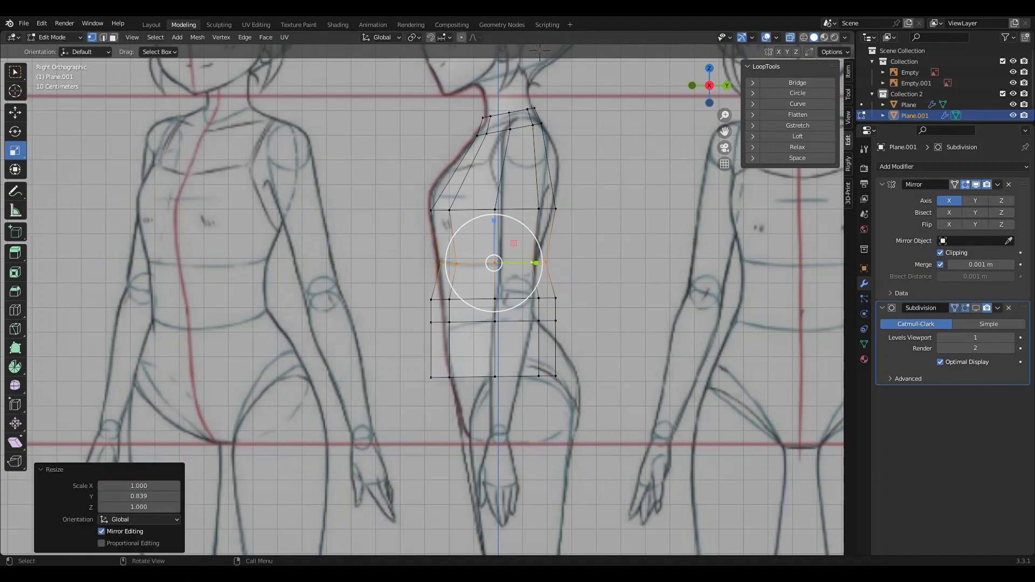
key(g)
click(518, 264)
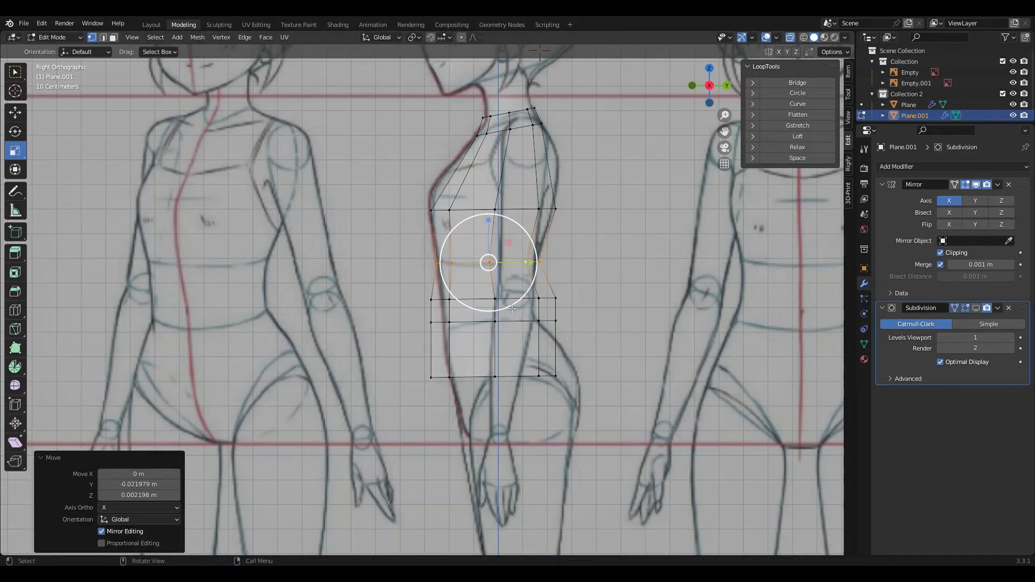
Scale the waist loop to about 0.72 in Y and shift it slightly forward to fit the side reference
alt+click(515, 299)
key(s)
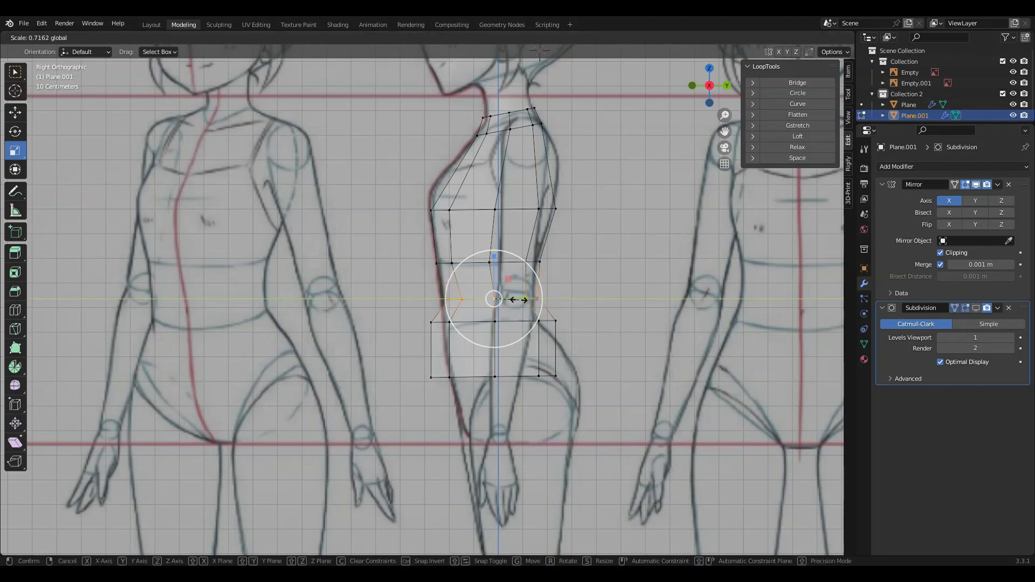
drag(518, 300, 518, 299)
key(g)
click(514, 306)
Scale the loop just below the waist to about 0.695 and move it about 0.015 m forward in Y
alt+click(519, 322)
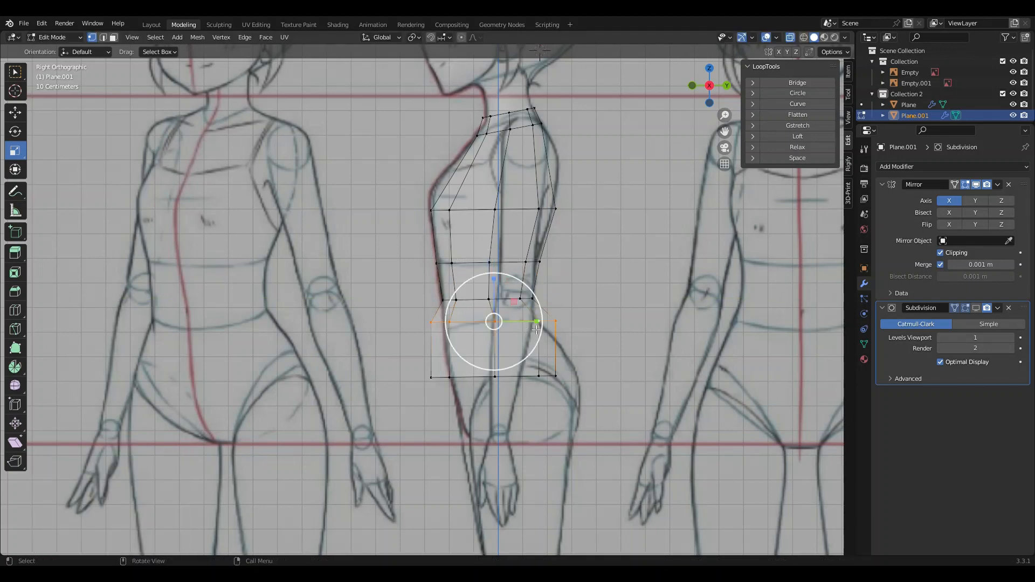
key(s)
click(522, 323)
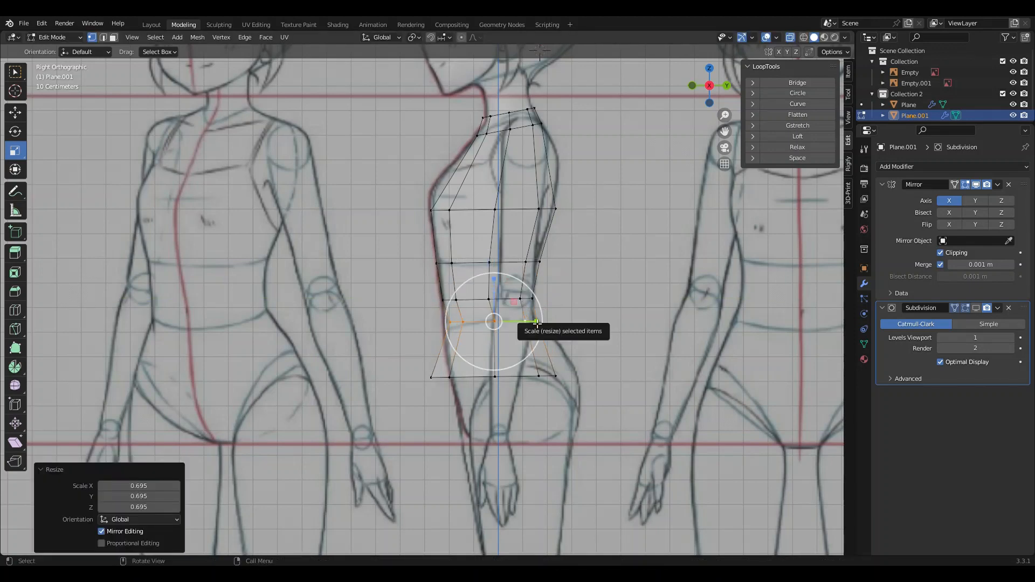
key(g)
key(y)
click(534, 376)
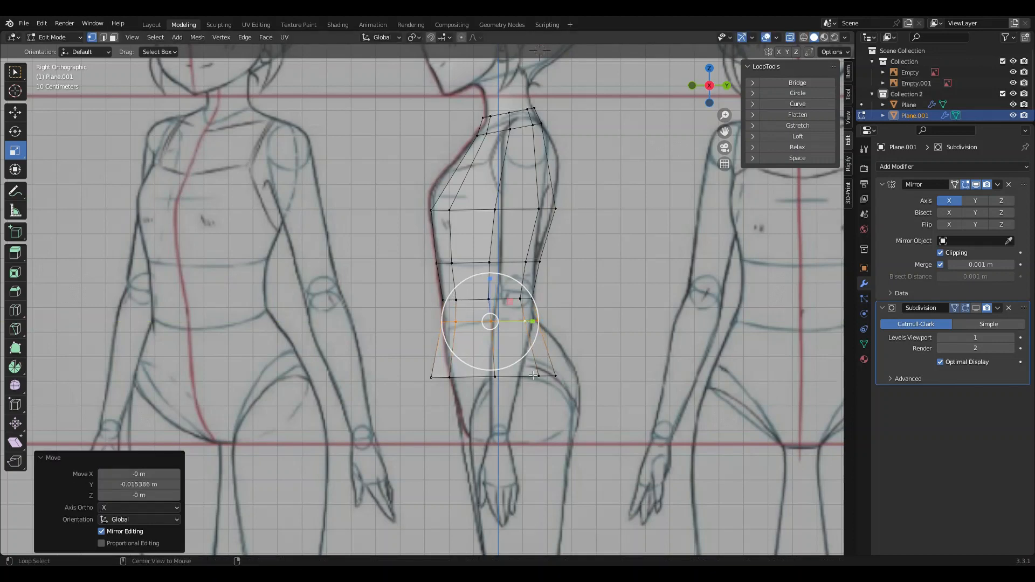
Move the bottom hip loop about 0.077 m backward to match the buttocks in the side reference
alt+click(533, 376)
key(g)
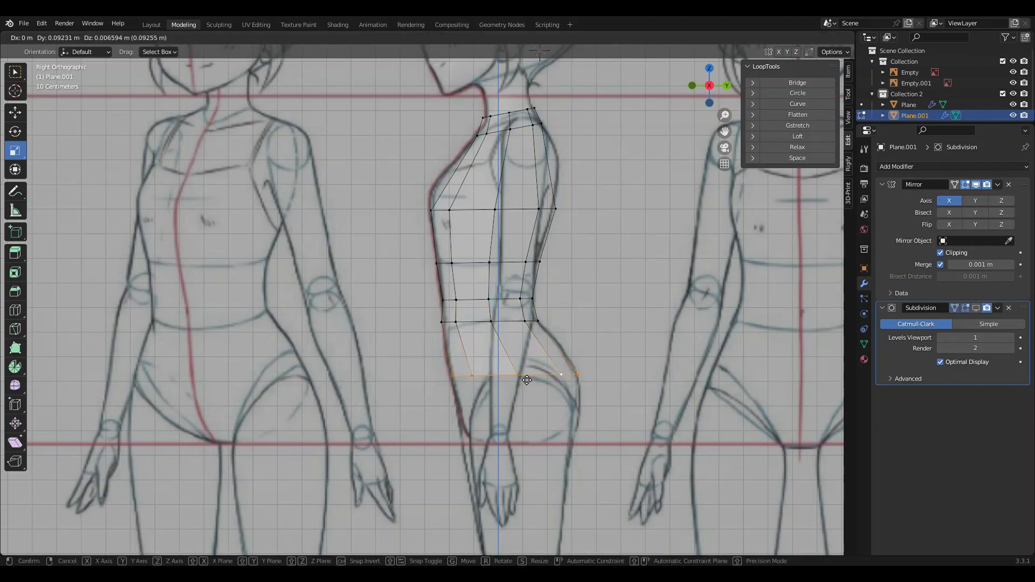
click(524, 381)
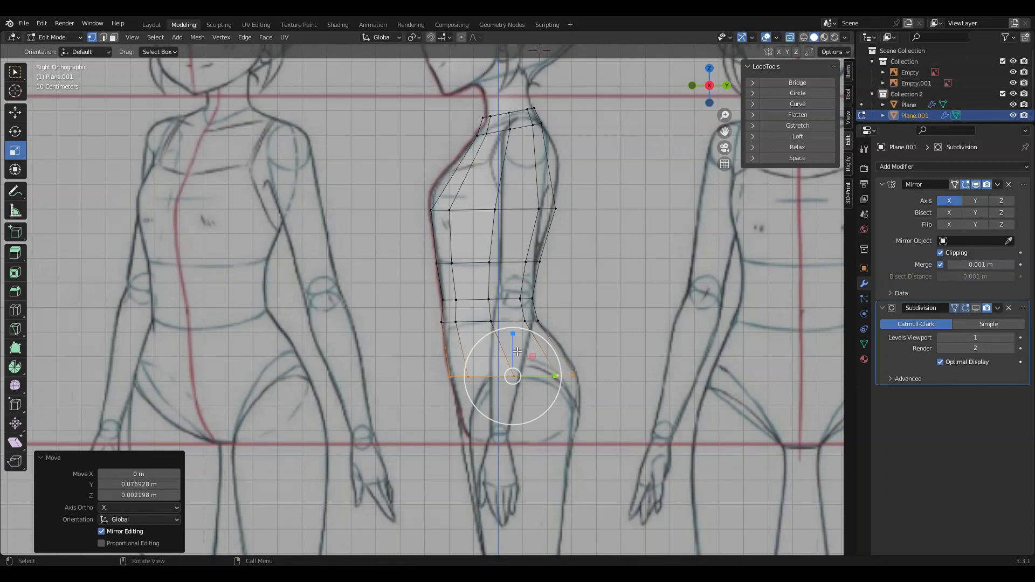
Scale the loop just below the waist to about 0.917 in Y and nudge it about 0.004 m backward
alt+click(510, 320)
key(s)
click(526, 322)
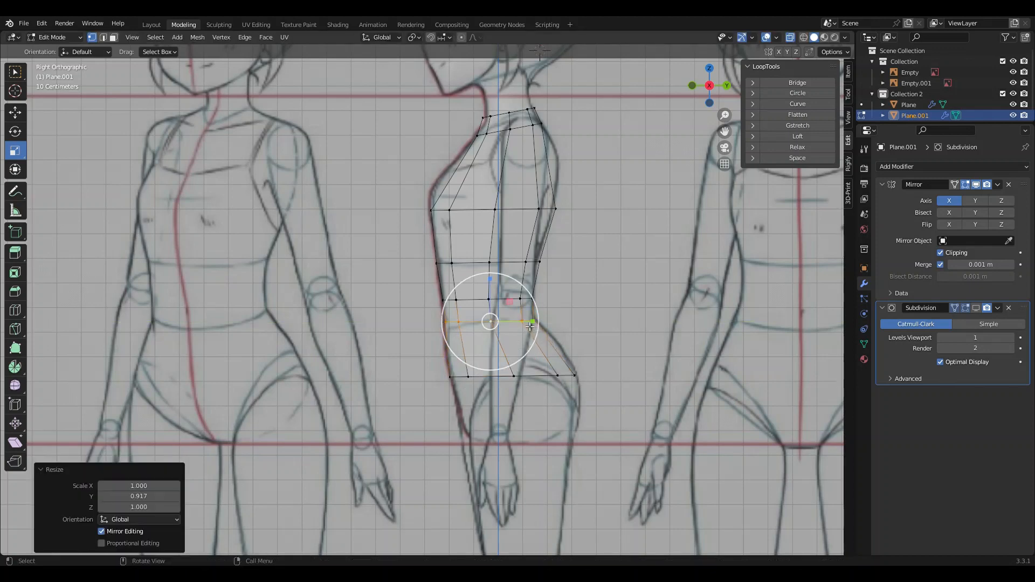
key(g)
click(525, 325)
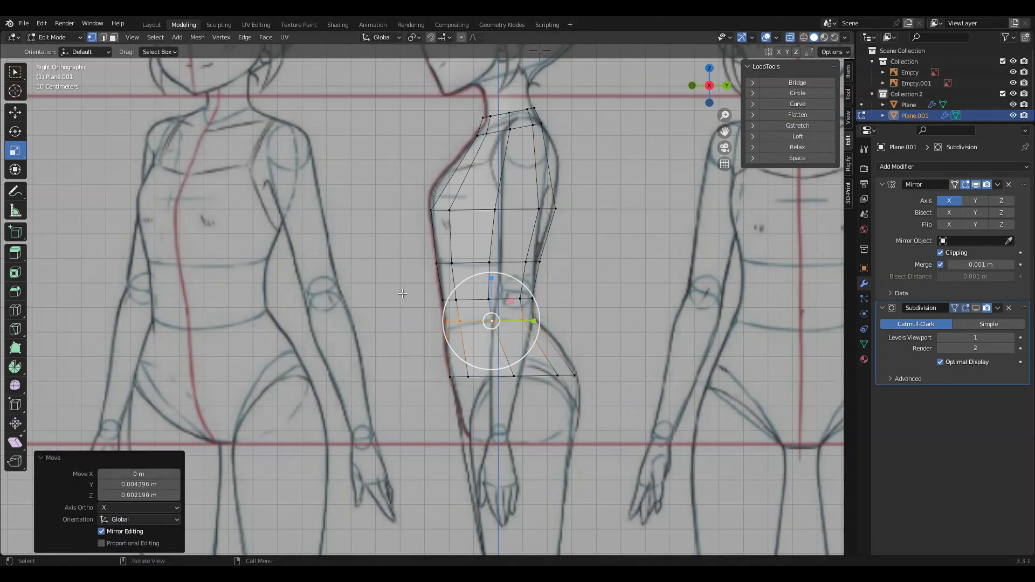
Add a loop cut between the shoulder and chest loops with a 0.185 slide factor, and widen it slightly in Y
click(12, 310)
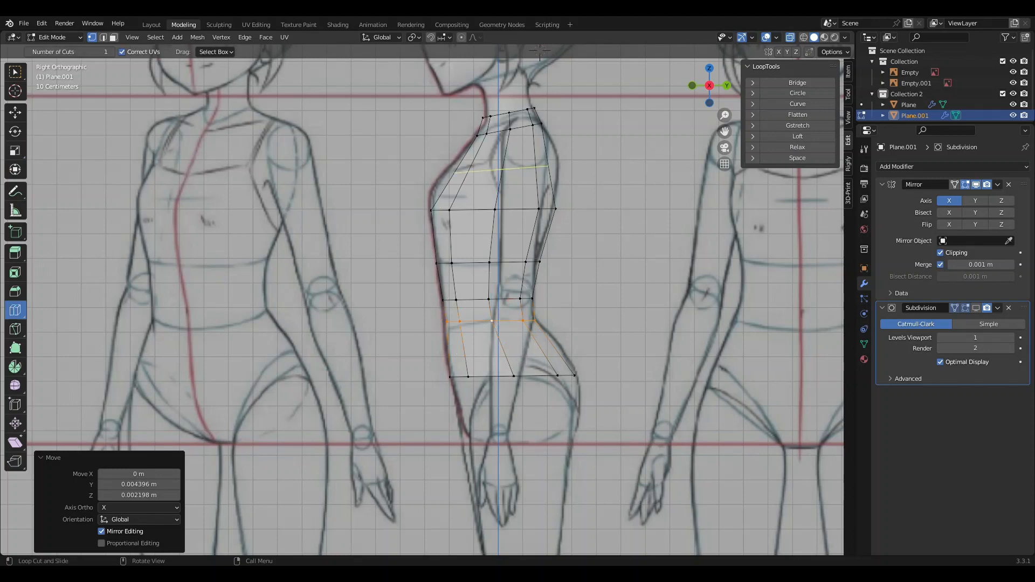
drag(502, 167, 508, 162)
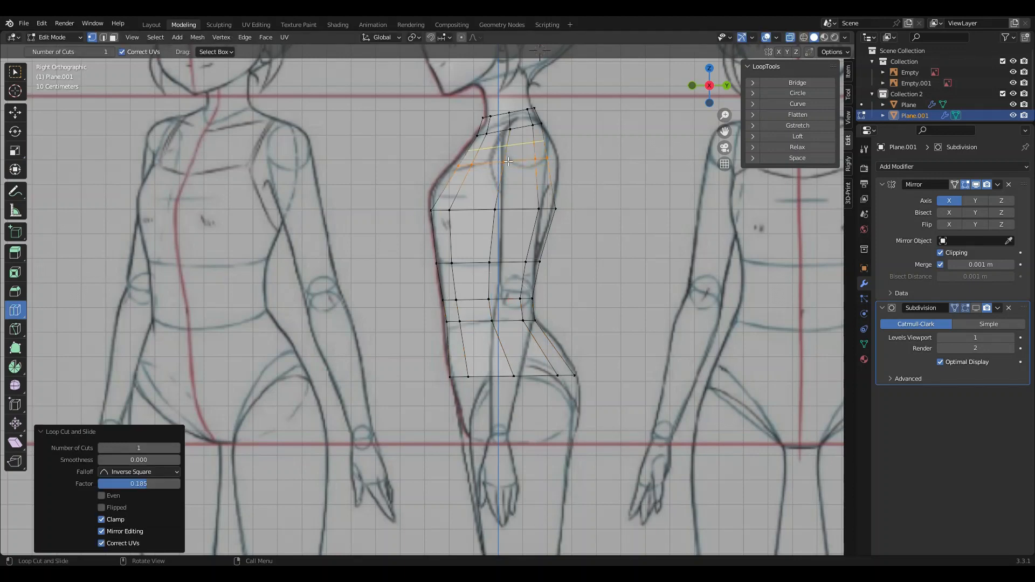
click(13, 115)
click(16, 150)
drag(549, 162, 556, 162)
Raise the chest loop to the bust line and move the loop beneath it up about 0.029 m
key(g)
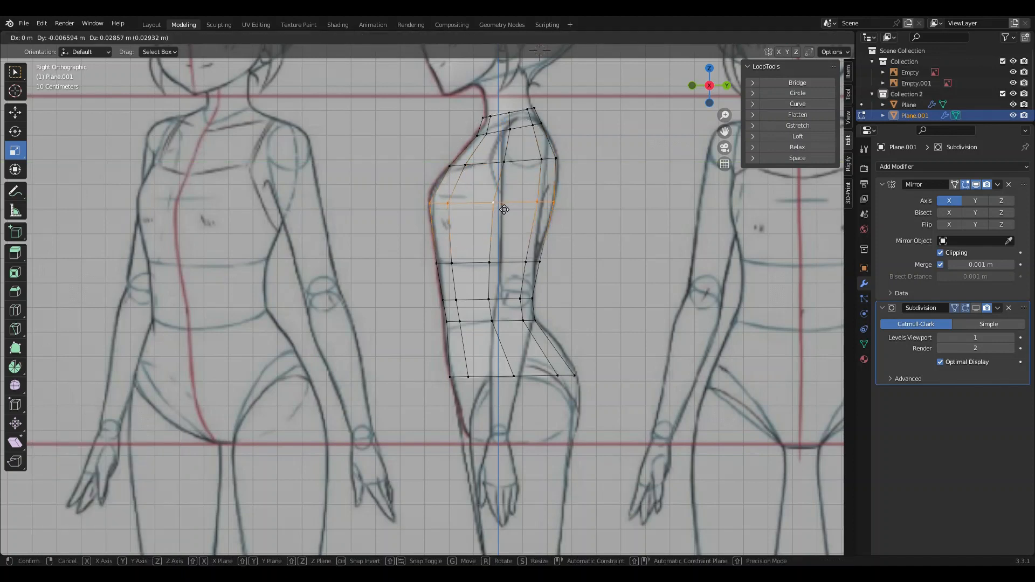
click(504, 199)
alt+click(511, 266)
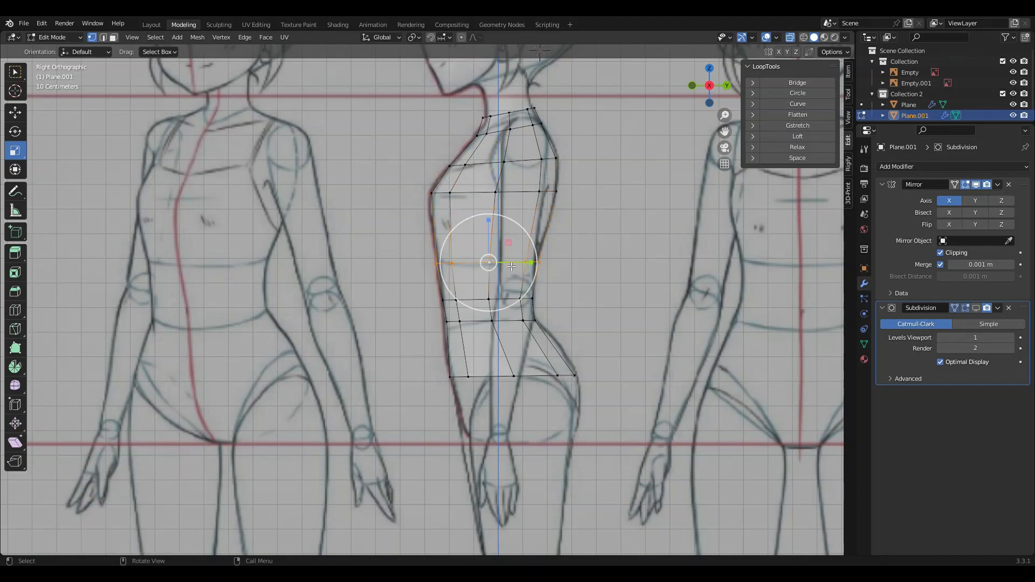
key(g)
click(512, 260)
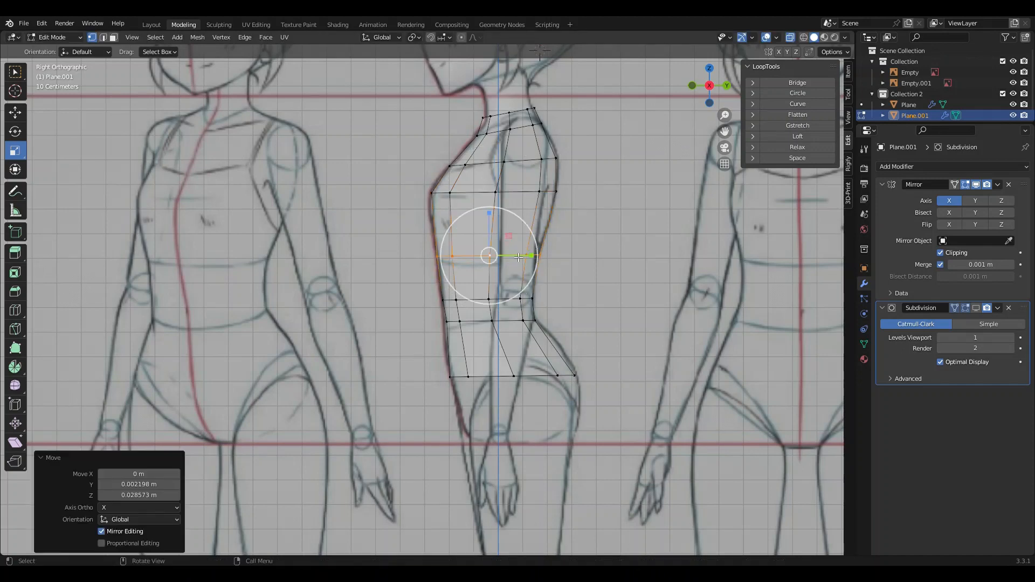
In front view, scale the shoulder loop to about 0.935 in X and move it about 0.029 m inward and 0.018 m up
click(693, 84)
alt+click(479, 134)
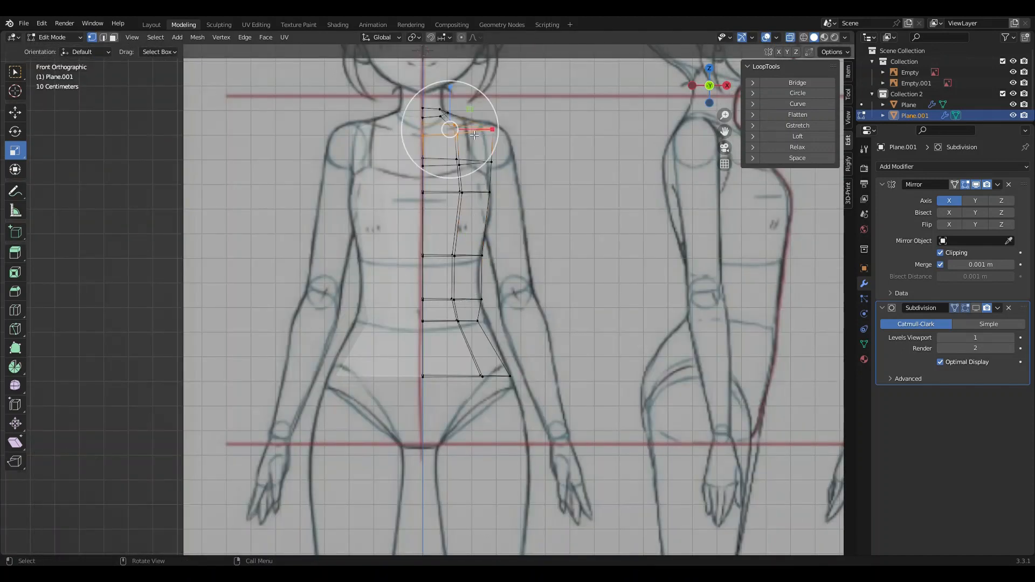
key(s)
key(x)
click(478, 135)
key(g)
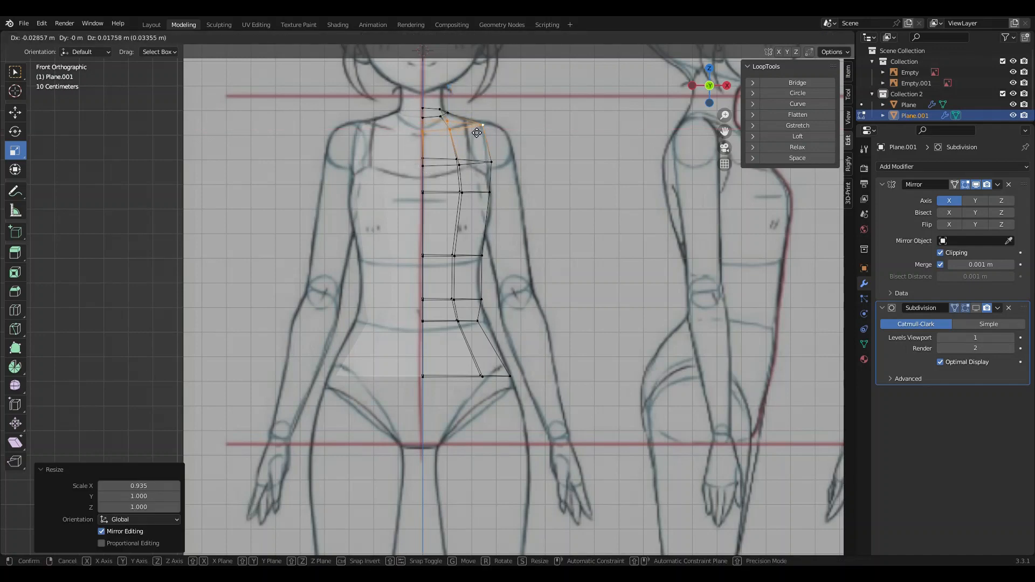
click(475, 132)
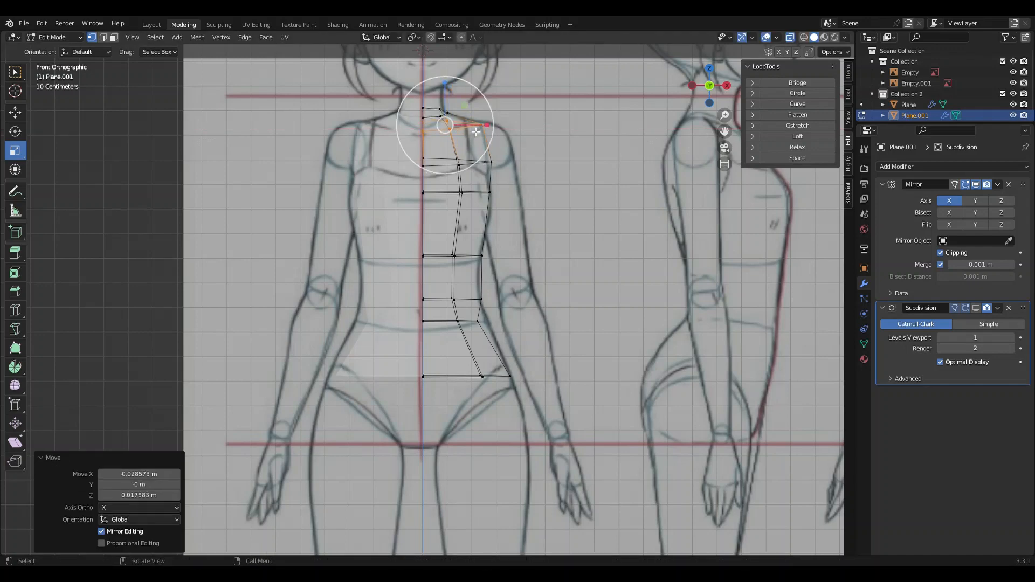
Move the upper chest loop about 0.015 m inward in X and the bust loop about 0.018 m down
alt+click(485, 167)
key(g)
key(x)
click(477, 189)
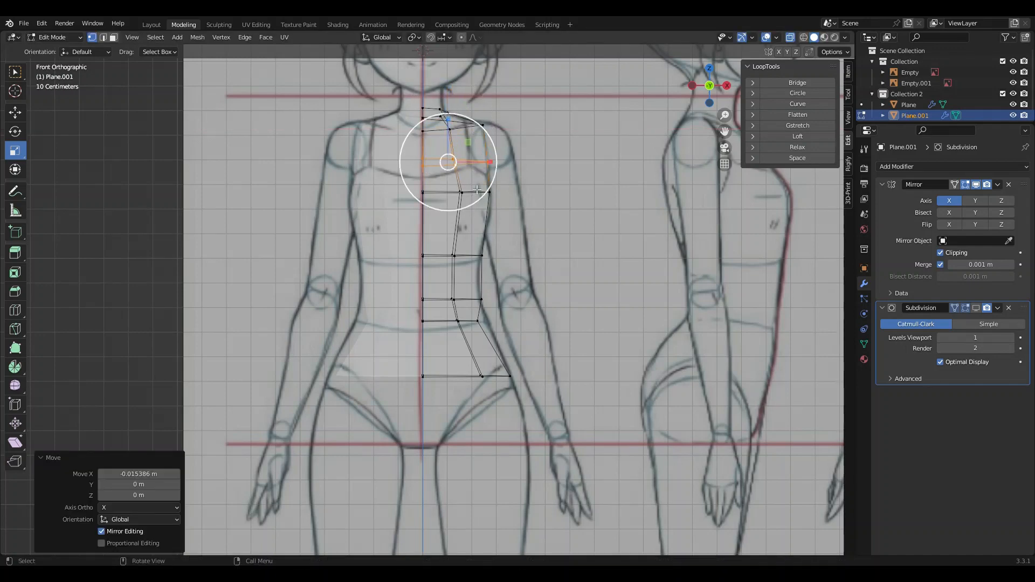
alt+click(477, 189)
key(g)
click(477, 213)
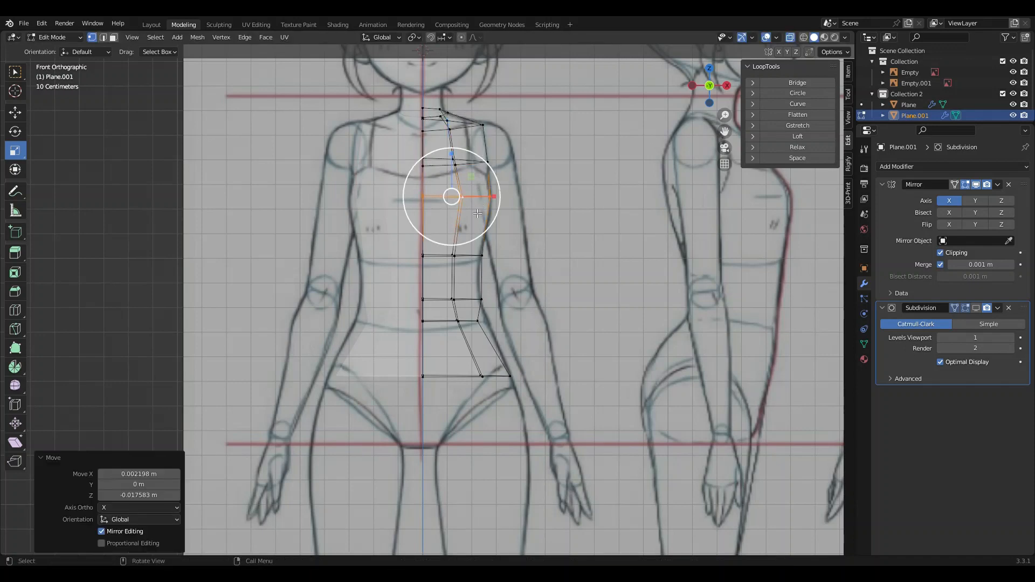
Move the loop below the waist outward about 0.035 m and scale it to about 1.126 in X
alt+click(476, 324)
key(g)
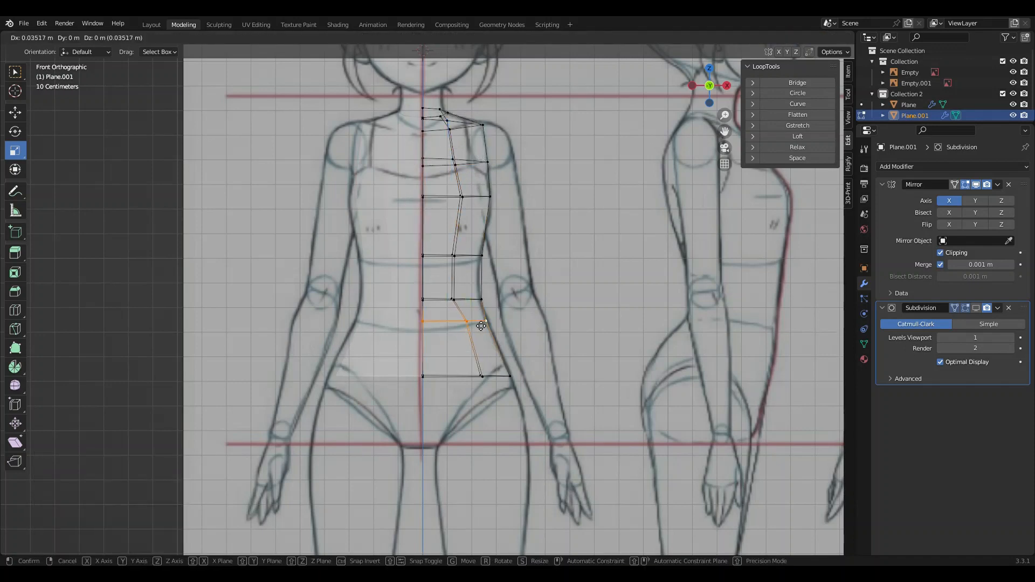
click(481, 326)
key(s)
key(x)
click(488, 324)
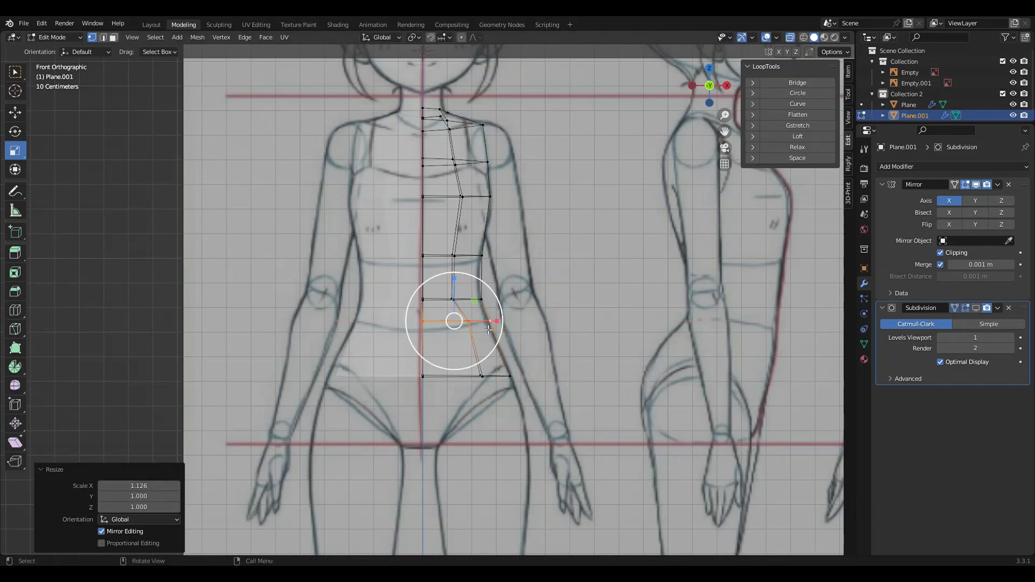
Nudge the loop below the waist inward to fit the front hip outline, and undo the last adjustment
key(g)
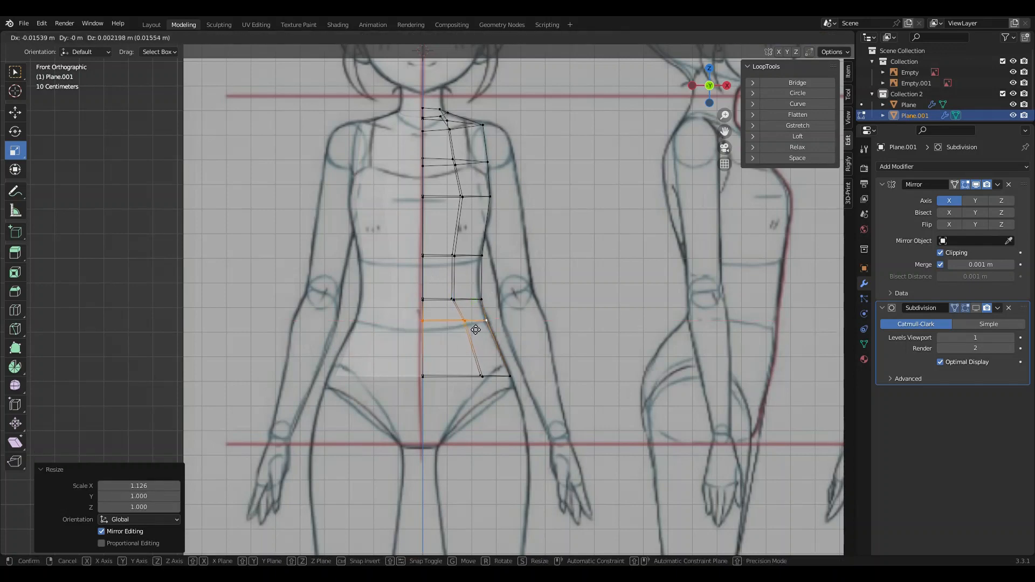
click(473, 330)
key(g)
click(478, 330)
drag(430, 335, 466, 326)
key(ctrl+z)
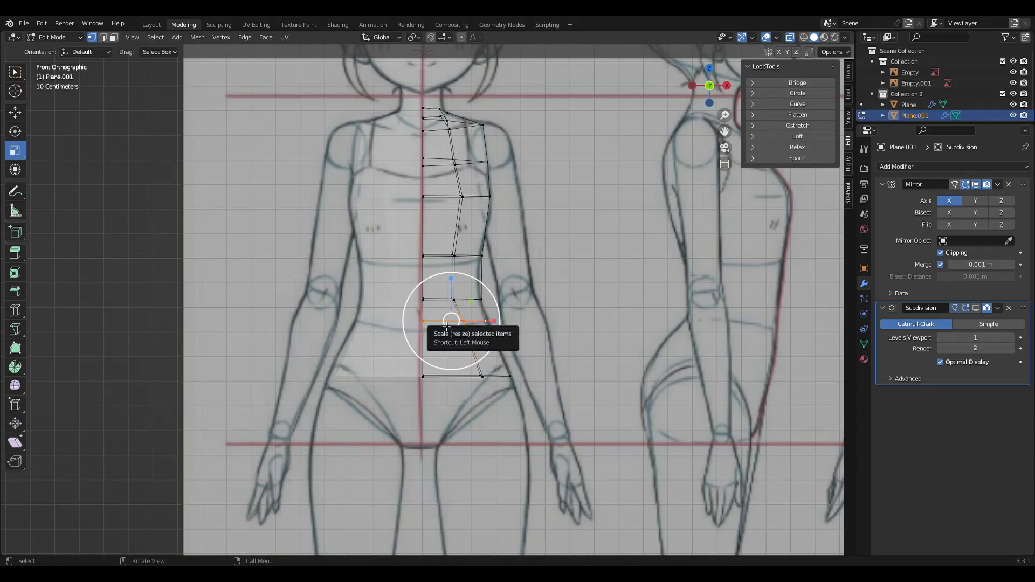
Move the inner front vertex of the loop below the waist about 0.004 m inward along X
click(469, 353)
click(470, 322)
key(g)
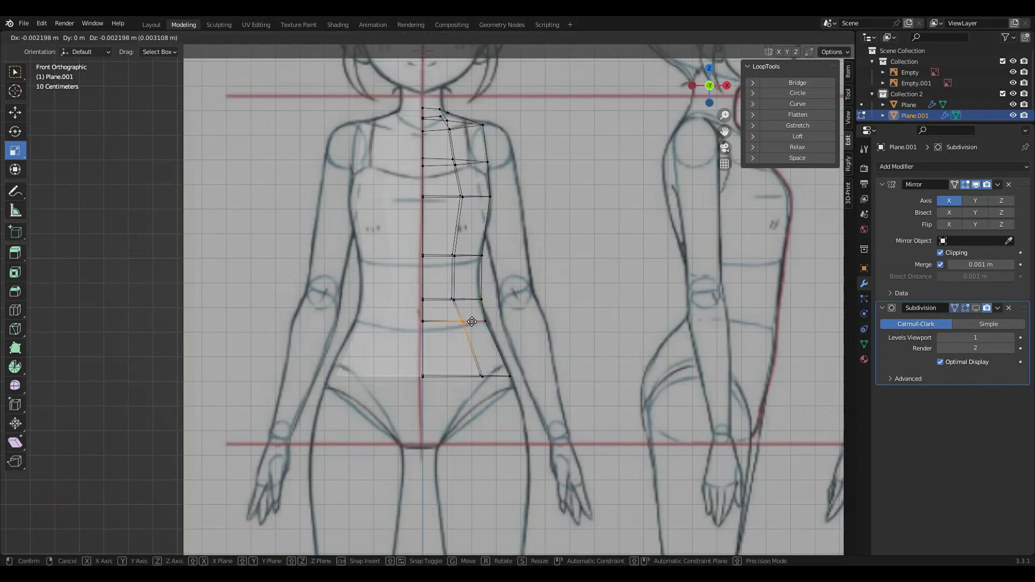
key(x)
click(464, 322)
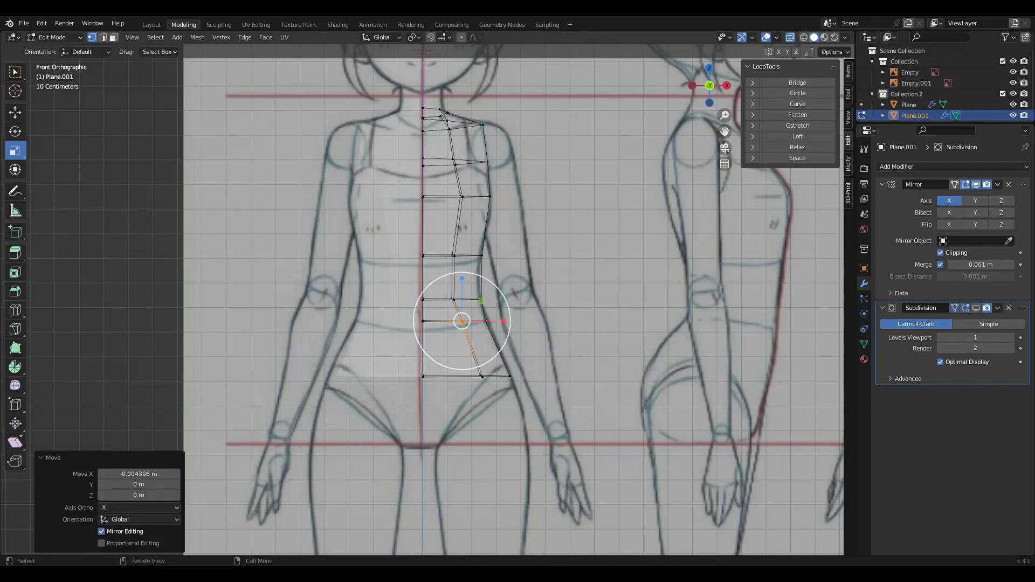
Turn off X-ray and move the bust loop's inner front vertex slightly inward
click(790, 36)
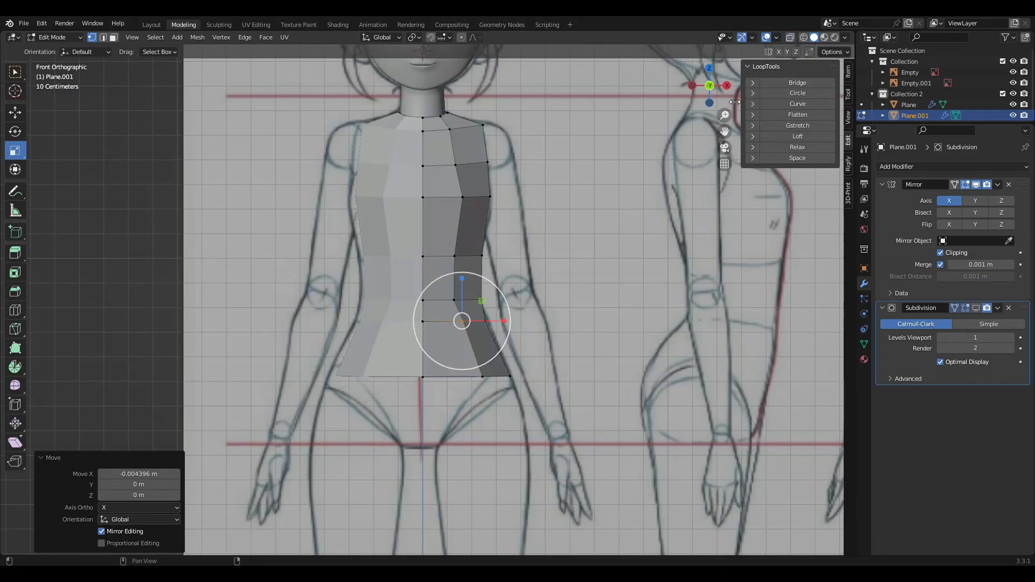
click(461, 204)
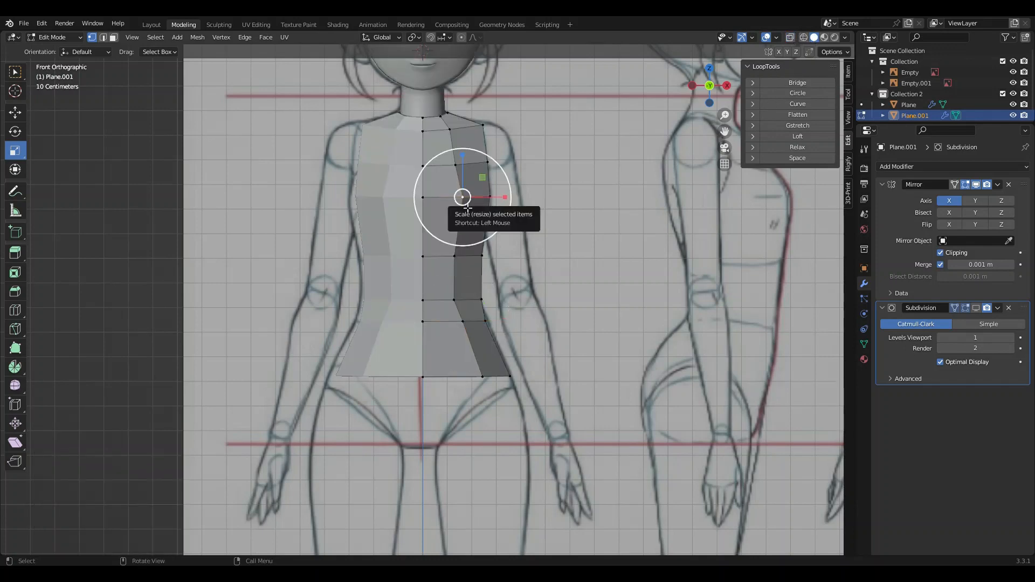
key(g)
click(465, 210)
Dissolve the edge loop just below the waist
click(447, 299)
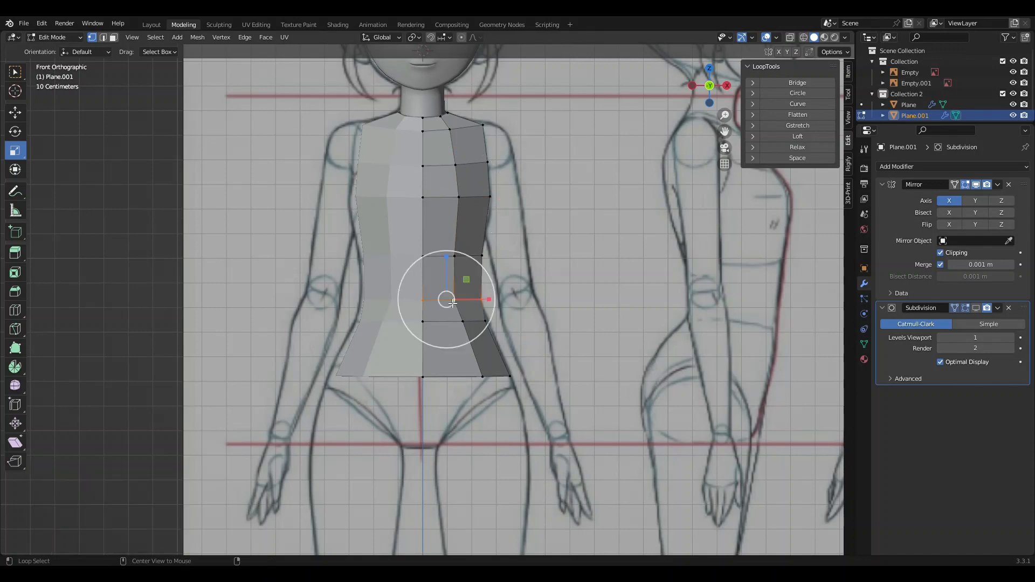
click(99, 37)
right_click(260, 290)
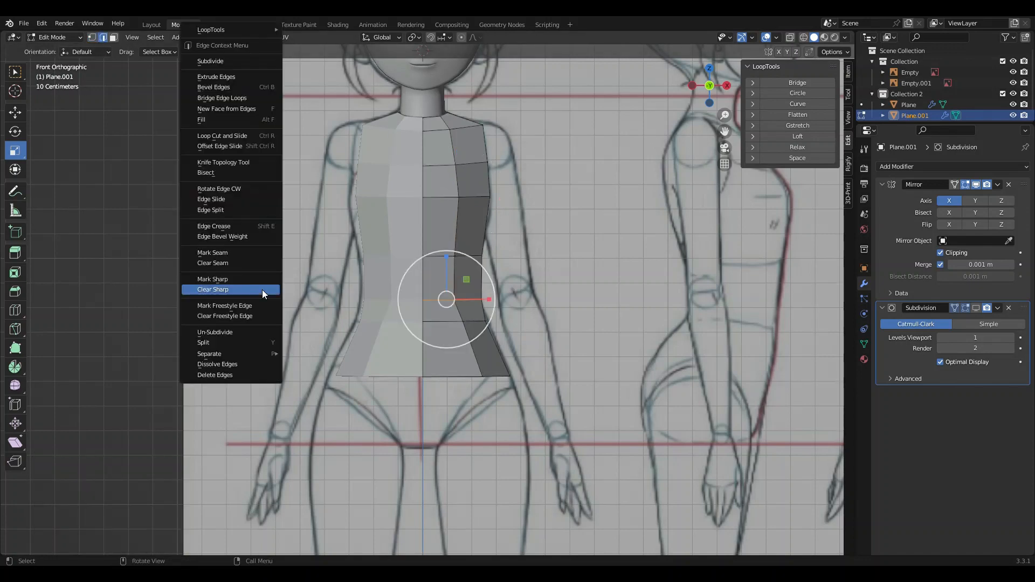
alt+click(446, 322)
right_click(445, 328)
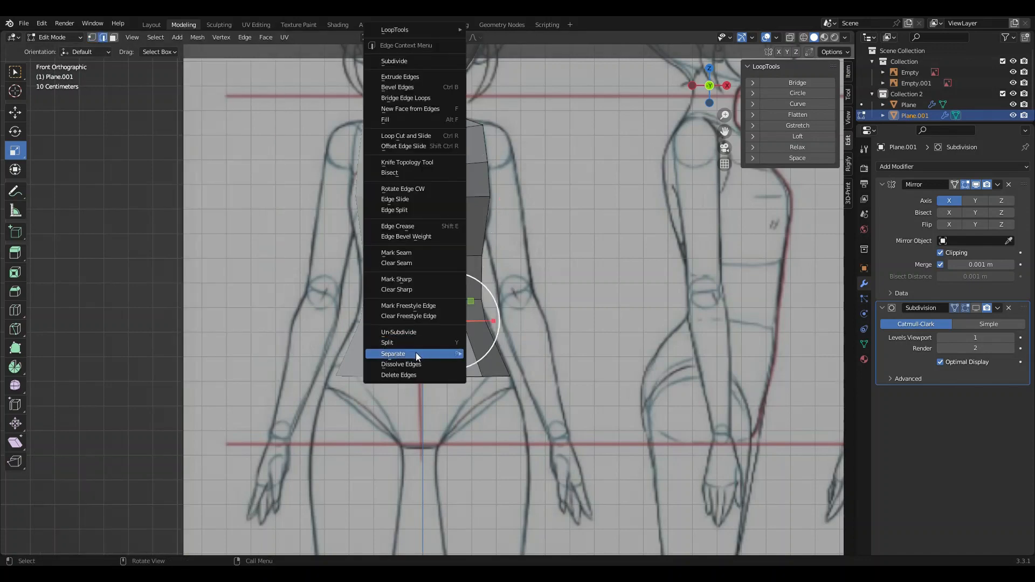
click(425, 363)
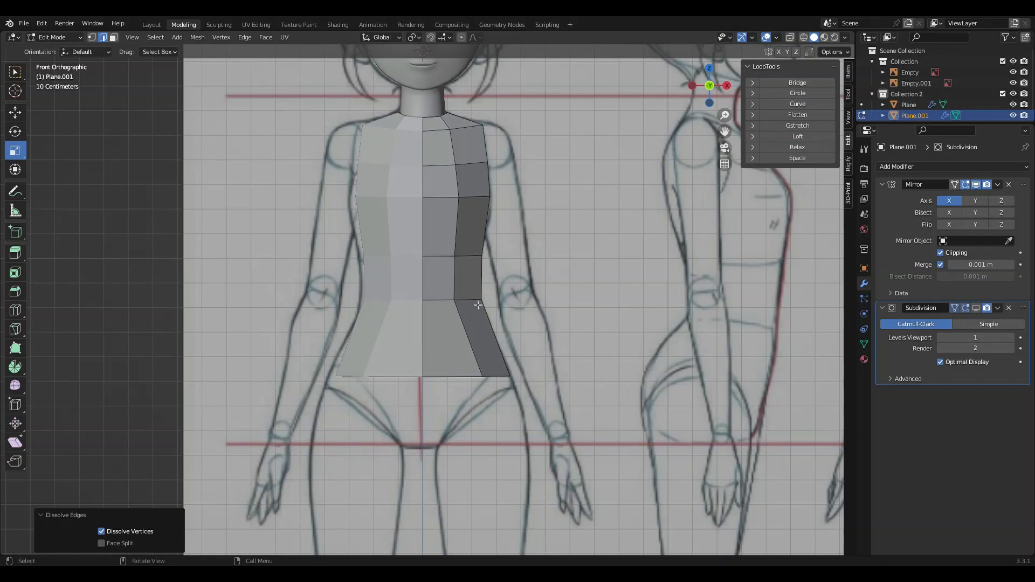
Move the waist loop about 0.004 m inward and down, and the loop above it about 0.004 m inward and 0.02 m up
click(472, 303)
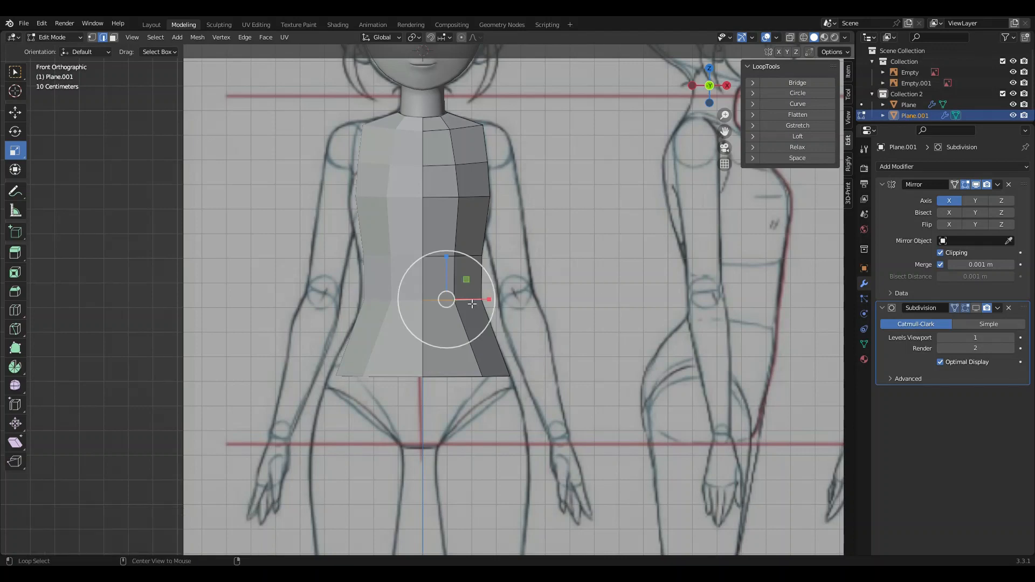
key(g)
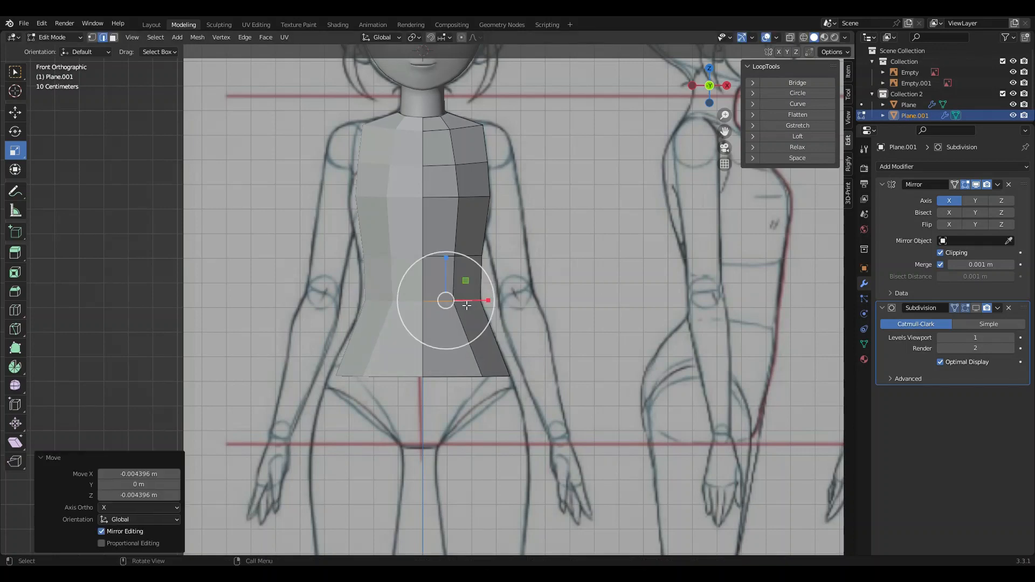
alt+click(473, 257)
key(g)
click(473, 255)
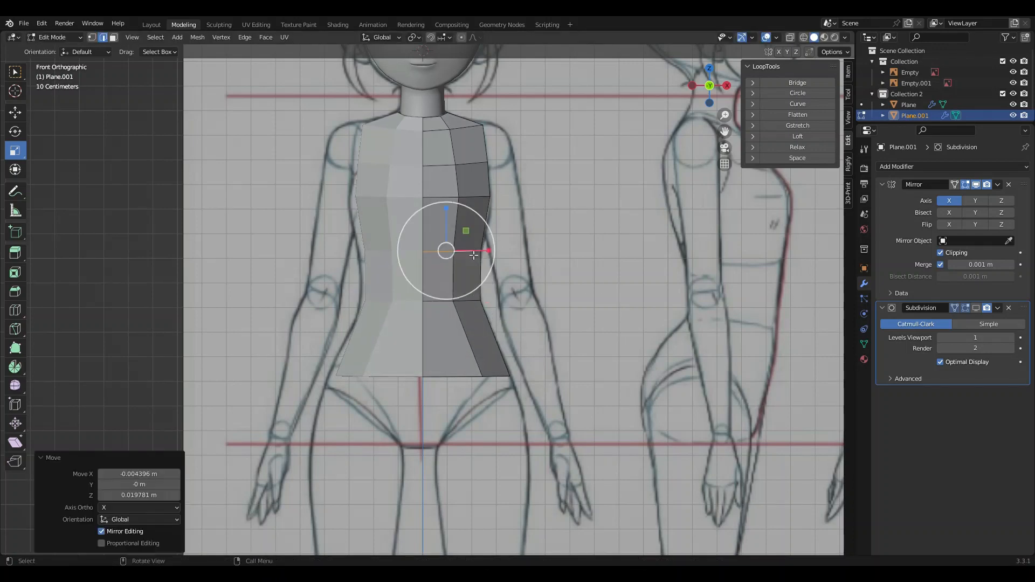
Move the bust loop about 0.015 m outward and 0.02 m down
alt+click(480, 200)
key(g)
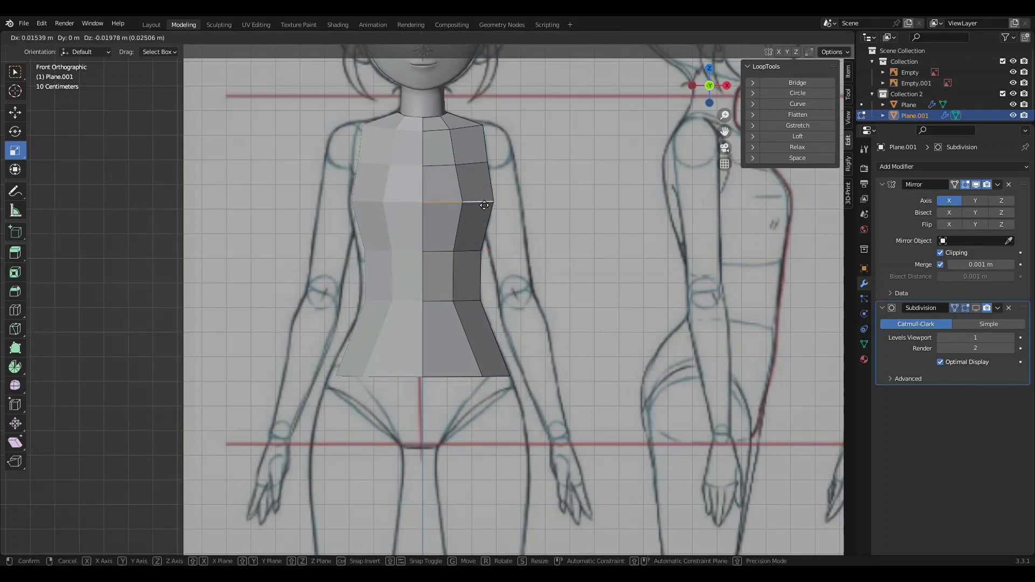
click(484, 205)
Extrude the front and back centre edges of the torso's lower rim about 0.211 m down and 0.018 m back in side view
alt+click(463, 381)
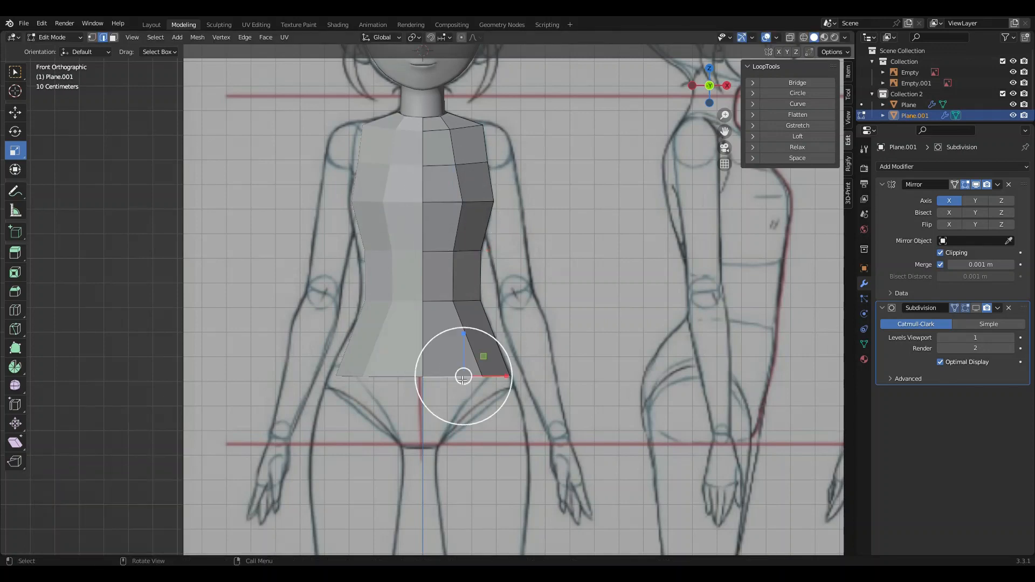
middle_drag(462, 381, 356, 390)
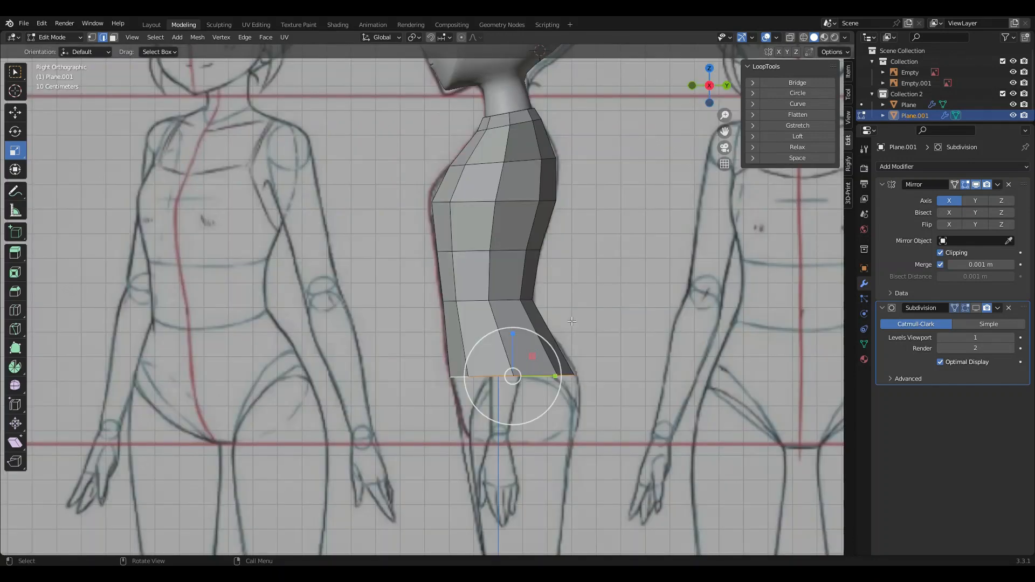
click(713, 88)
click(456, 374)
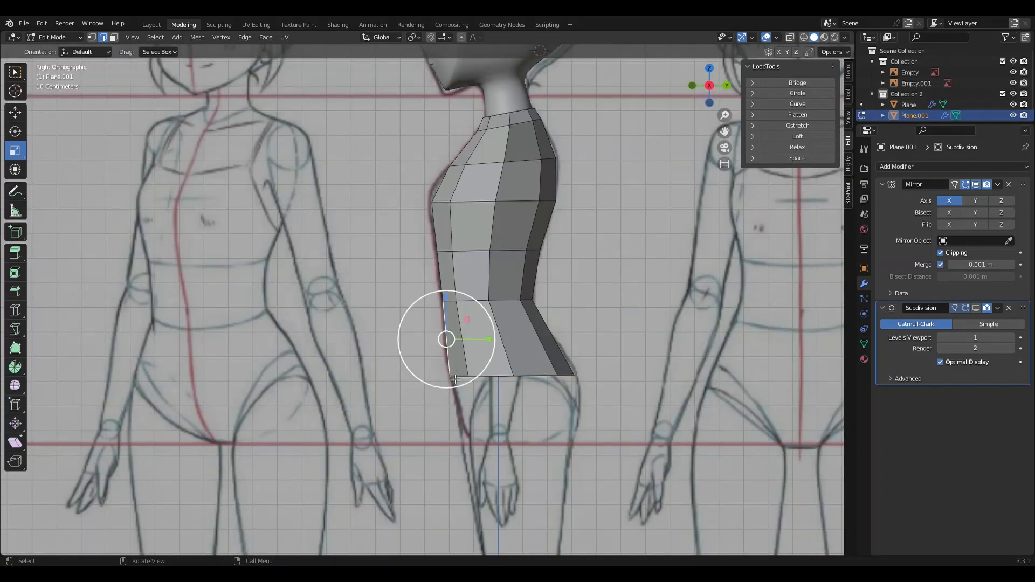
click(460, 379)
mouse_move(561, 409)
middle_down()
mouse_move(457, 426)
mouse_move(569, 393)
middle_up()
shift+click(492, 424)
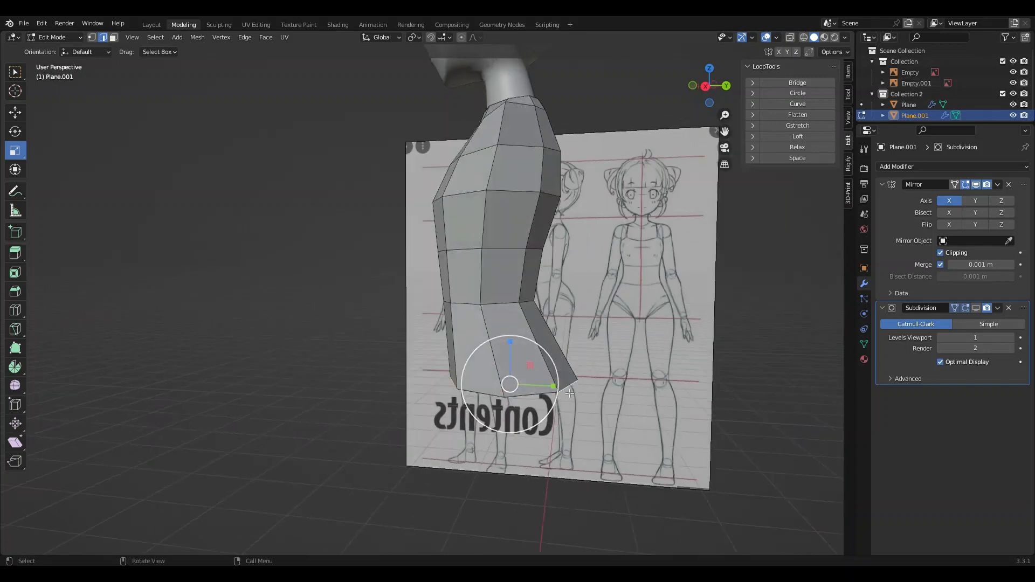
click(707, 85)
key(e)
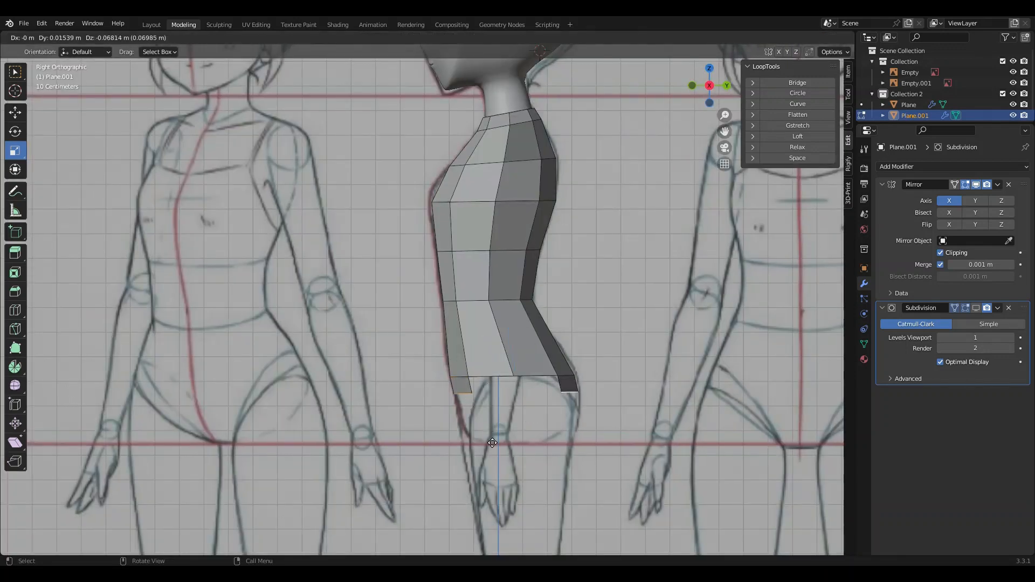
click(493, 476)
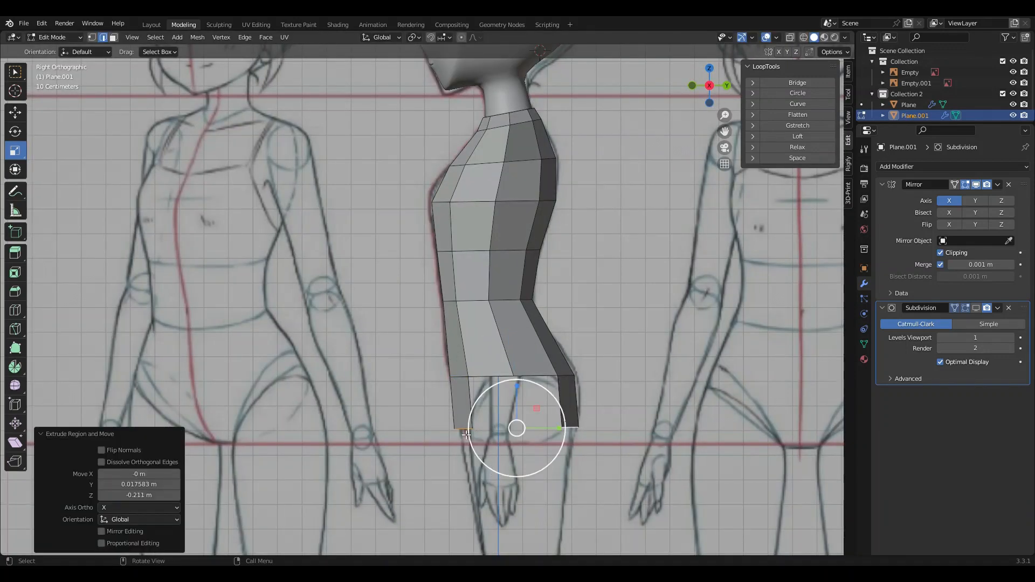
Move the extruded front edge about 0.033 m back and 0.009 m down to follow the side outline
click(463, 431)
key(g)
click(471, 433)
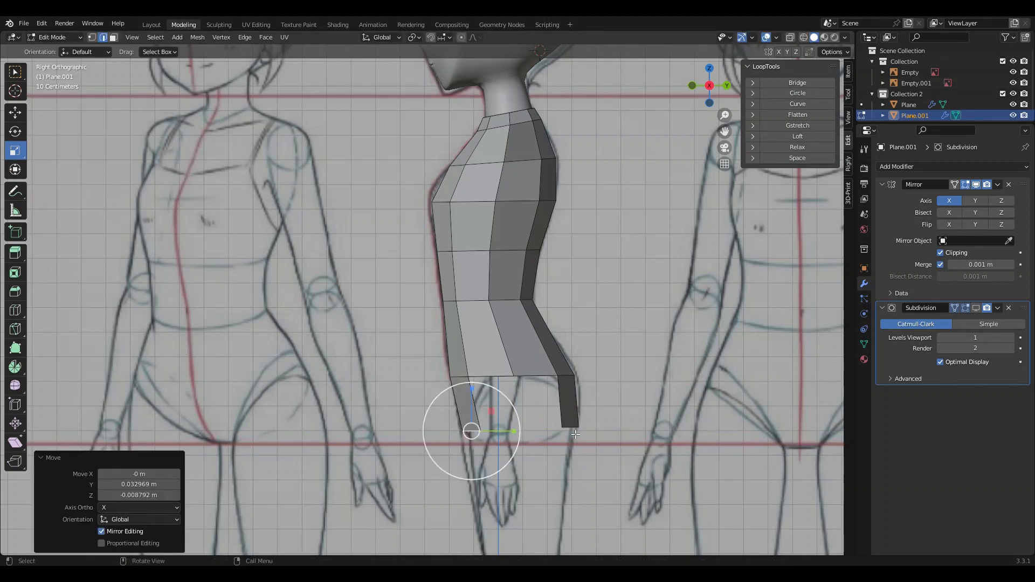
Connect the extruded front and back edges with a crotch face and divide it with three loop cuts
shift+click(575, 434)
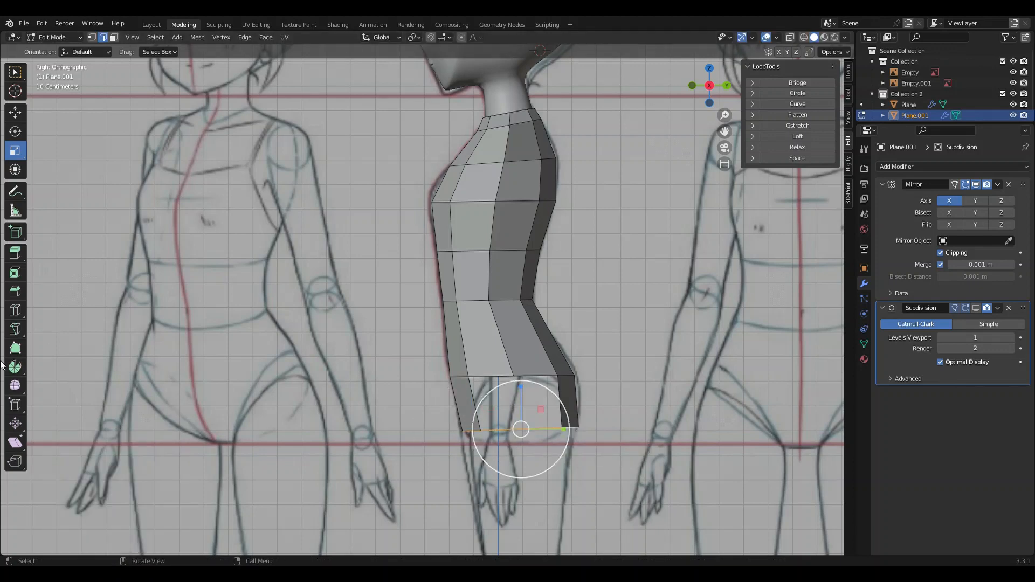
click(16, 310)
click(530, 423)
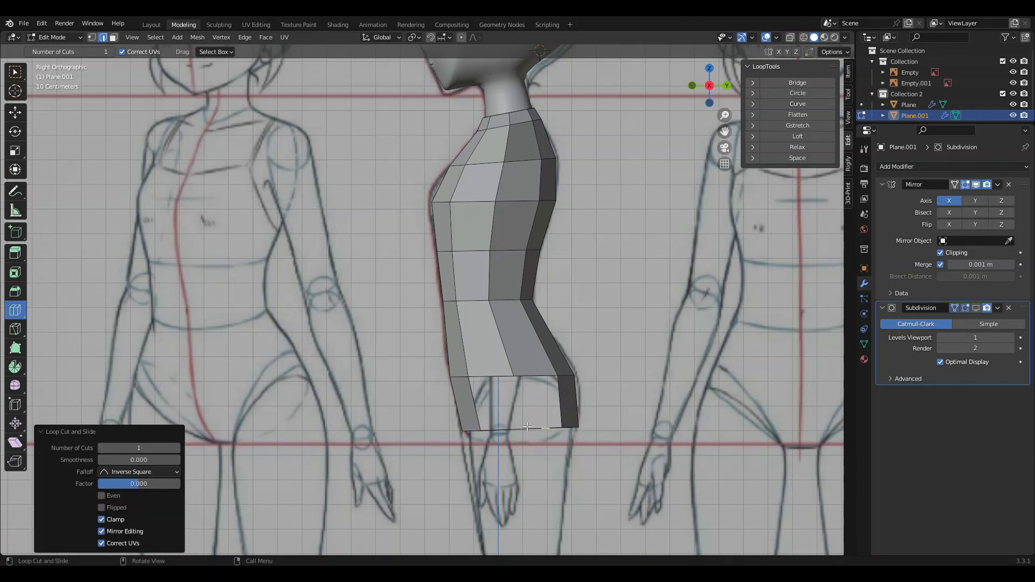
click(177, 448)
In X-ray side view, move the vertices of the crotch strip to round off the underside between front and back
click(15, 113)
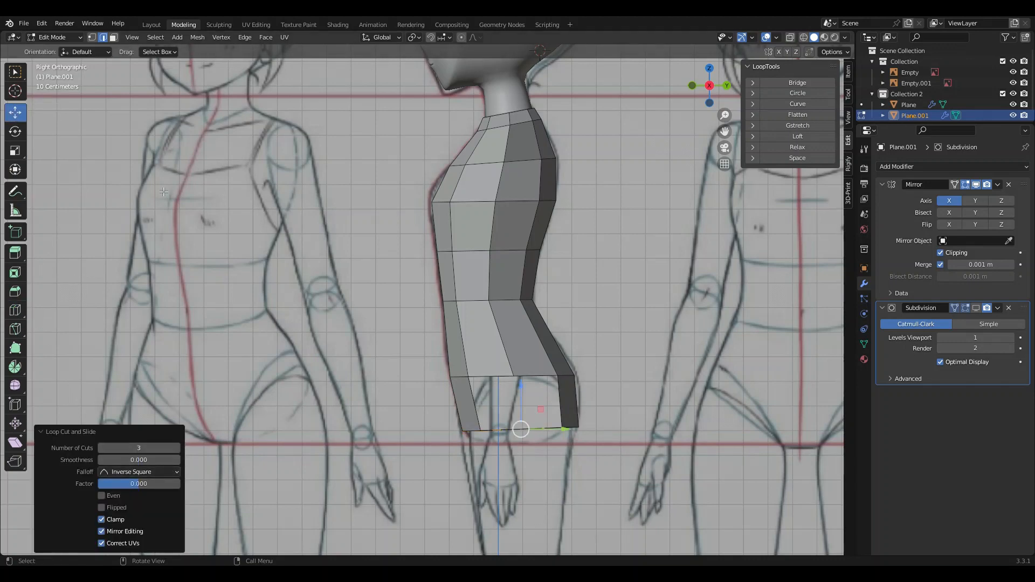
click(91, 37)
middle_drag(485, 421, 523, 450)
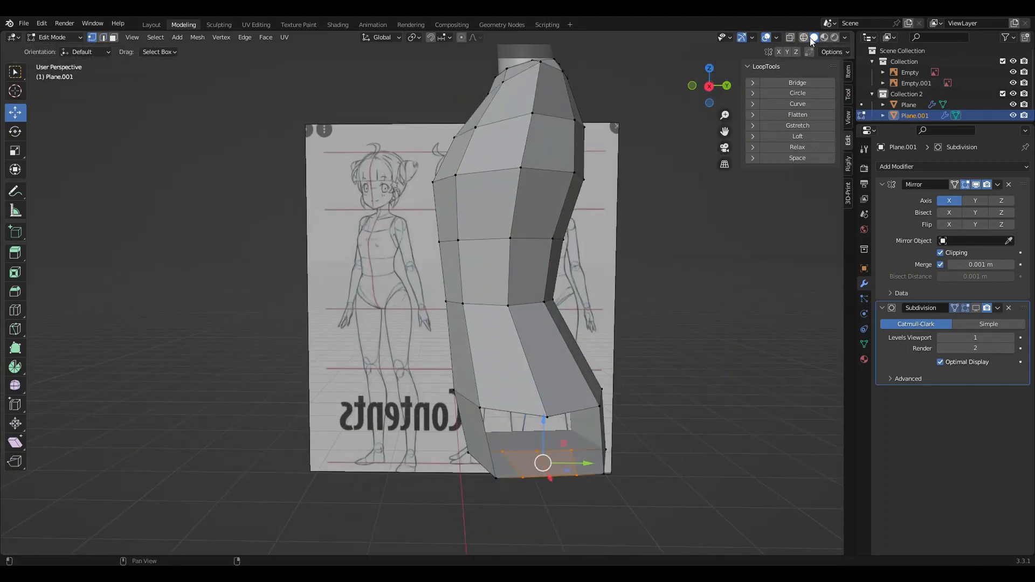
click(790, 37)
click(710, 86)
key(b)
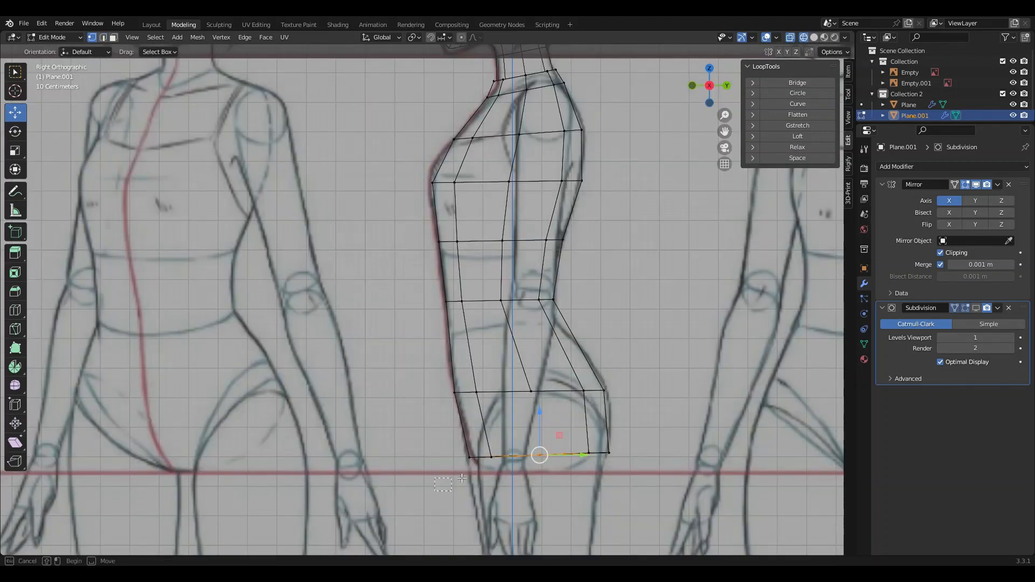
drag(461, 479, 501, 458)
key(b)
key(b)
drag(541, 494, 536, 462)
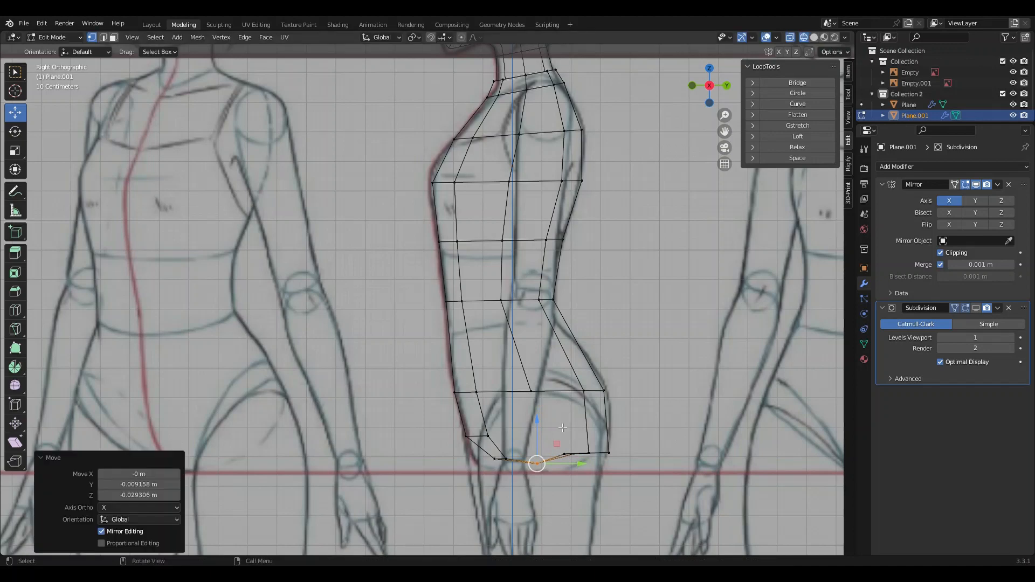
drag(581, 433, 585, 461)
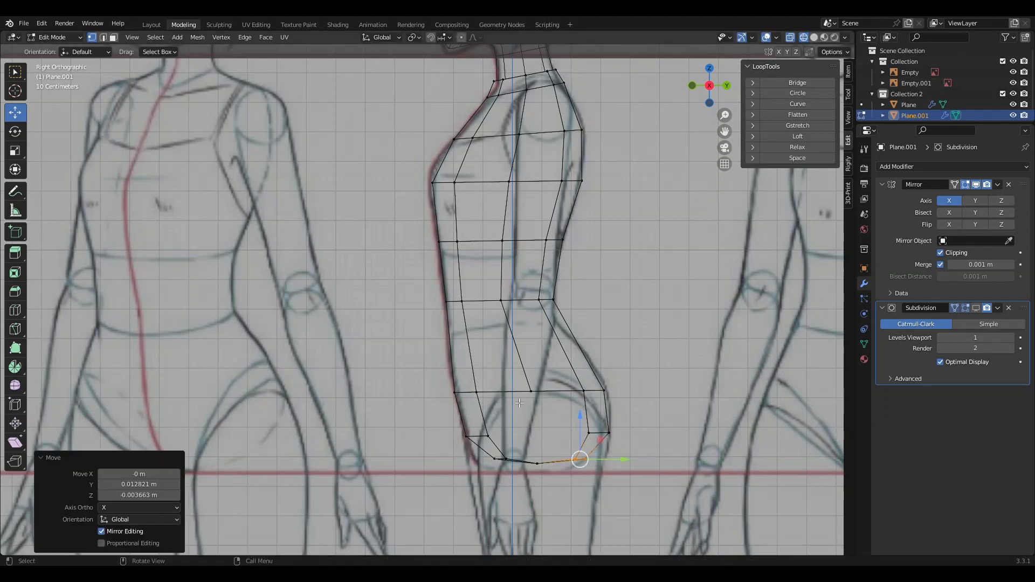
Raise the side vertex of the hip rim and shape the leg opening loop into a circle with LoopTools
mouse_move(518, 379)
mouse_down()
mouse_move(537, 394)
mouse_move(536, 379)
mouse_up()
alt+click(586, 413)
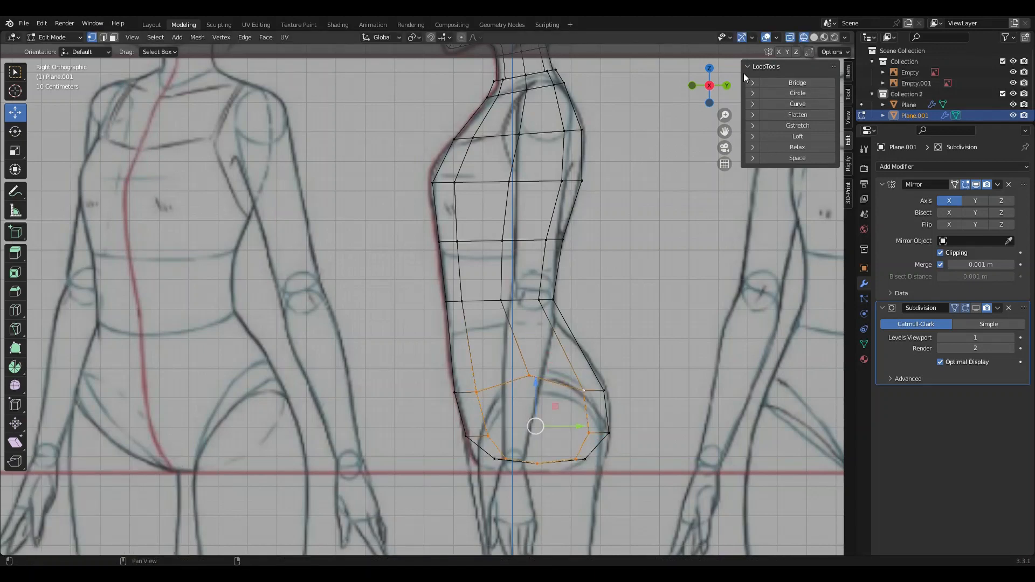
click(790, 92)
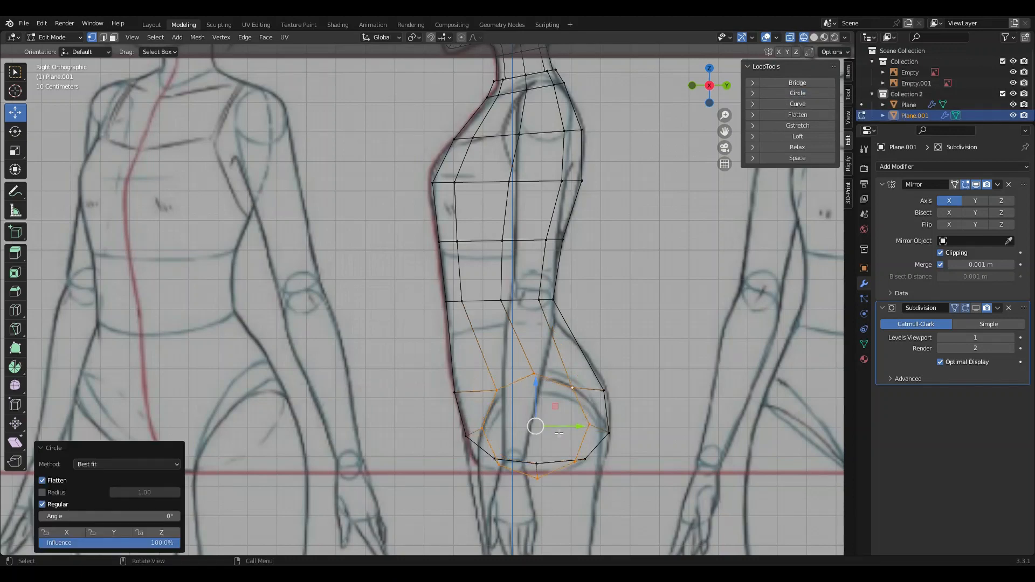
Shift the leg opening loop slightly back and scale it to 1.07 in Y and 0.92 in Z
drag(561, 431, 591, 425)
click(13, 150)
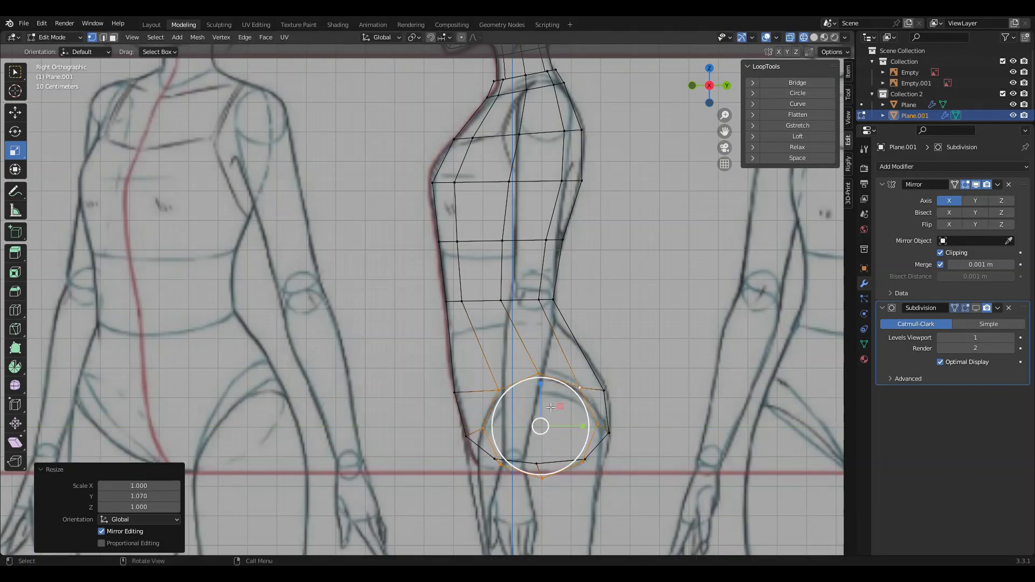
drag(544, 387, 545, 392)
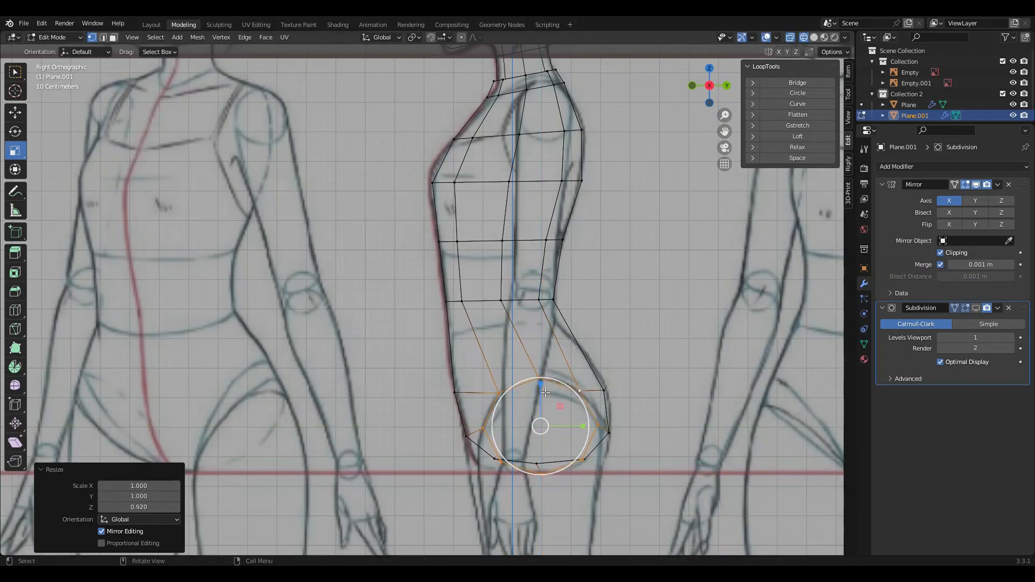
Lower the crotch's centreline vertices to match the leg opening, moving the front one about 0.015 m down
click(15, 112)
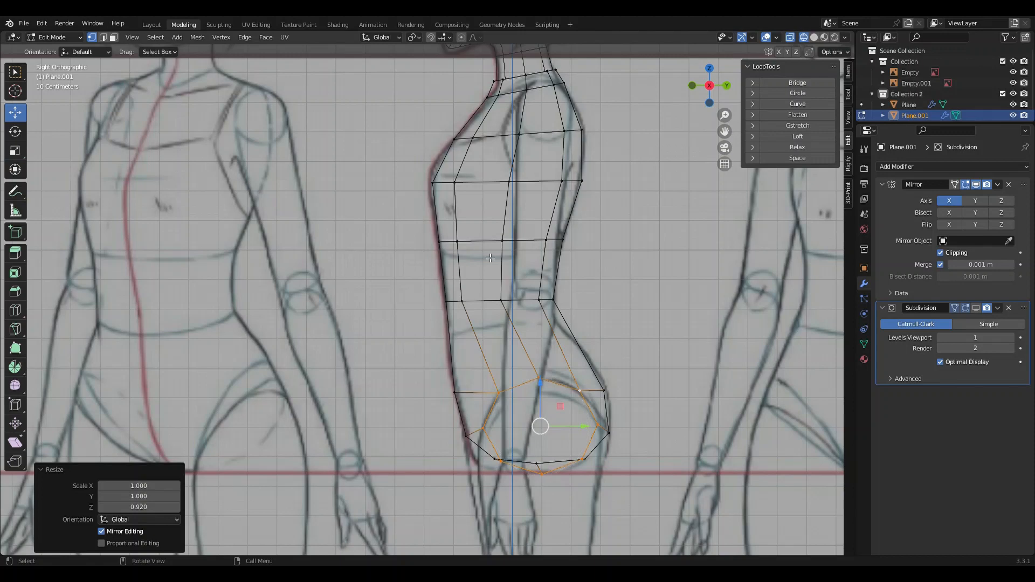
click(539, 470)
drag(539, 470, 502, 473)
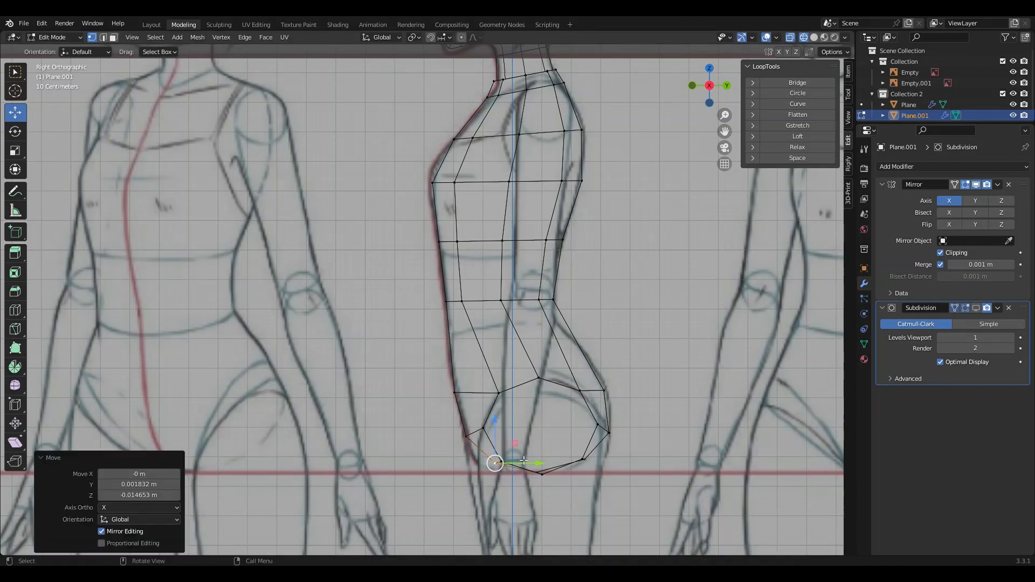
In front view, rotate the leg opening loop to follow the slanted leg line of the drawing
alt+click(571, 386)
click(692, 86)
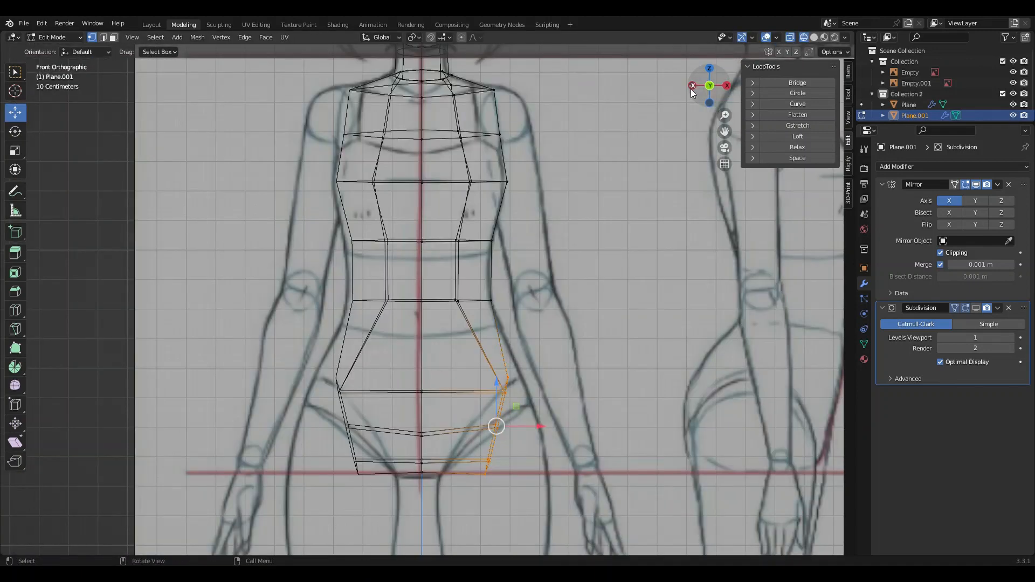
key(r)
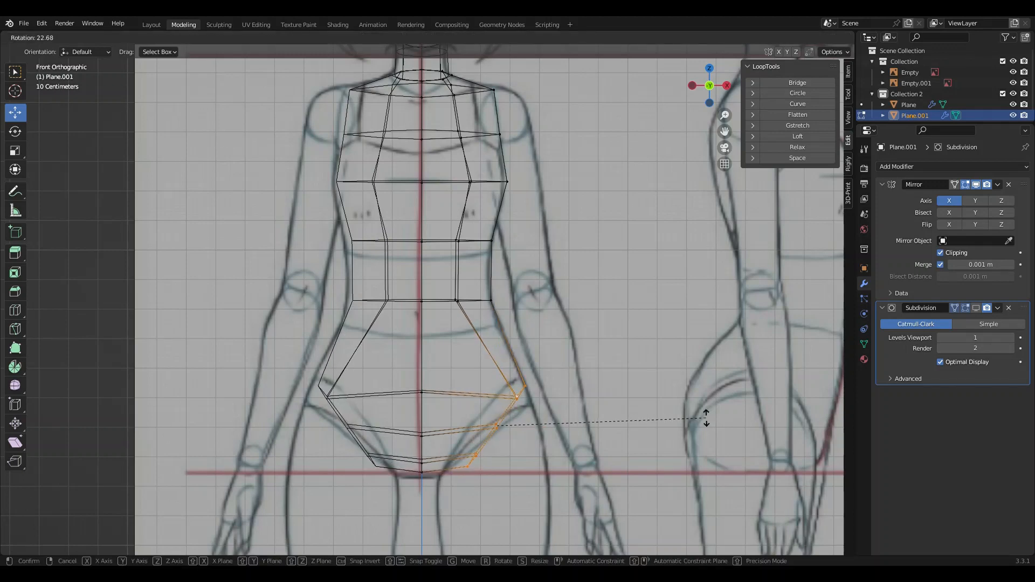
click(659, 450)
Move the leg opening loop about 0.049 m inward and 0.031 m down, enlarge it slightly and rotate it 2.39° to follow the leg line
drag(492, 431, 482, 436)
key(s)
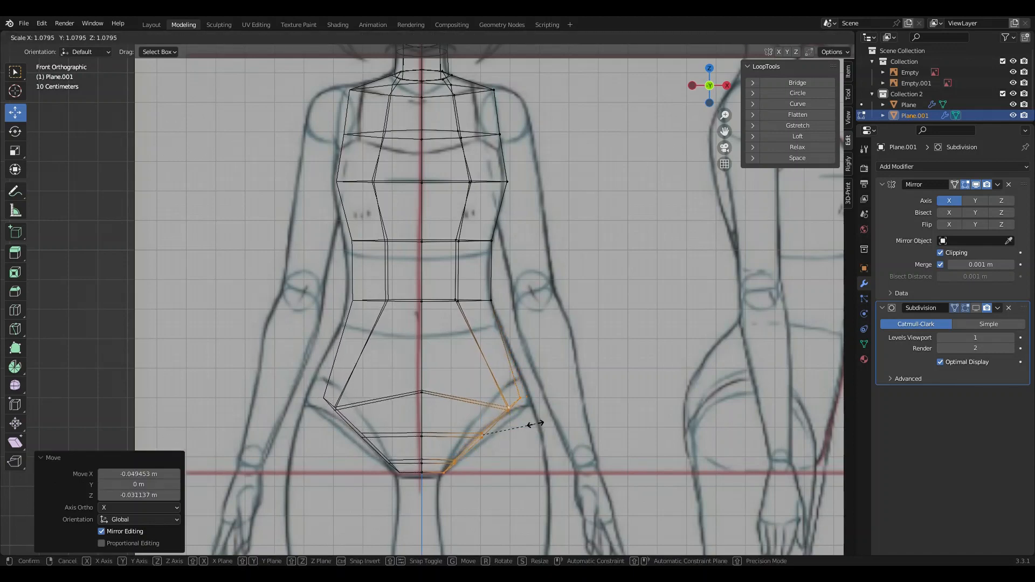
click(533, 422)
key(r)
click(548, 420)
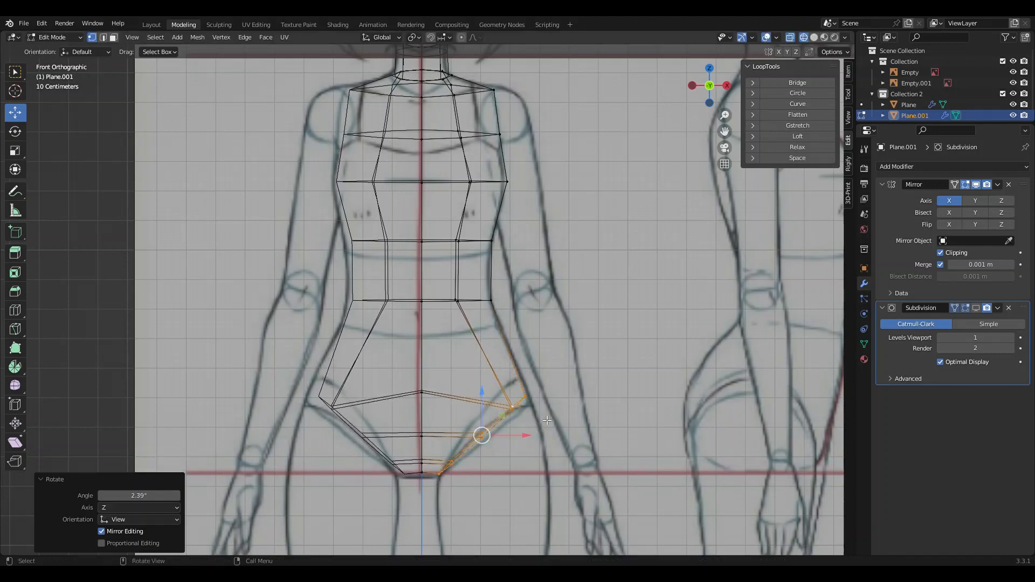
Reselect the leg opening loop and shift it about 0.007 m outward and 0.002 m up
click(482, 439)
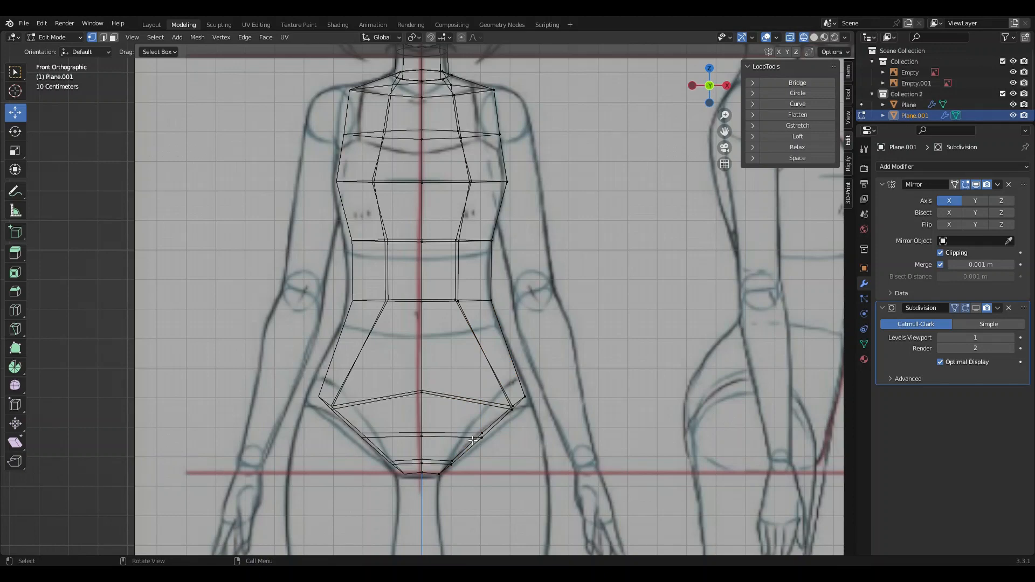
alt+click(474, 439)
key(g)
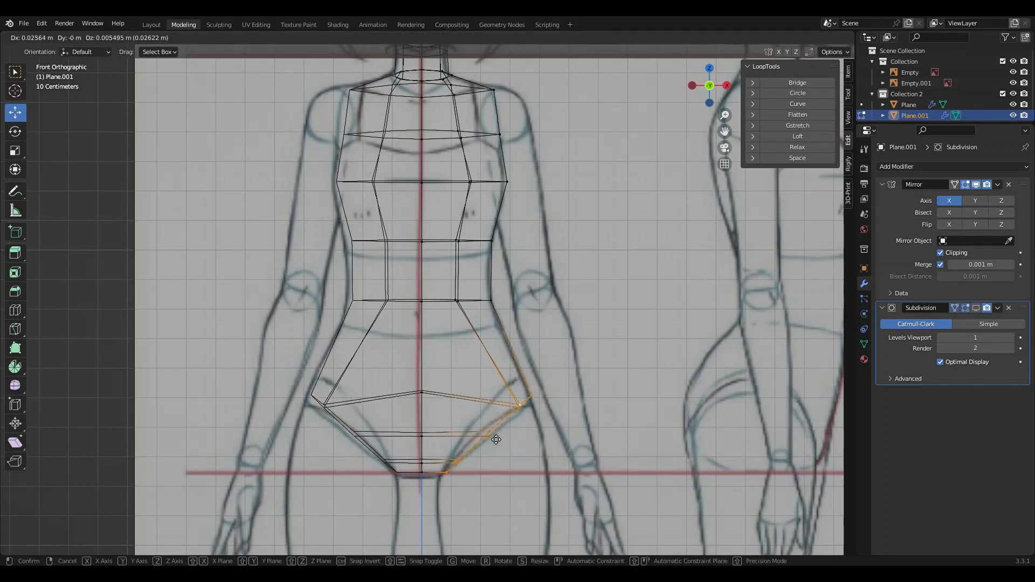
click(526, 474)
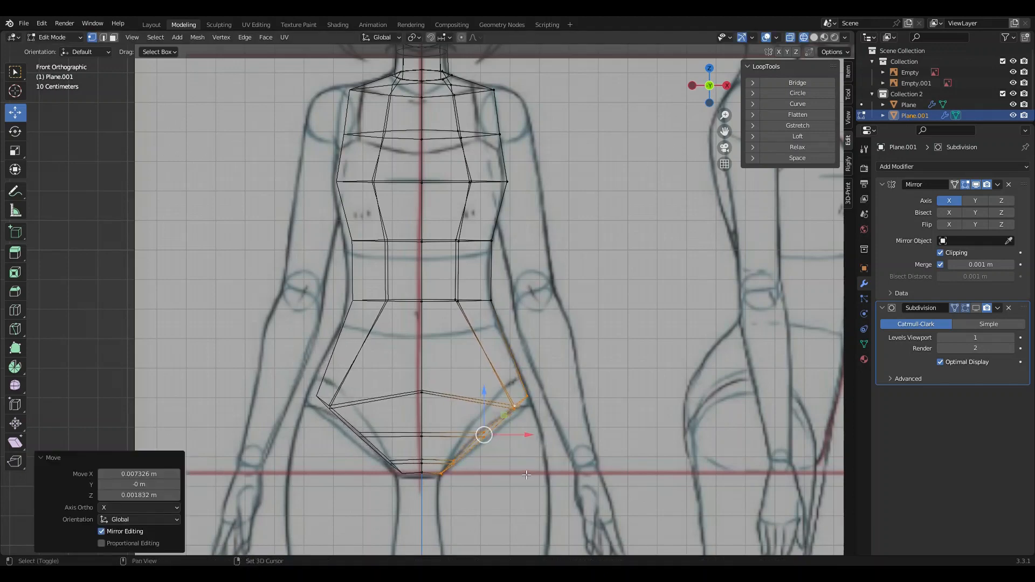
Extrude the leg opening loop about 0.099 m down and rotate it about 18° towards horizontal
shift+middle_drag(526, 474, 512, 394)
key(e)
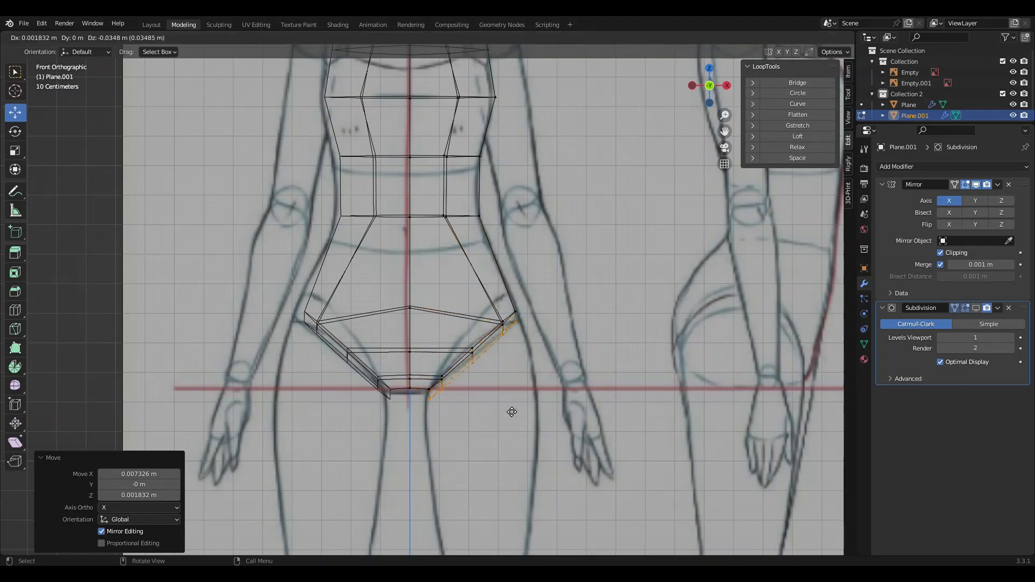
click(515, 422)
key(r)
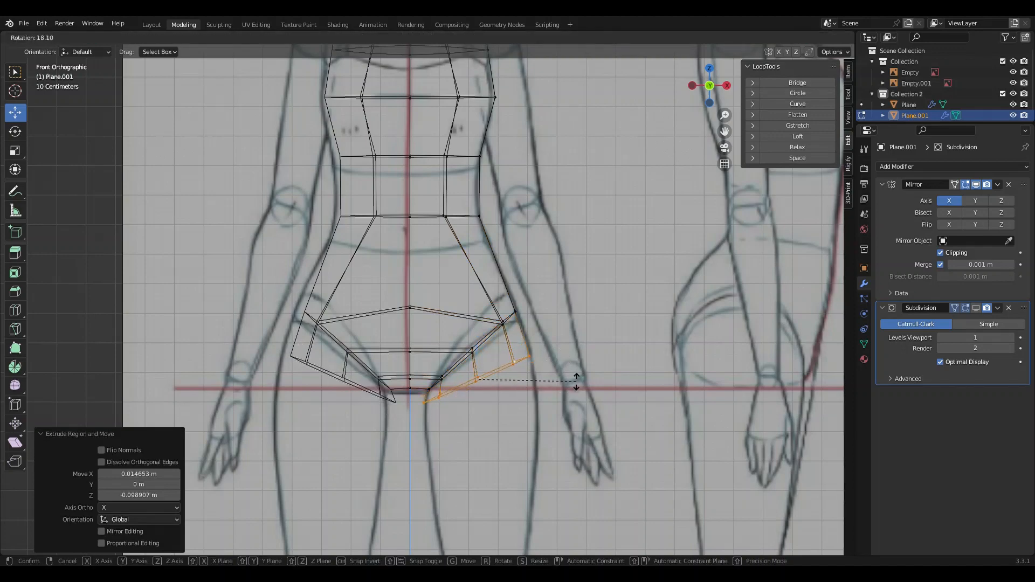
click(574, 378)
Rescale the extruded leg loop and move it about 0.013 m outward to reach the outer thigh outline
key(s)
click(573, 379)
key(g)
click(481, 383)
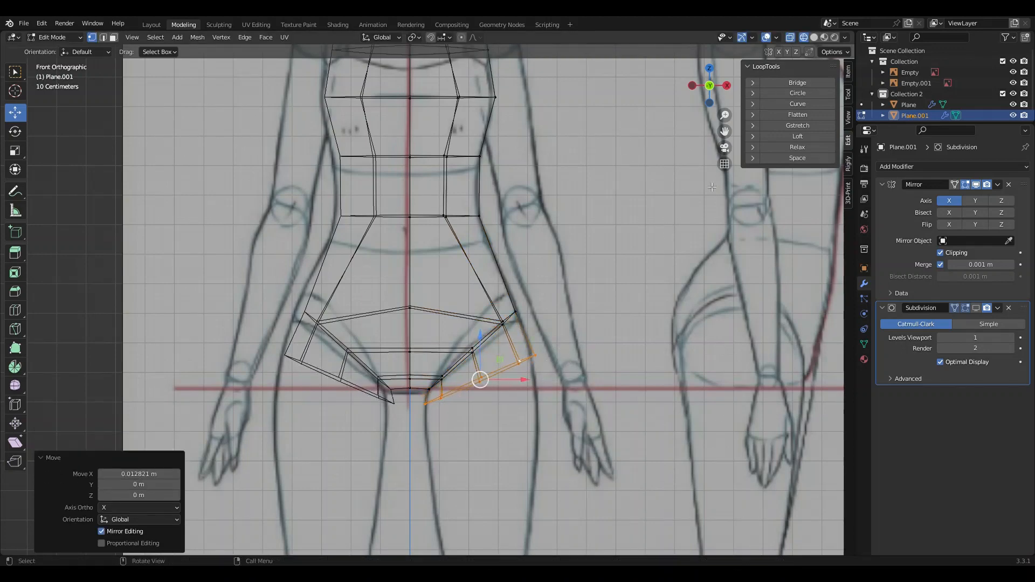
Shape the extruded leg loop into a circle with LoopTools and scale it to 0.898
click(784, 94)
key(s)
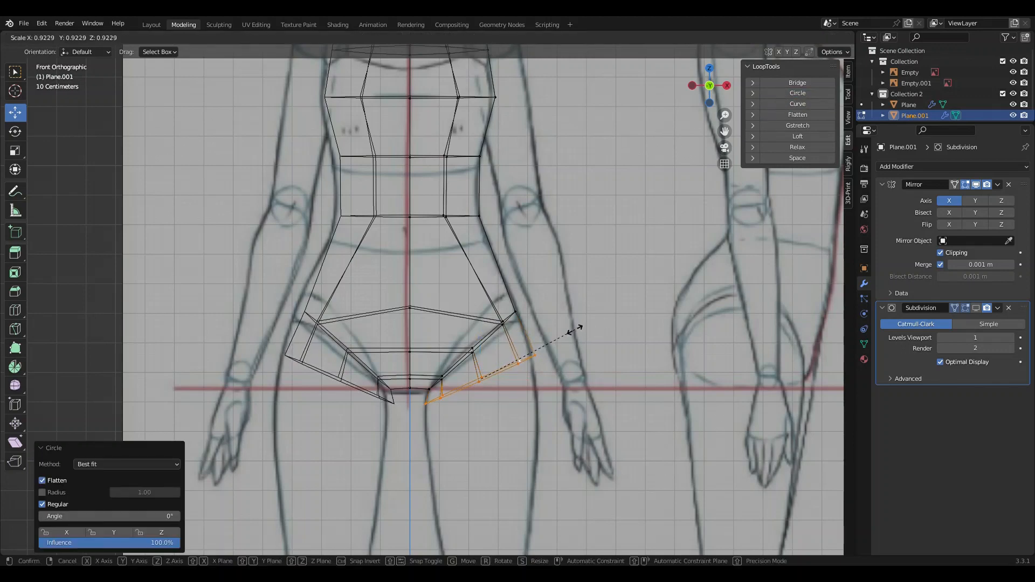
click(573, 332)
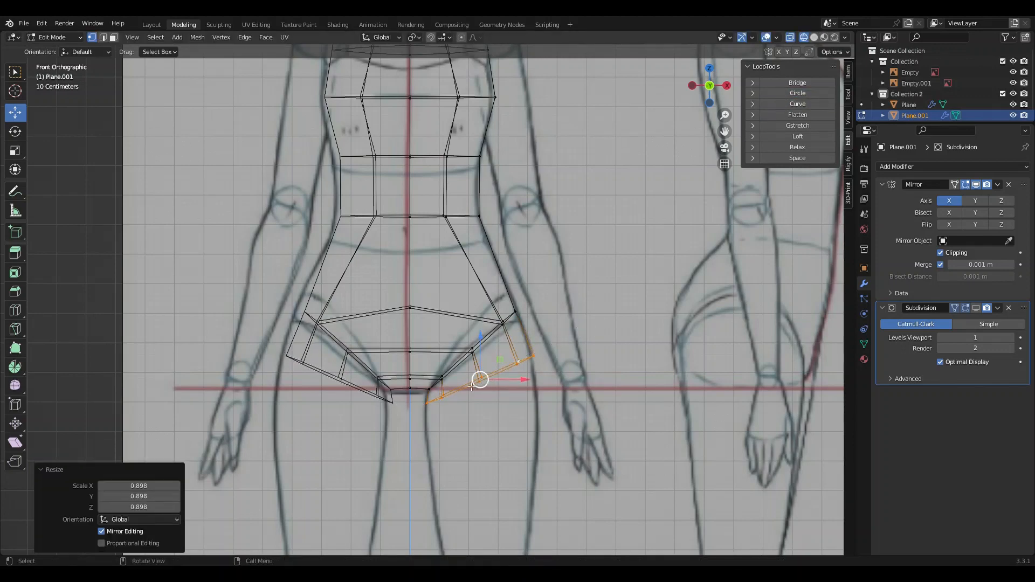
Extrude the leg loop about 0.196 m down the thigh, rotate it 20.8° and flatten it with a Z scale of 0
key(e)
click(479, 424)
key(r)
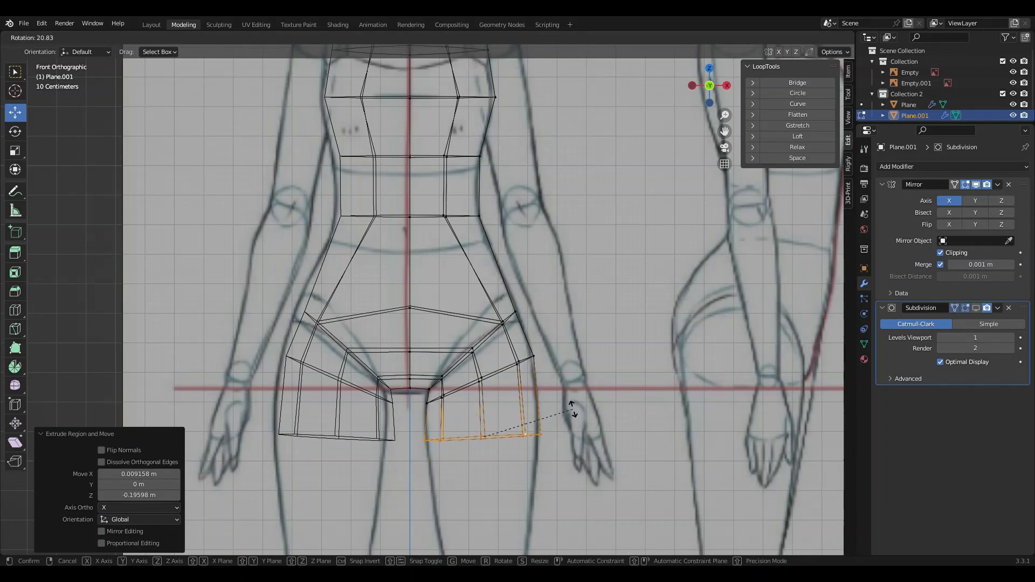
click(572, 409)
key(s)
key(z)
key(0)
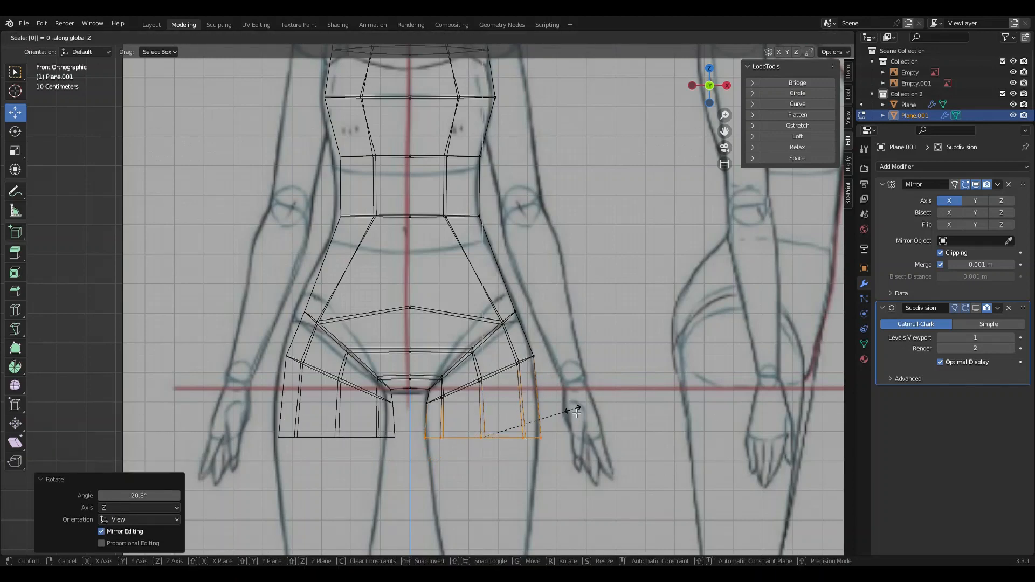
key(Return)
Scale the flattened upper thigh loop to 0.942 to fit the thigh outline
scroll(539, 431, down, 4)
scroll(494, 433, up, 3)
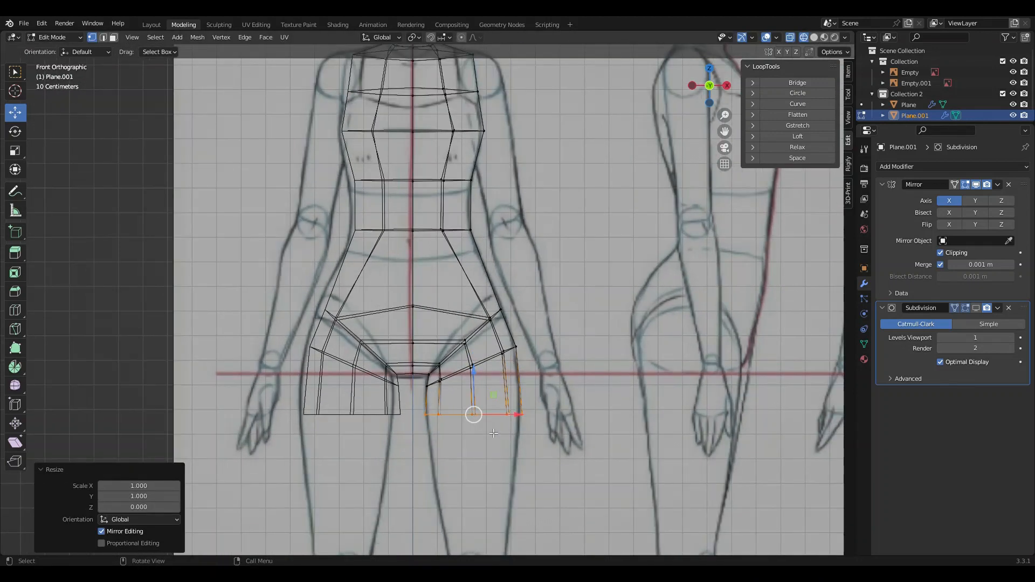
key(s)
click(521, 416)
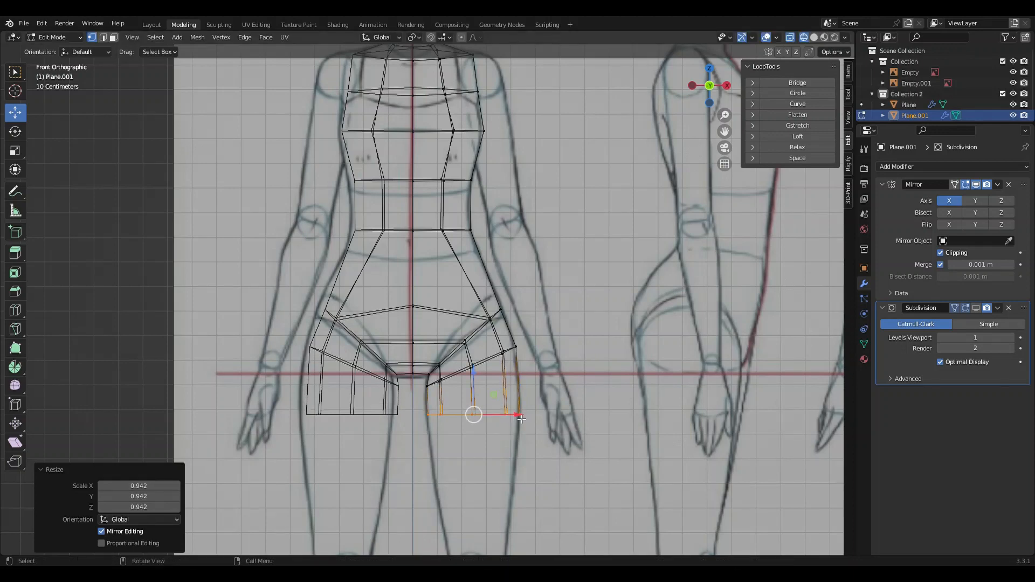
Add one loop cut around the lower abdomen between the waist loop and the hip rim
click(15, 311)
drag(401, 274, 421, 279)
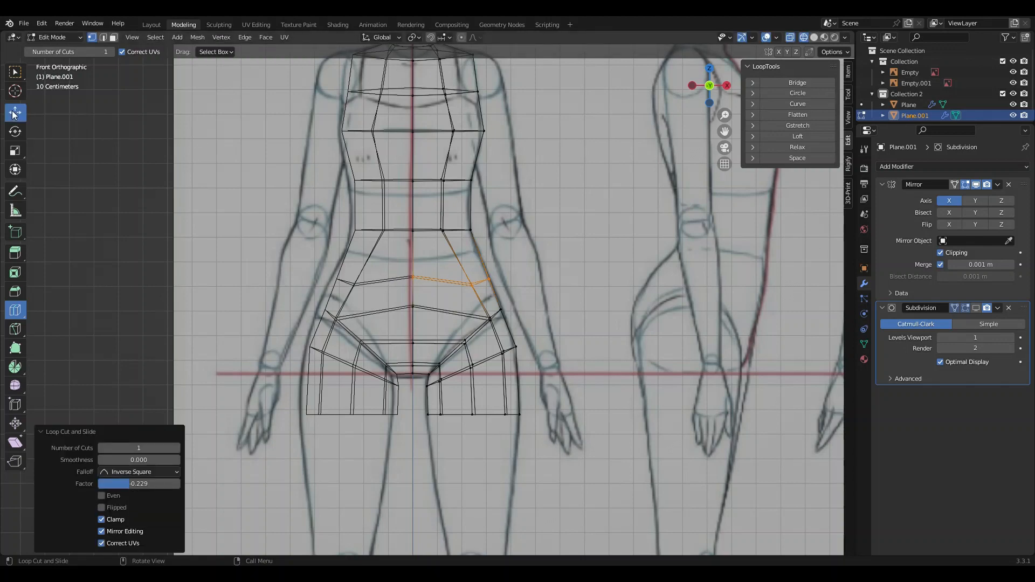
click(15, 113)
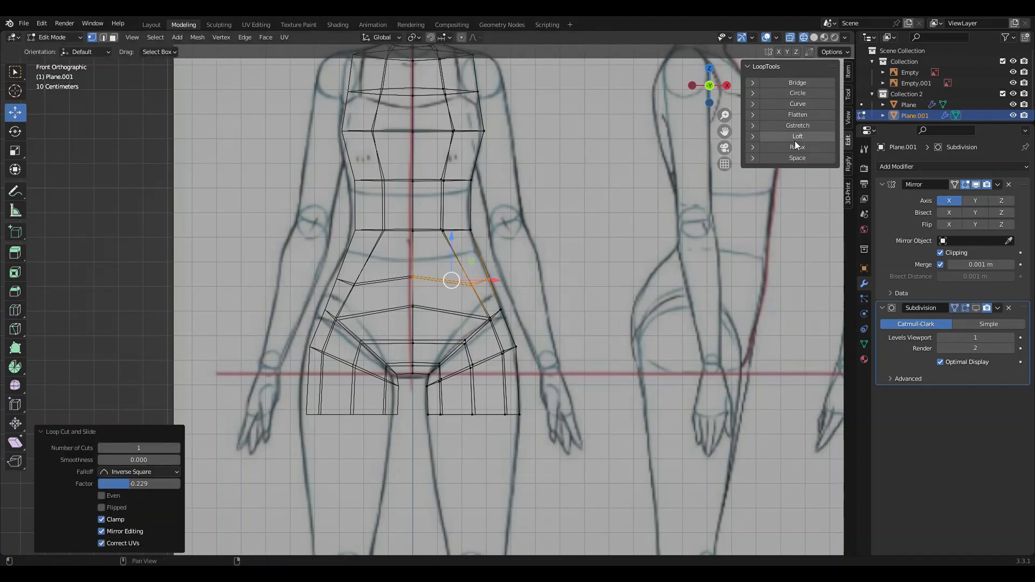
Level the lower abdomen loop and move its side vertices about 0.018 m outward along X
drag(519, 293, 443, 258)
key(g)
key(x)
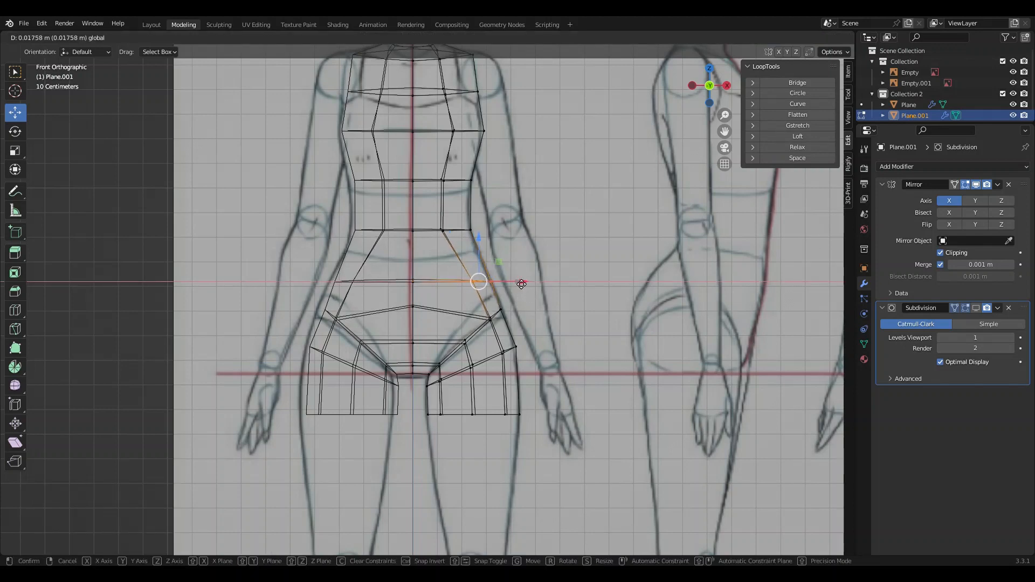
click(459, 307)
Move the side vertices of the hip rim about 0.011 m outward and 0.002 m up
drag(458, 307, 507, 326)
key(g)
click(503, 321)
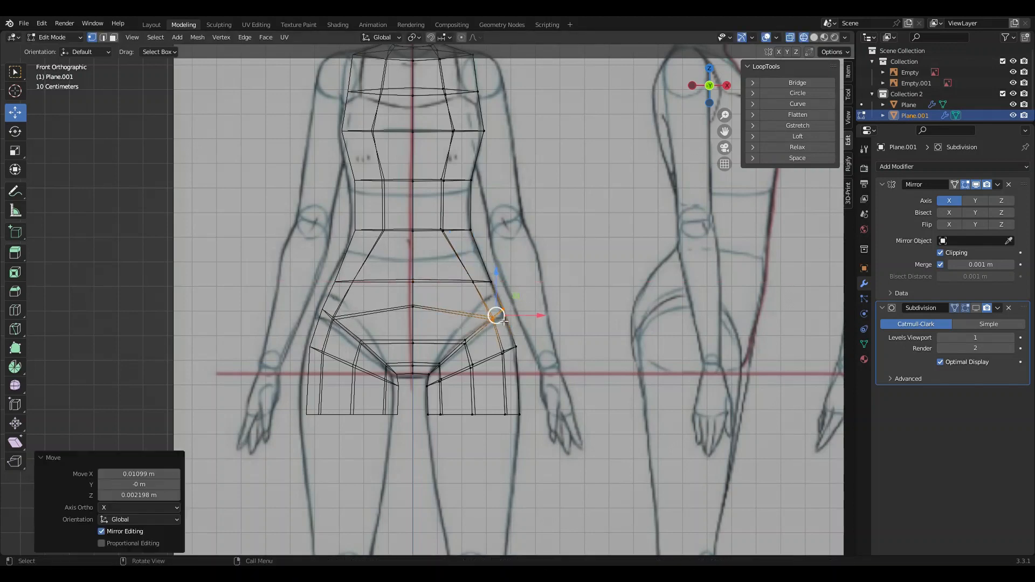
Lower the hip rim's front centreline vertex about 0.048 m and check it against the belly outline in right view
click(411, 304)
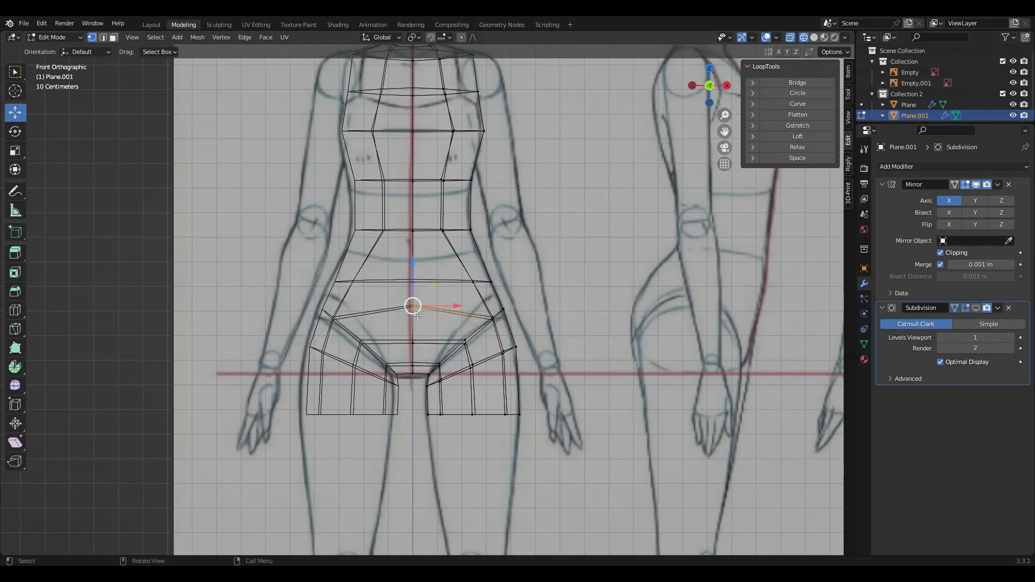
drag(414, 277, 414, 289)
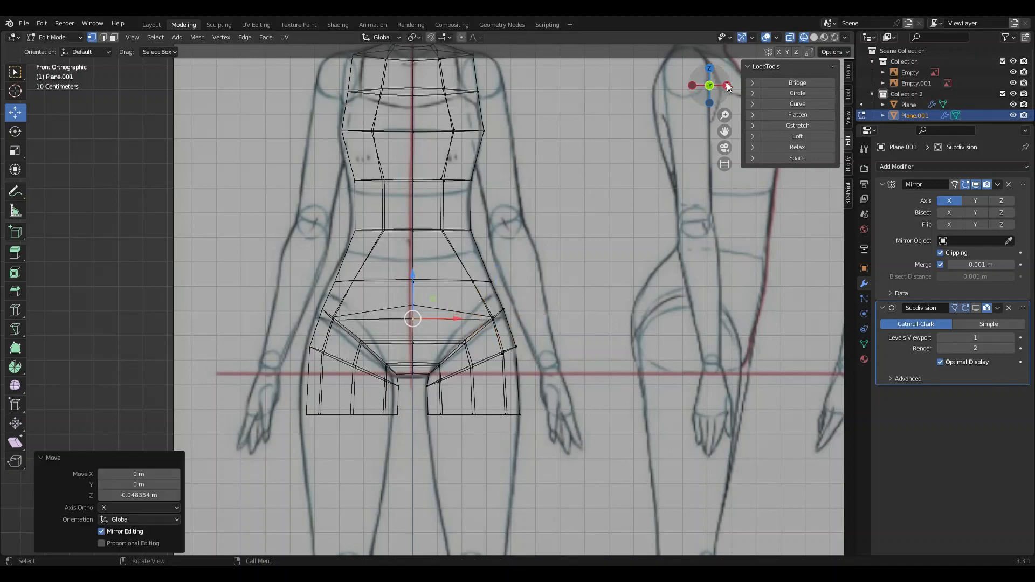
click(719, 91)
click(727, 85)
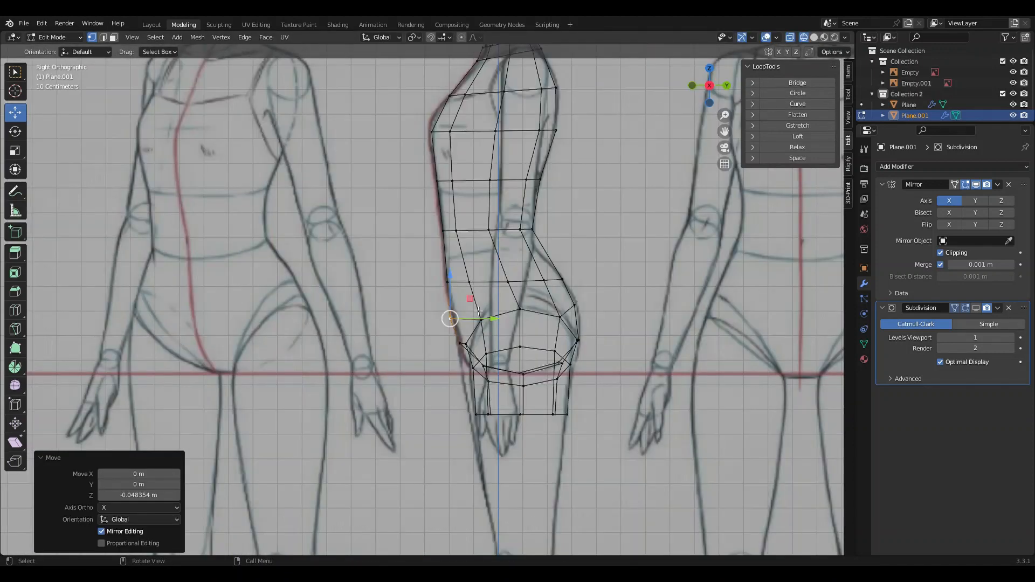
drag(454, 321, 454, 319)
In right view, fit the rear centreline vertices to the buttock outline and lower the waist loop slightly
click(560, 281)
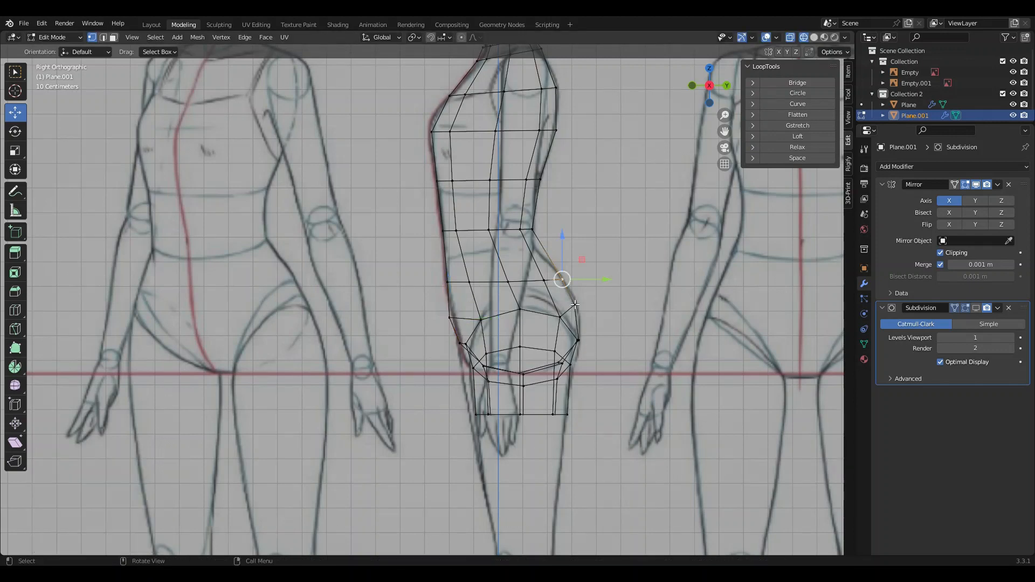
click(574, 303)
drag(574, 303, 580, 307)
click(561, 279)
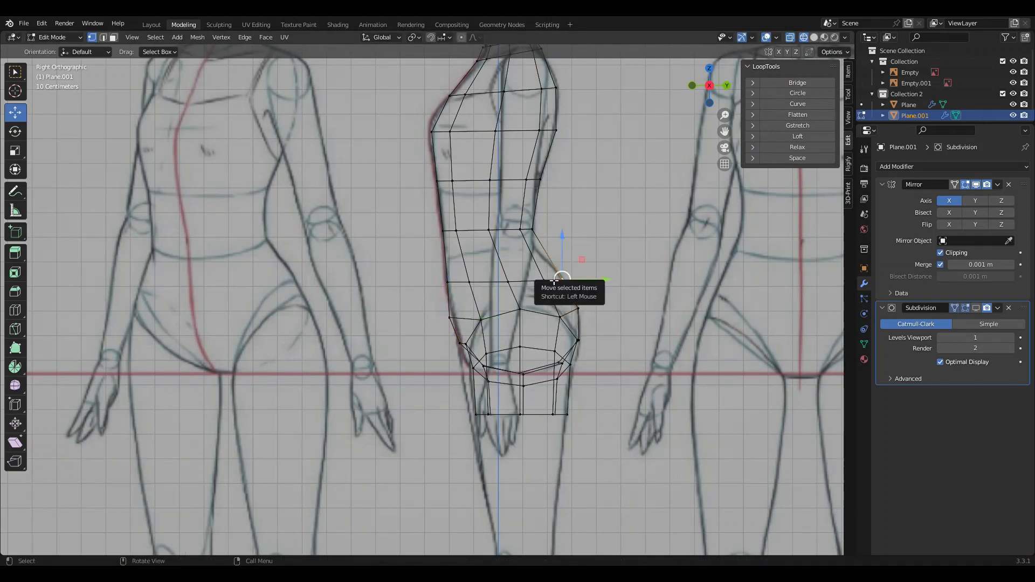
mouse_move(562, 280)
mouse_down()
mouse_move(541, 254)
mouse_move(561, 279)
mouse_up()
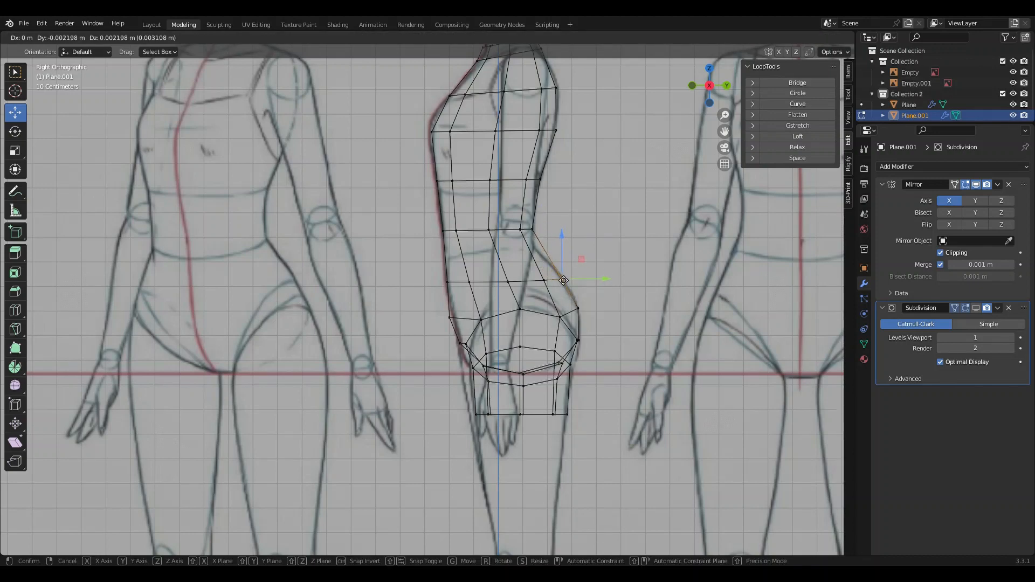
alt+click(490, 209)
drag(490, 209, 493, 231)
Extrude the upper thigh loop about 0.557 m down to just above the knee and scale it to 0.629
alt+click(515, 413)
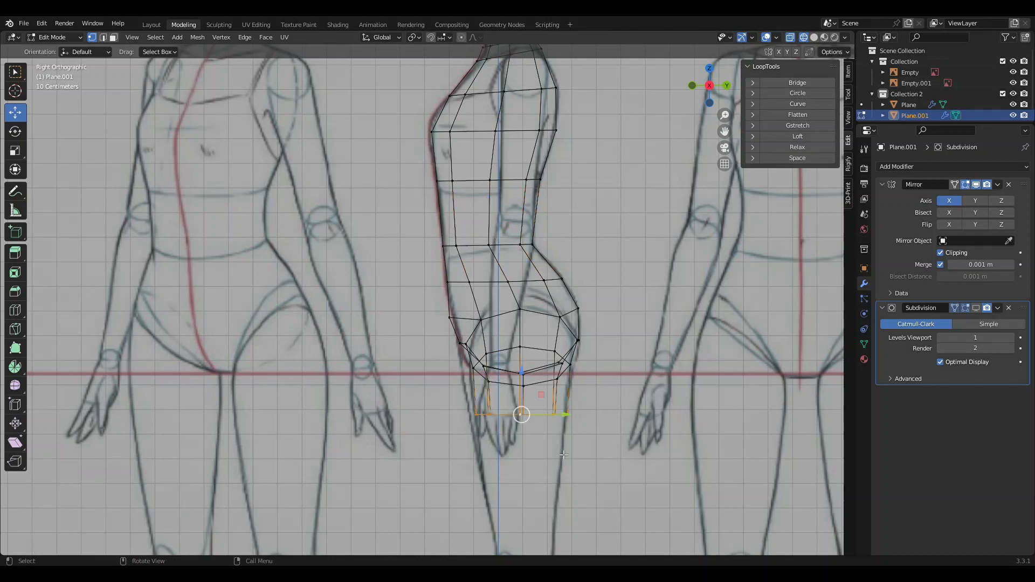
scroll(515, 413, down, 2)
shift+middle_drag(596, 463, 542, 391)
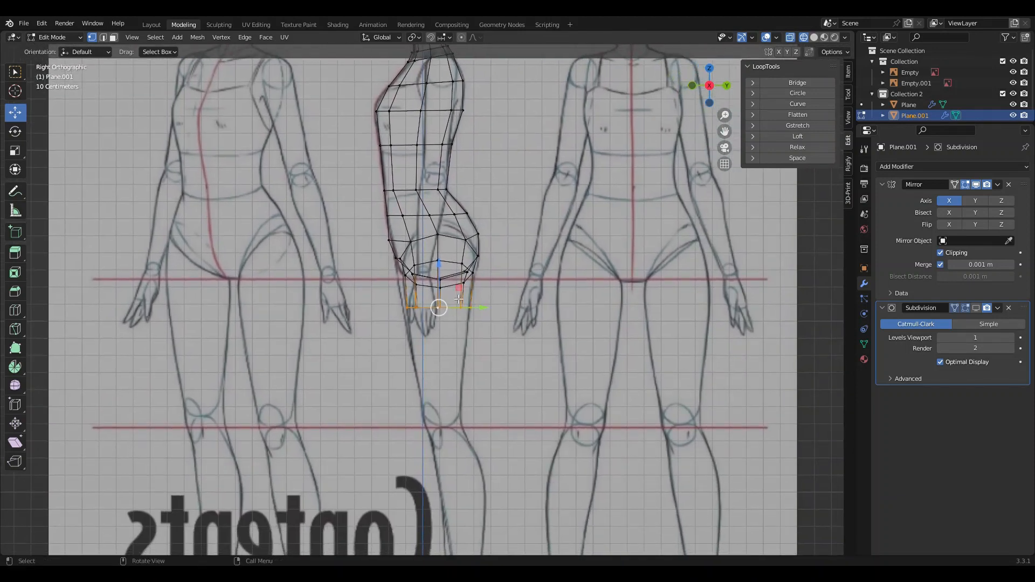
key(e)
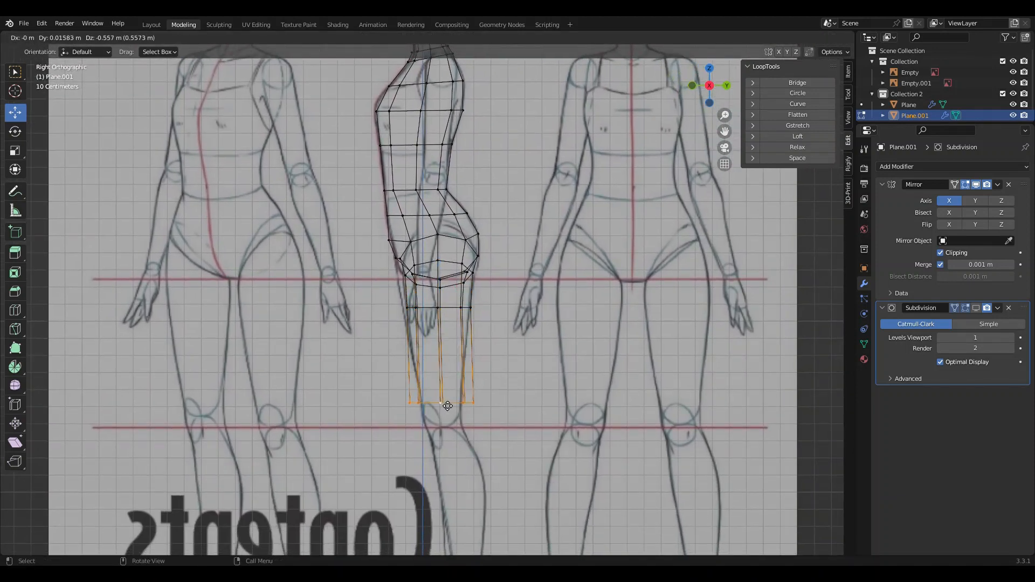
click(512, 416)
key(s)
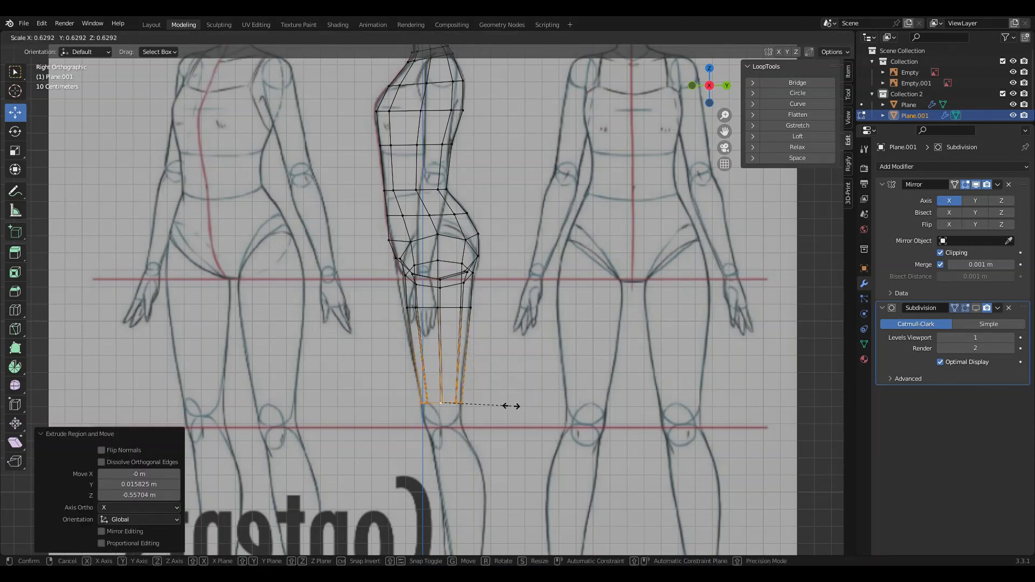
click(511, 406)
Extrude the leg end about 0.113 m down to the middle of the knee and scale the loop to 0.993
shift+middle_drag(498, 405, 477, 270)
scroll(448, 312, up, 4)
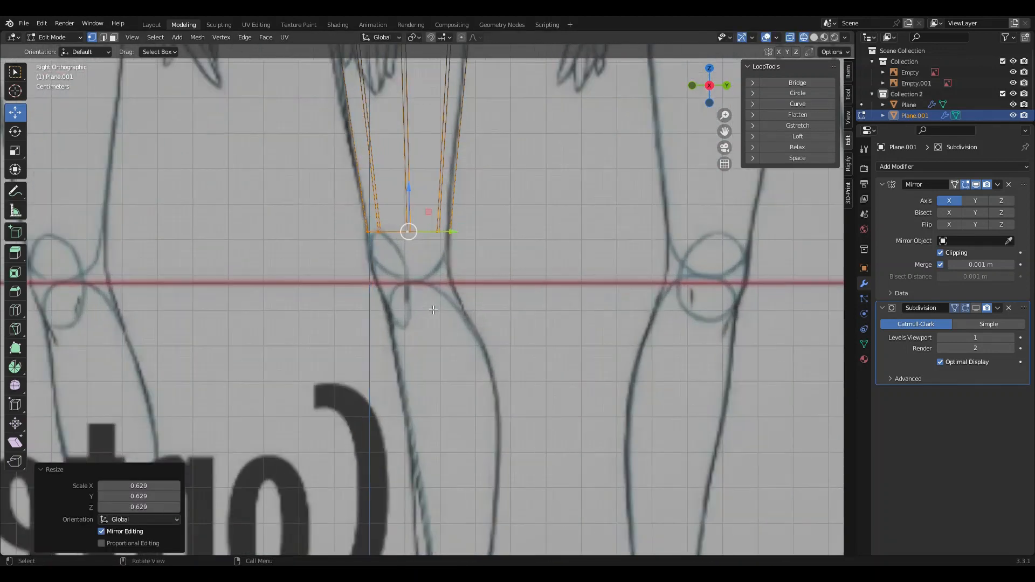
key(e)
click(410, 271)
key(s)
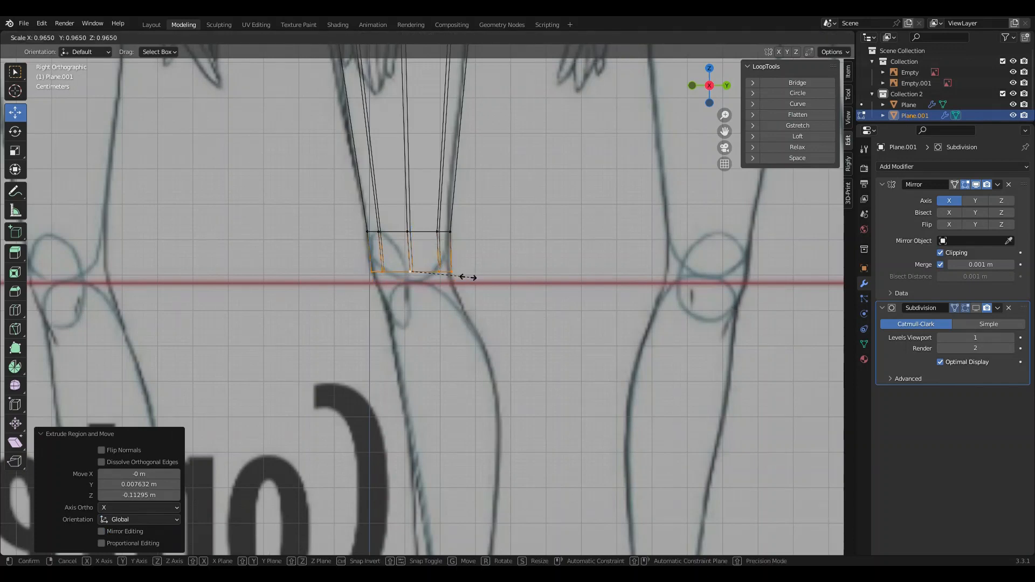
click(412, 266)
Extrude the knee loop down and back to just below the knee and scale it to 0.858
key(e)
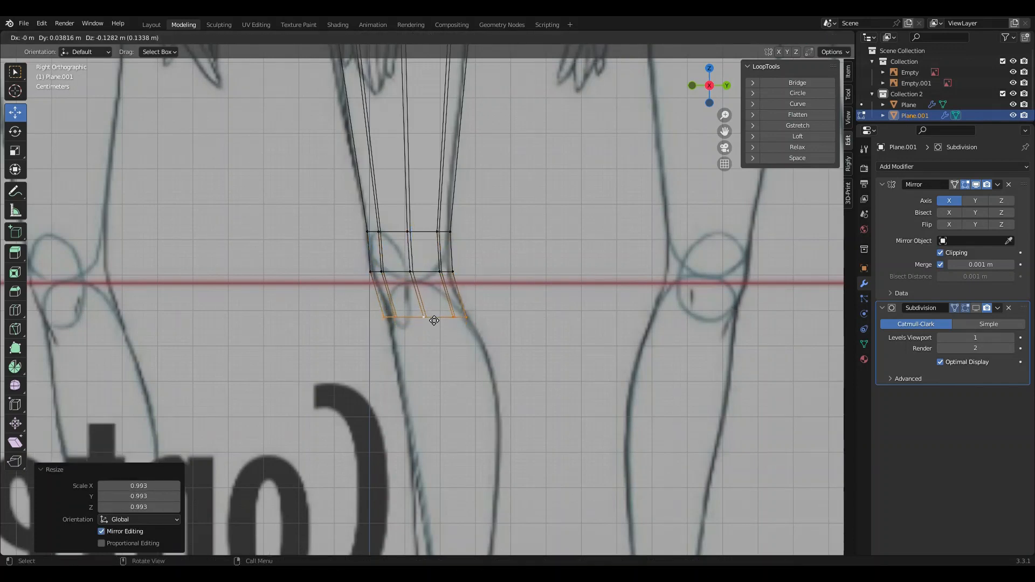
click(436, 313)
key(s)
click(508, 315)
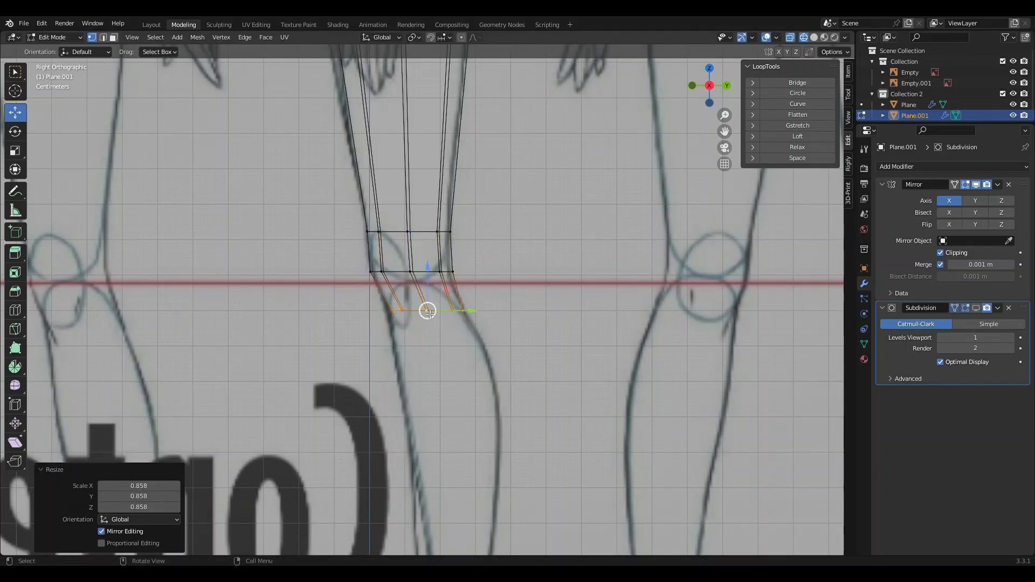
Move the loop below the knee about 0.005 m forward and 0.006 m down, and enlarge it to the leg outline
drag(428, 311, 426, 318)
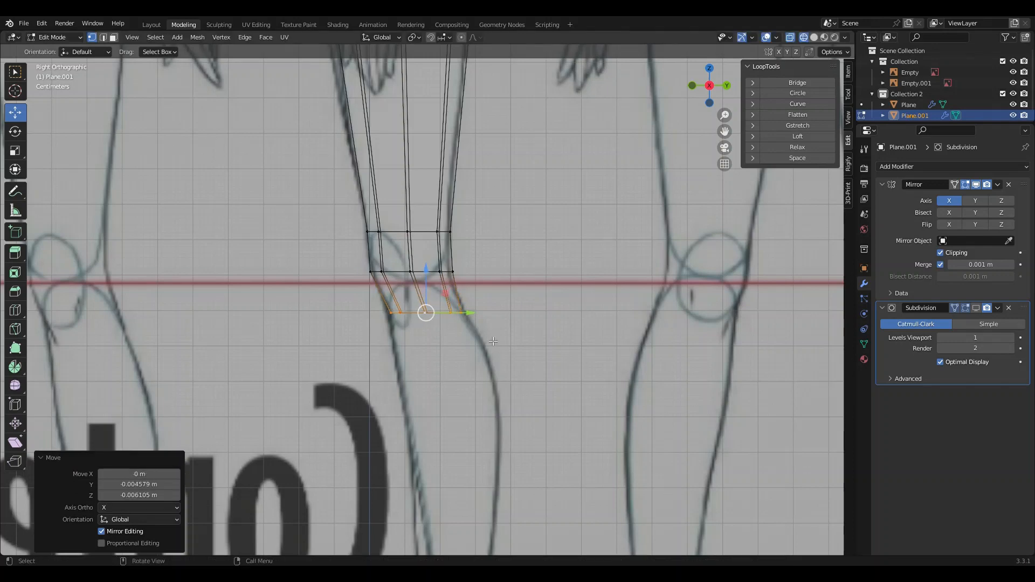
key(s)
click(499, 335)
drag(363, 299, 591, 365)
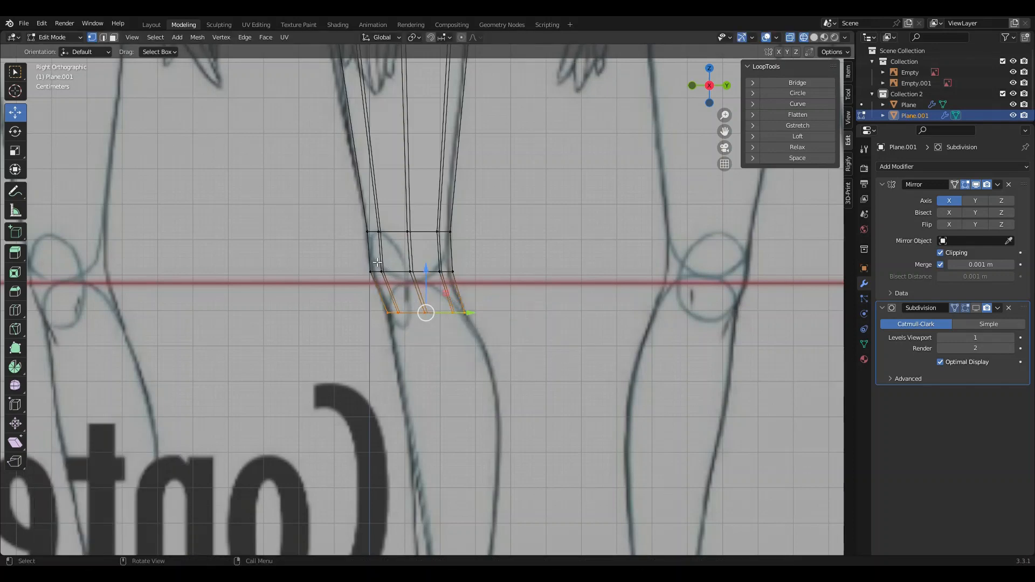
key(b)
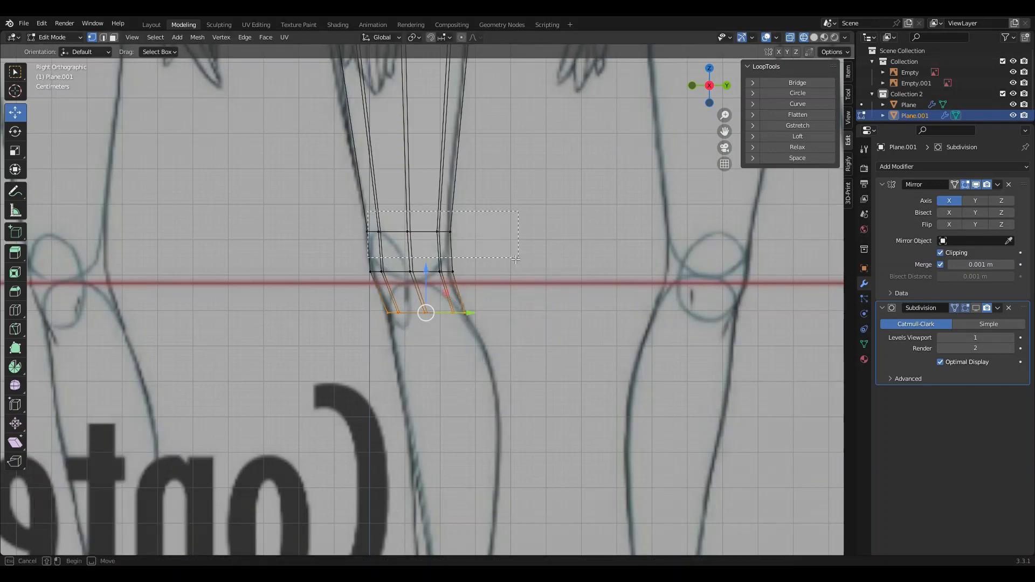
drag(515, 259, 515, 259)
key(b)
drag(339, 260, 486, 285)
key(b)
drag(351, 204, 458, 245)
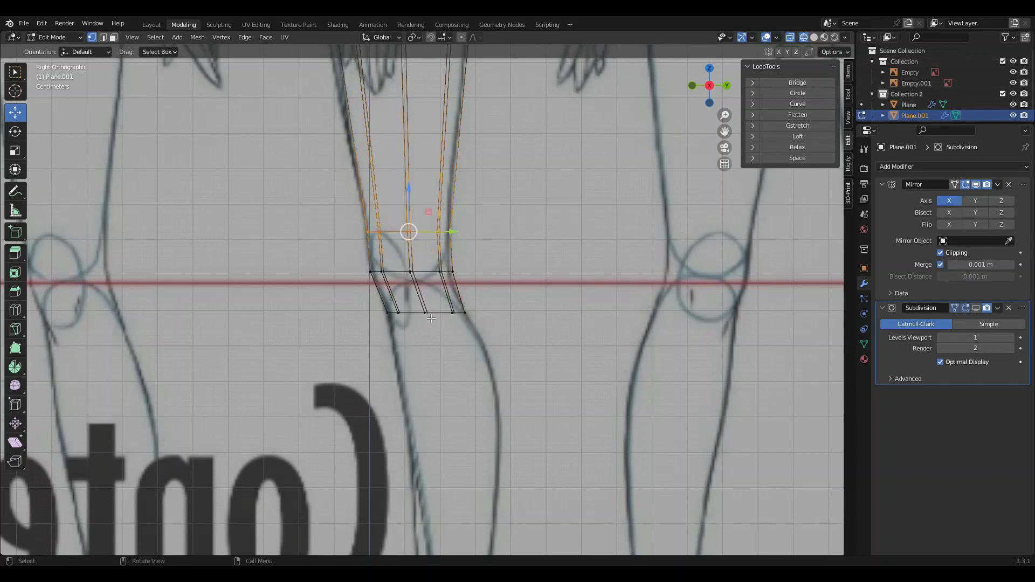
Extrude the loop below the knee about 0.19 m down and slightly back to the upper calf and scale it to 1.327
alt+click(443, 317)
scroll(443, 317, down, 2)
key(e)
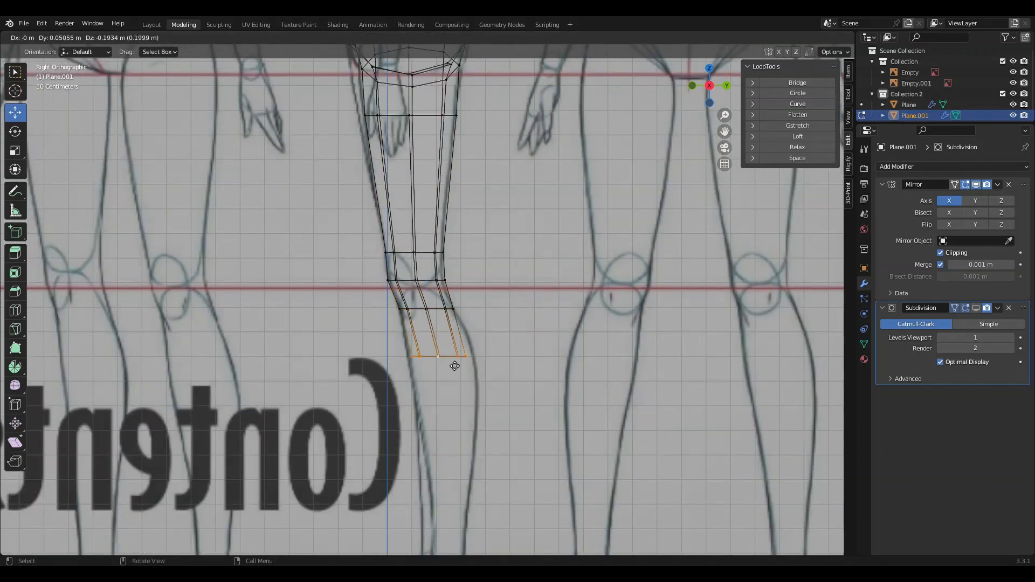
click(492, 362)
key(s)
click(507, 361)
Extrude the upper calf loop about 0.468 m down and 0.044 m back to the lower calf and scale it to 1.075
scroll(507, 360, down, 2)
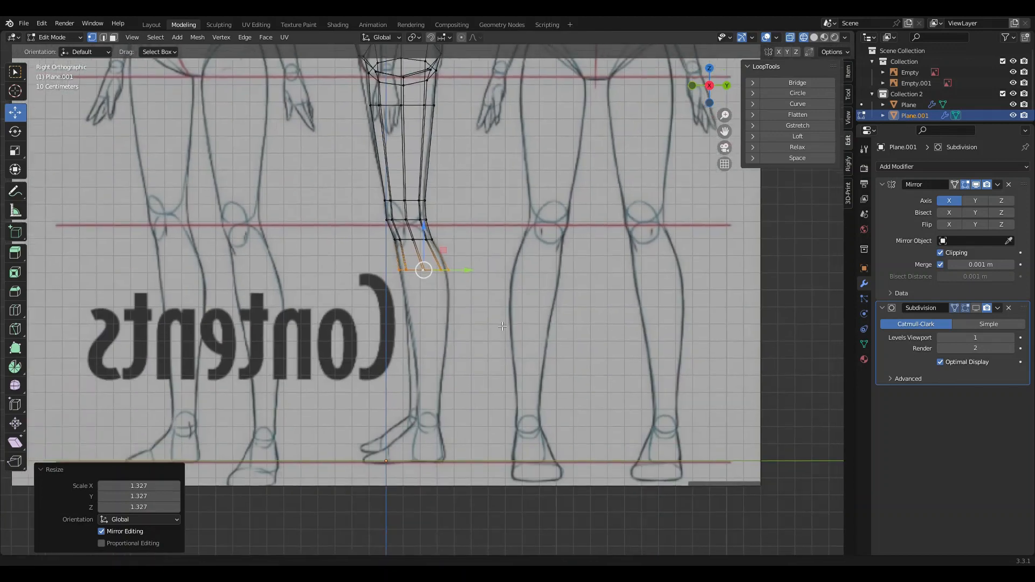
key(g)
click(440, 348)
key(s)
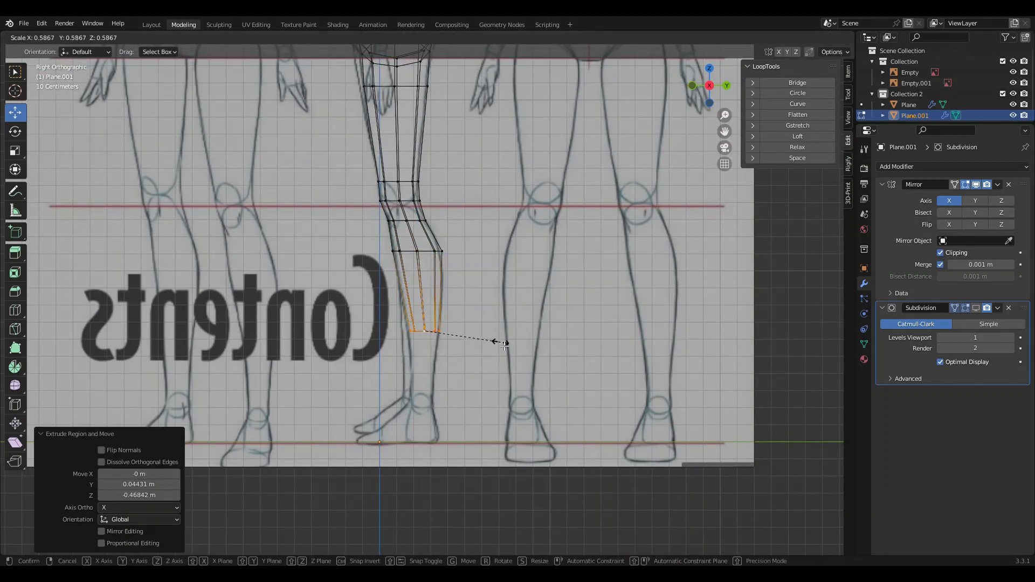
click(495, 342)
Extrude the leg end about 0.396 m down to the ankle, scale it to 0.609 and move it about 0.006 m back
key(e)
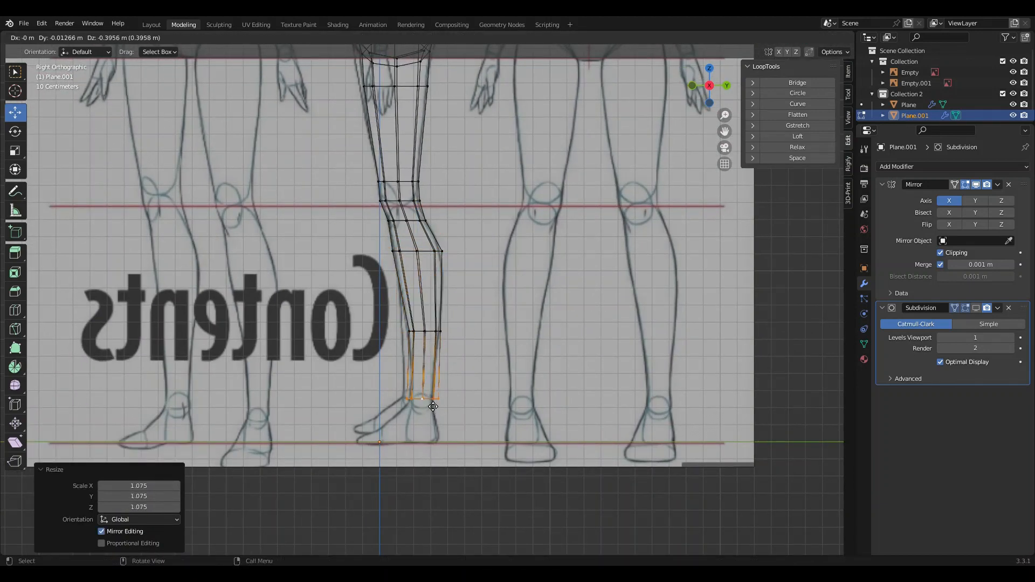
click(512, 406)
key(s)
click(458, 403)
key(g)
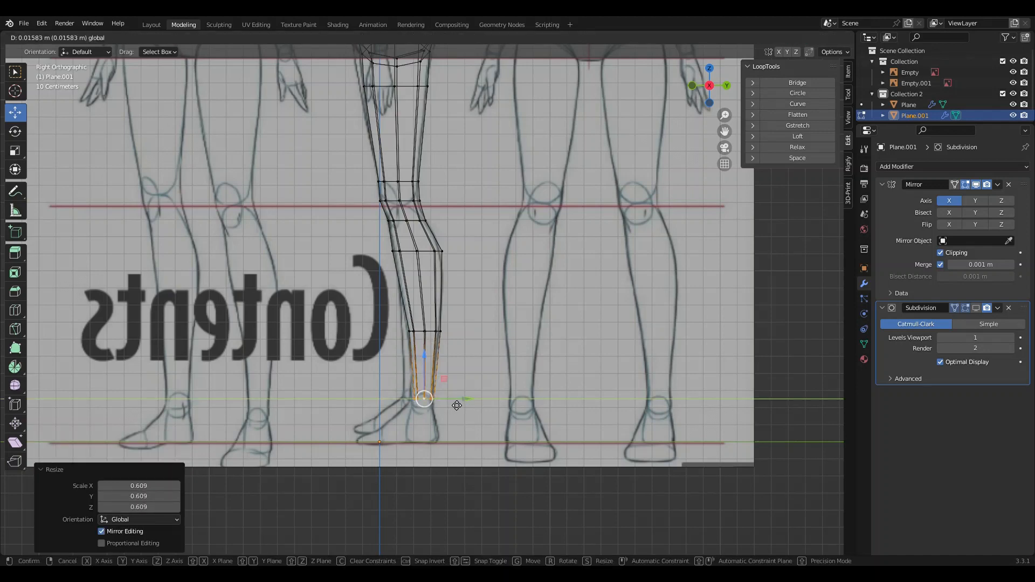
click(455, 404)
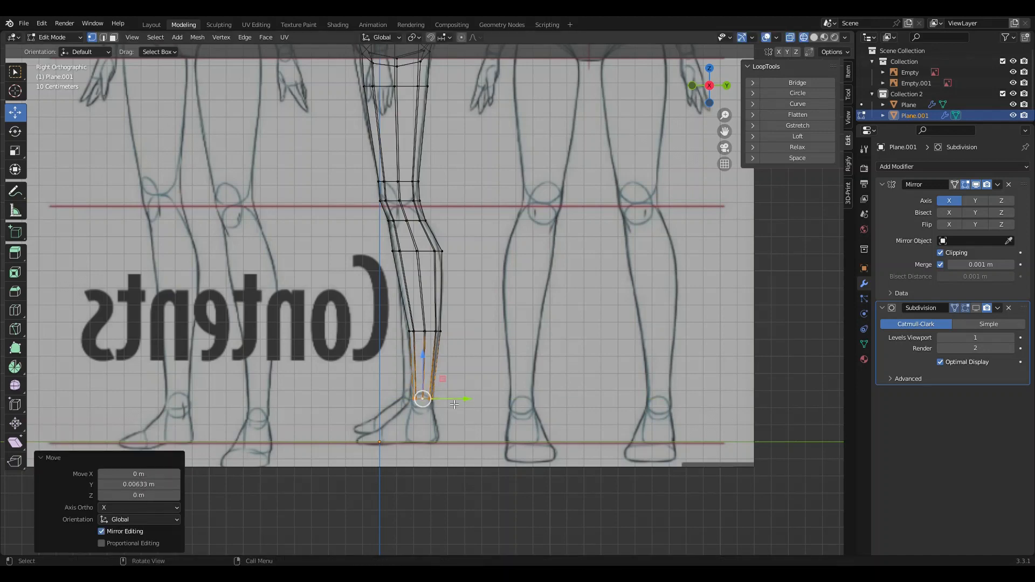
In front view, move the ankle loop about 0.149 m and the lower calf loop about 0.133 m outward along X
click(693, 87)
drag(509, 404, 529, 401)
click(529, 401)
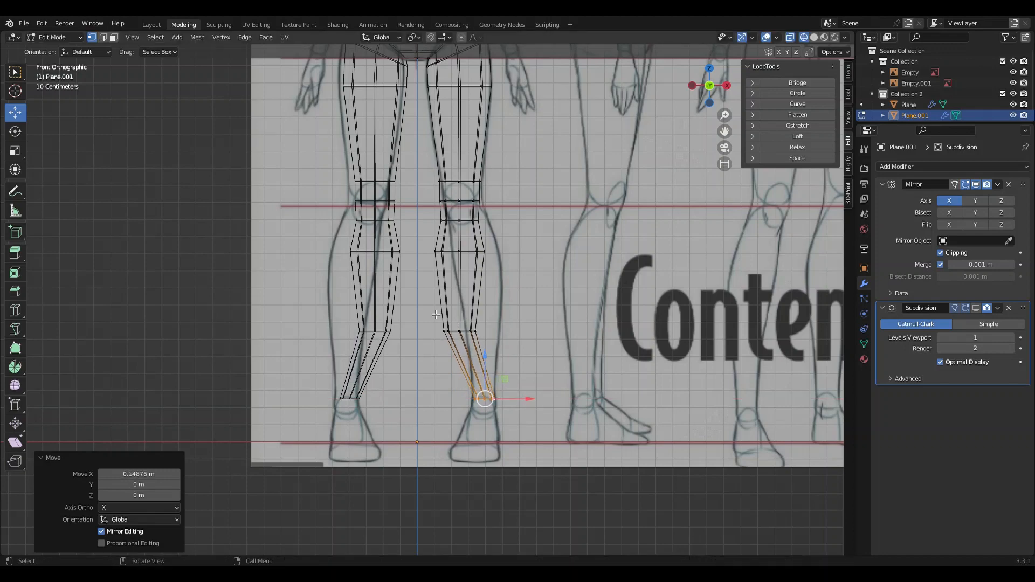
alt+click(461, 330)
key(g)
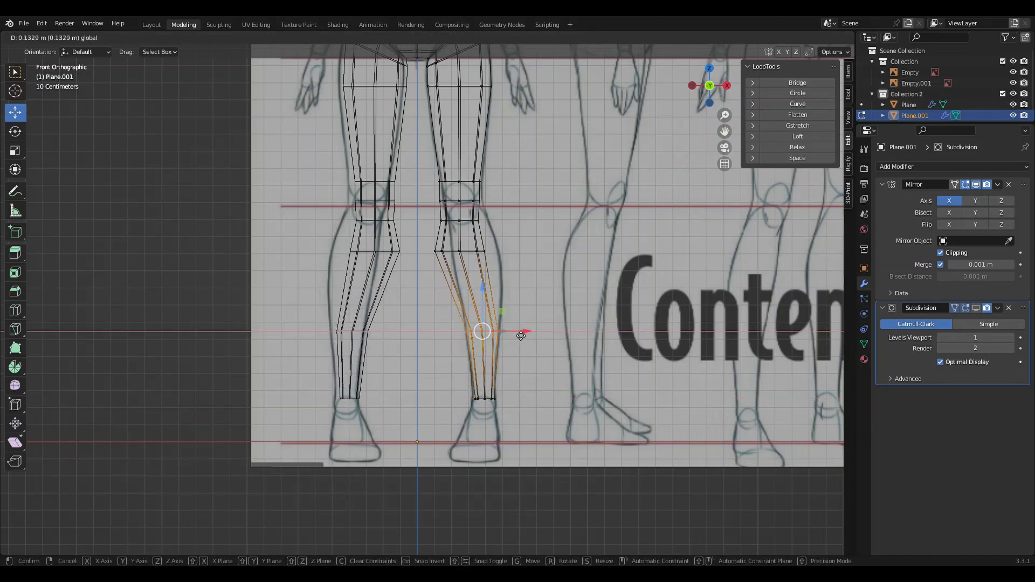
click(523, 336)
Move the upper calf loop about 0.079 m and the loop below the knee about 0.052 m outward along X to match the drawing
alt+click(505, 262)
key(g)
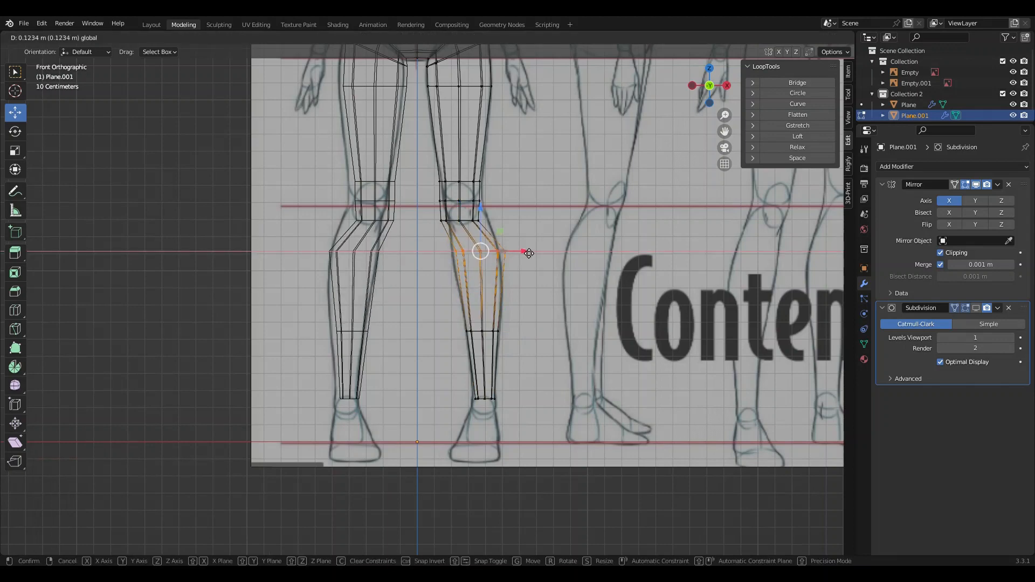
click(518, 262)
shift+middle_drag(518, 262, 522, 382)
scroll(523, 382, up, 4)
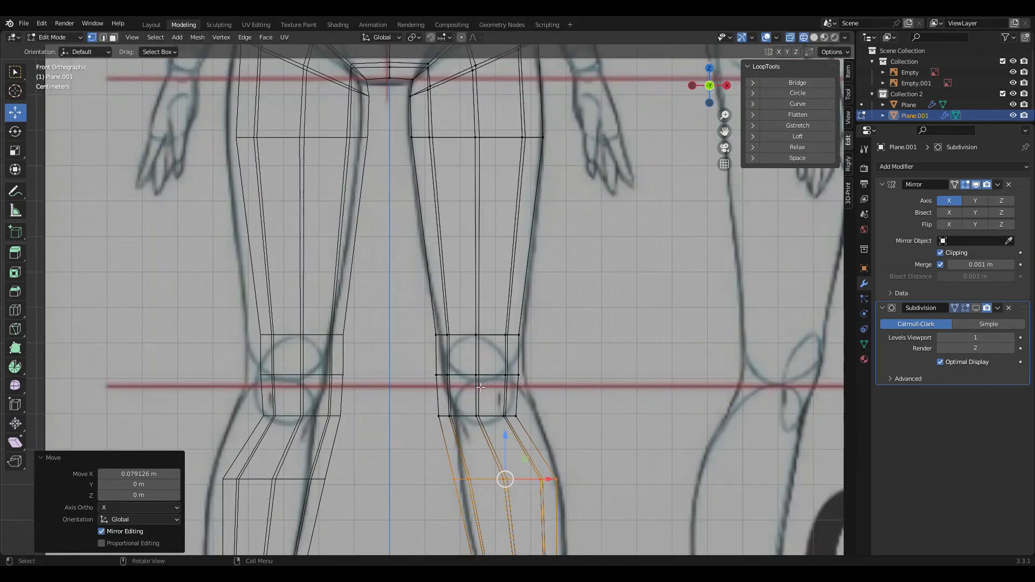
alt+click(528, 422)
key(g)
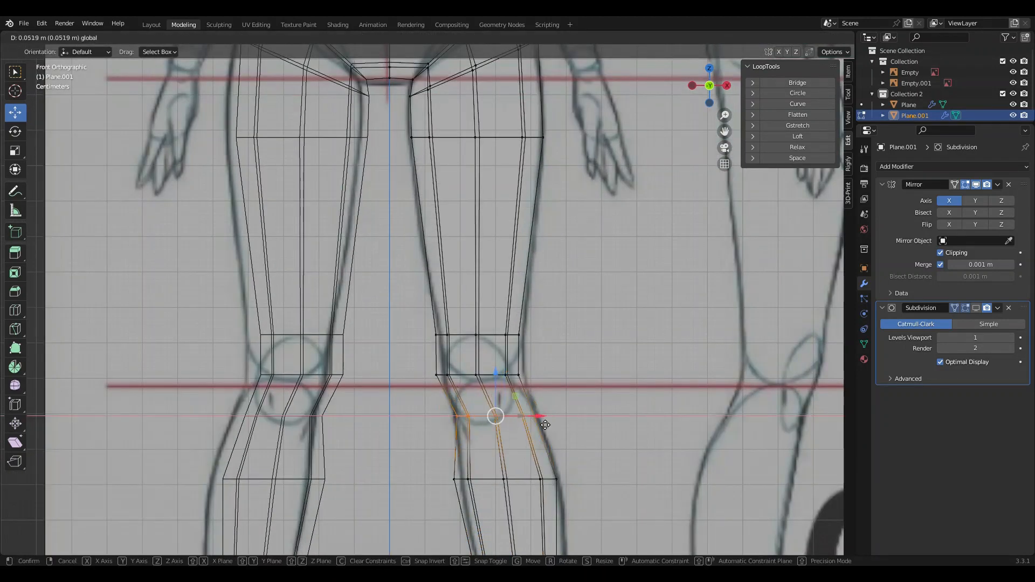
click(543, 424)
Move the upper calf loop about 0.003 m and the middle knee loop about 0.017 m outward along X
alt+click(537, 484)
key(g)
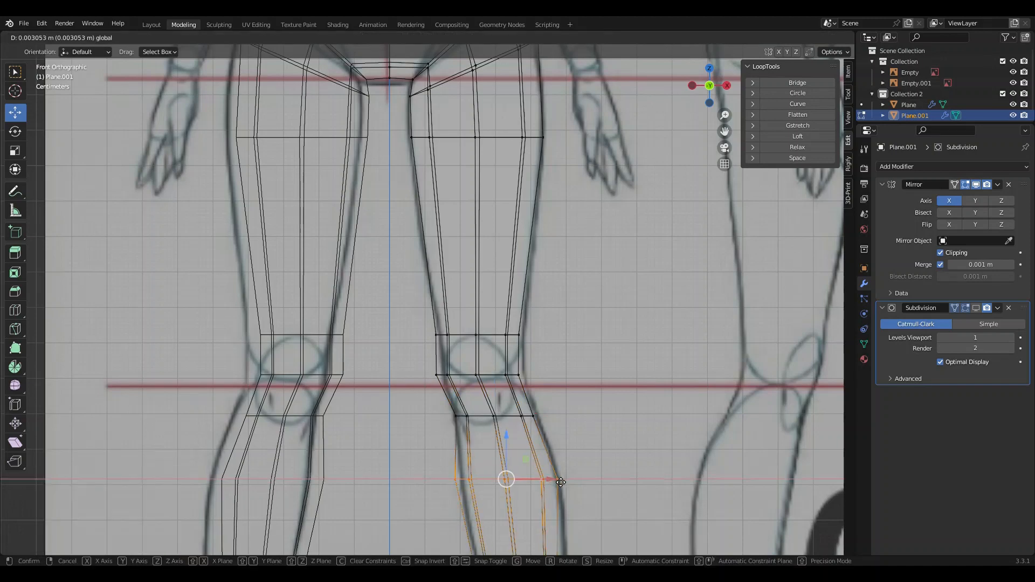
click(542, 482)
alt+click(499, 382)
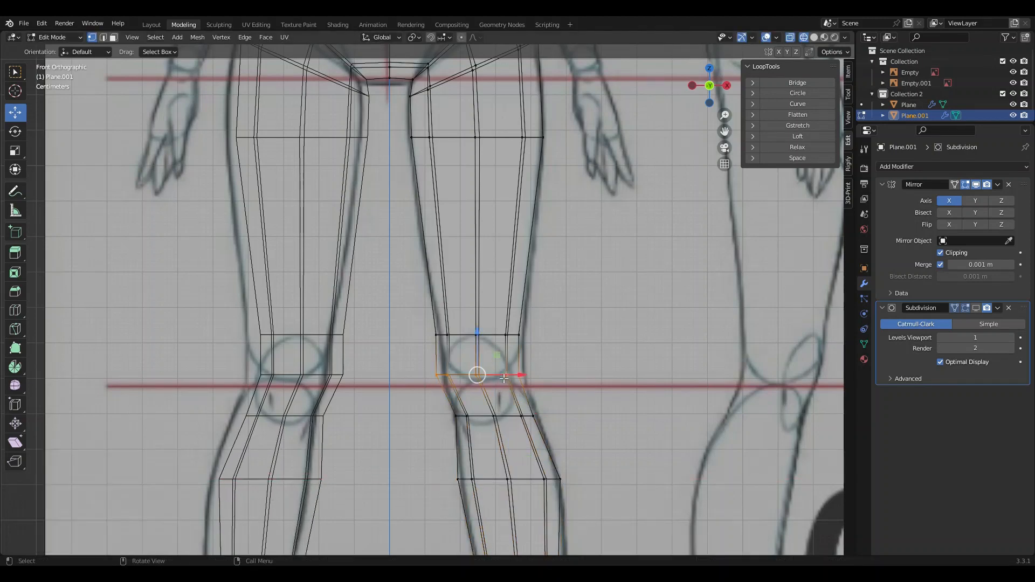
key(g)
click(515, 379)
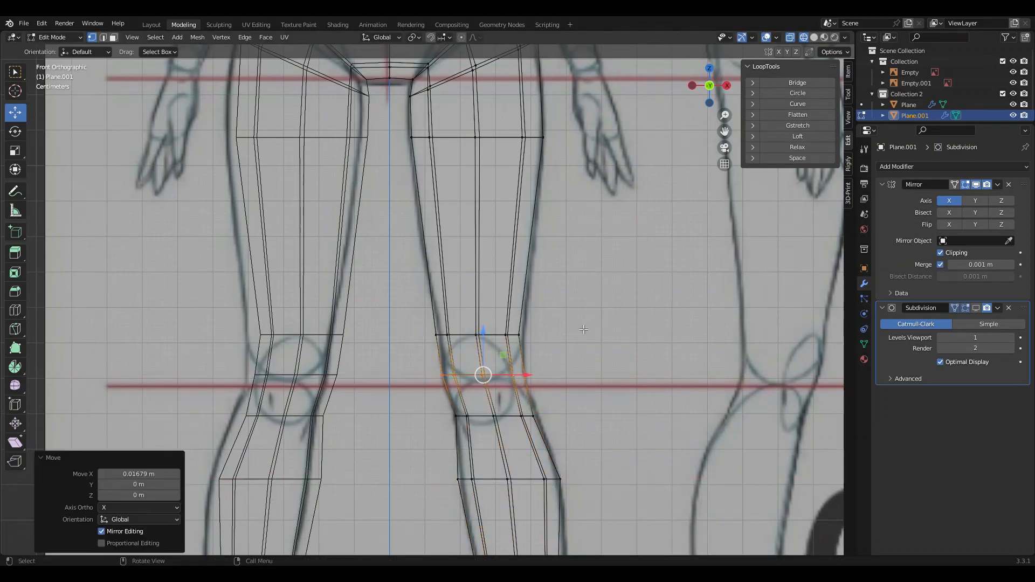
Show the mesh in solid shading and bevel the edges across the back of the middle knee loop
middle_drag(584, 328, 627, 230)
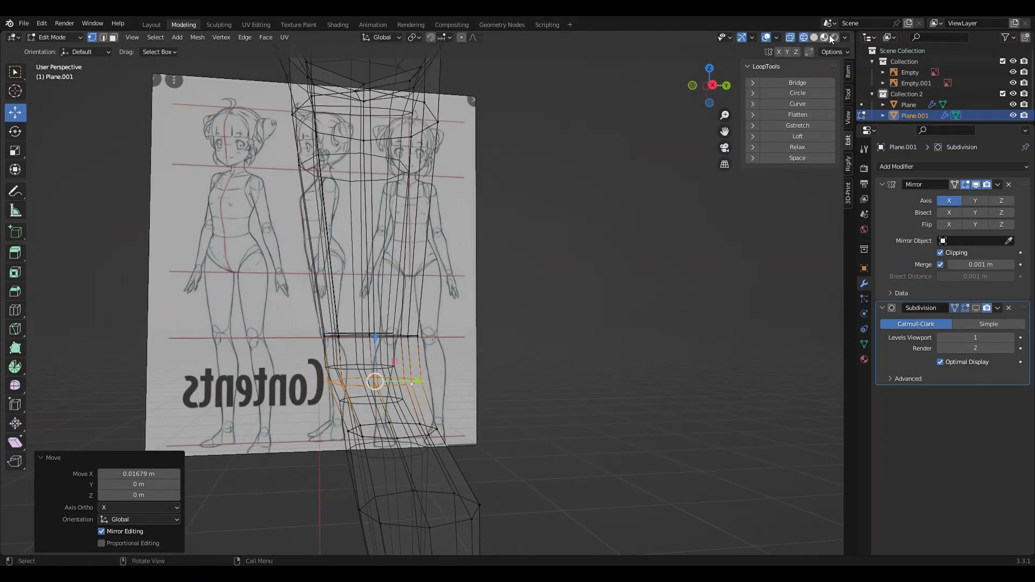
click(815, 38)
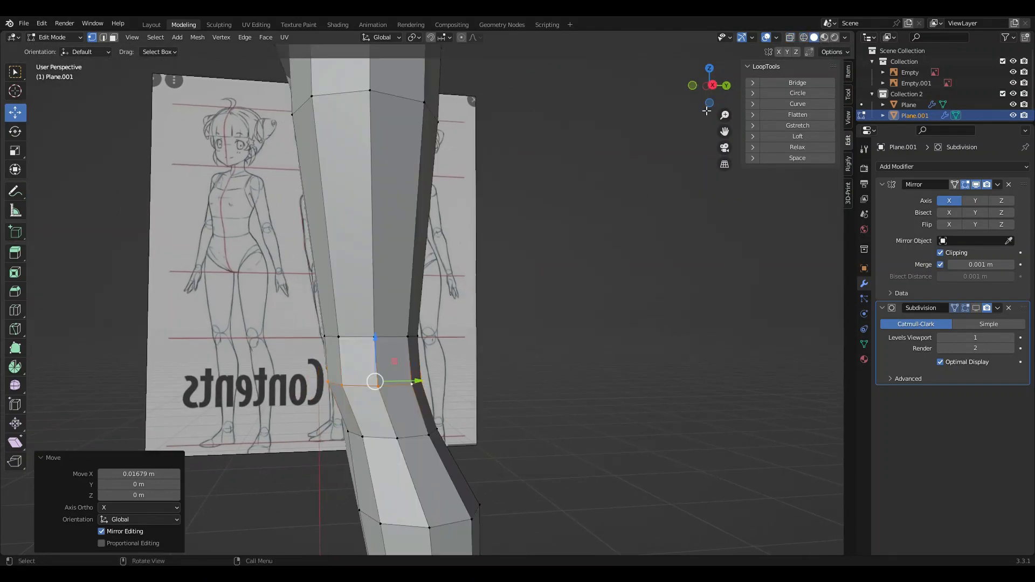
click(713, 85)
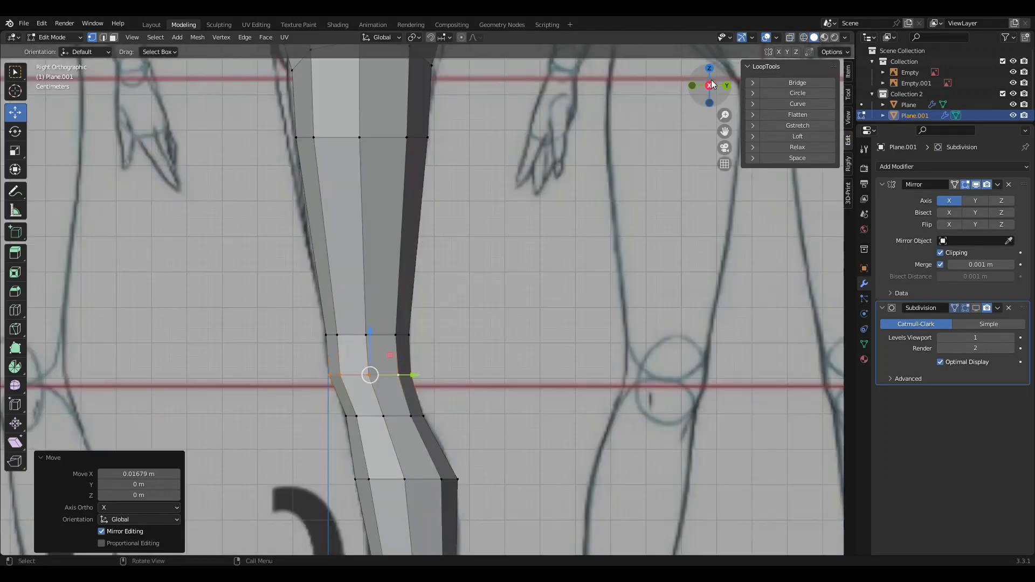
click(403, 379)
shift+click(411, 375)
middle_drag(534, 348, 415, 367)
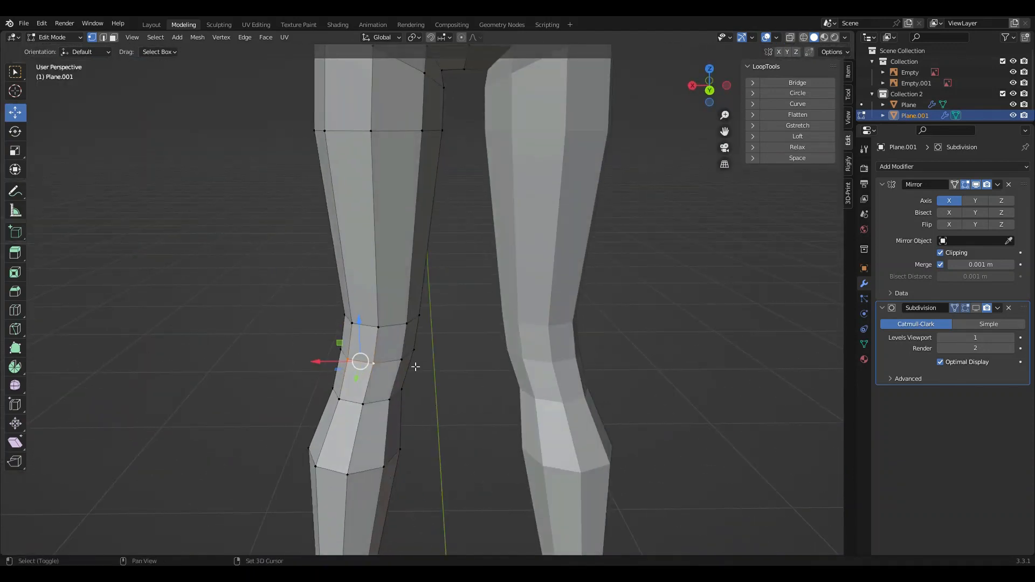
shift+click(402, 359)
click(11, 291)
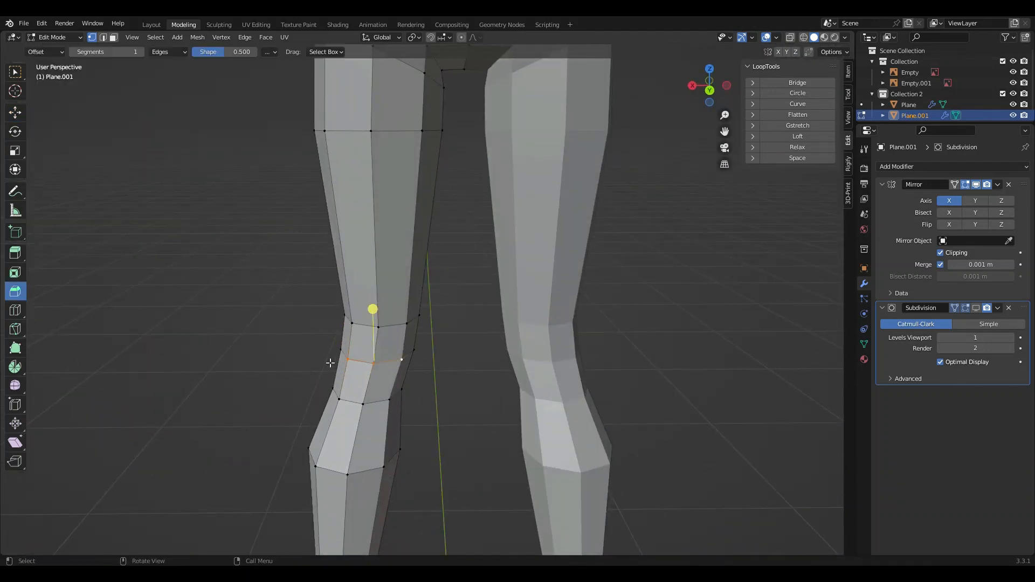
drag(371, 312, 380, 289)
middle_drag(304, 347, 435, 366)
Subdivide the lengthwise knee edges at the inner front of the leg with one cut
click(327, 333)
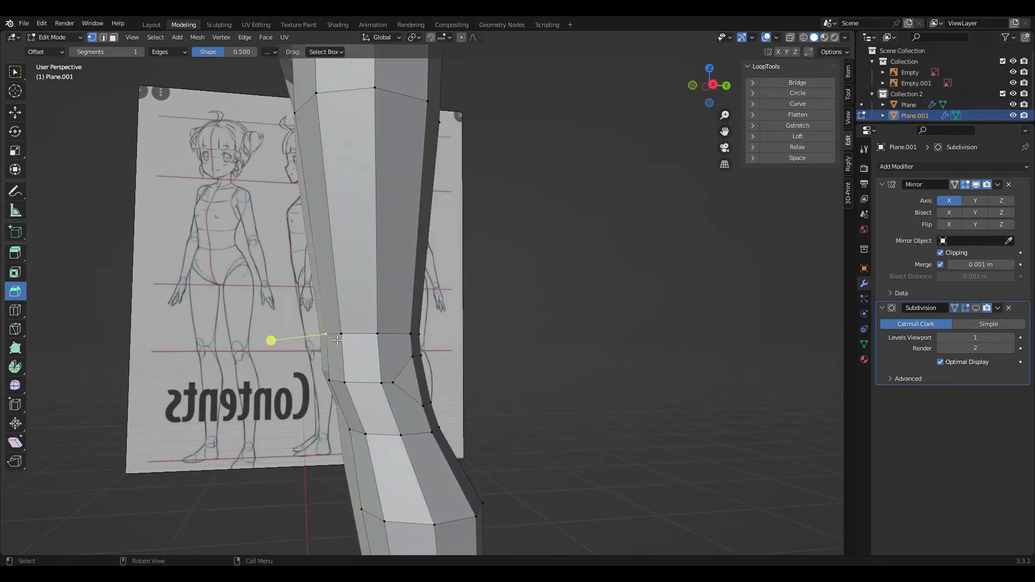
middle_drag(365, 361, 442, 372)
shift+click(413, 376)
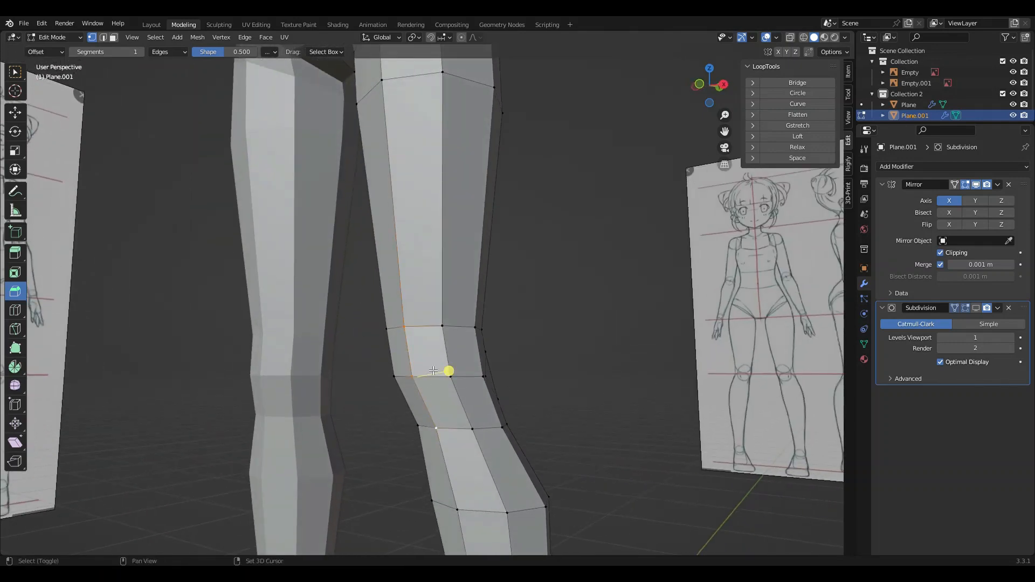
right_click(421, 351)
click(376, 322)
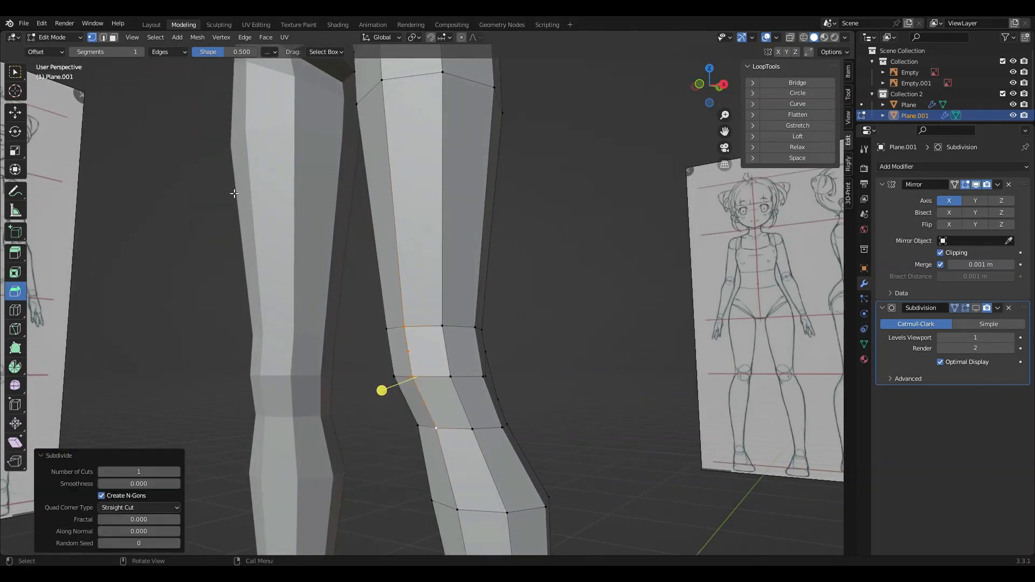
Connect the upper bevel vertex around the knee's front to the opposite side, forming an edge row above the middle loop
click(102, 37)
middle_drag(523, 335, 471, 336)
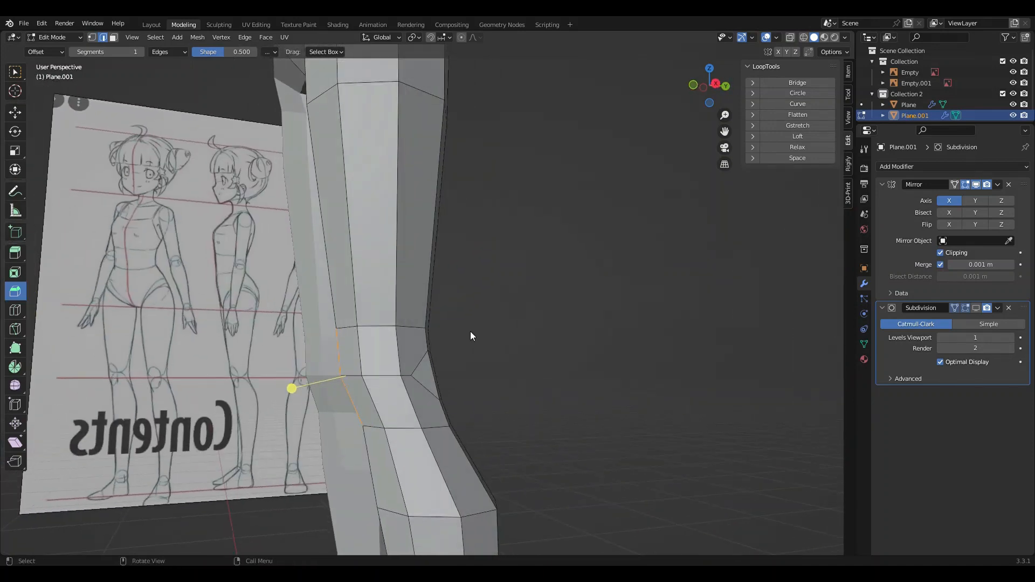
click(92, 37)
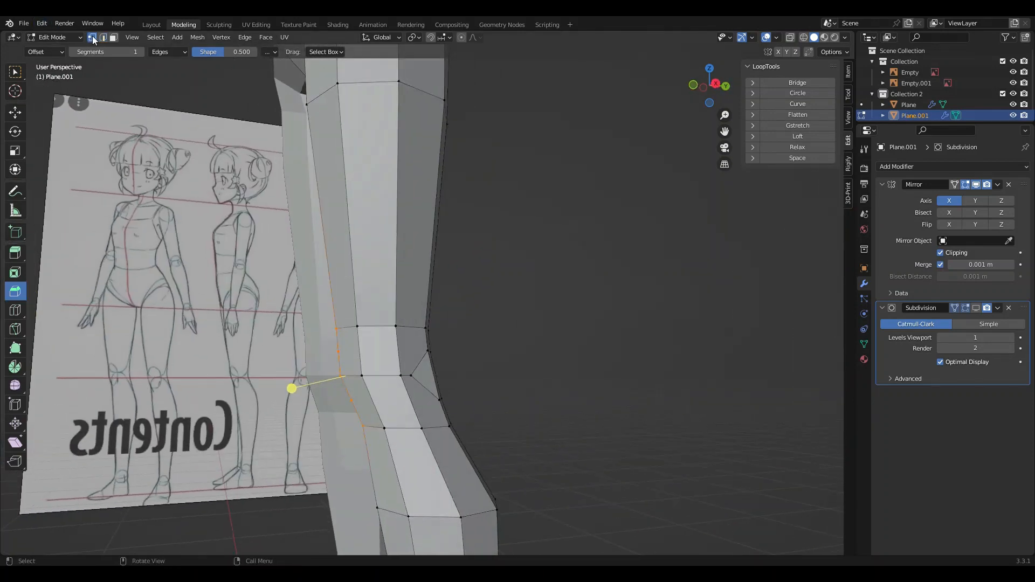
click(424, 347)
shift+click(335, 345)
key(j)
Connect the lower bevel vertices around the knee's front, forming an edge row below the middle loop
key(alt+a)
shift+click(433, 402)
middle_drag(431, 400, 494, 409)
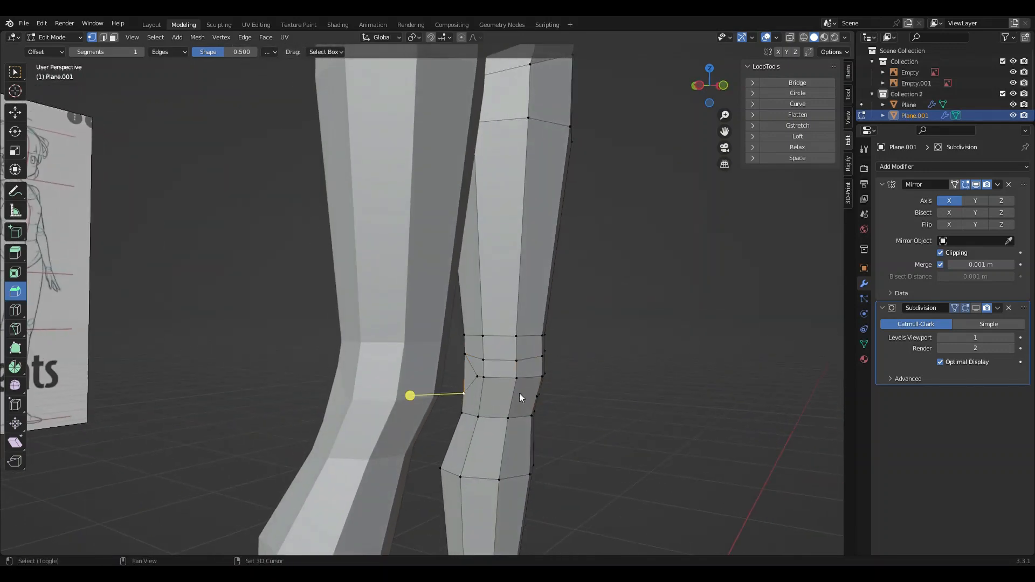
key(alt+a)
middle_drag(575, 425, 504, 377)
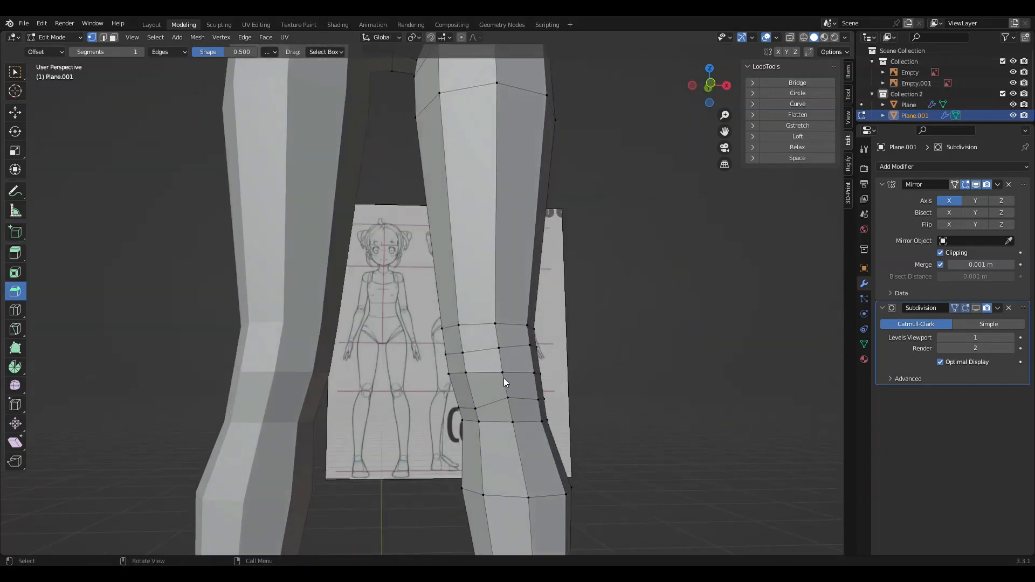
In front view, raise the uneven inner vertices of the two new knee rows to level them with the outer ones
click(711, 84)
click(13, 114)
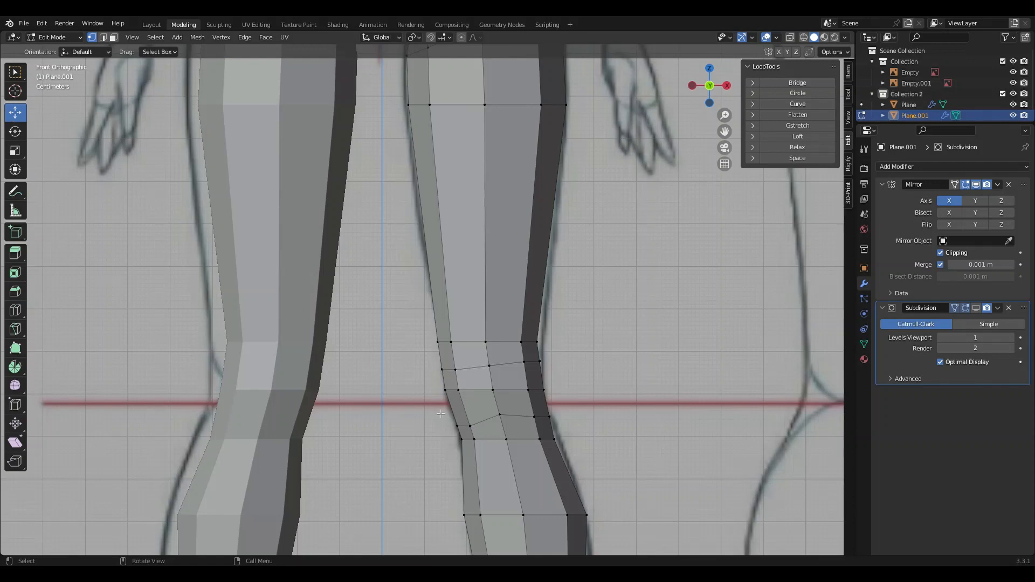
click(457, 425)
drag(457, 425, 461, 418)
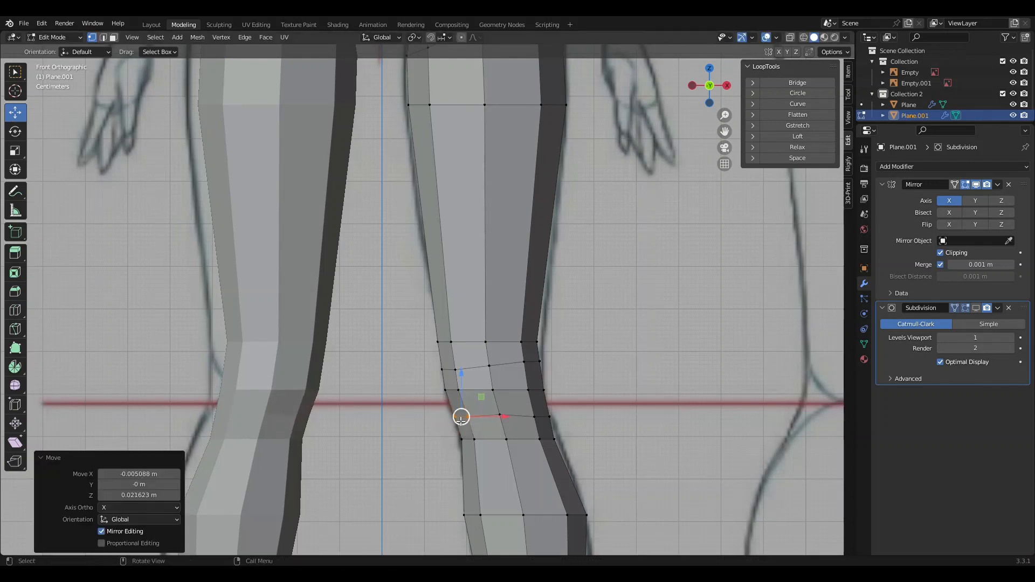
click(451, 369)
Try to smooth the front knee vertices with LoopTools Relax
drag(452, 370, 553, 427)
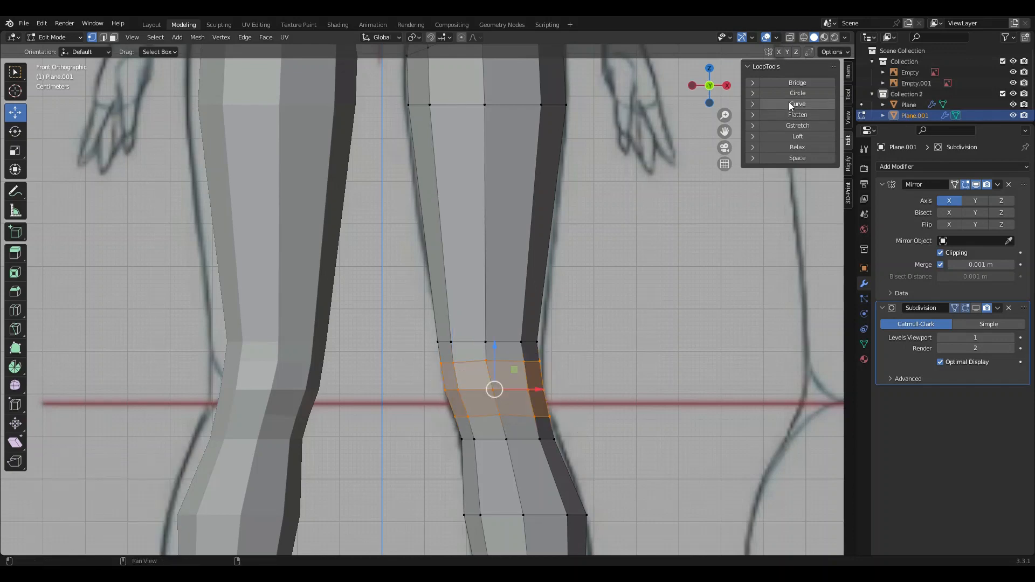
click(803, 145)
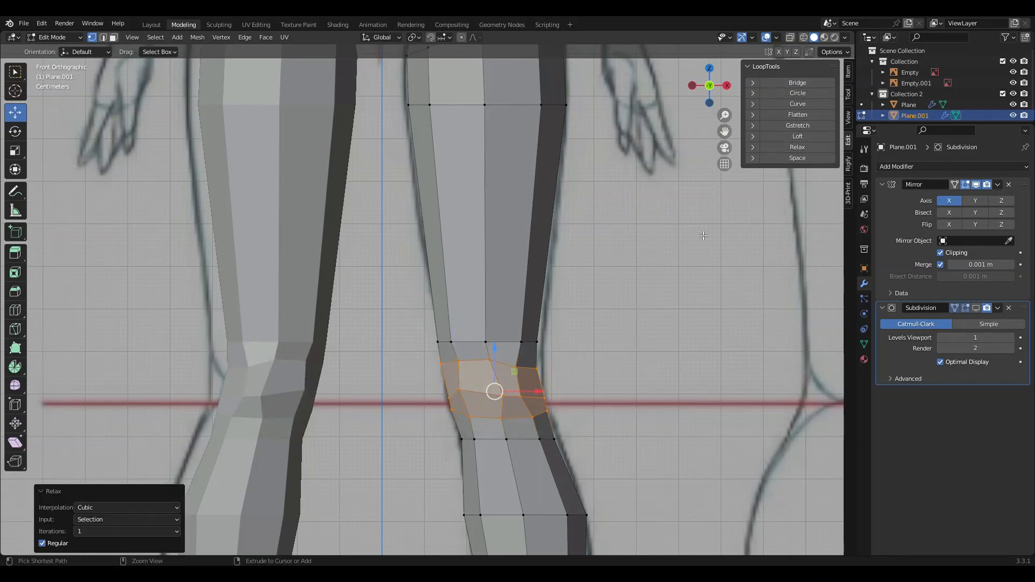
key(ctrl+z)
In side view with wireframe shading, shift the middle knee row's front vertex and the lower row's front vertices to follow the reference outline
middle_drag(545, 398, 436, 385)
click(712, 84)
scroll(717, 92, up, 1)
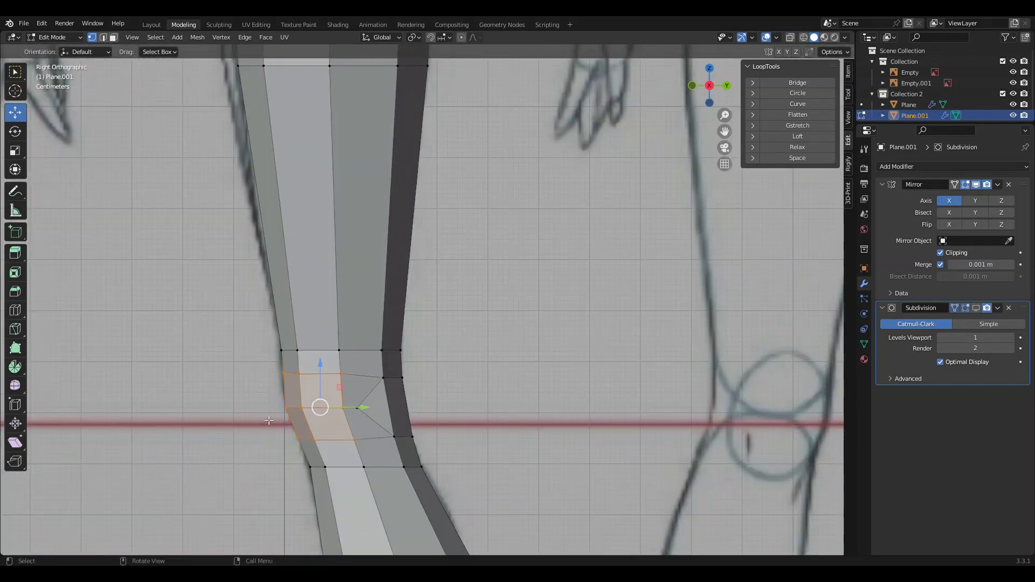
click(802, 37)
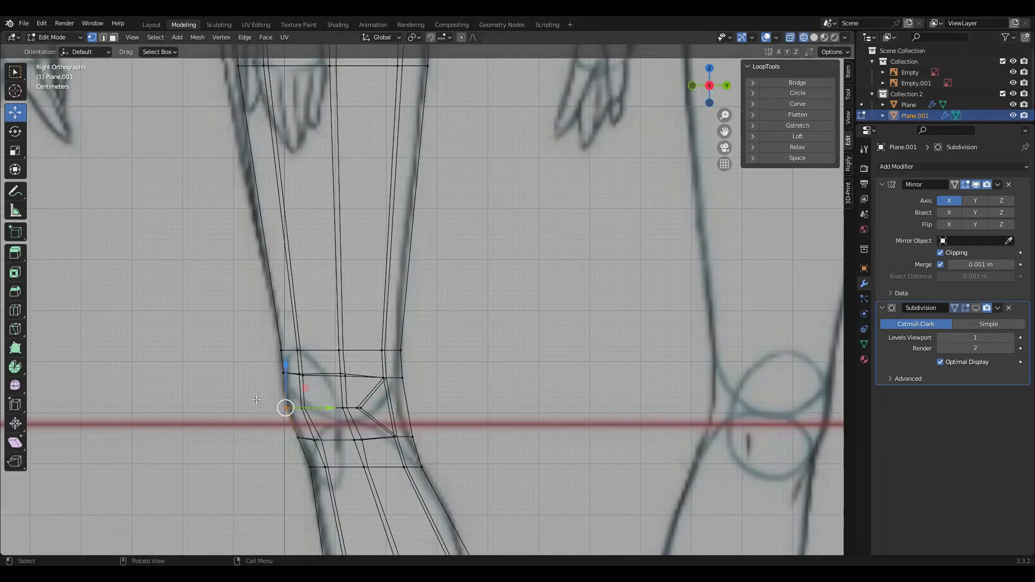
drag(303, 409, 293, 449)
click(293, 439)
click(317, 443)
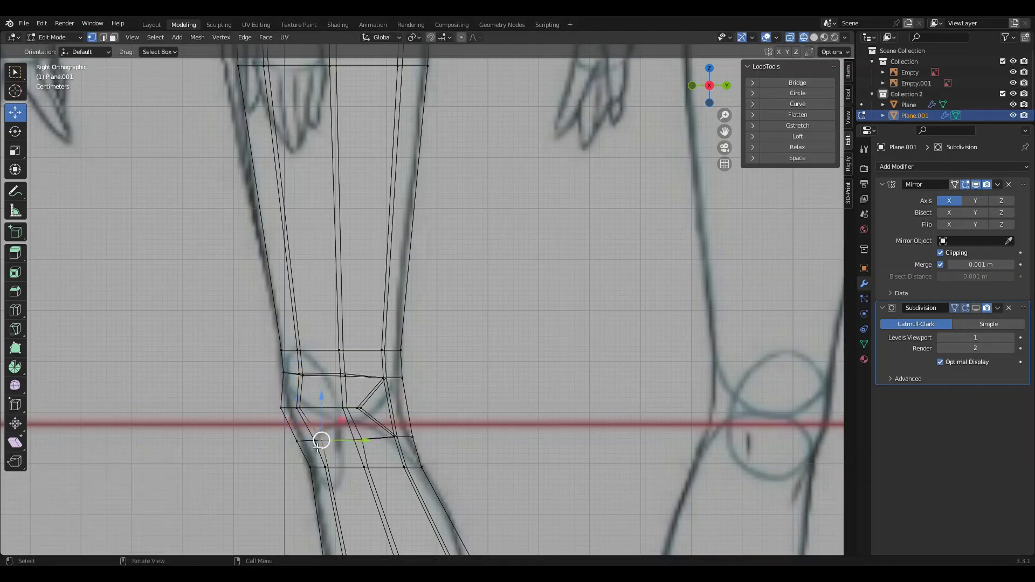
drag(368, 441, 365, 441)
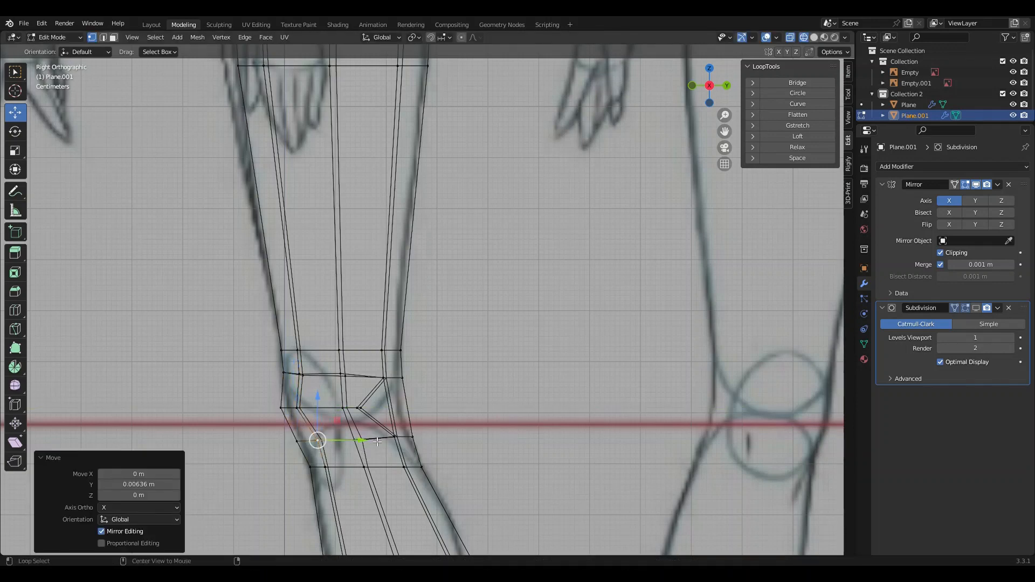
Round the edge loops below and above the knee with LoopTools Circle, and smooth the middle knee loop with LoopTools Relax
alt+click(377, 441)
shift+click(411, 436)
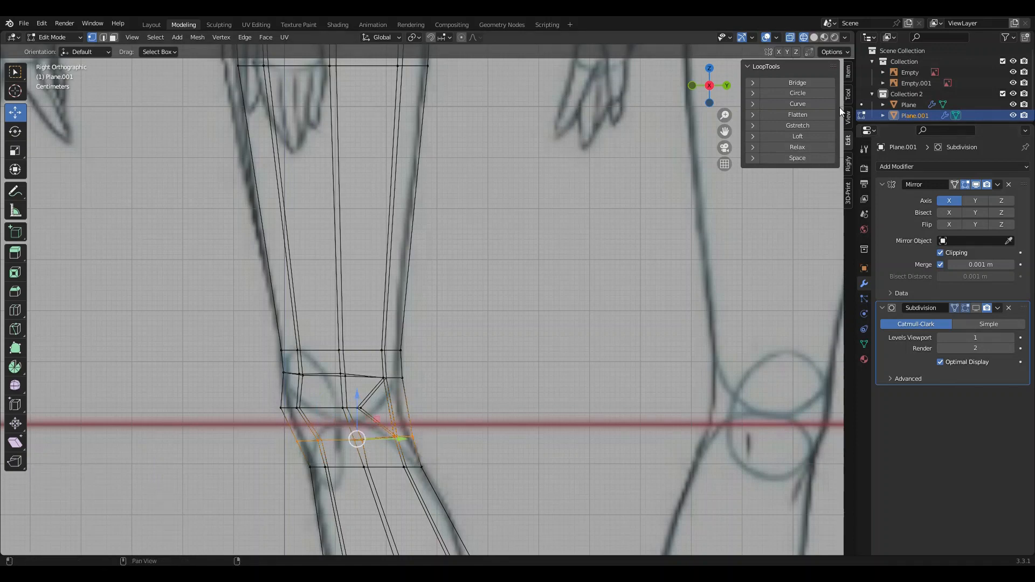
click(801, 93)
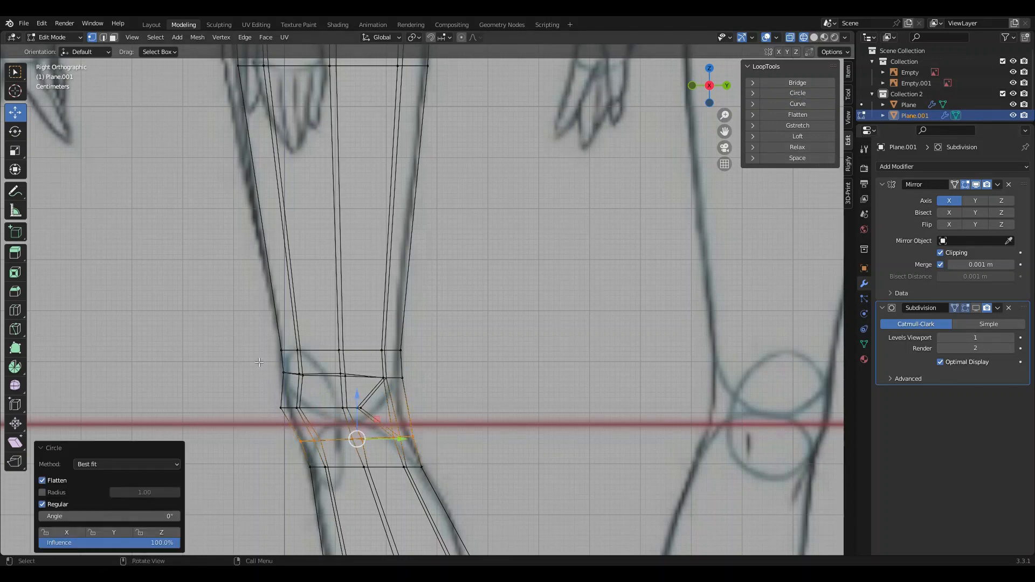
alt+click(292, 373)
click(797, 95)
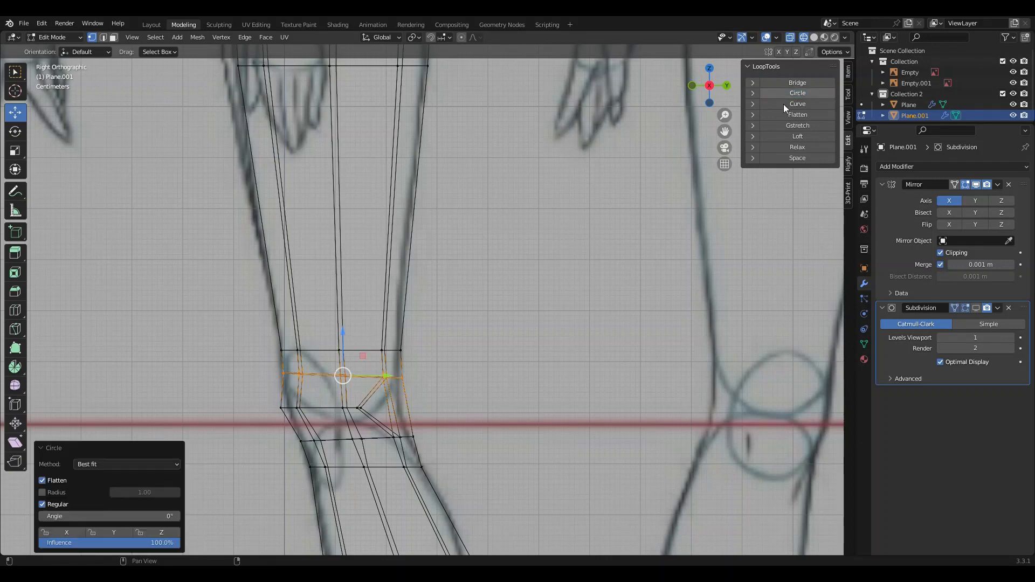
alt+click(323, 408)
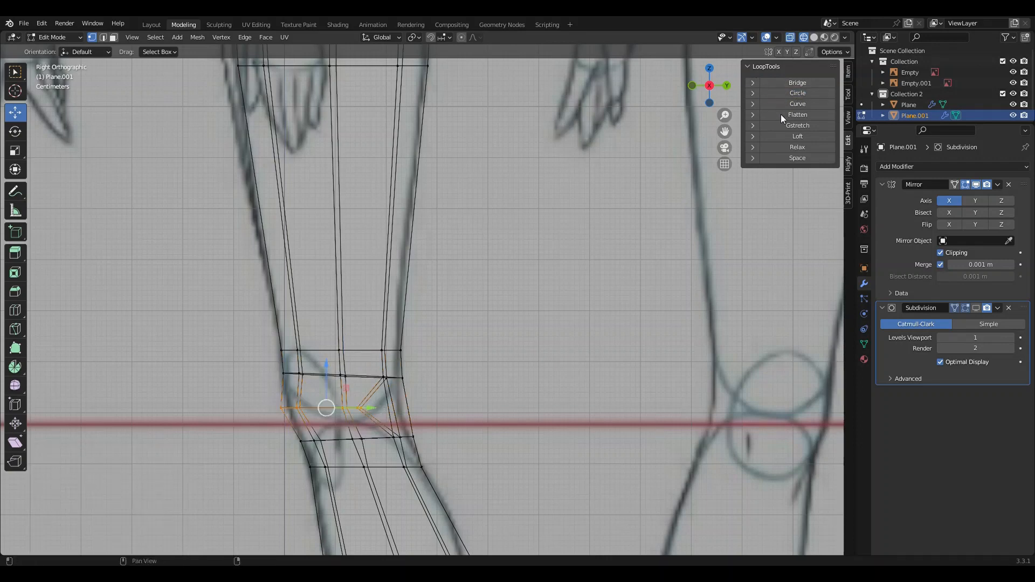
click(788, 148)
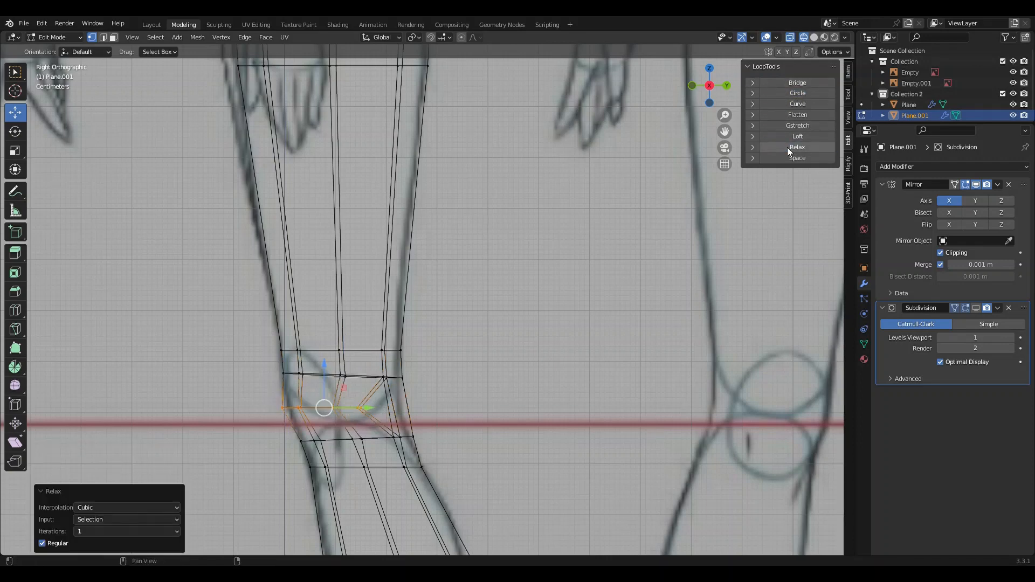
Return to solid shading, move the middle knee loop's rear side vertex back about 0.03 m in Y, and even out its neighbouring side vertices
click(815, 38)
mouse_move(366, 412)
mouse_down()
mouse_move(399, 412)
mouse_move(377, 413)
mouse_up()
middle_drag(377, 413, 222, 419)
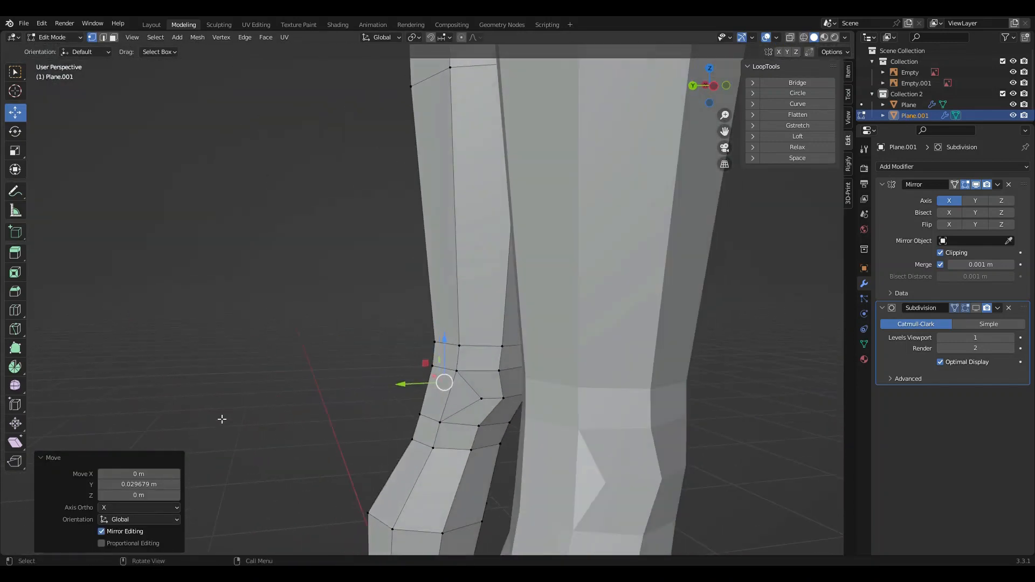
click(494, 403)
drag(465, 403, 456, 403)
click(510, 403)
middle_drag(456, 403, 382, 452)
middle_drag(316, 443, 351, 494)
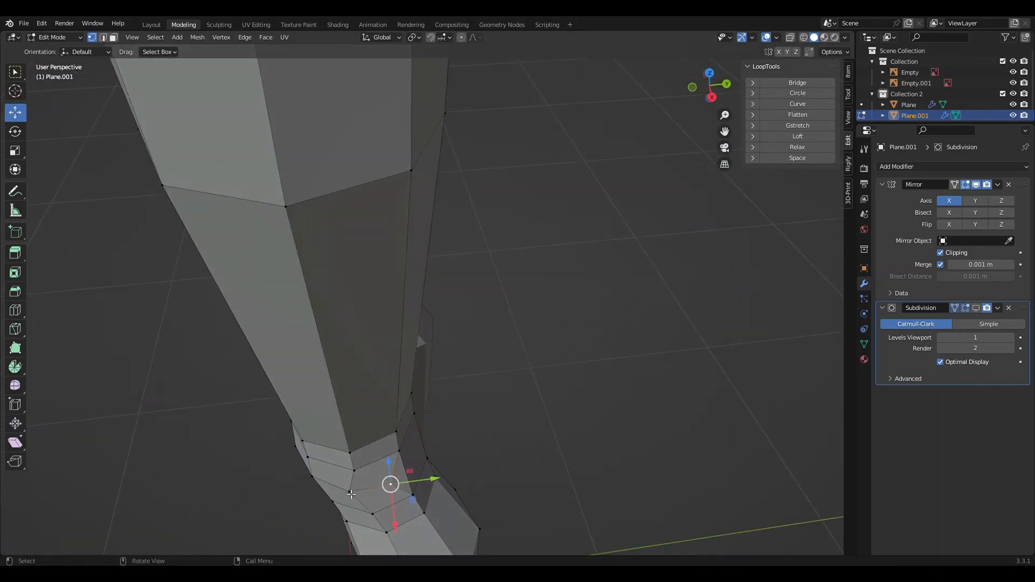
click(350, 493)
drag(393, 486, 398, 486)
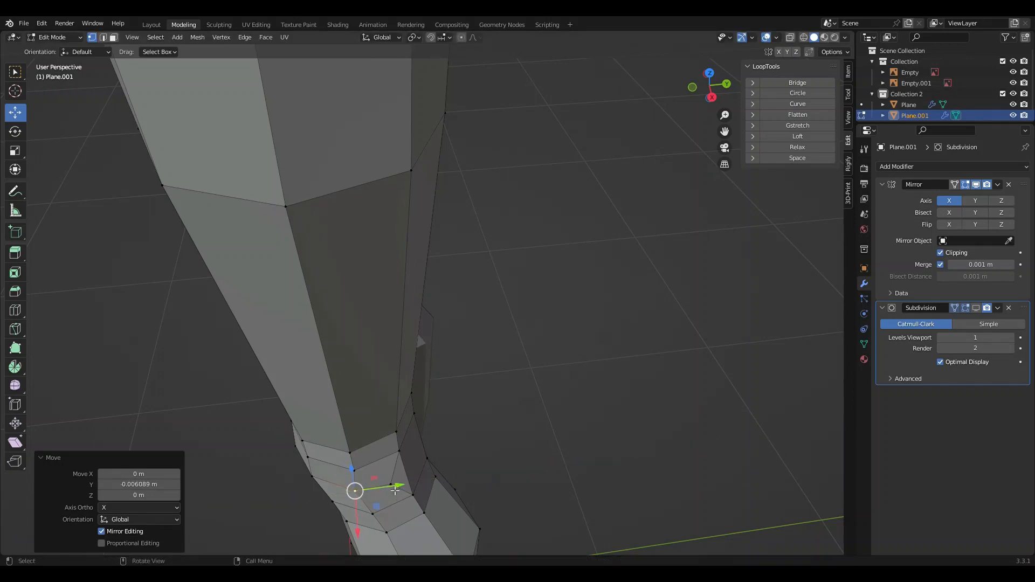
Select the three front vertices of the middle knee row and move them slightly forward in side view
middle_drag(287, 474, 401, 410)
click(461, 441)
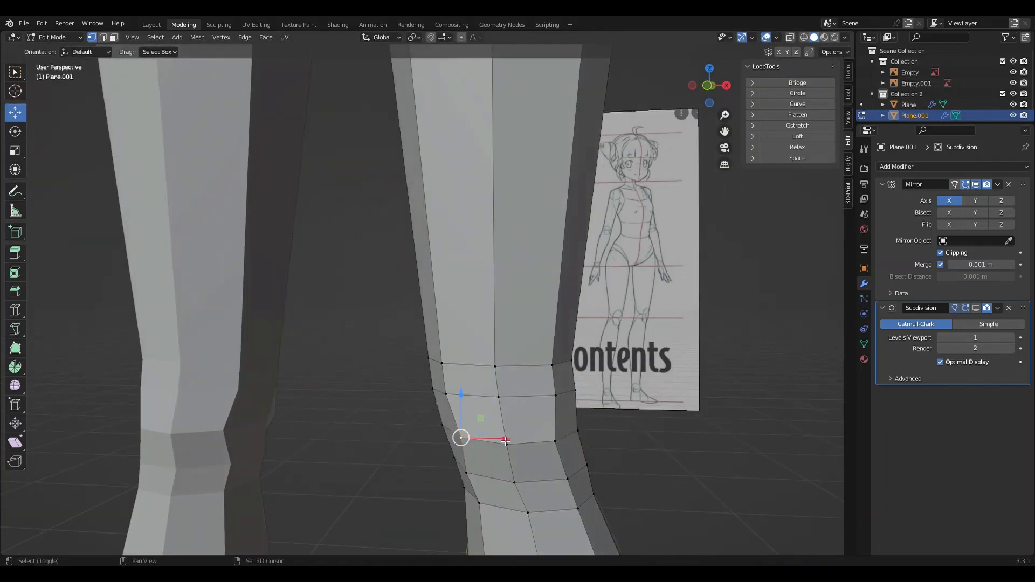
shift+click(507, 443)
shift+click(556, 440)
click(726, 85)
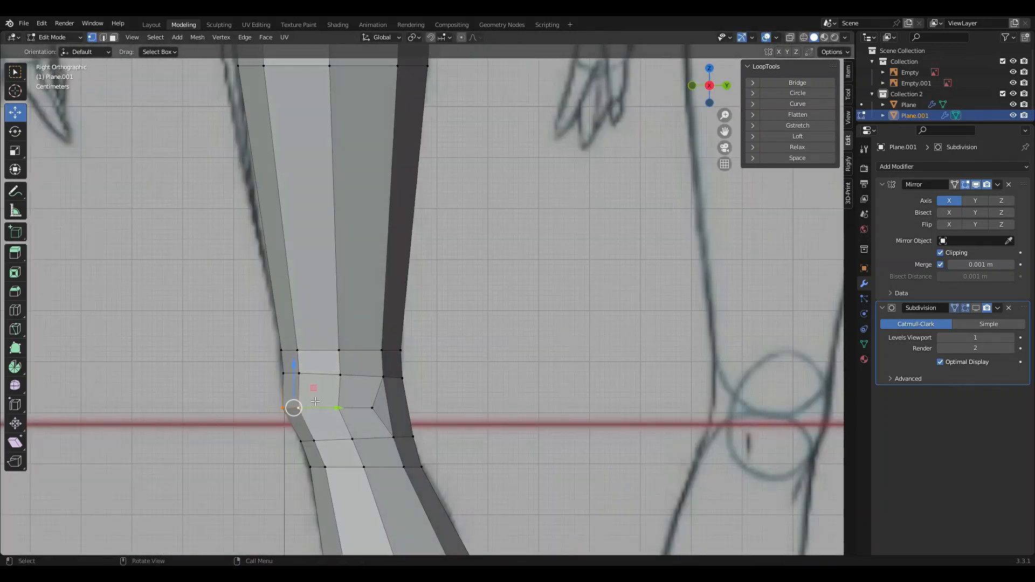
drag(316, 407, 311, 408)
Fine-tune the front knee vertices individually in side view, shifting the middle row's inner vertex backward
click(283, 373)
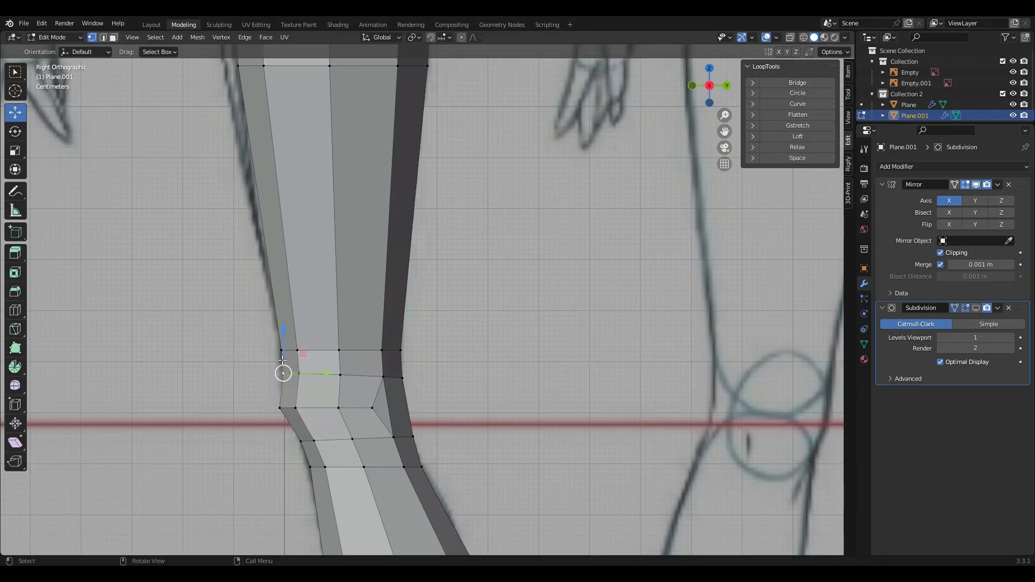
drag(282, 360, 282, 358)
click(304, 450)
drag(307, 450, 305, 455)
click(296, 409)
drag(319, 411, 329, 412)
Nudge the knee's side vertices to even out its contour, moving the outer one about 0.006 m outward in X
middle_drag(329, 411, 529, 434)
click(538, 441)
drag(534, 444, 525, 442)
scroll(521, 440, down, 3)
middle_drag(518, 439, 603, 397)
drag(488, 349, 488, 351)
Turn on the Subdivision modifier's viewport display and check the smoothed legs against the front reference
click(977, 308)
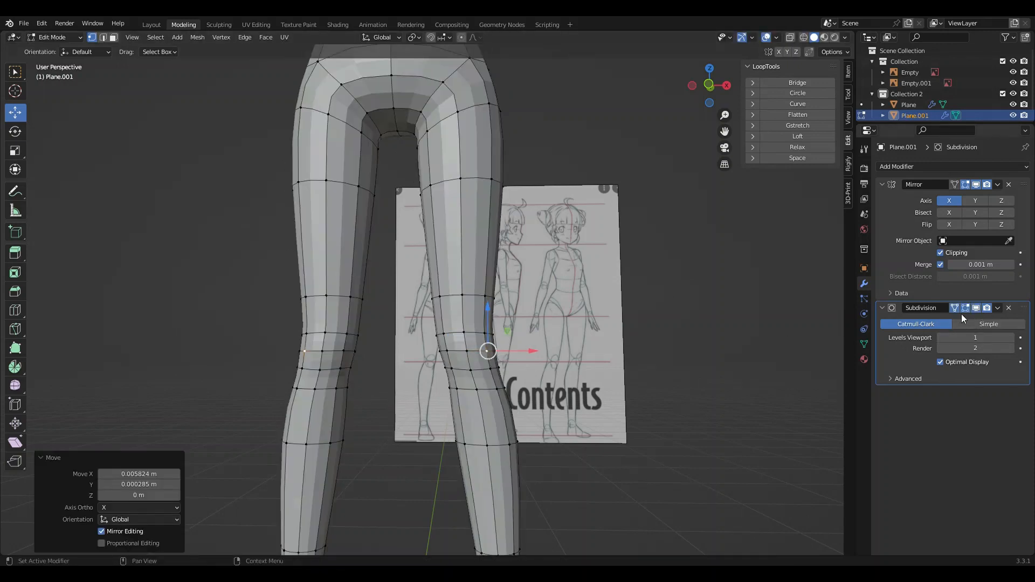
mouse_move(607, 412)
middle_down()
mouse_move(476, 409)
mouse_move(623, 408)
middle_up()
scroll(468, 373, down, 4)
middle_drag(468, 373, 516, 359)
scroll(516, 359, up, 1)
click(713, 93)
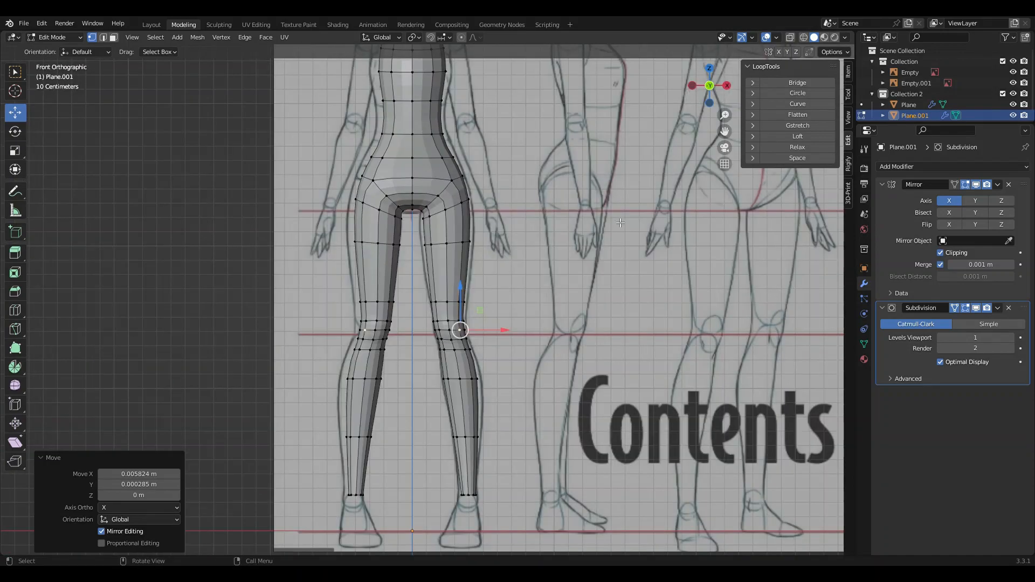
middle_drag(623, 220, 600, 221)
click(706, 85)
In front view, widen the edge loops at the waist, the upper hips and the lower ribs to match the reference outline
shift+middle_drag(480, 203, 492, 366)
scroll(458, 515, up, 2)
scroll(491, 366, up, 2)
alt+click(464, 396)
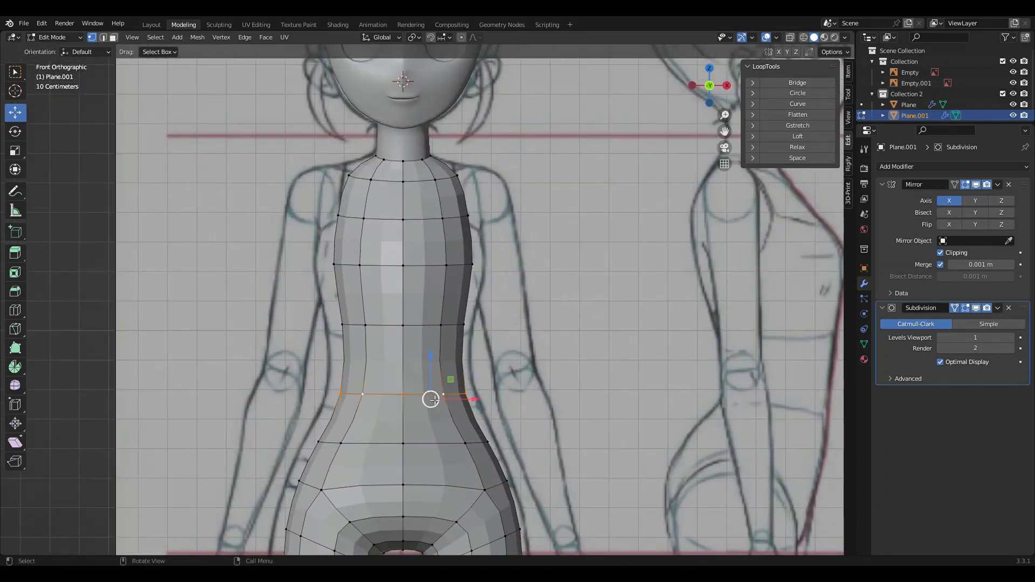
drag(470, 404, 489, 407)
alt+click(465, 439)
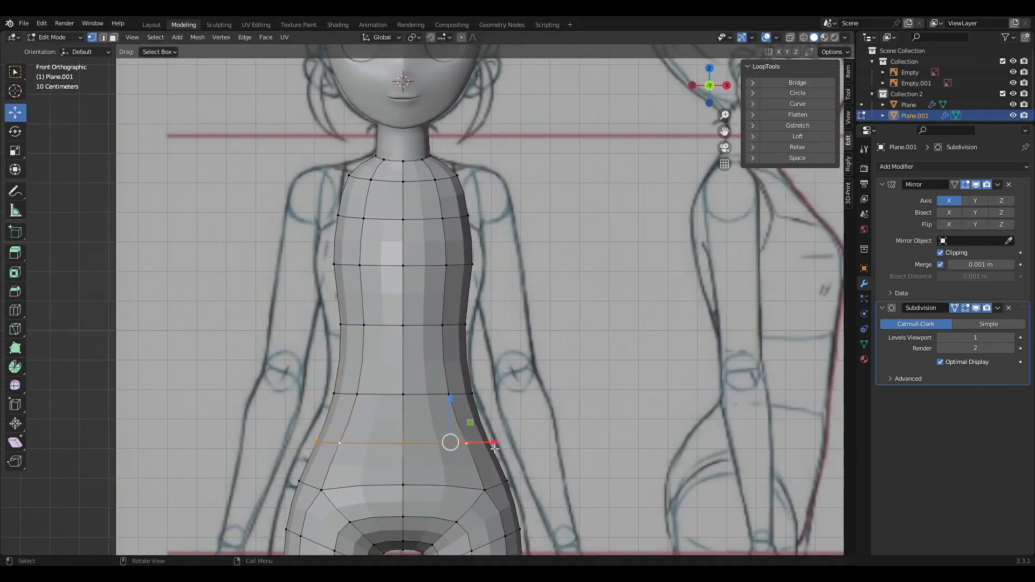
drag(499, 448, 509, 450)
alt+click(456, 324)
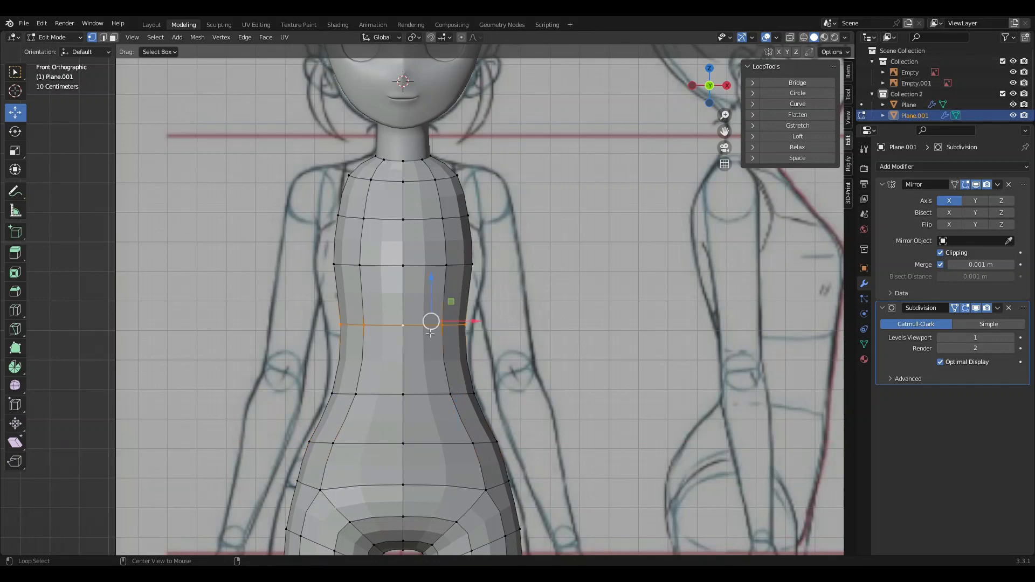
drag(475, 324, 487, 326)
Widen the chest loop about 0.057 m in X, the loop above it about 0.038 m and another 0.02 m, and widen the shoulder loop
alt+click(448, 269)
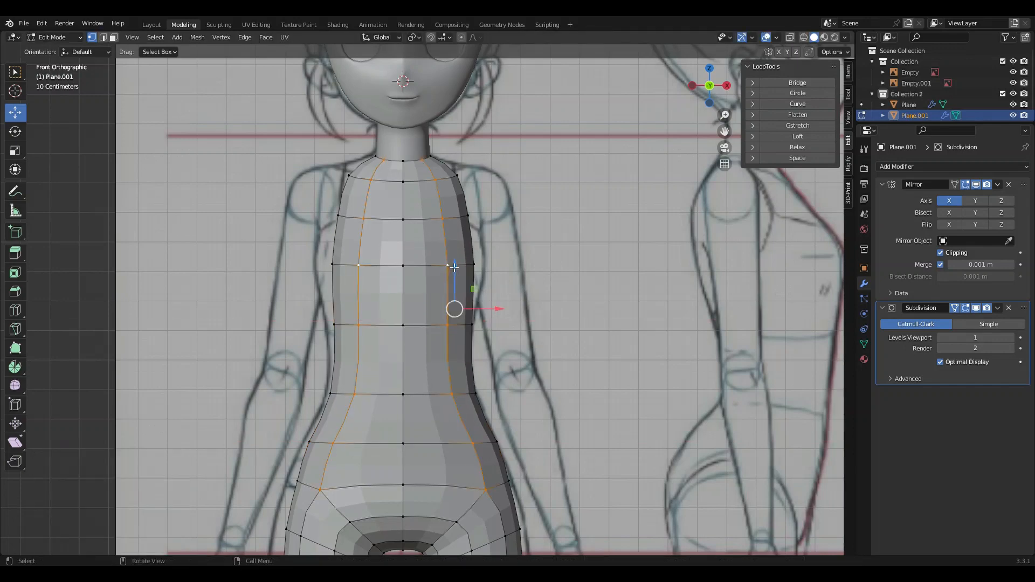
alt+click(438, 264)
drag(484, 264, 498, 263)
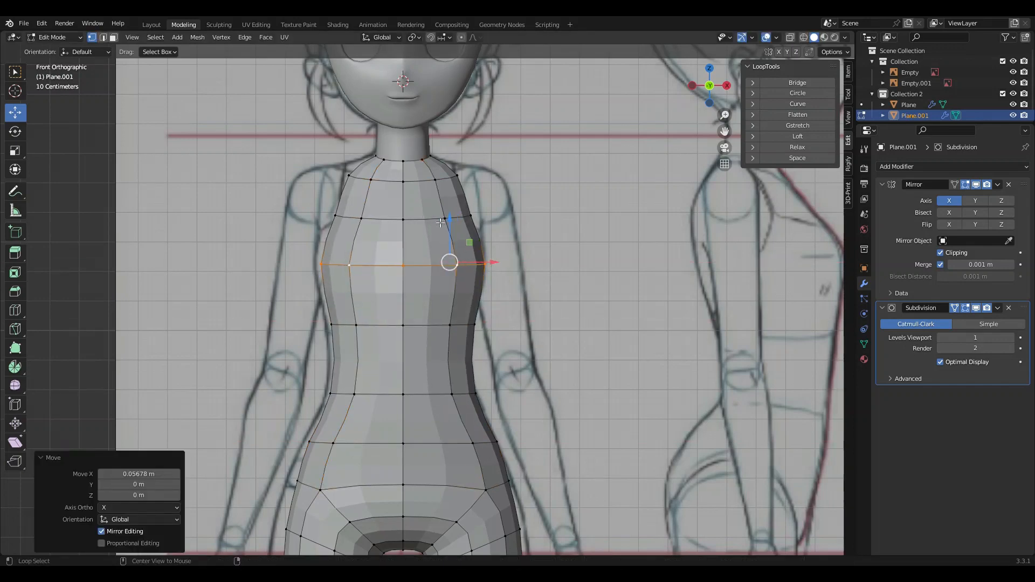
alt+click(437, 218)
drag(478, 216, 490, 215)
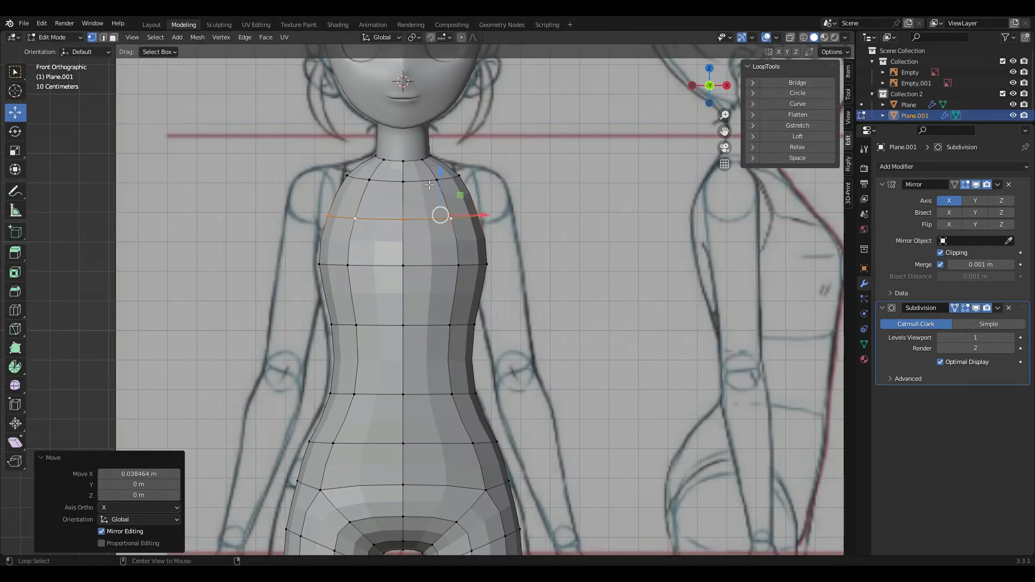
alt+click(432, 180)
drag(484, 172, 497, 171)
alt+click(438, 217)
drag(484, 215, 495, 218)
Add one centred vertical loop cut with factor 0 beside the torso's centre line, running from neck to crotch
scroll(392, 404, down, 2)
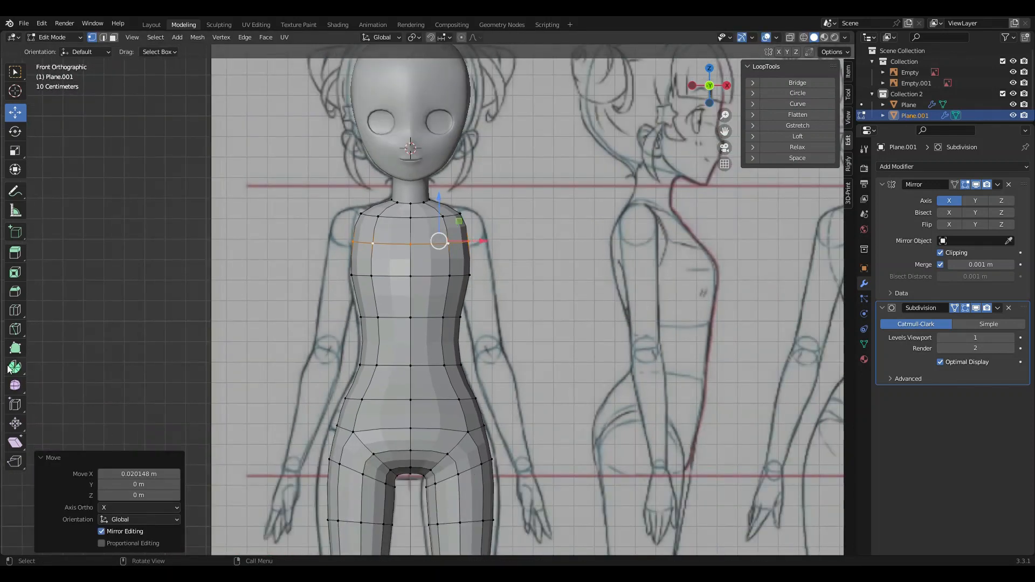
click(18, 310)
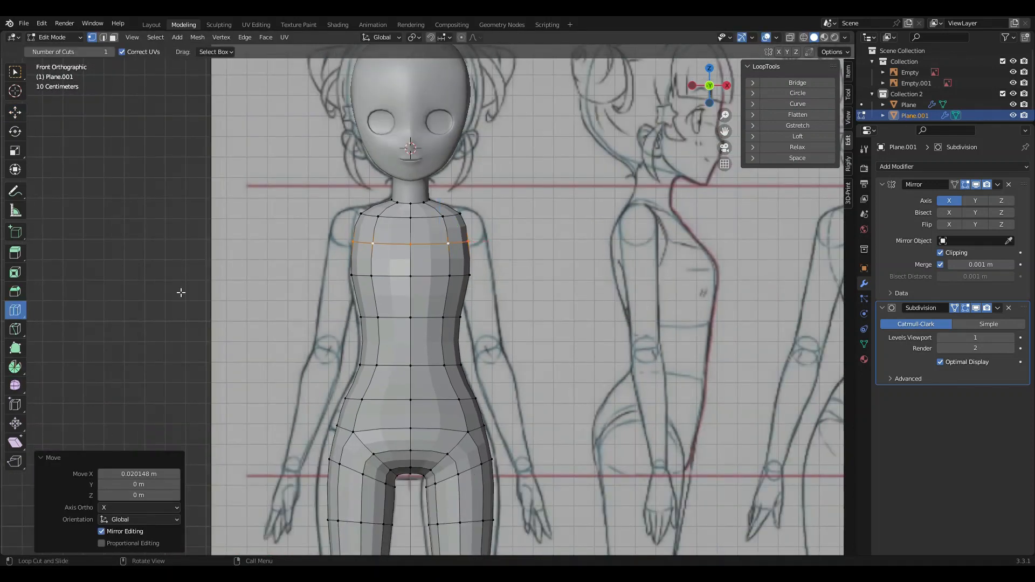
click(426, 219)
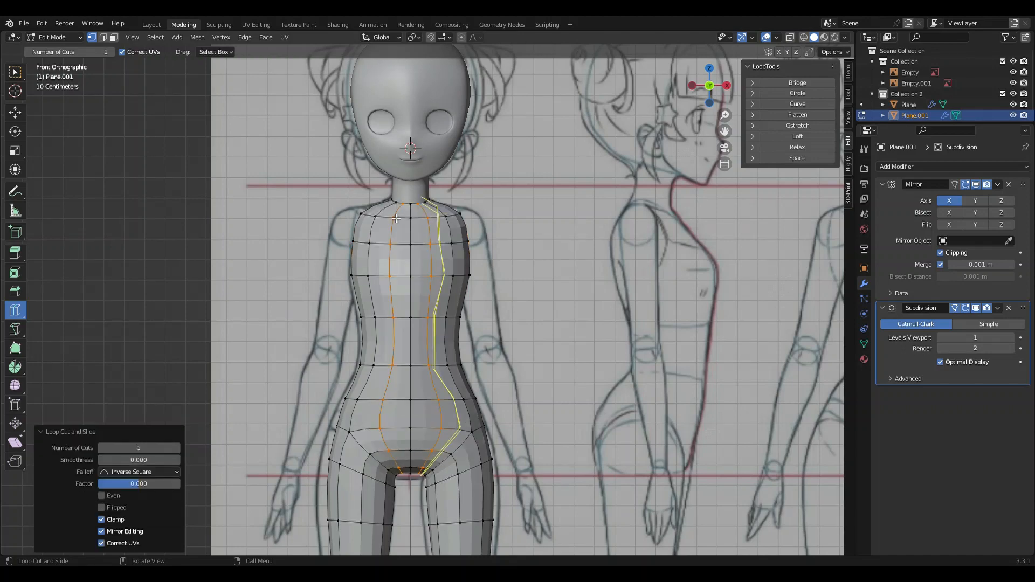
click(16, 112)
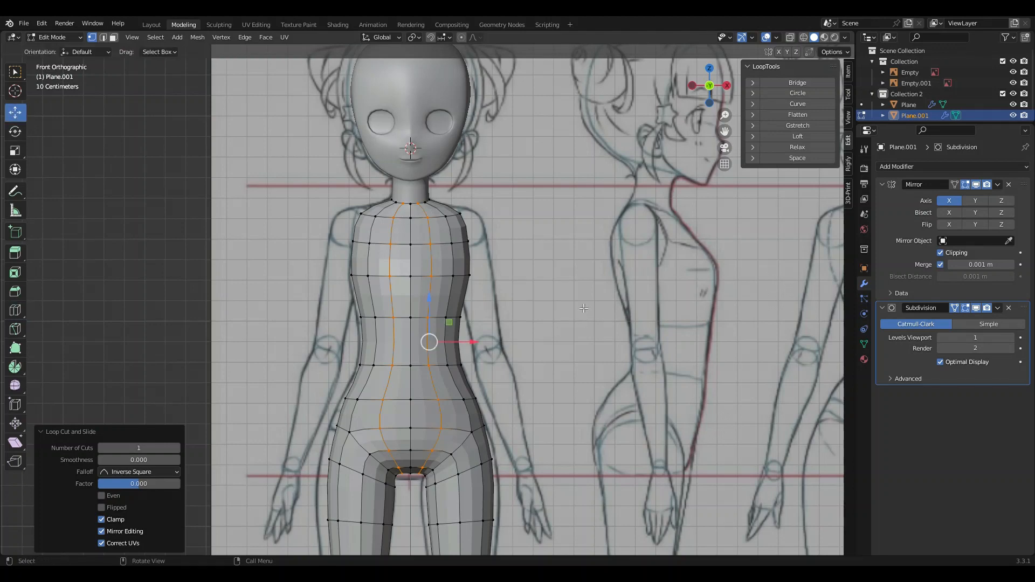
In side view, pull the upper-back vertices backward to the reference outline and switch to wireframe shading
middle_drag(583, 308, 473, 309)
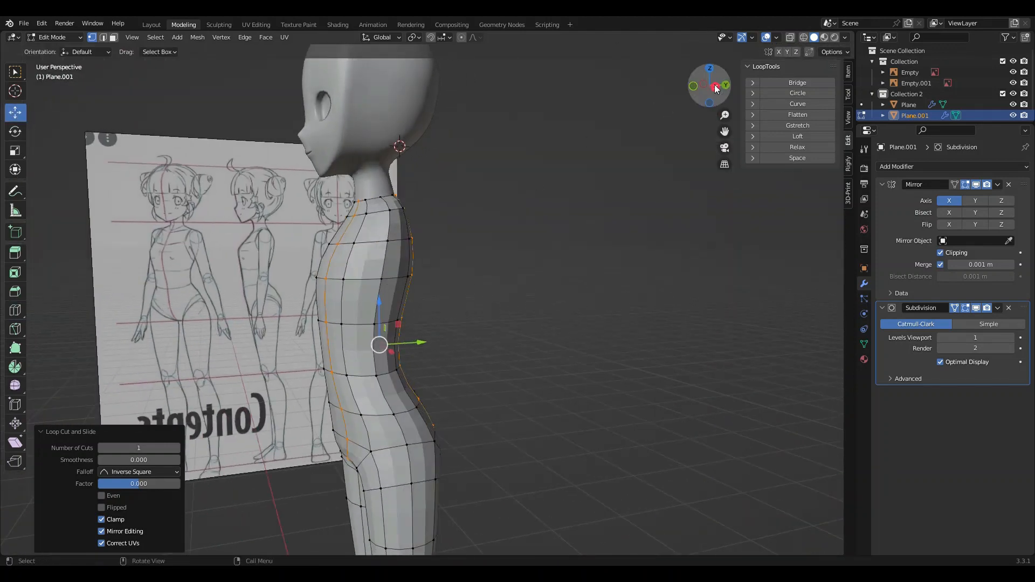
click(714, 86)
scroll(436, 238, up, 3)
click(408, 195)
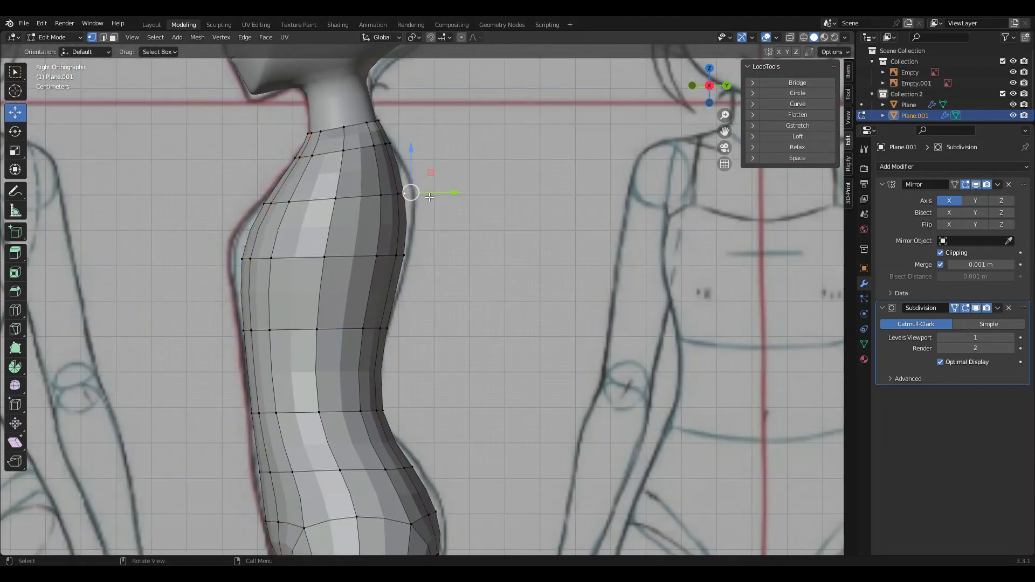
drag(436, 197, 454, 197)
click(402, 196)
click(400, 255)
drag(439, 264, 444, 263)
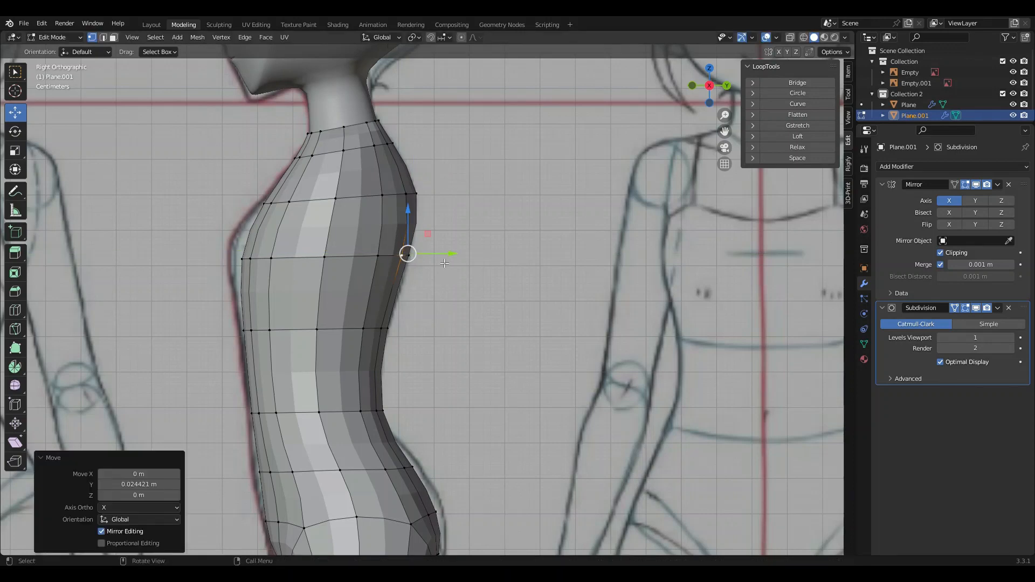
key(shift+z)
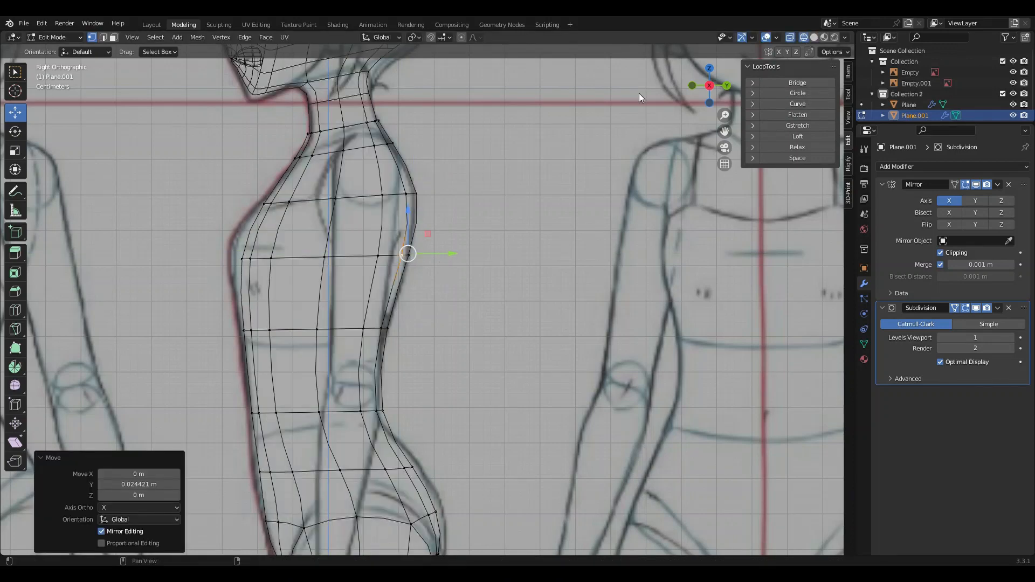
Try to reposition the chest-level edge loop in side view
click(374, 200)
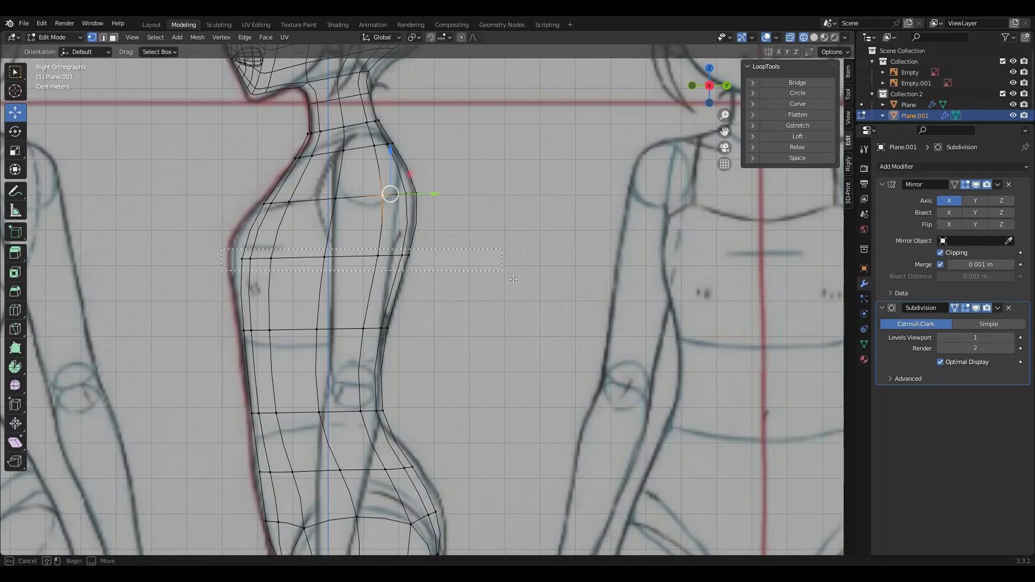
alt+click(227, 254)
mouse_move(329, 236)
mouse_down()
mouse_move(329, 217)
mouse_move(328, 241)
mouse_up()
key(ctrl+z)
mouse_move(498, 237)
middle_down()
mouse_move(503, 259)
mouse_move(615, 256)
mouse_move(502, 252)
middle_up()
click(713, 91)
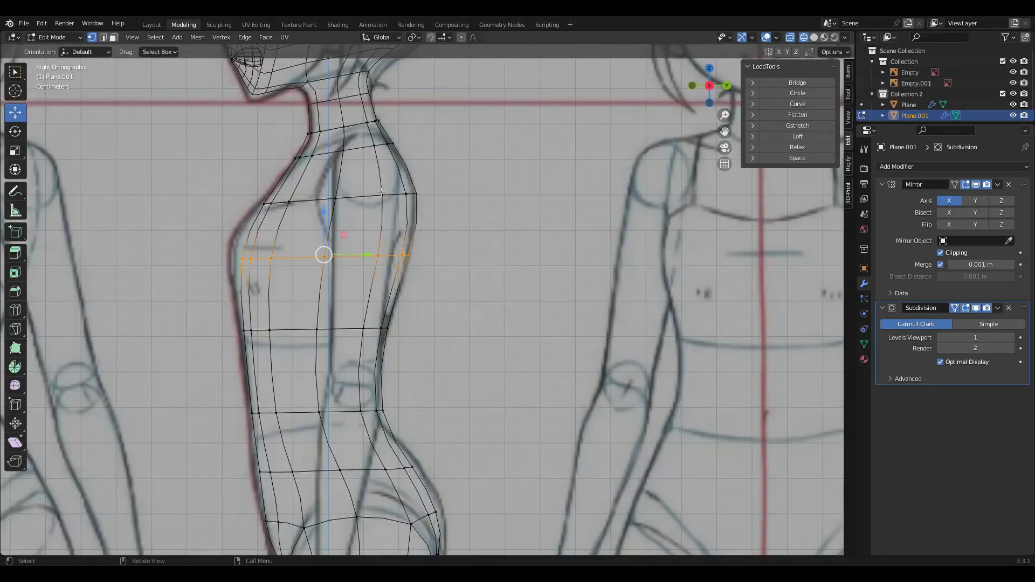
Add one horizontal loop cut with factor 0 around the upper torso, between the shoulder loop and the upper chest loop
click(381, 193)
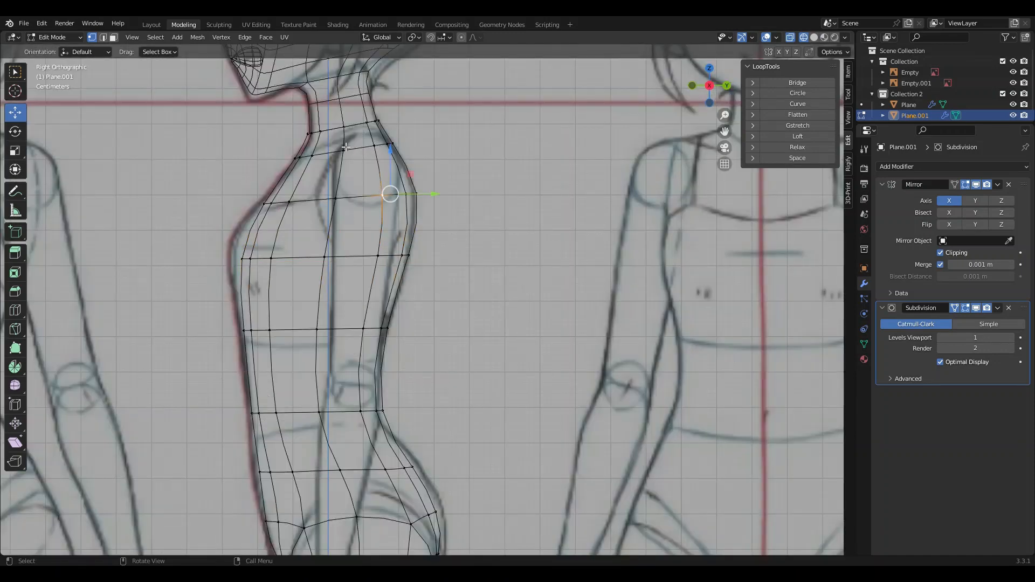
click(15, 310)
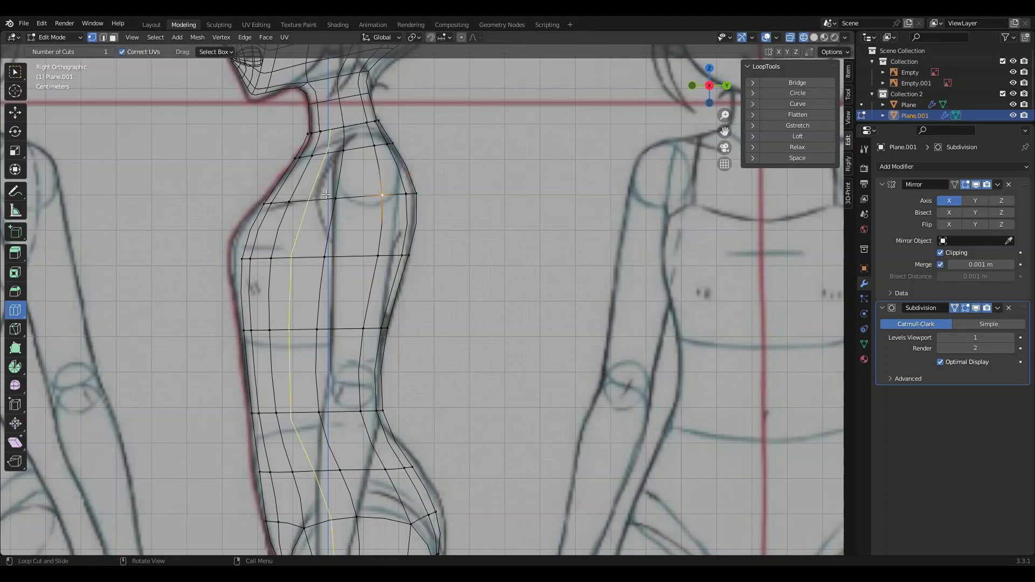
click(382, 171)
click(13, 113)
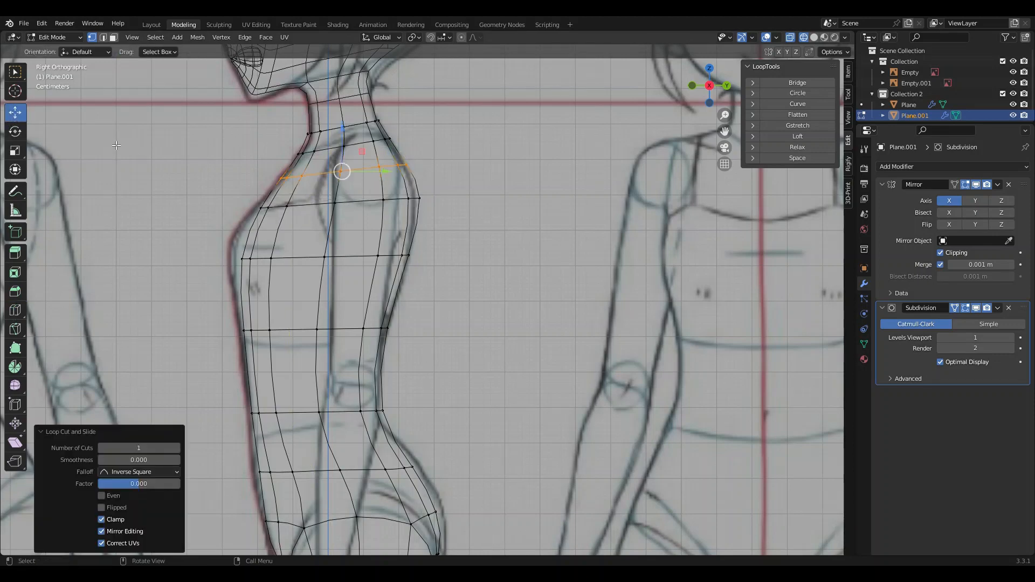
Delete the side vertex on the new shoulder-level loop to open an arm hole
click(384, 167)
right_click(368, 235)
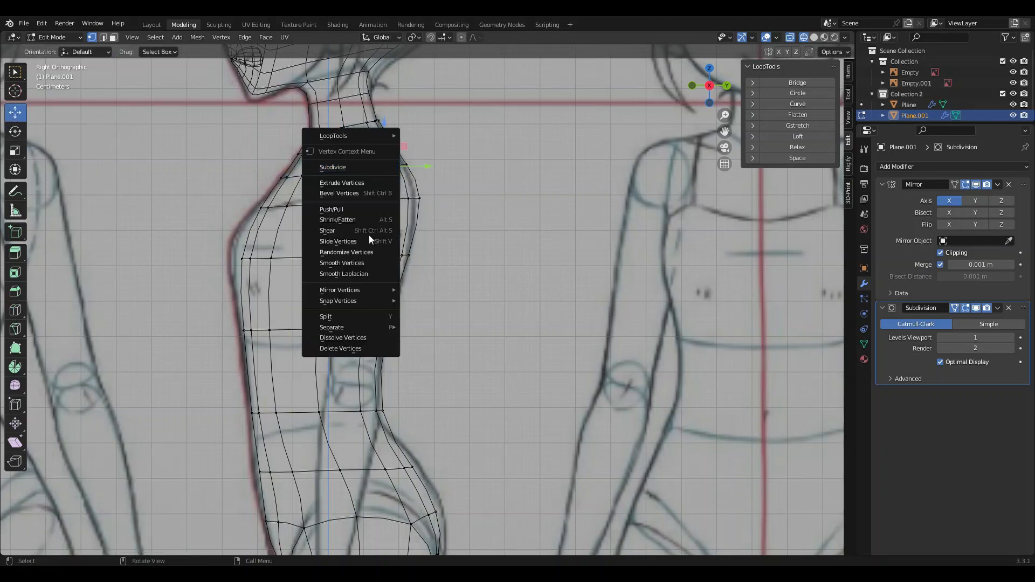
click(362, 349)
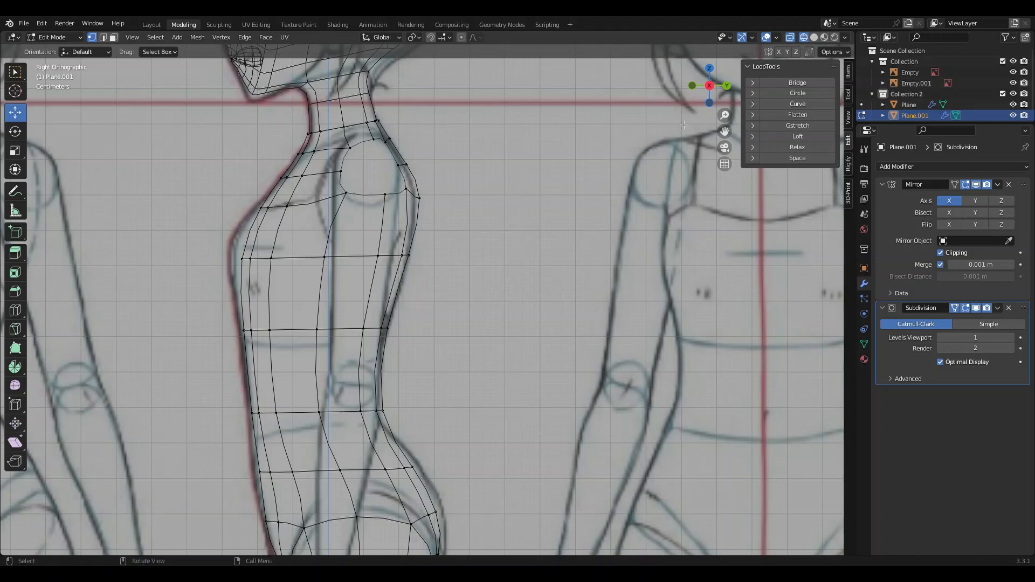
Shape the arm hole's boundary loop with LoopTools Circle and scale it to 0.742 on all axes
alt+click(385, 205)
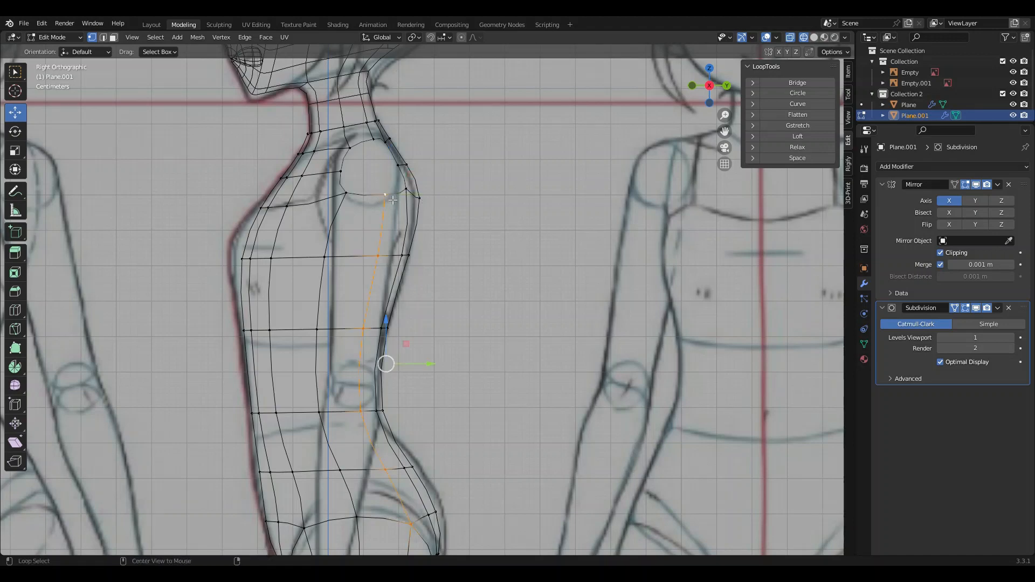
alt+click(377, 194)
click(777, 89)
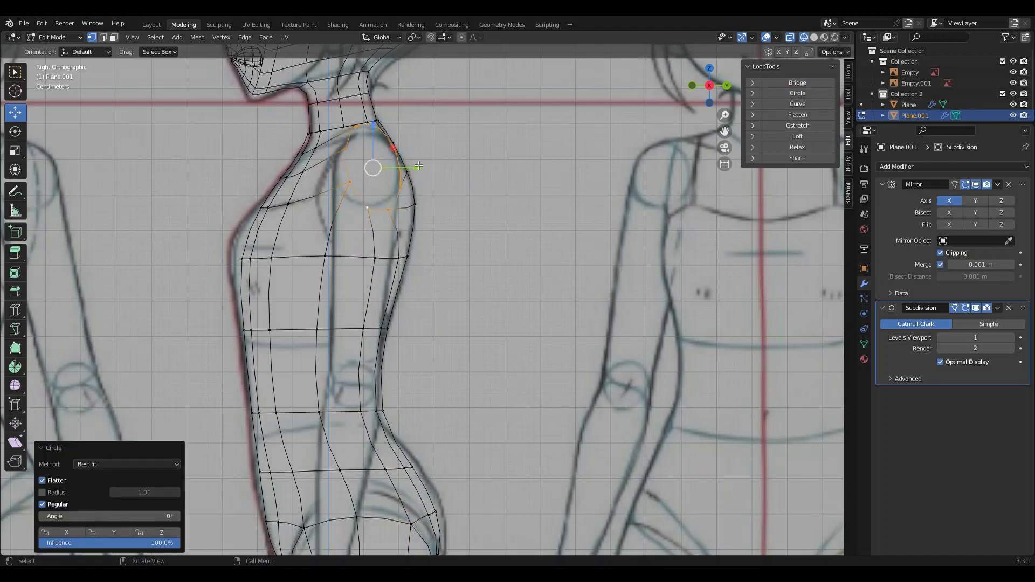
key(a)
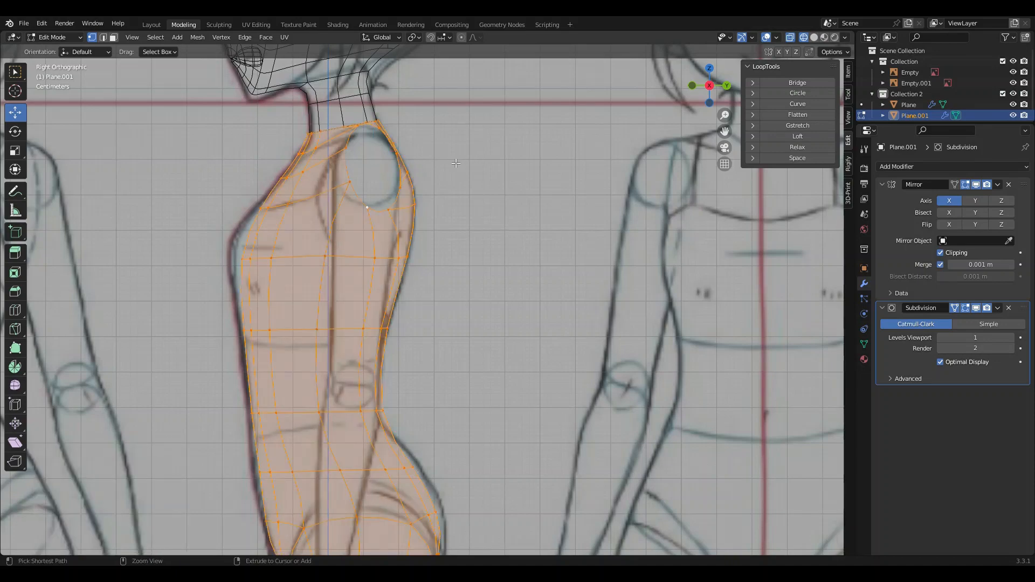
key(ctrl+z)
key(s)
click(435, 163)
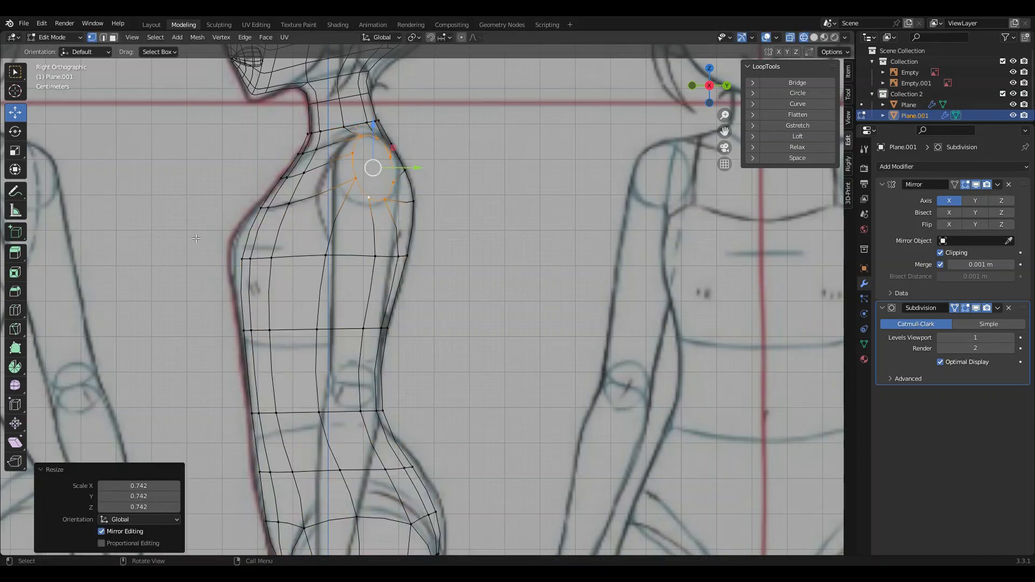
Activate the Rotate tool, switch to Material Preview shading and view the shoulders from above and behind
middle_drag(456, 180, 361, 280)
click(15, 132)
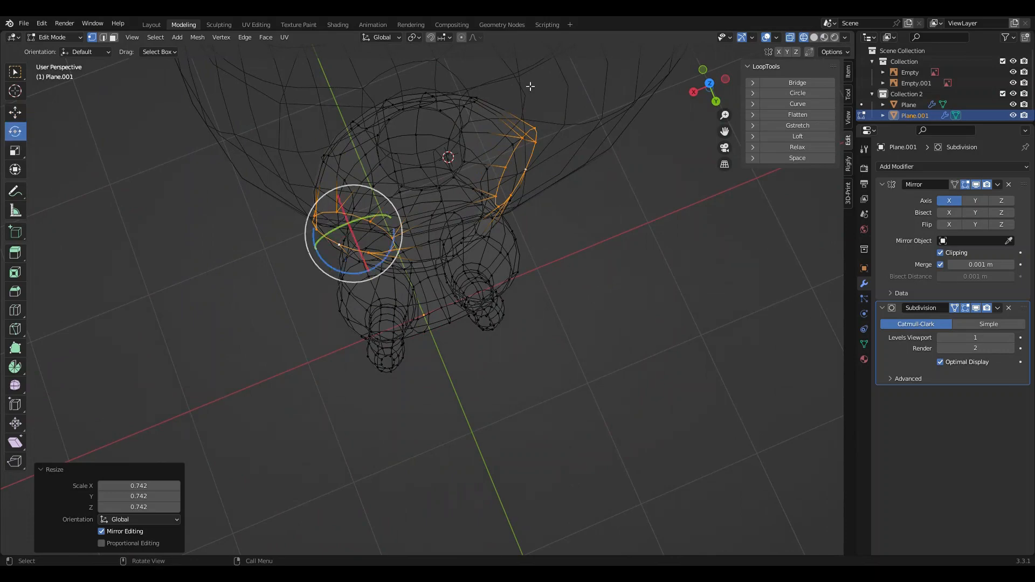
click(826, 37)
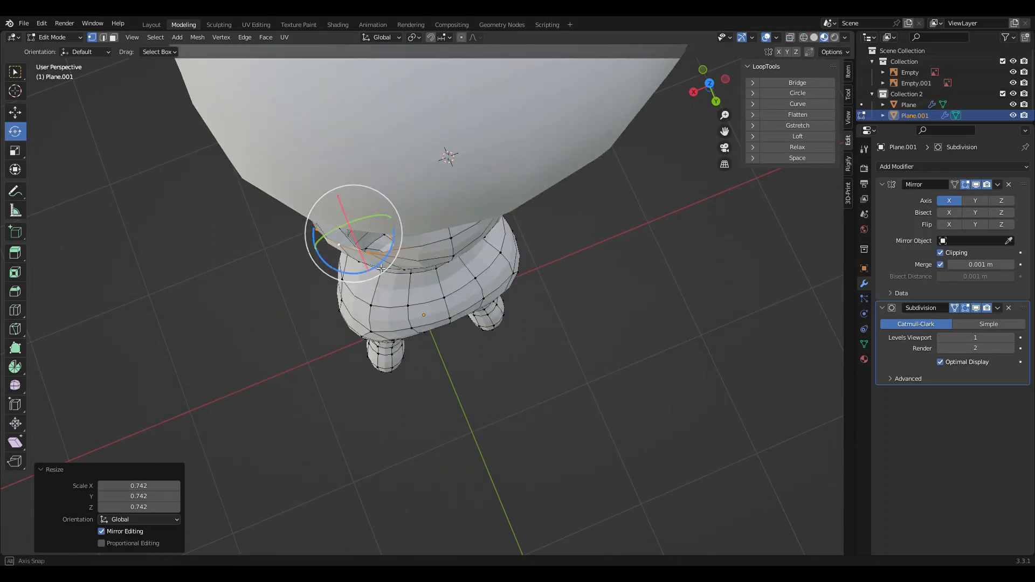
middle_drag(381, 268, 423, 181)
Undo the arm hole's scaling, circle shaping and vertex deletion, back to the uncut shoulder with its new loop
key(ctrl+z)
key(ctrl+z)
key(ctrl+z)
key(ctrl+z)
key(ctrl+z)
key(ctrl+z)
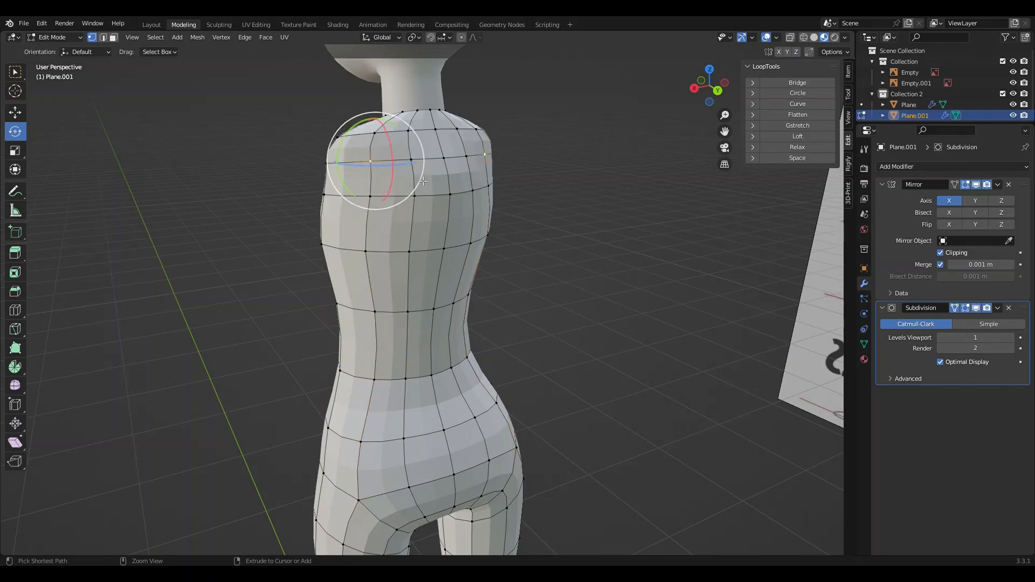
Delete the outer side vertex on the shoulder-level loop in perspective view to open an arm hole in the torso
middle_drag(423, 181, 557, 184)
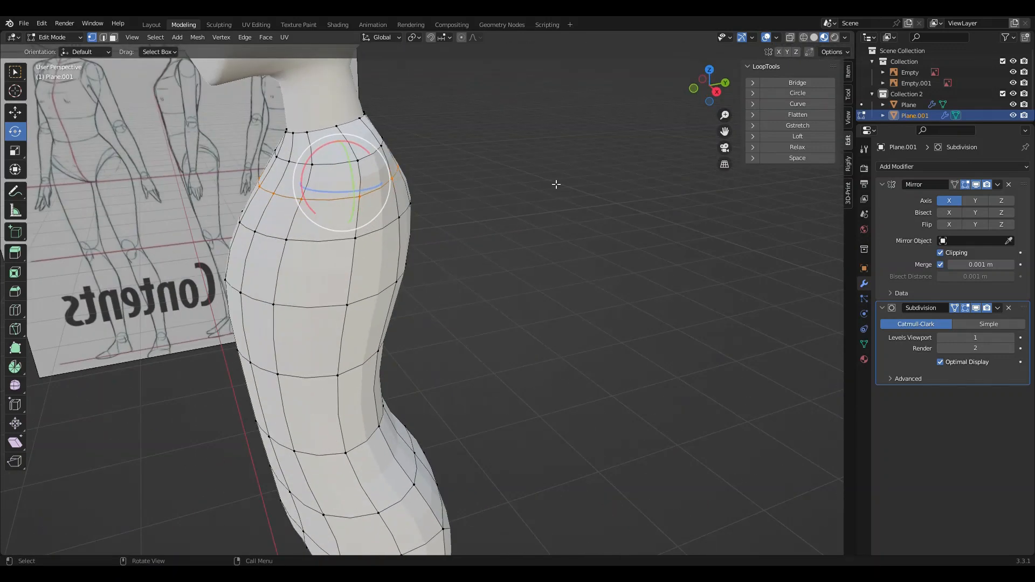
click(719, 91)
middle_drag(542, 149, 394, 203)
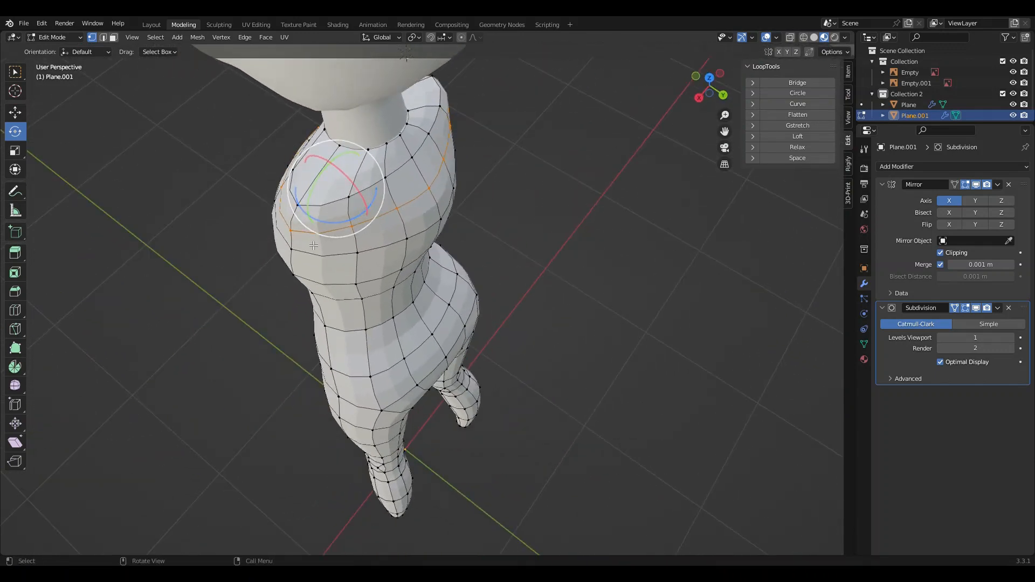
middle_drag(321, 233, 331, 214)
right_click(331, 214)
click(318, 242)
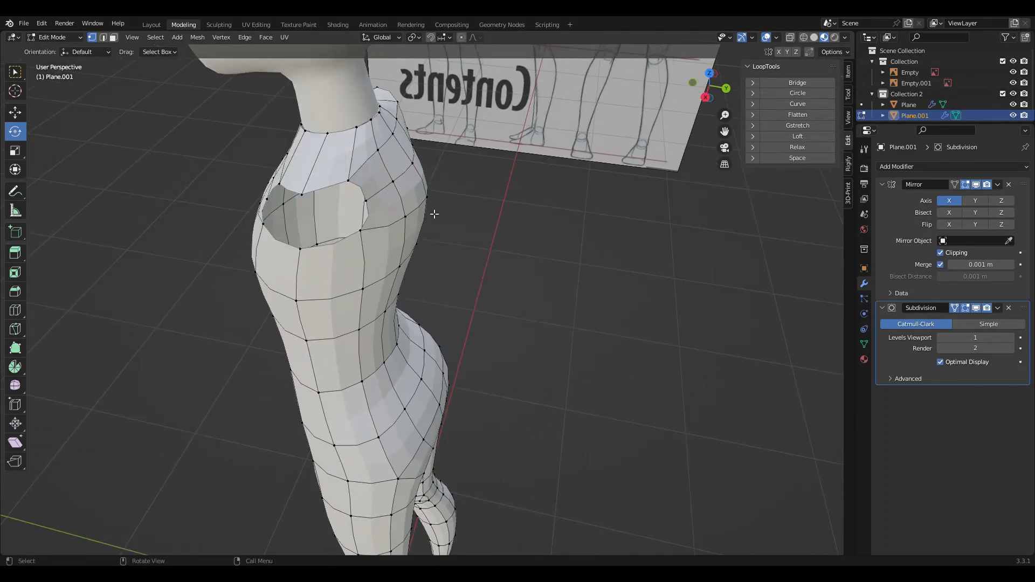
In back view, select the arm hole's boundary loop and shape it into a circle with LoopTools
middle_drag(434, 214, 602, 84)
click(718, 92)
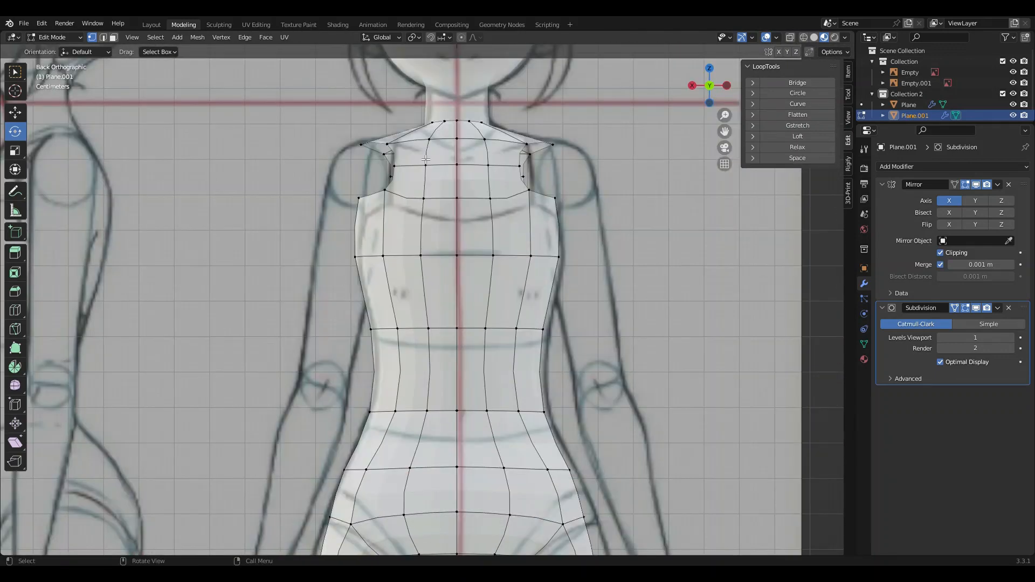
click(387, 144)
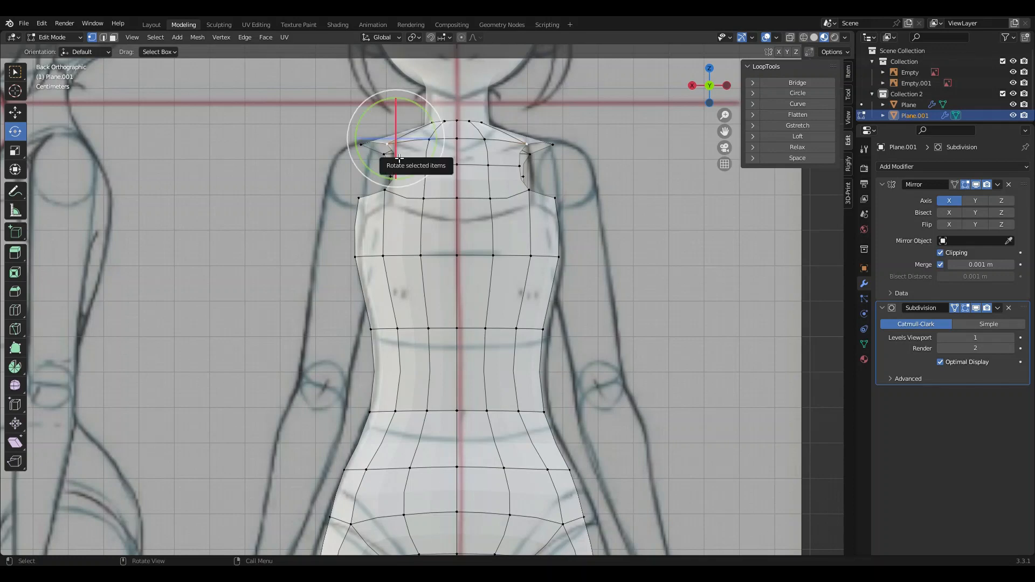
alt+click(382, 149)
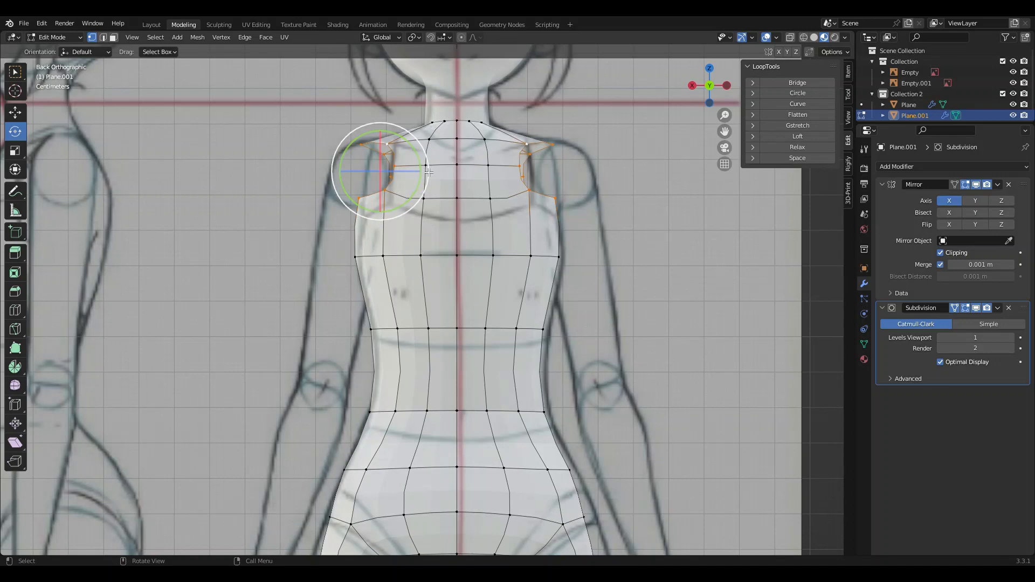
click(794, 94)
Rotate the arm hole loop -11.2° in back view, move it outward toward the reference shoulder and select the whole body mesh
drag(382, 131, 423, 173)
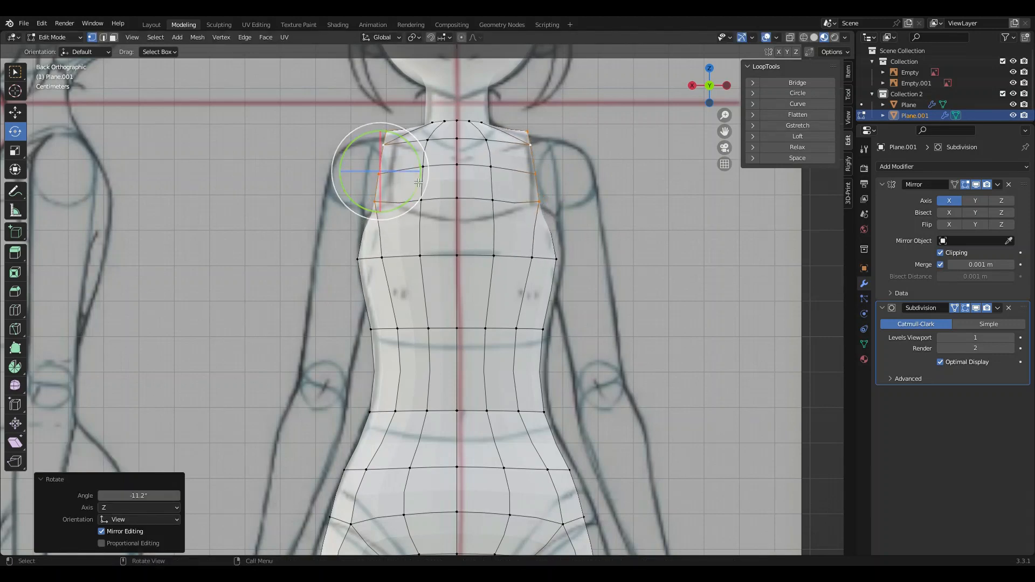
key(g)
click(398, 190)
key(a)
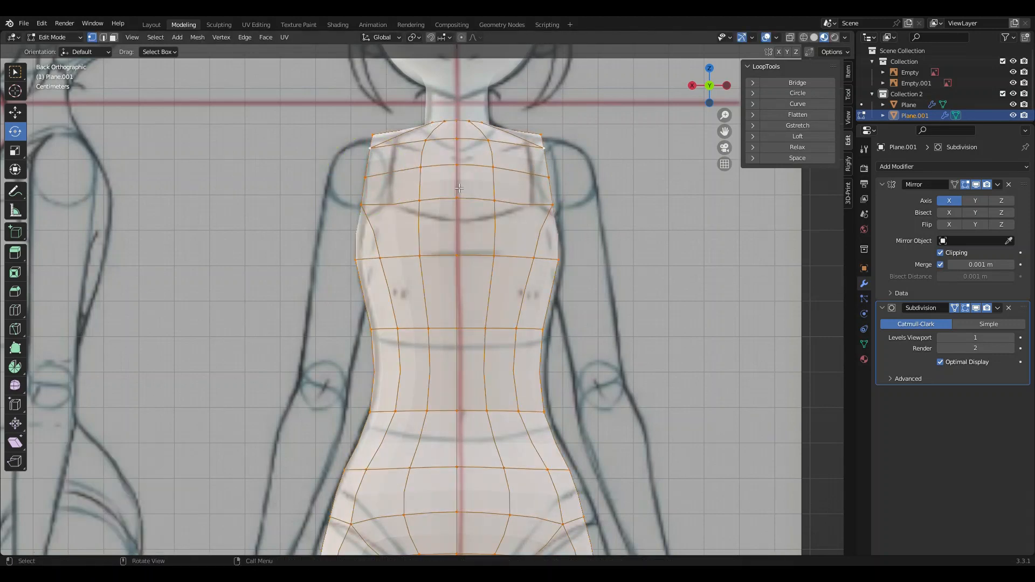
Undo the last change and scale the armhole edge loop down to about 0.9
key(ctrl+z)
key(s)
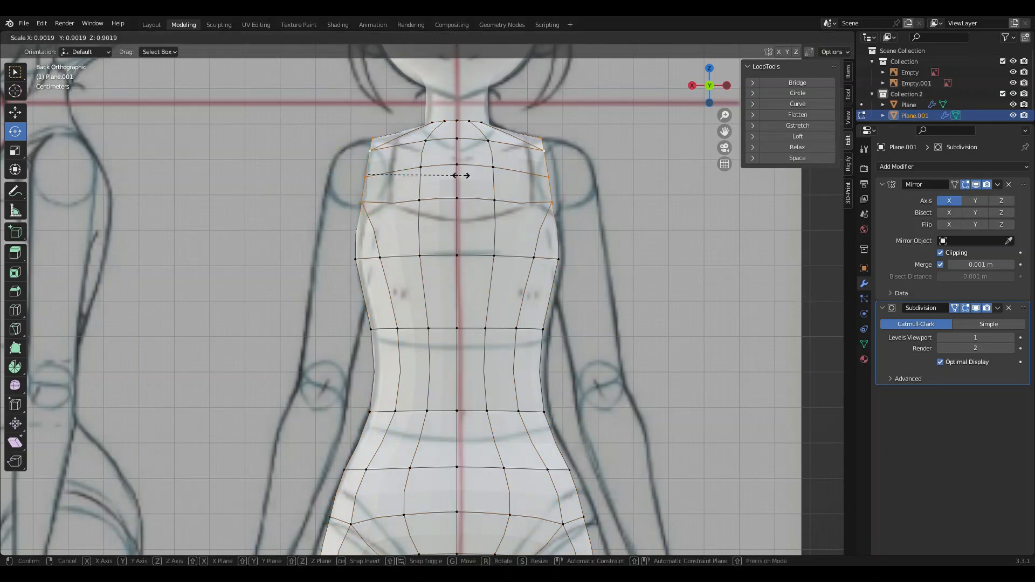
click(461, 176)
In the right side view, move the armhole edge loop about 0.07 m toward the back to match the shoulder reference
click(690, 90)
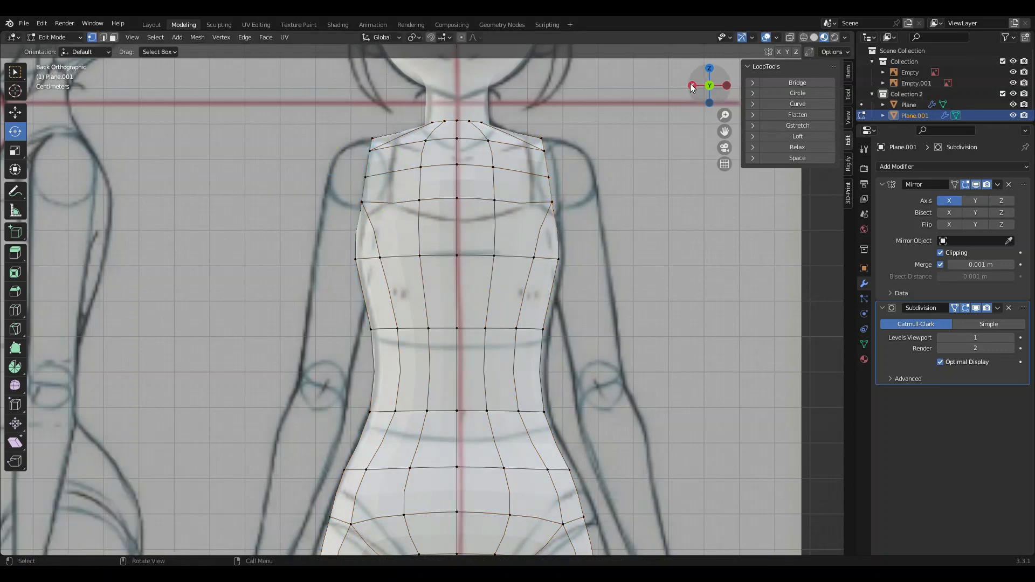
click(692, 86)
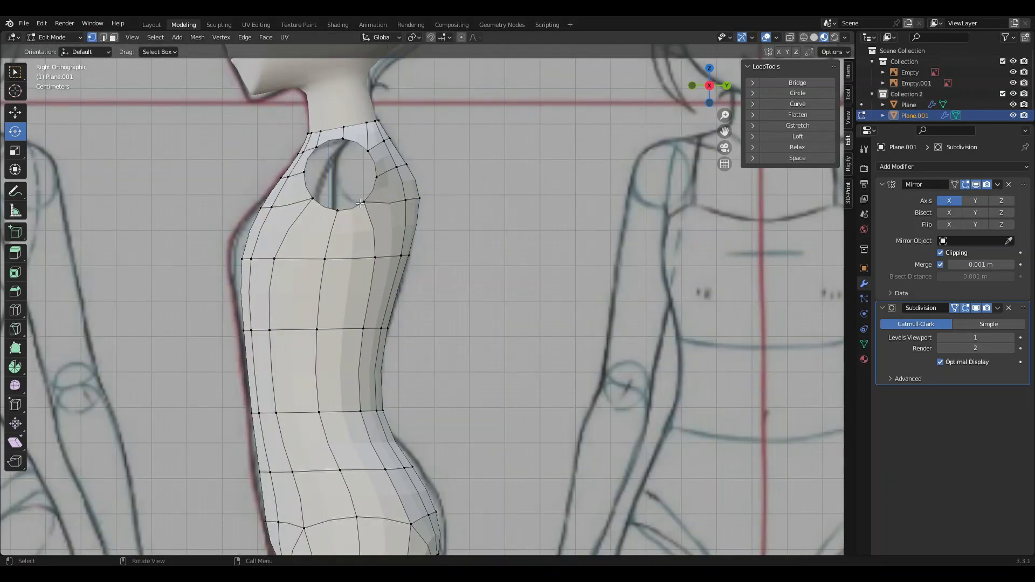
alt+click(360, 202)
key(g)
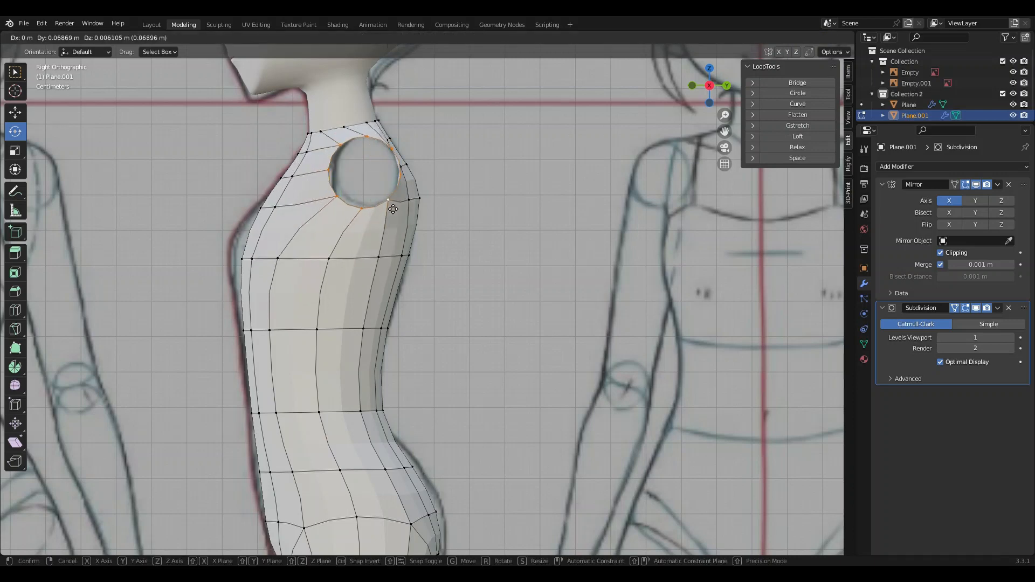
click(391, 208)
Move the vertex behind the armhole about 0.034 m back and 0.017 m up, and shift the one above it 0.008 m back and 0.009 m down
click(411, 169)
click(406, 172)
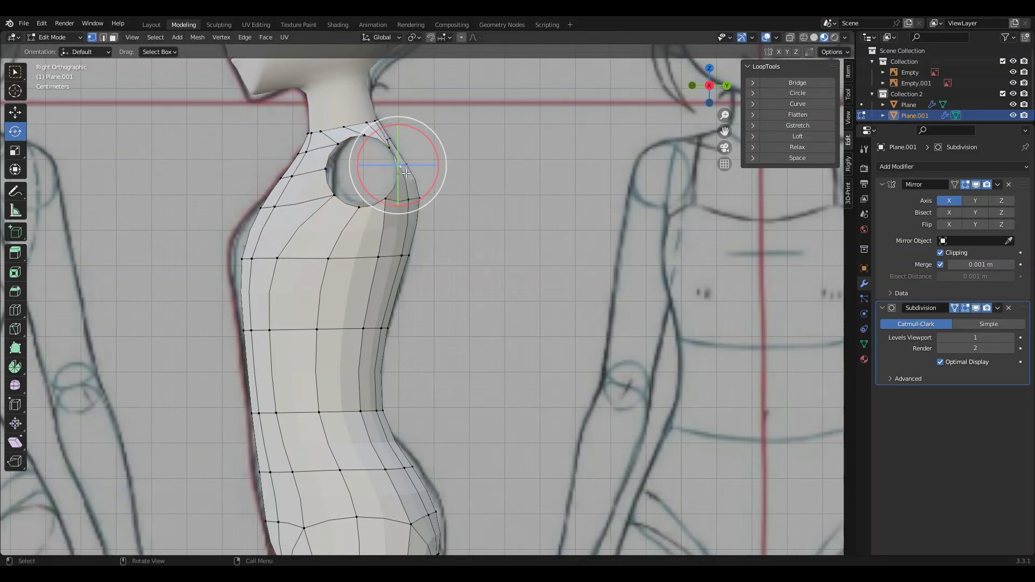
key(g)
click(419, 163)
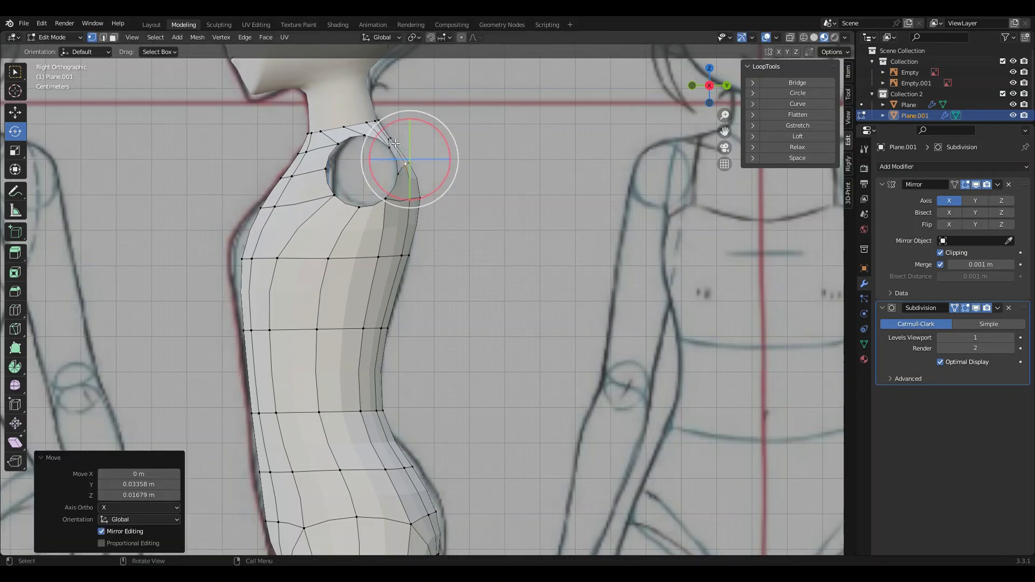
click(393, 143)
key(g)
click(397, 146)
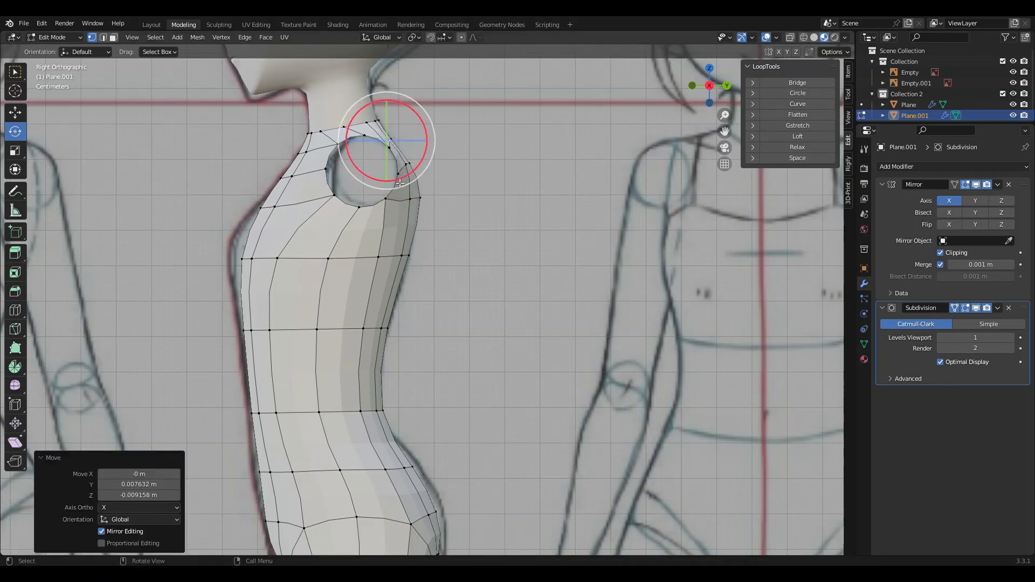
Rotate the armhole edge loop -10.5° in the side view
alt+click(372, 209)
key(r)
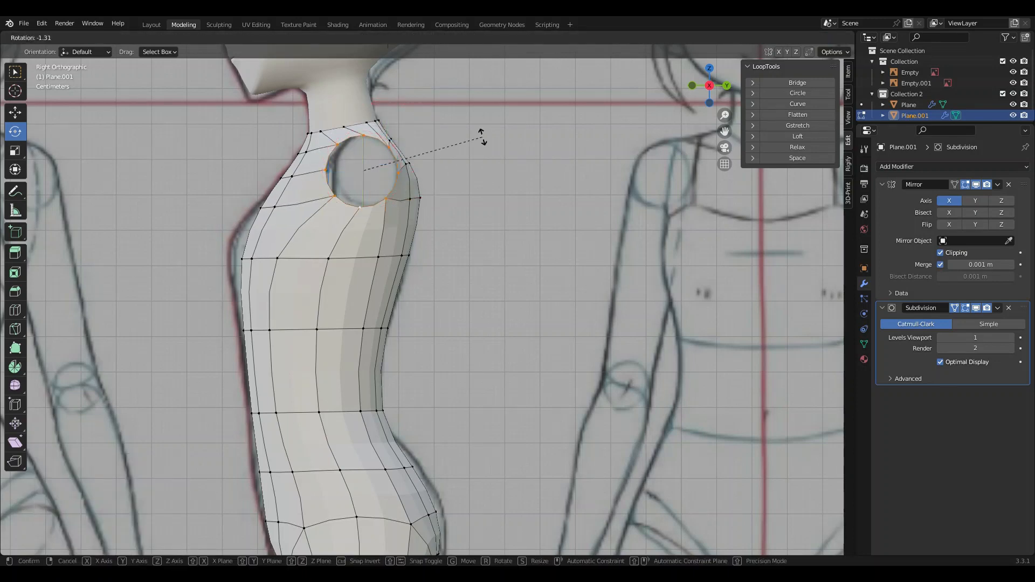
click(471, 125)
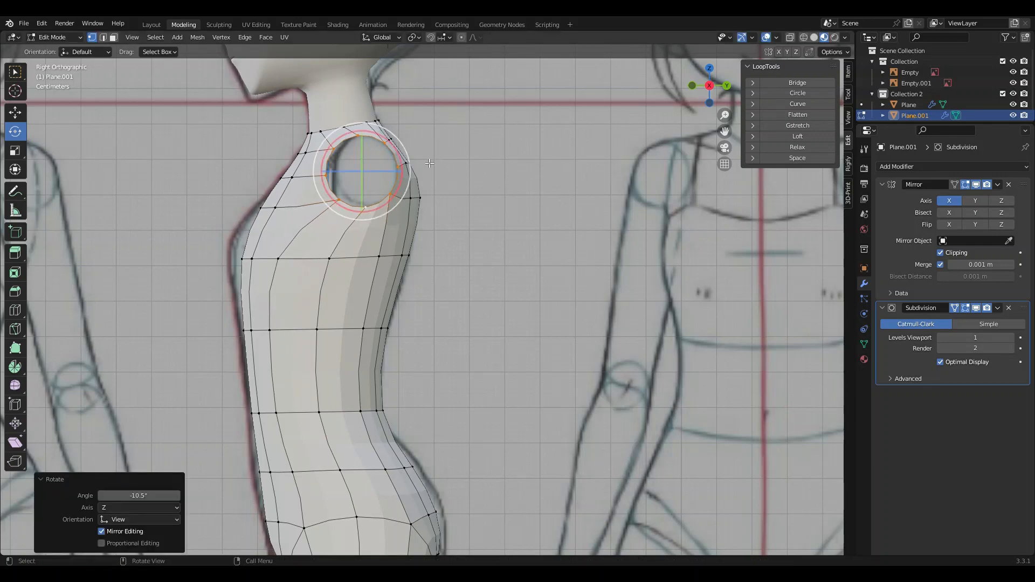
Move the six torso side vertices between the chest and waist rows about 0.047 m toward the back
click(276, 264)
shift+click(328, 261)
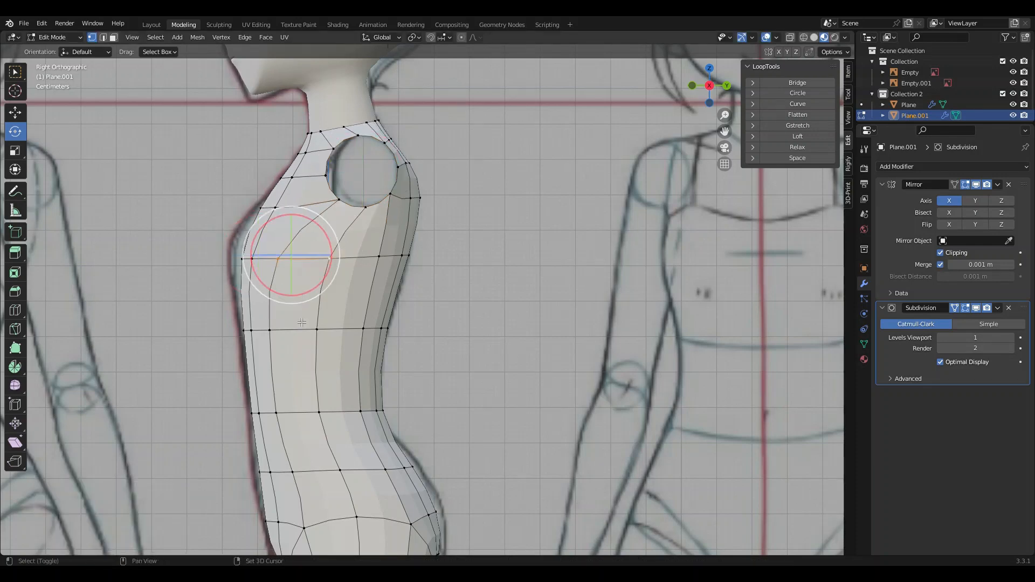
shift+click(275, 339)
shift+click(318, 337)
shift+click(286, 419)
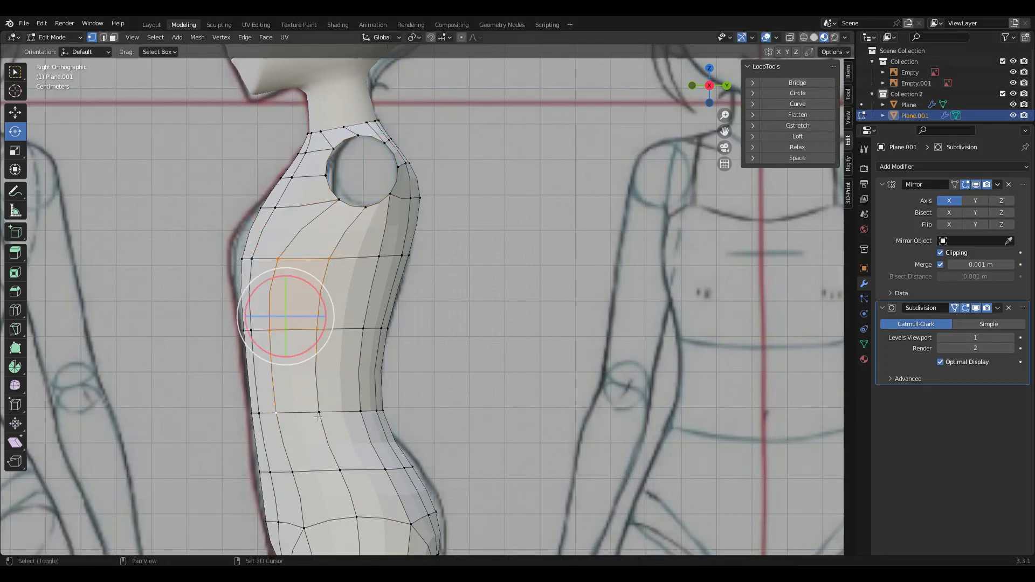
shift+click(318, 415)
key(g)
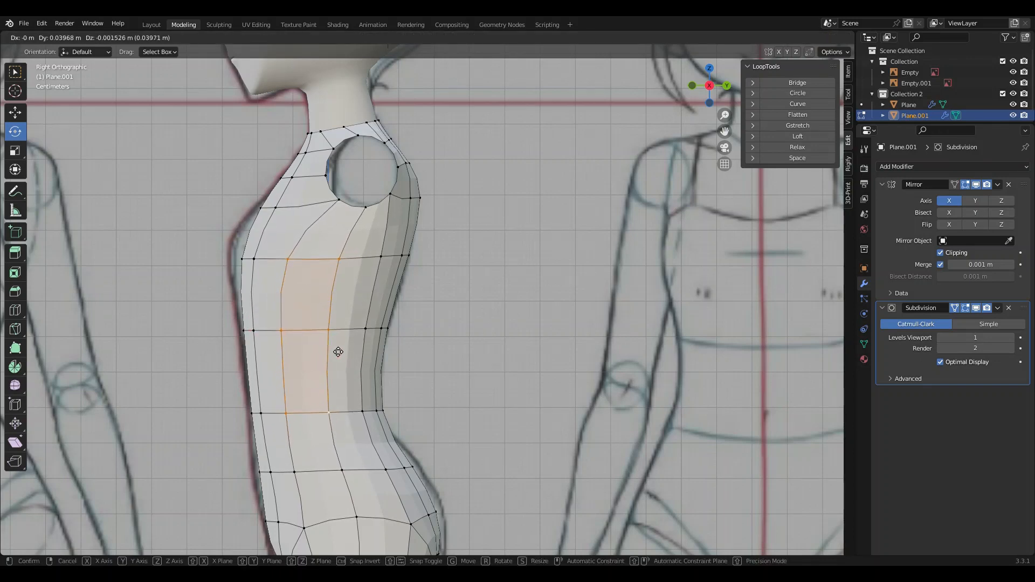
click(340, 351)
Select the armhole edge loop and rotate it -1.84° in the back view
middle_drag(339, 351, 310, 259)
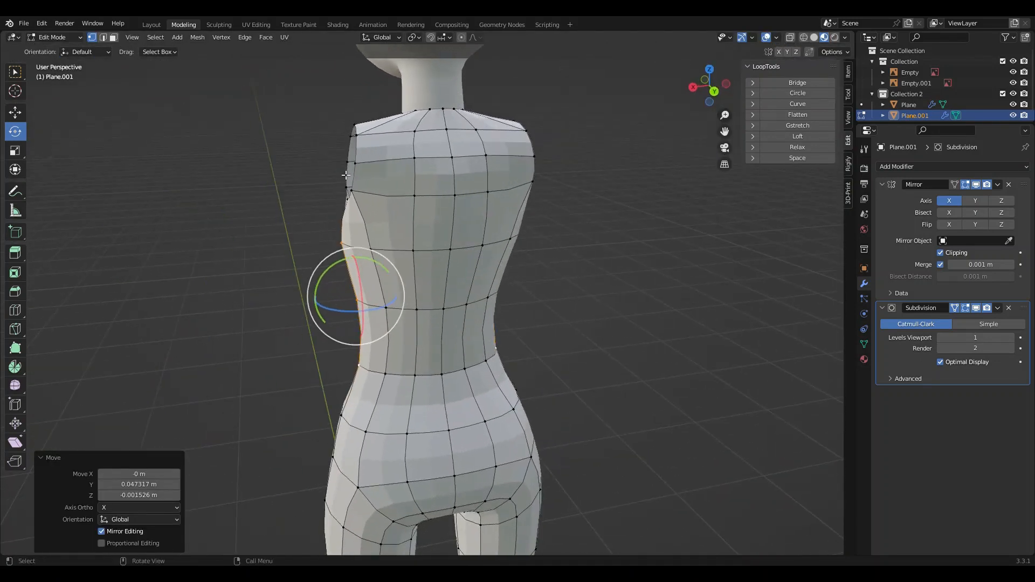
alt+click(354, 173)
click(715, 95)
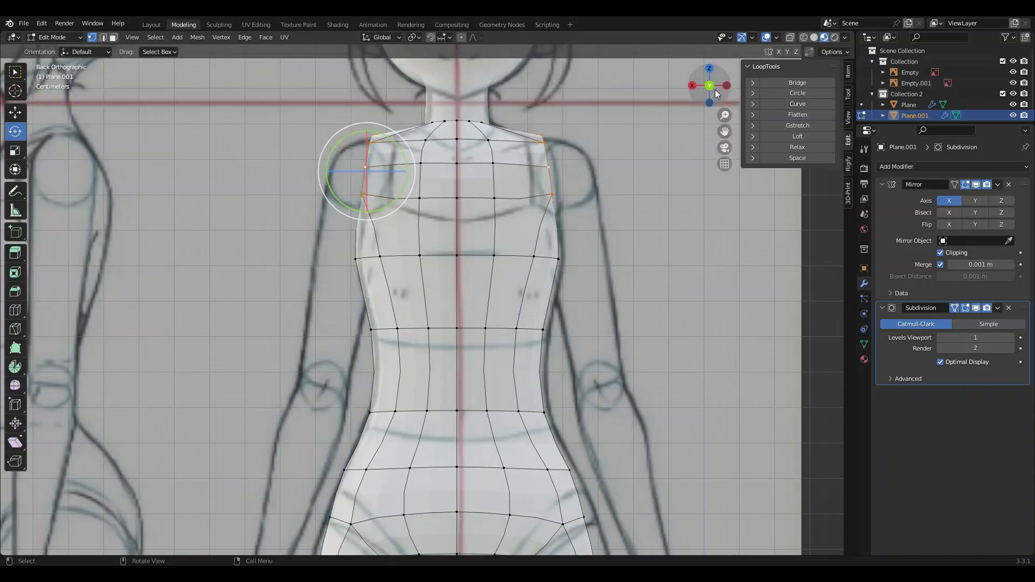
key(r)
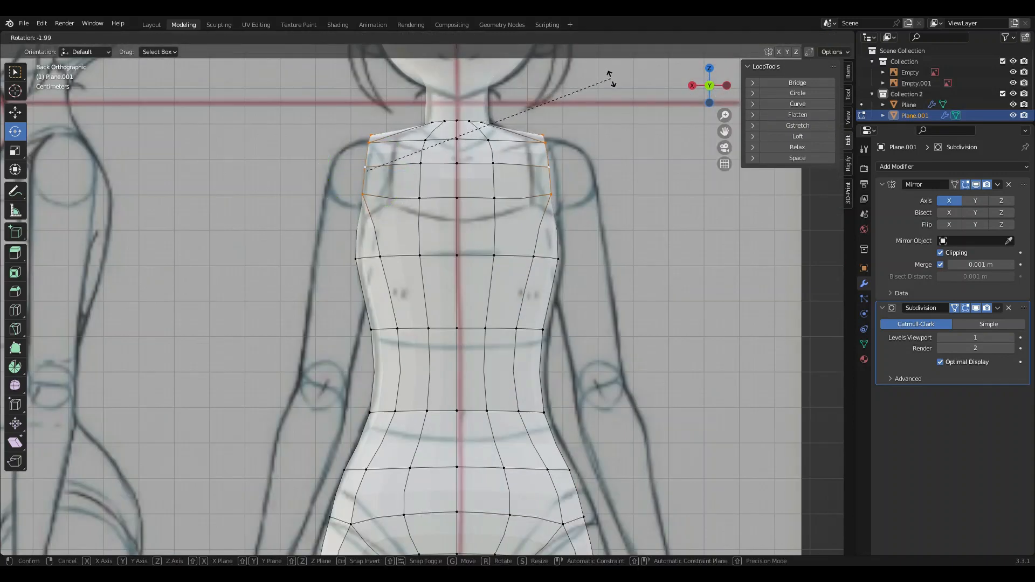
click(612, 76)
In the front view, move the torso's outer side vertex below the armhole about 0.026 m inward
click(709, 86)
click(710, 86)
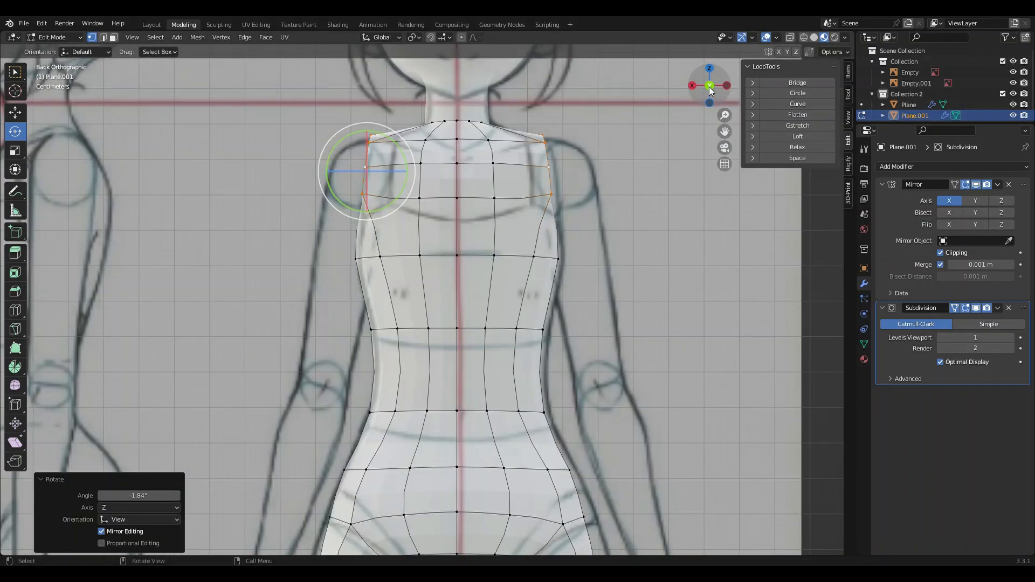
click(709, 87)
click(503, 266)
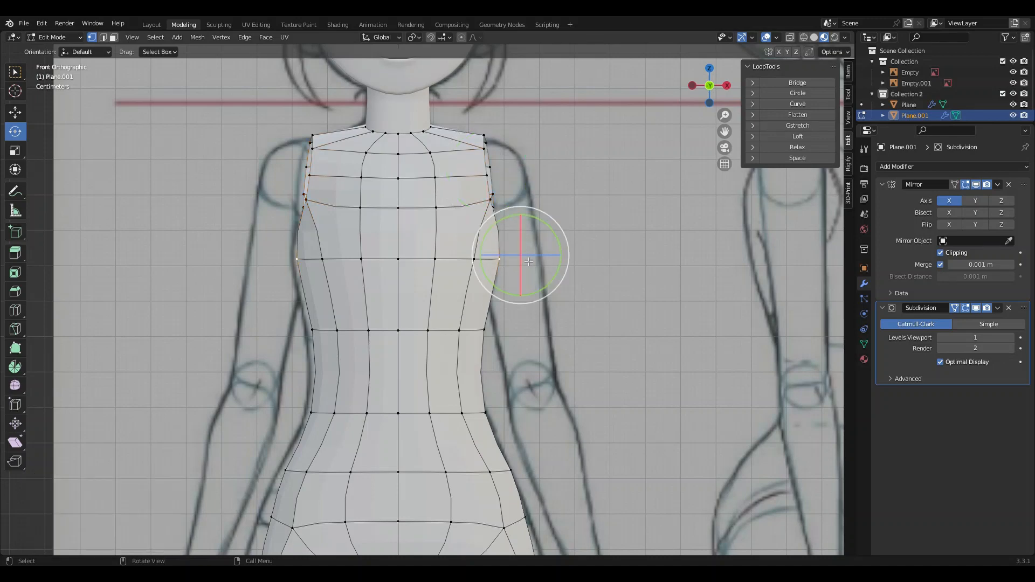
key(g)
click(519, 266)
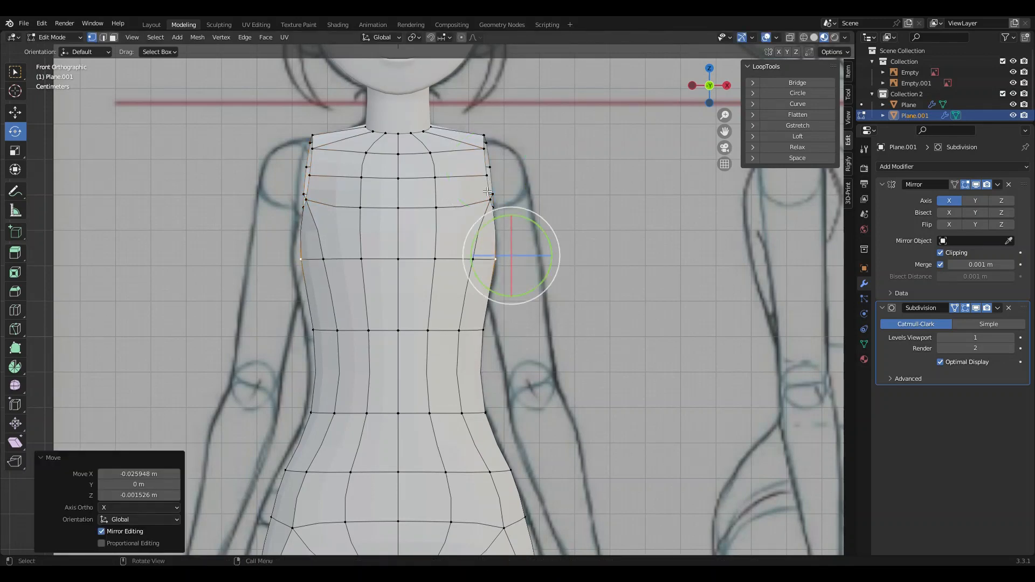
Duplicate the armhole edge loop about 0.06 m outward and rotate the copy 72.7°
alt+click(487, 193)
key(shift+d)
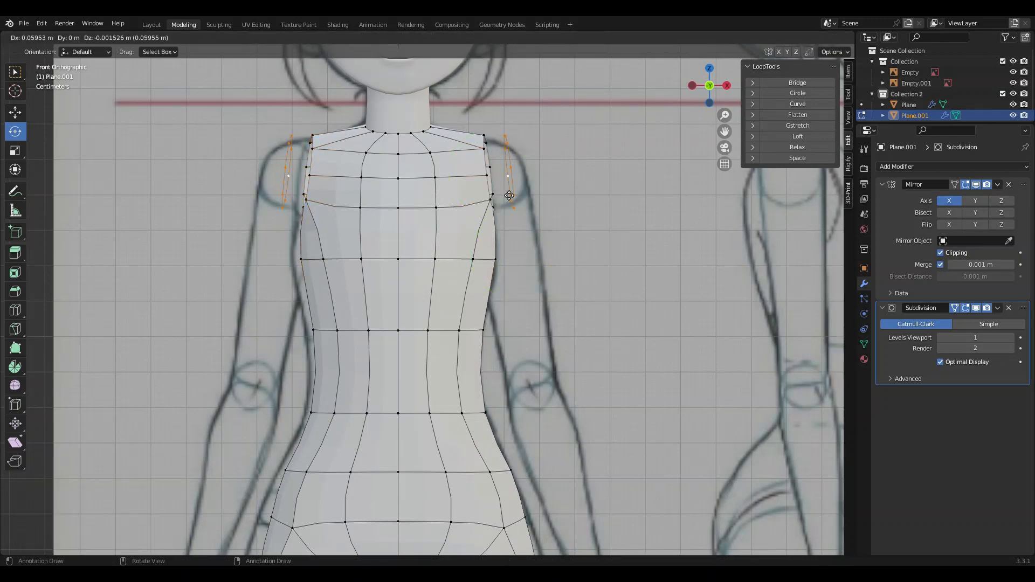
click(507, 183)
key(r)
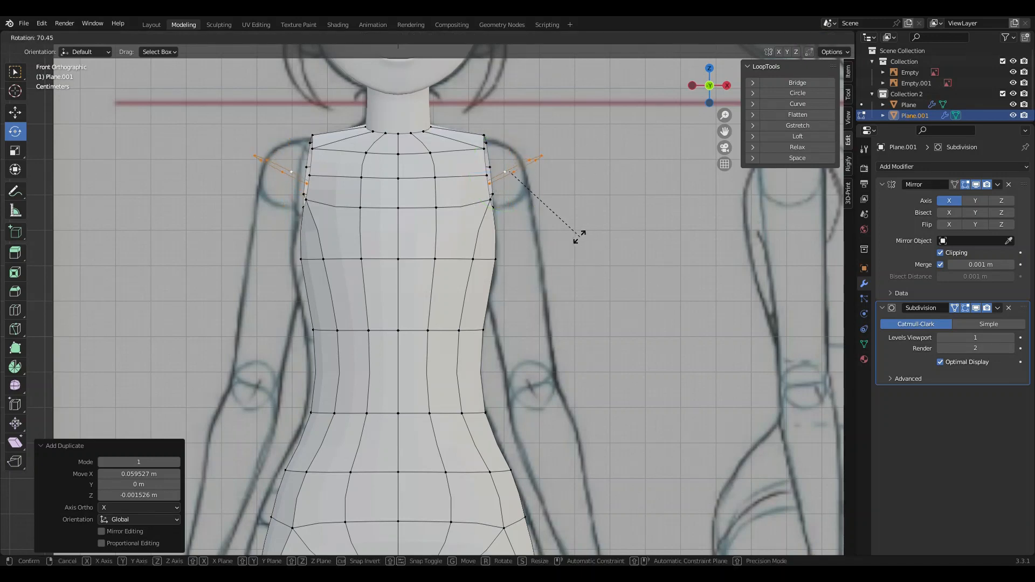
click(566, 232)
Move the duplicated loop about 0.38 m down onto the upper arm and tilt it with a trackball rotation of 0.573° and 7.45°
key(g)
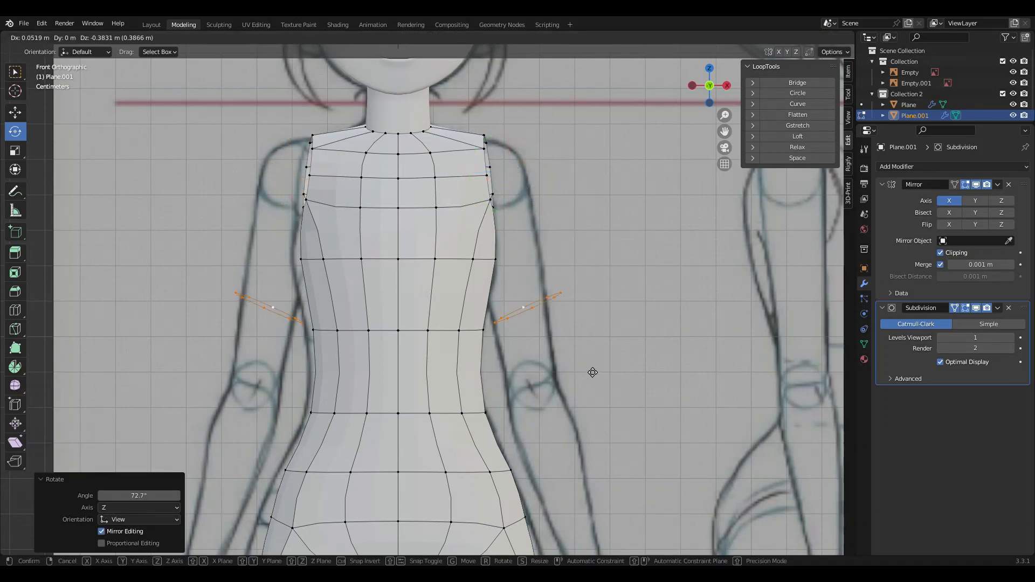
click(587, 369)
key(r)
key(r)
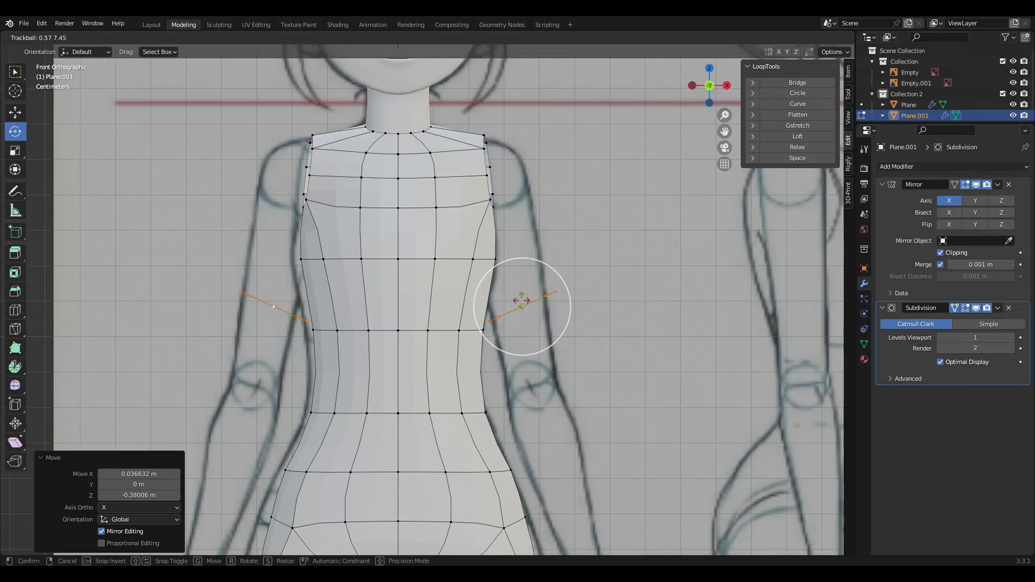
key(Return)
Scale the upper-arm loop to 0.905 and rotate it 4.44° to fit the reference arm's width
scroll(705, 249, down, 4)
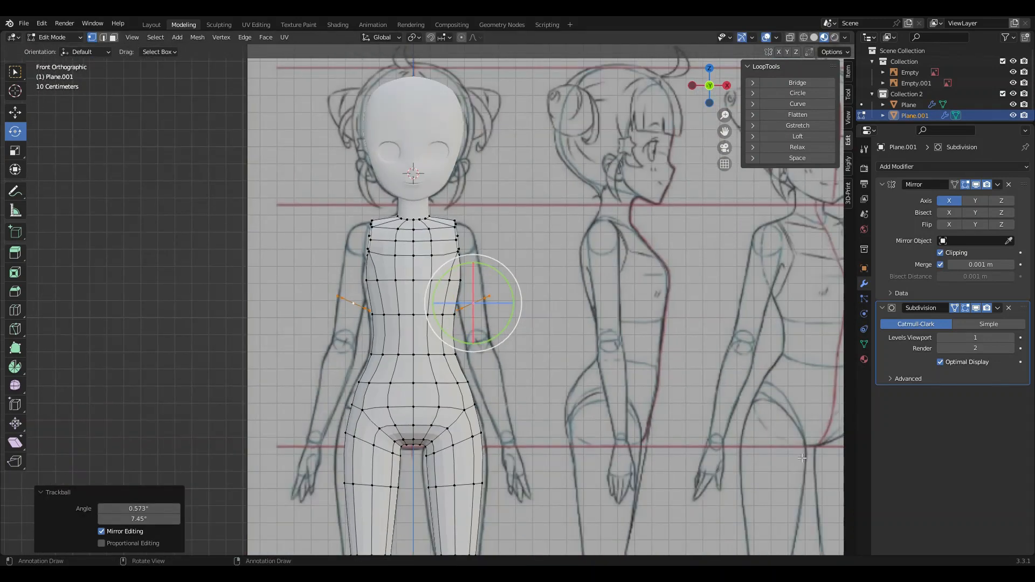
scroll(802, 458, up, 5)
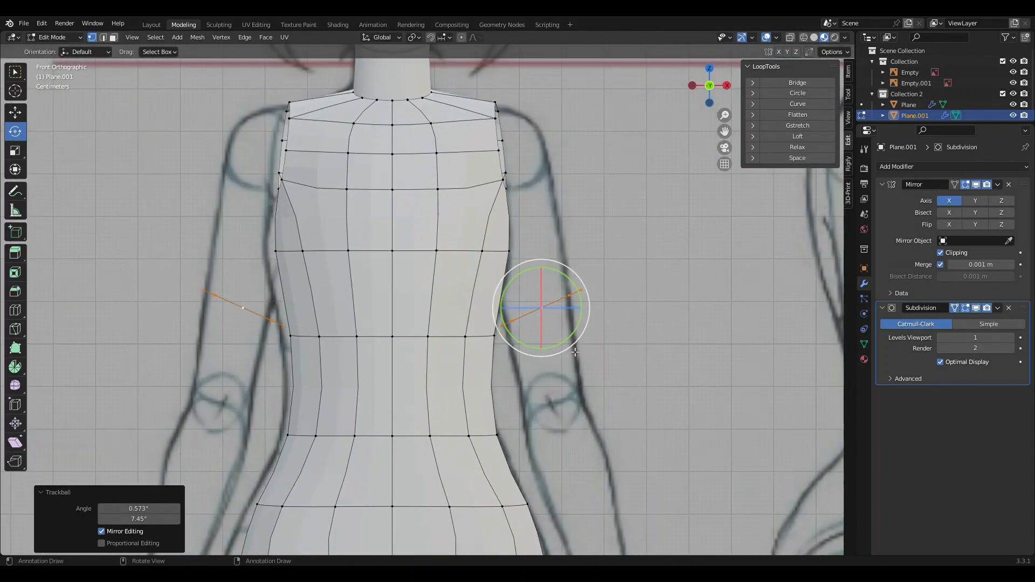
key(s)
click(647, 319)
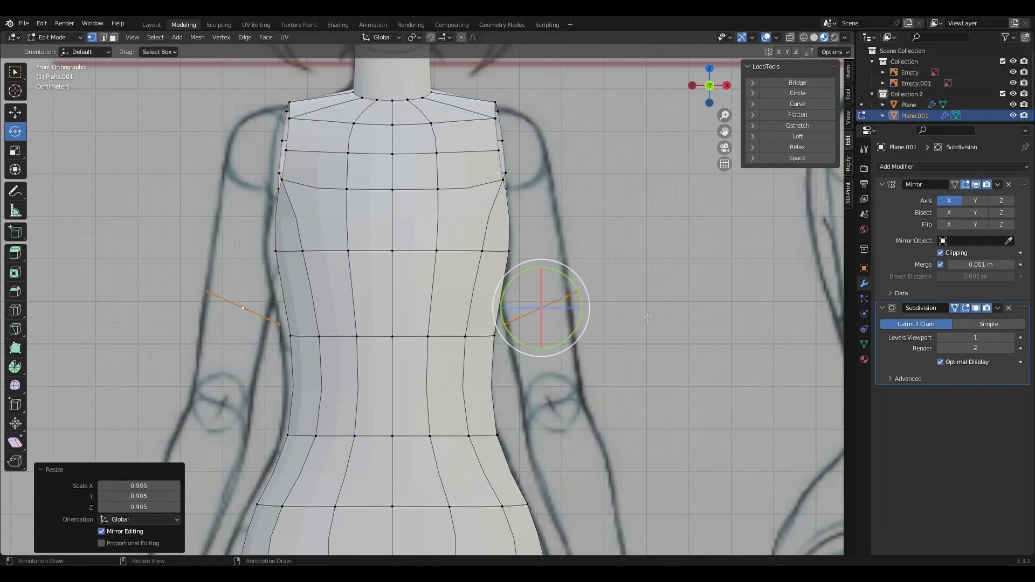
key(r)
click(649, 319)
Move the upper-arm loop about 0.135 m up and 0.039 m inward, and rotate it 3.4°
key(g)
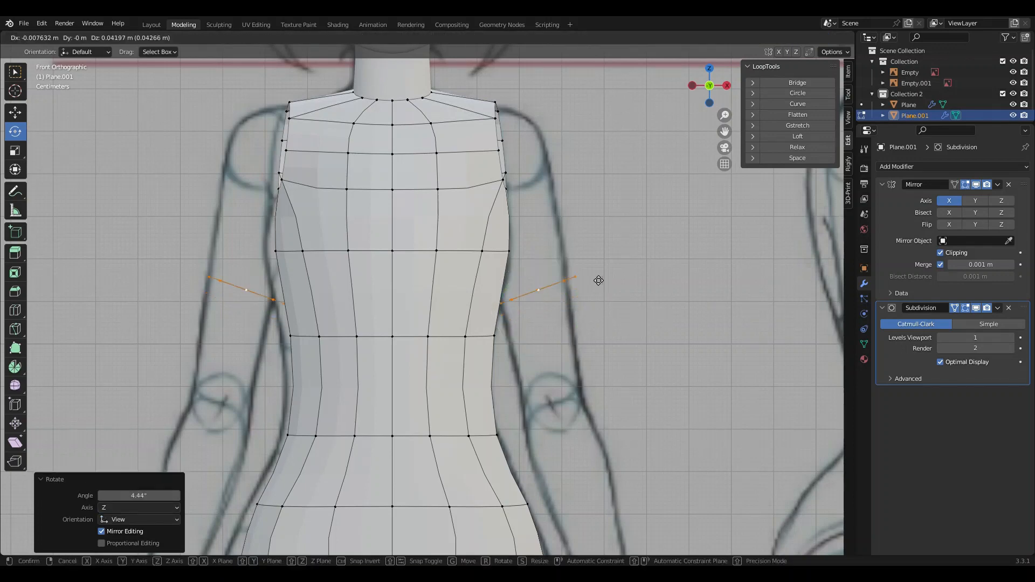
click(586, 244)
key(r)
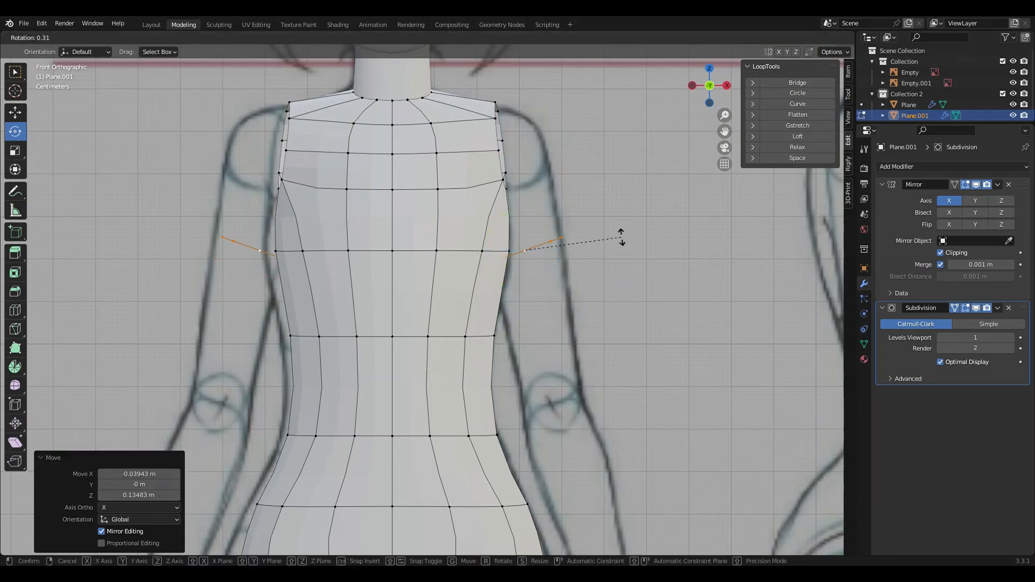
click(623, 247)
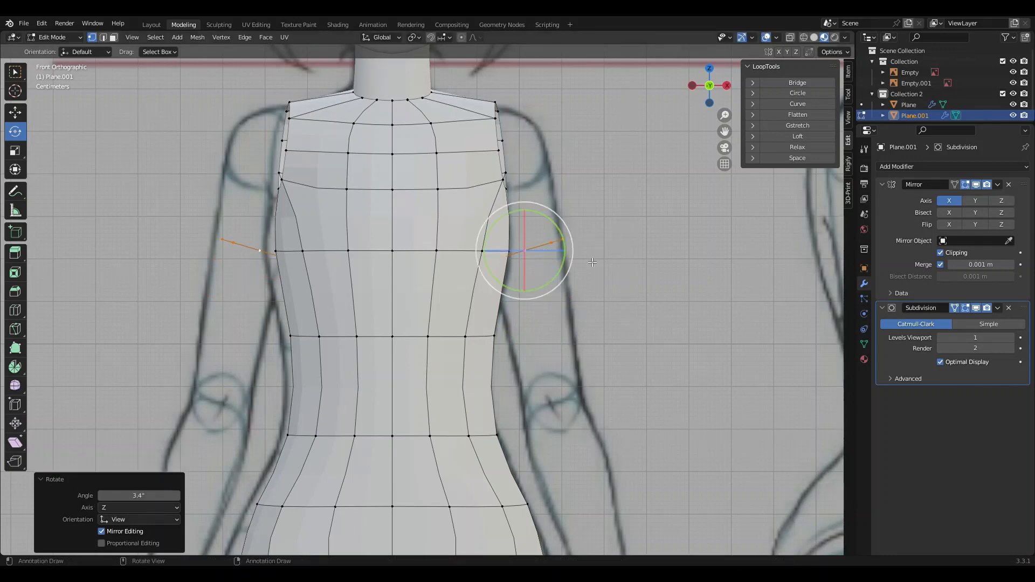
Extrude the arm loop about 0.3 m down toward the elbow, scale its end to 0.759 and rotate it 5.48°
key(e)
click(616, 389)
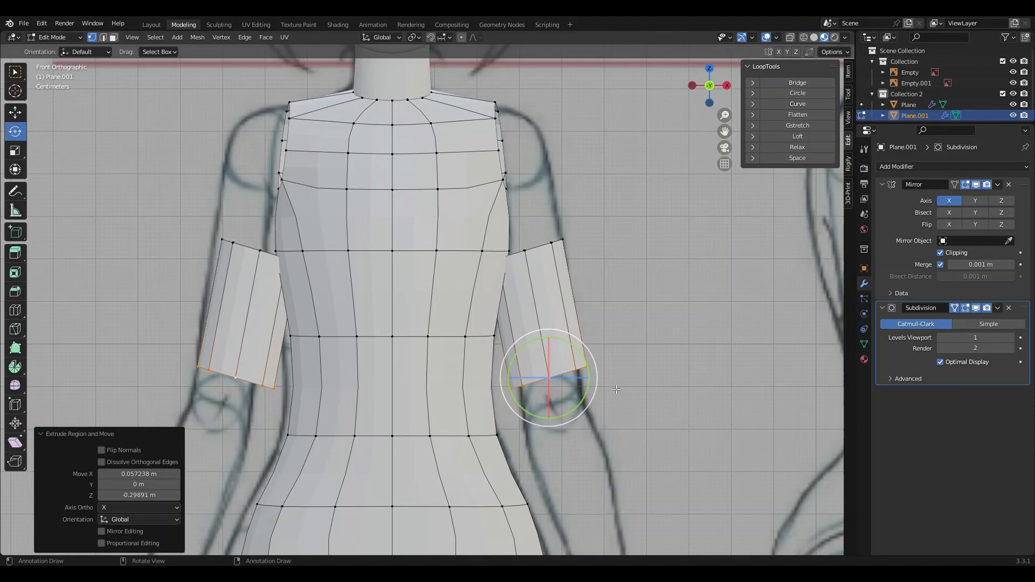
key(s)
click(701, 358)
key(r)
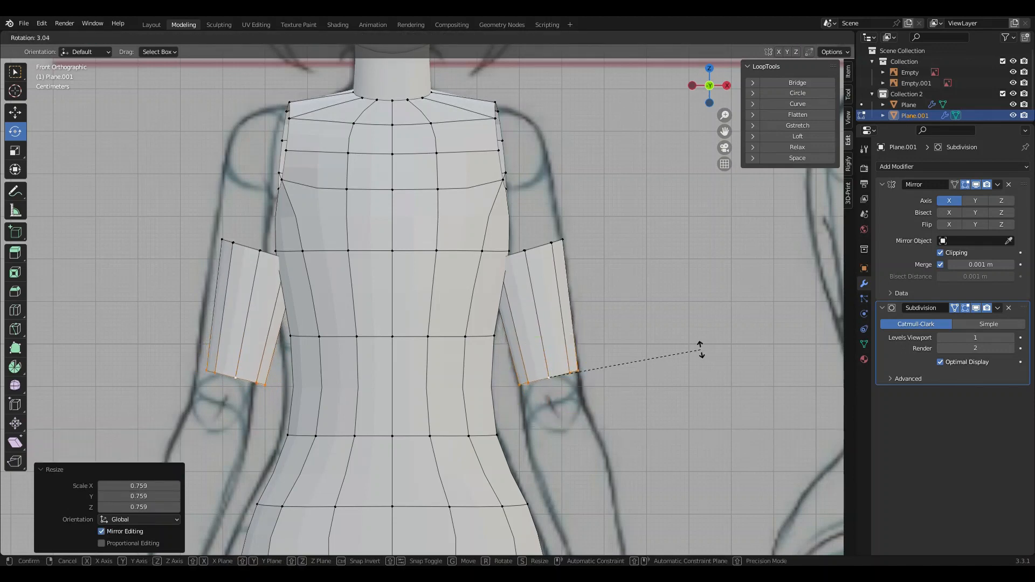
click(698, 357)
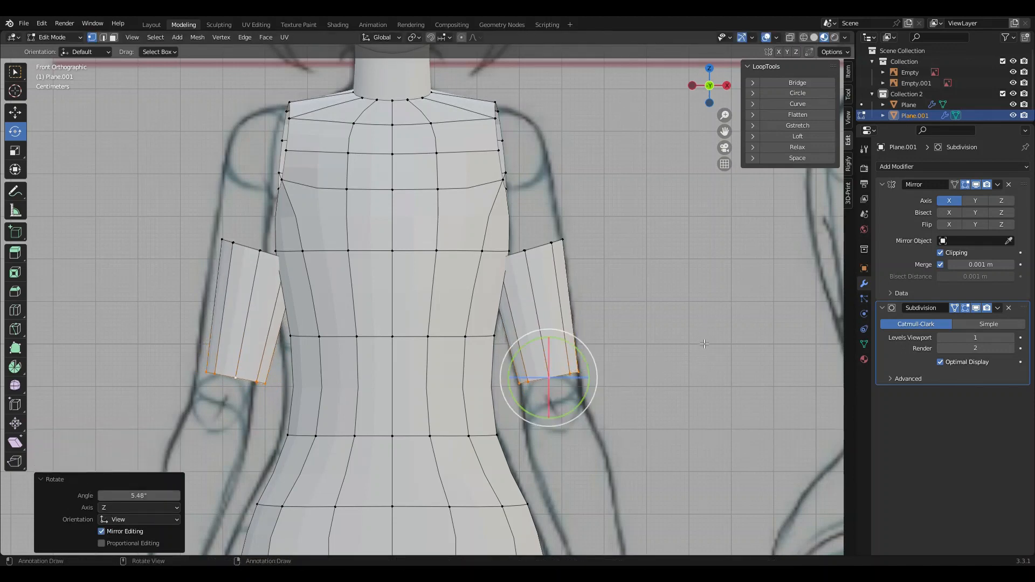
Extrude the arm's lower edge about 0.069 m down onto the elbow circle and rotate the new loop -3.66°
key(e)
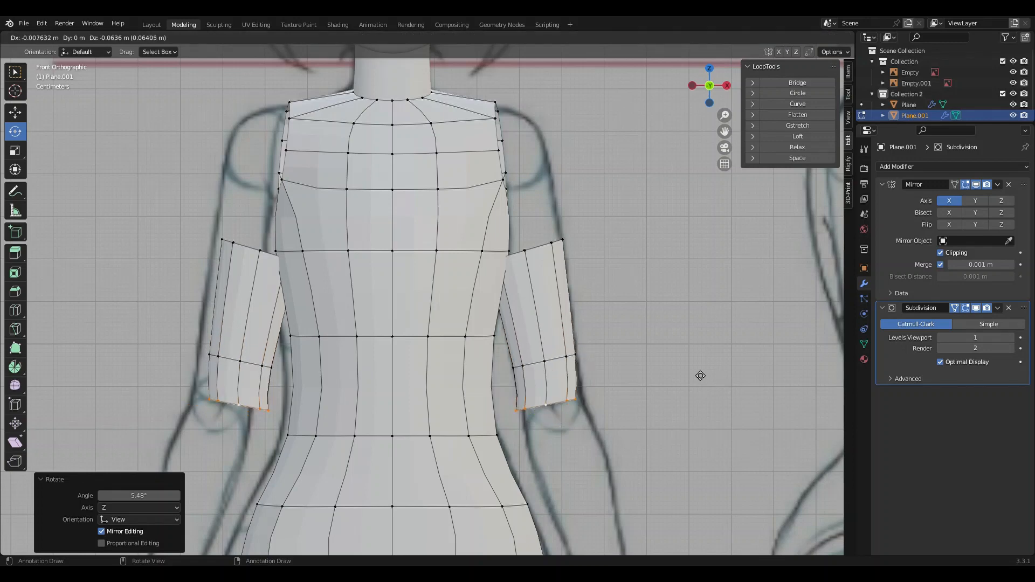
click(709, 378)
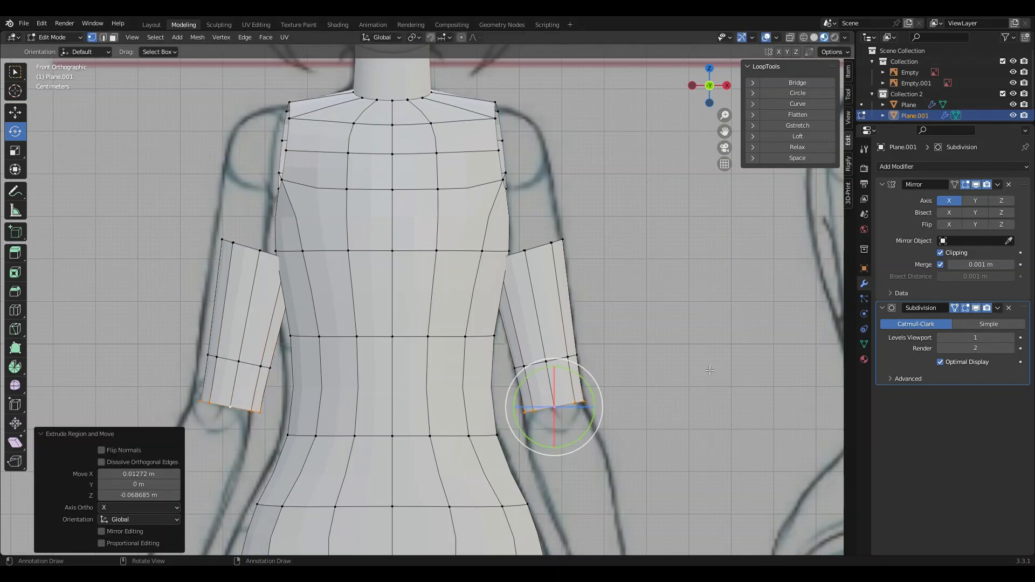
key(r)
click(706, 362)
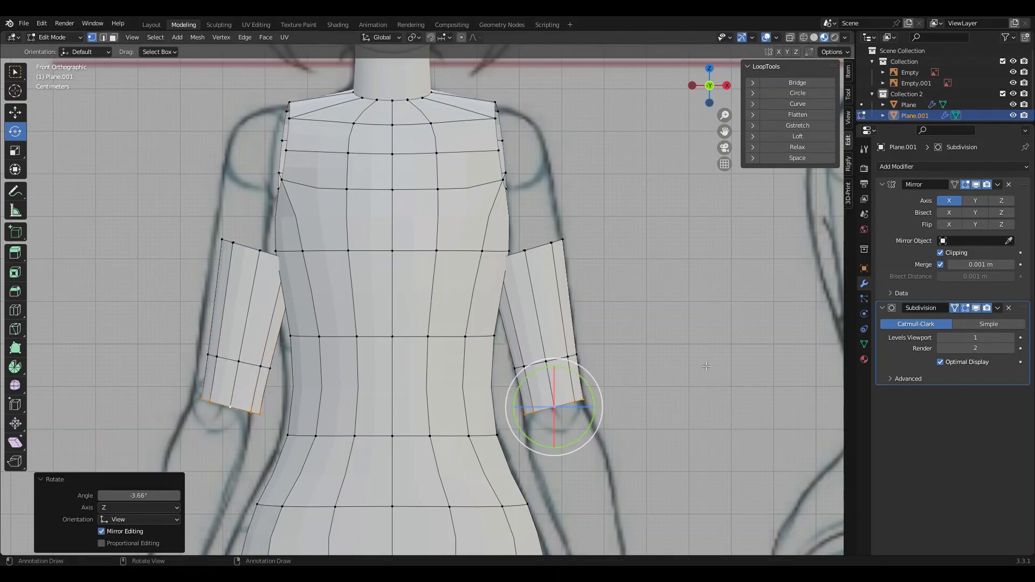
Extrude the arm's lower edge loop about 0.073 m down and 0.021 m outward, past the elbow
scroll(640, 407, down, 1)
shift+middle_drag(640, 407, 554, 273)
key(g)
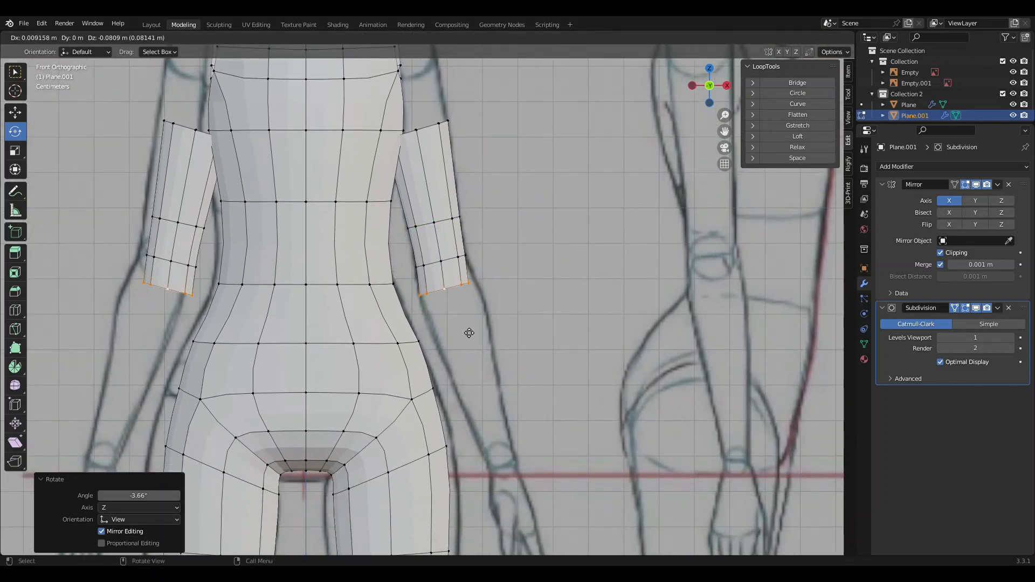
click(471, 331)
Turn off the Subdivision modifier's viewport display and show the mesh in wireframe over the reference drawing
click(977, 308)
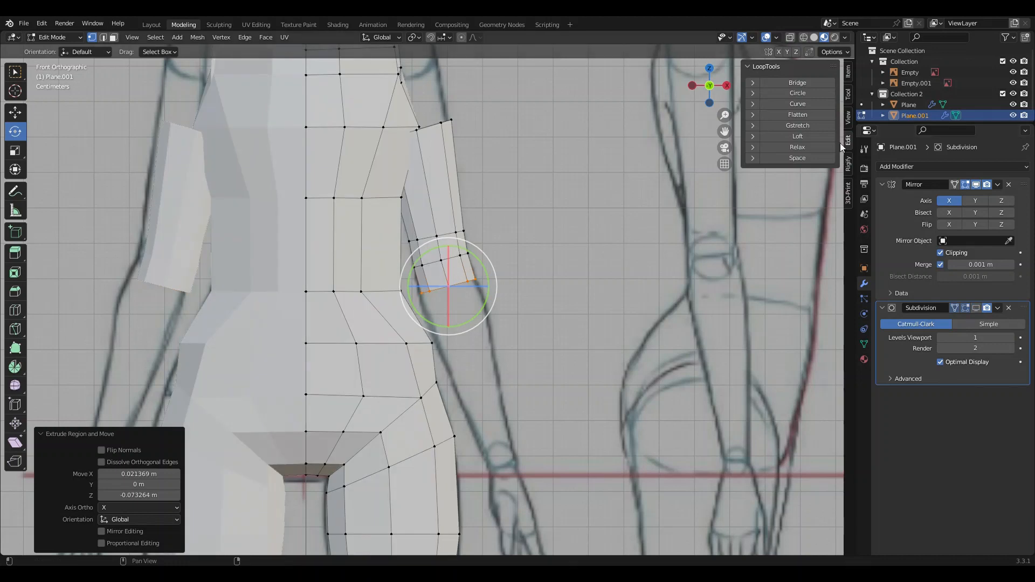
click(815, 37)
click(804, 37)
scroll(457, 271, up, 1)
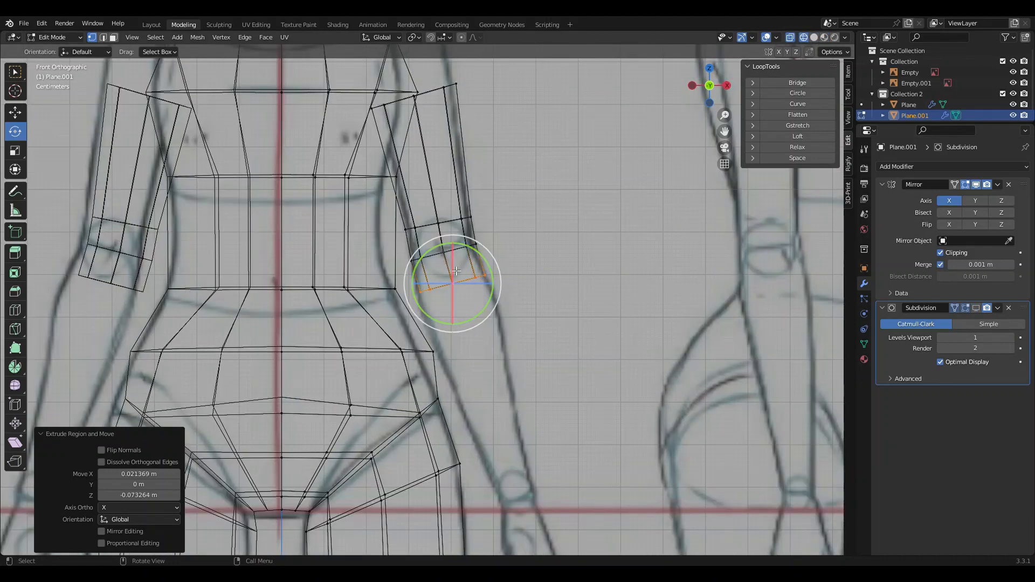
Scale the new forearm loop to 1.113 and move it about 0.067 m down and 0.017 m outward
key(s)
click(513, 296)
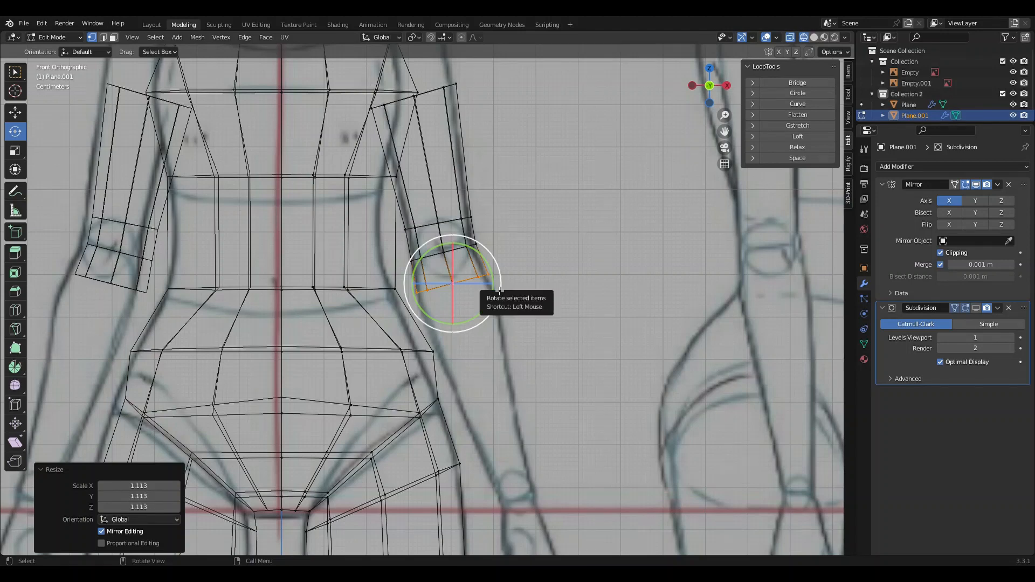
key(g)
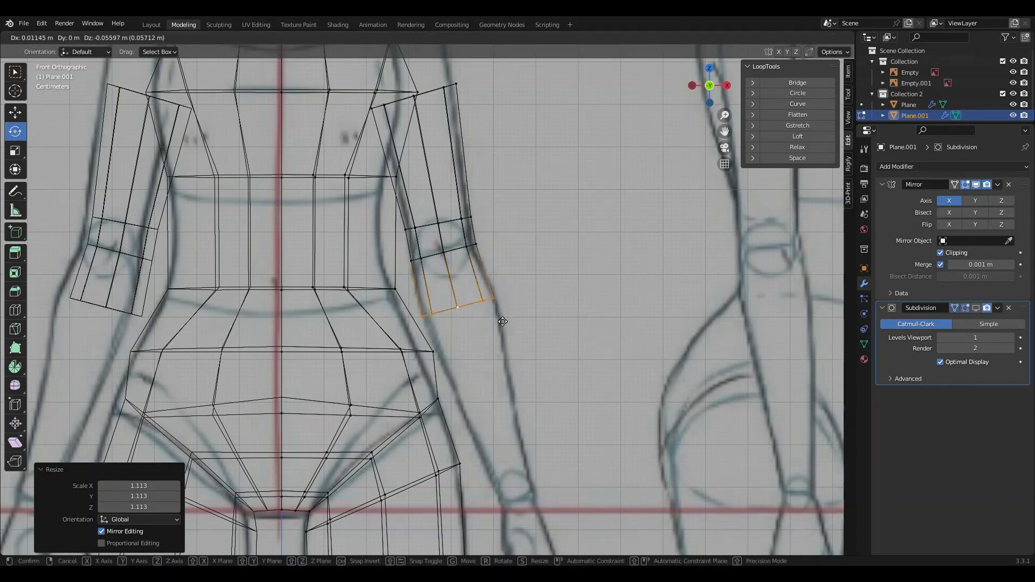
click(507, 321)
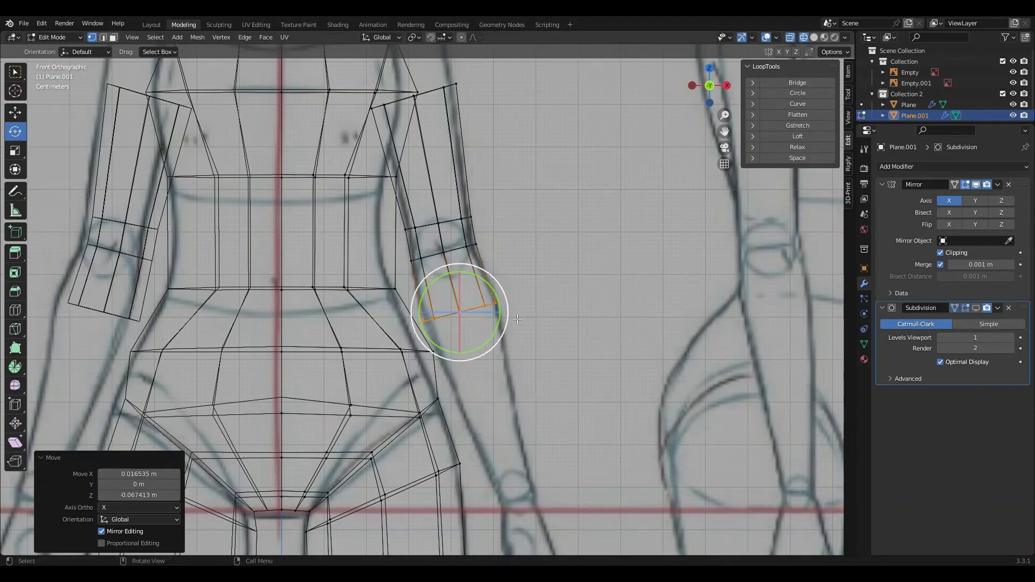
Rotate the upper-forearm loop -1.46° and scale it to 0.962 to fit the reference outline
key(r)
click(545, 308)
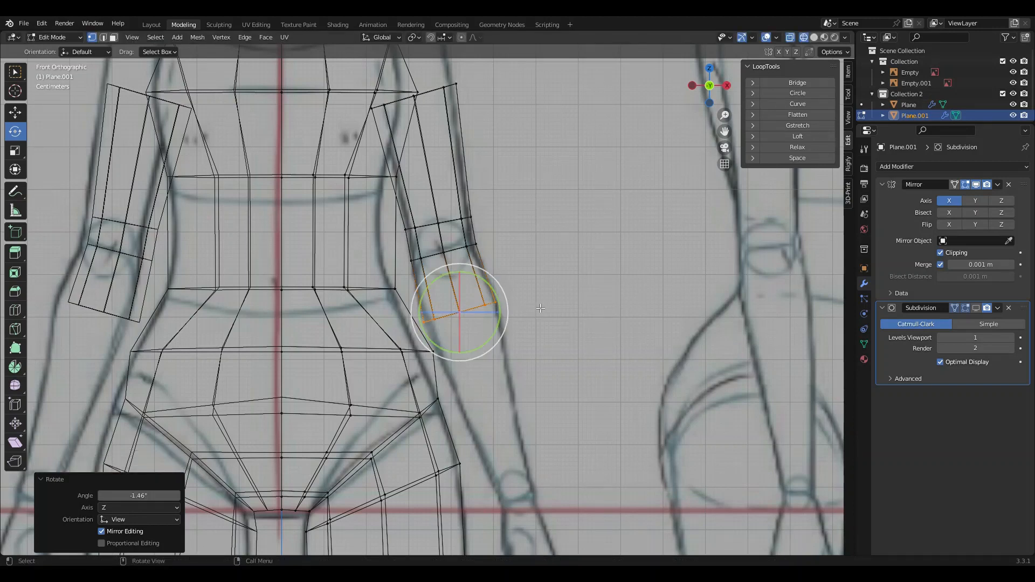
key(s)
click(534, 307)
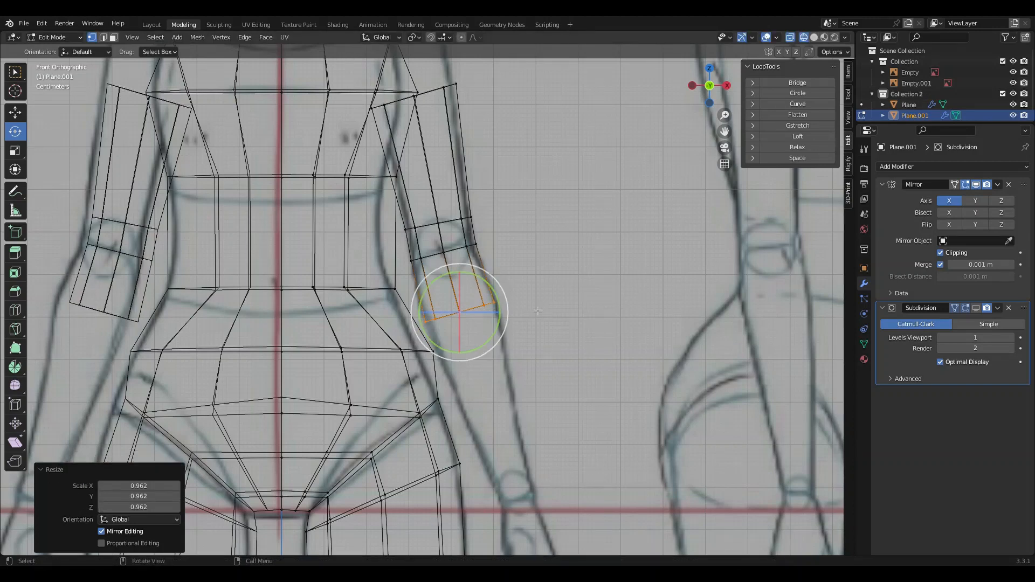
Extrude the forearm about 0.425 m down and 0.13 m outward to the wrist, and scale its end loop to 0.453
key(e)
click(592, 493)
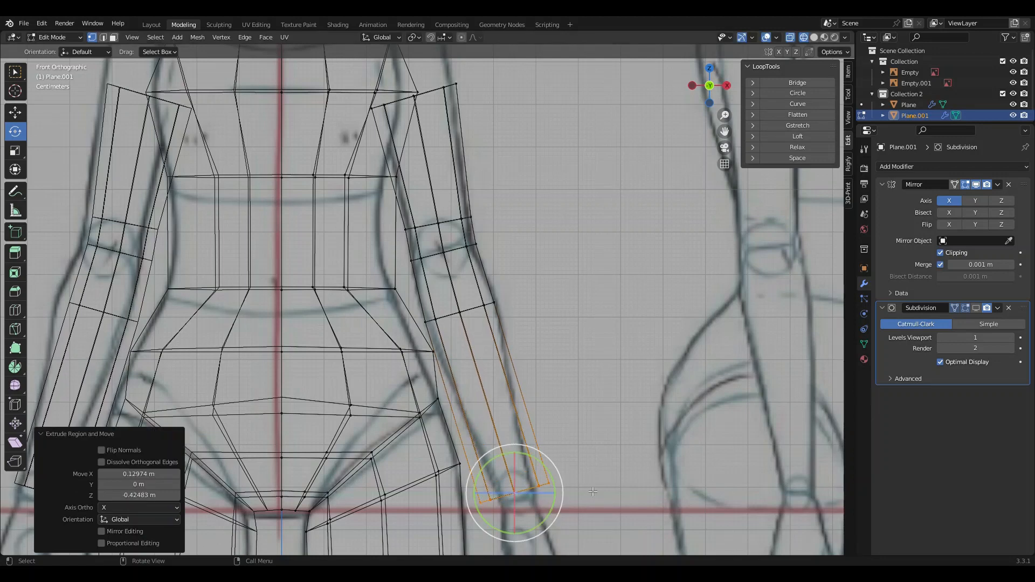
key(s)
click(563, 471)
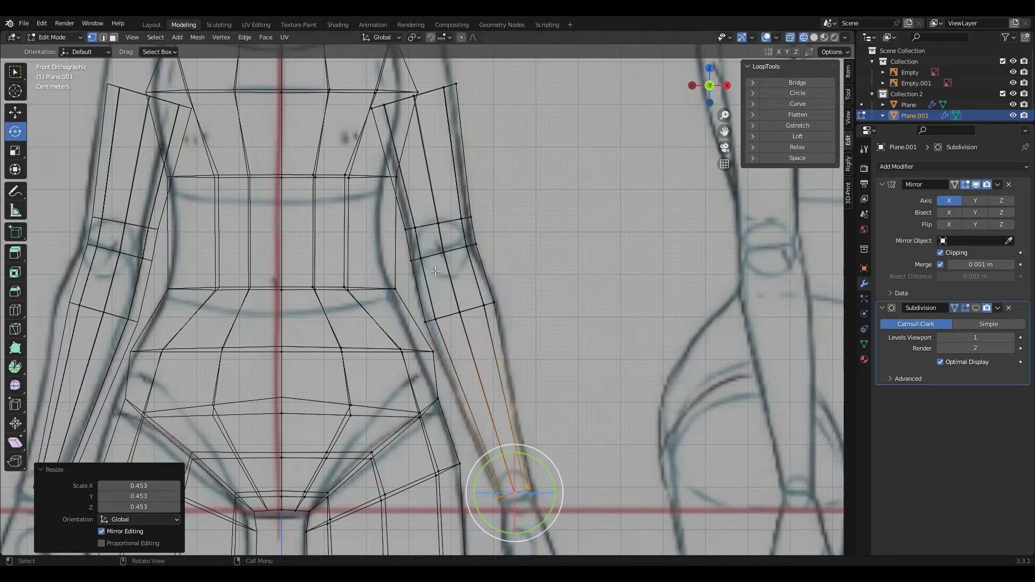
scroll(422, 205, down, 4)
scroll(435, 147, up, 3)
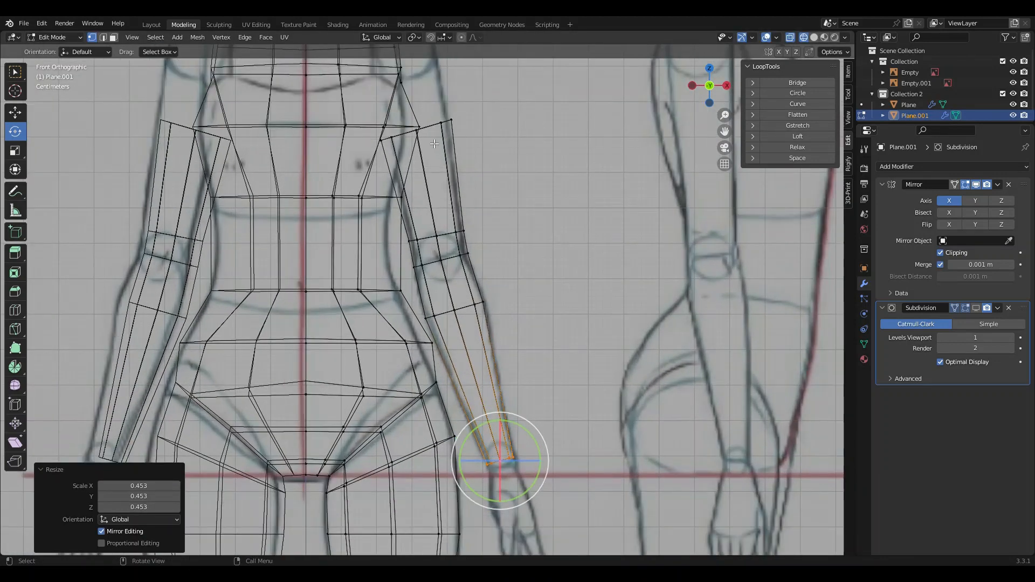
Select the elbow edge loop, return to solid shading and view the arm from the side and rear
scroll(450, 262, down, 3)
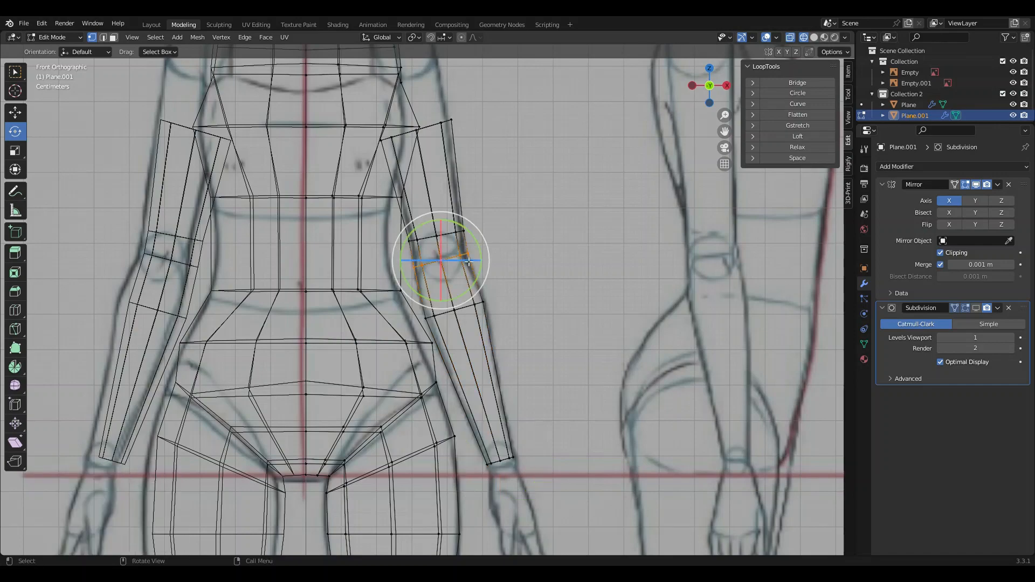
middle_drag(451, 262, 432, 272)
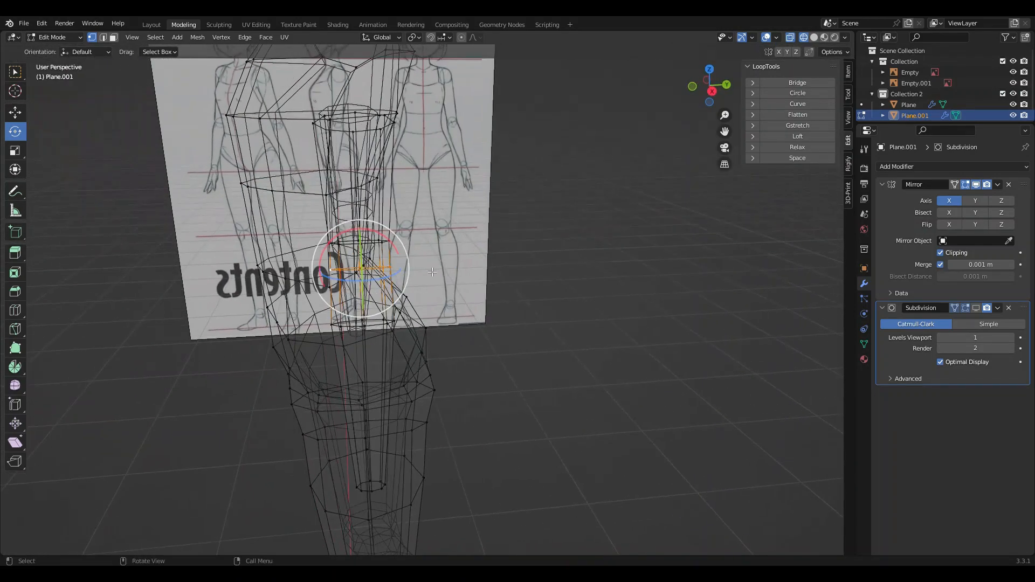
click(815, 37)
click(712, 92)
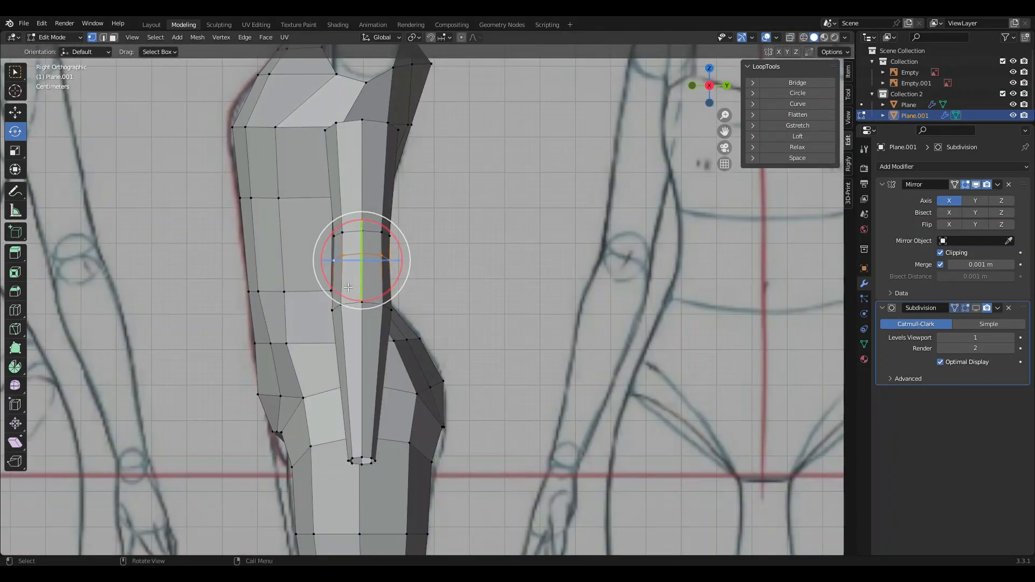
middle_drag(252, 216, 235, 256)
Try to bevel the rear edges of the elbow loop with a width of about 0.031 m
shift+click(356, 242)
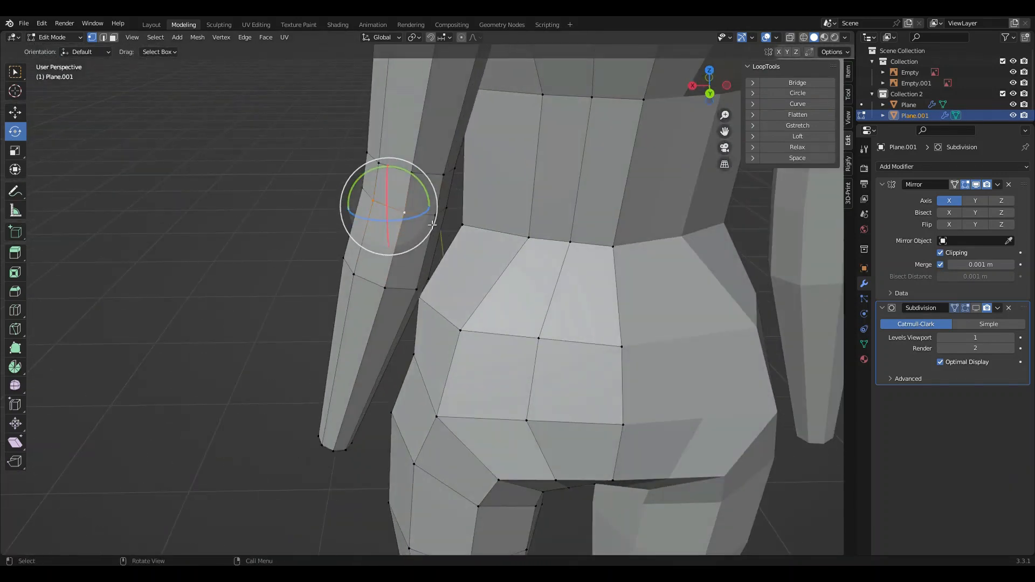
shift+click(435, 216)
click(15, 291)
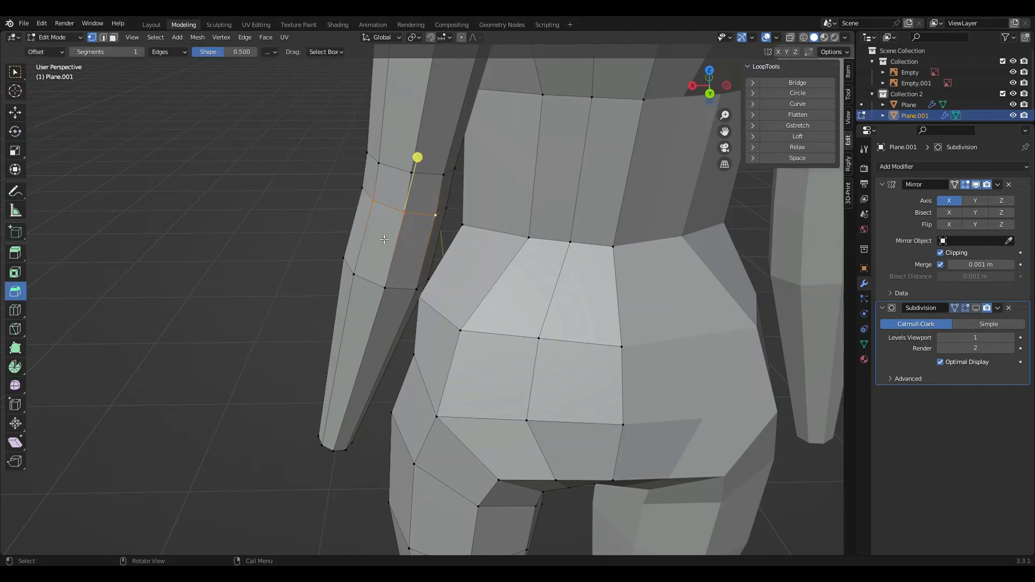
drag(420, 169, 429, 146)
Try a loop cut across the upper forearm, and undo it together with the elbow bevel
middle_drag(330, 192, 529, 157)
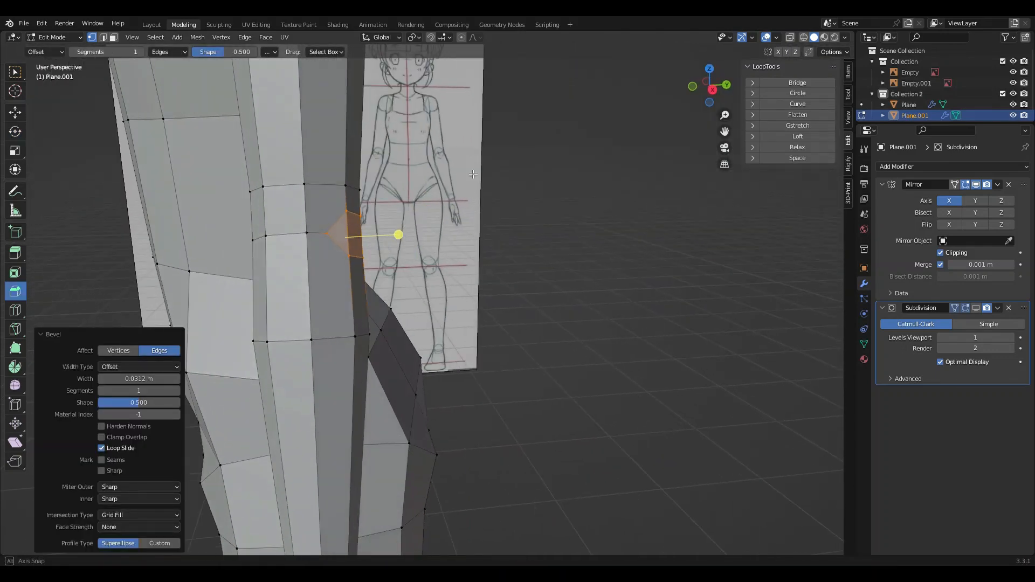
click(713, 91)
click(15, 310)
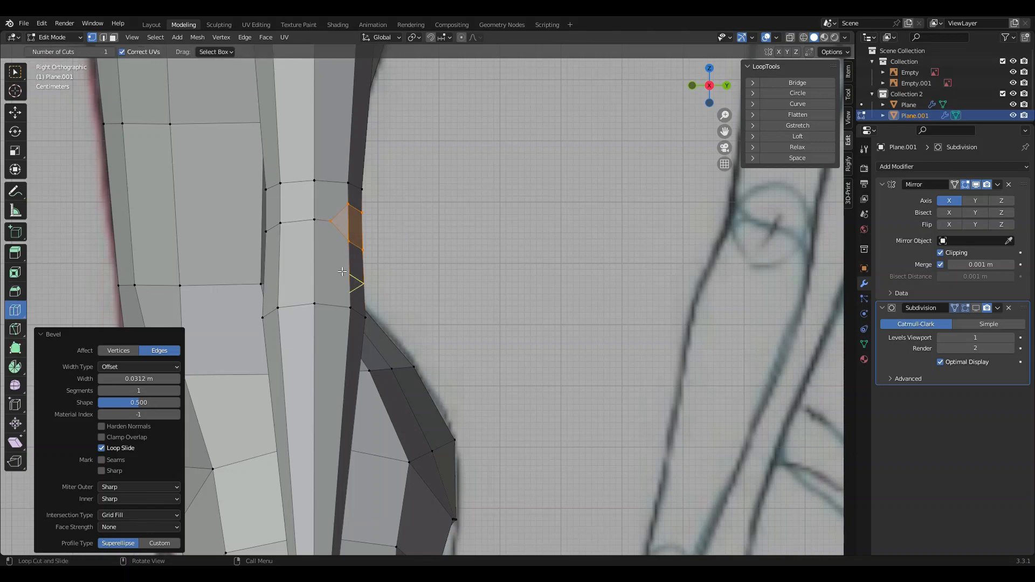
drag(321, 269, 313, 263)
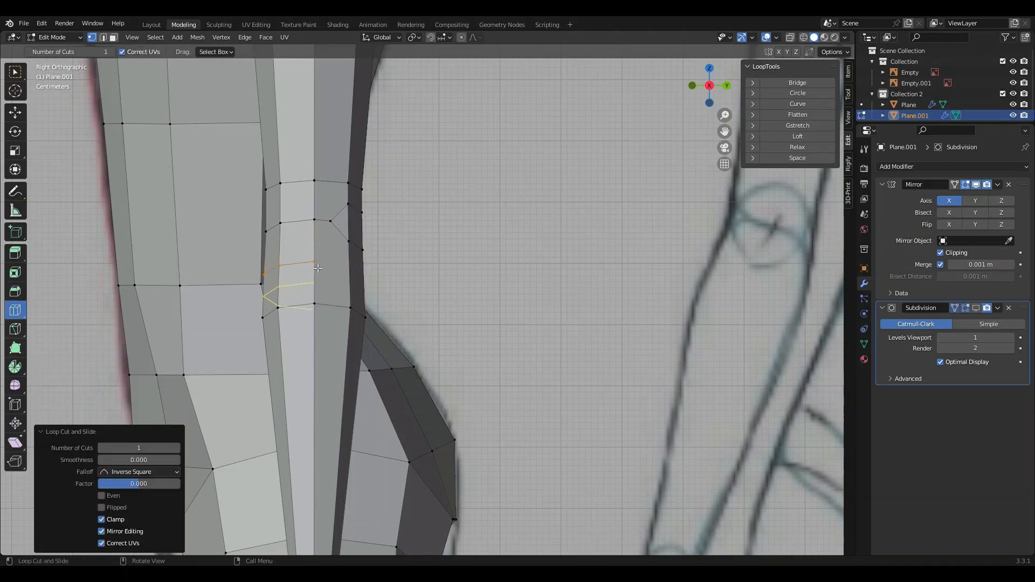
key(ctrl+z)
key(ctrl+z)
Add one loop cut around the arm just below the elbow loop, with a slide factor of about 0.103
click(318, 265)
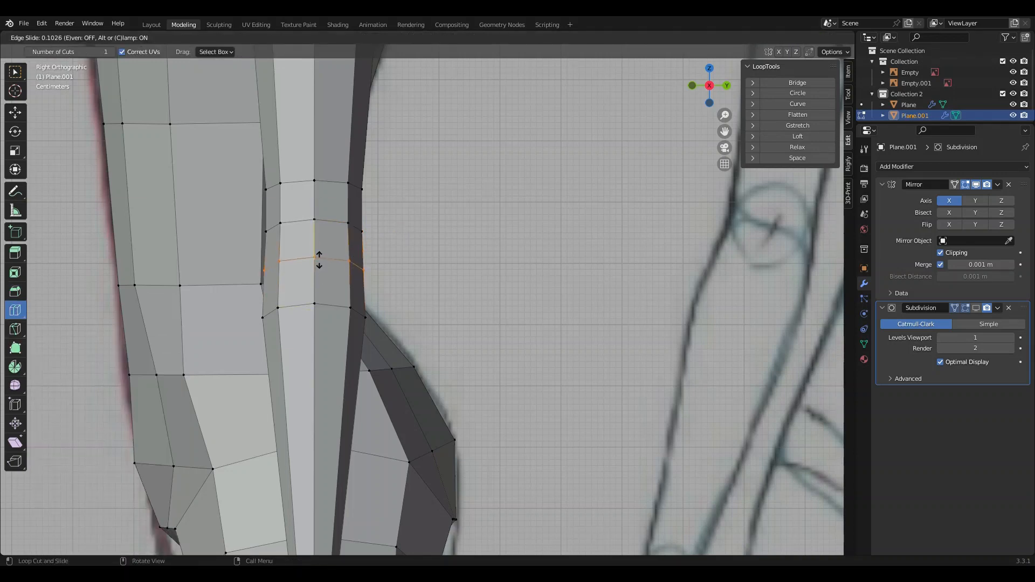
click(319, 259)
click(15, 113)
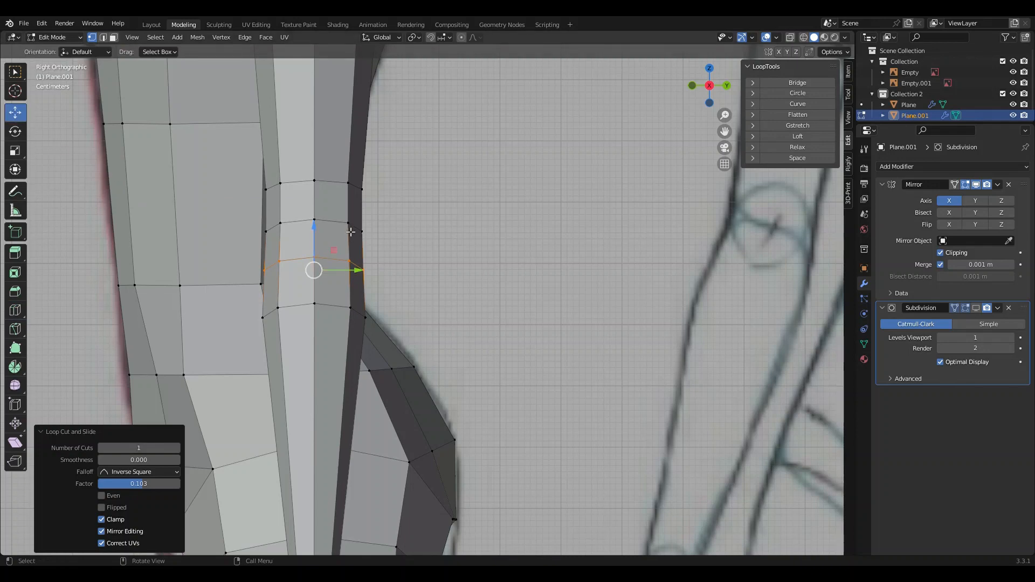
Try to bevel the selected edges of the elbow loop again
middle_drag(350, 232, 182, 243)
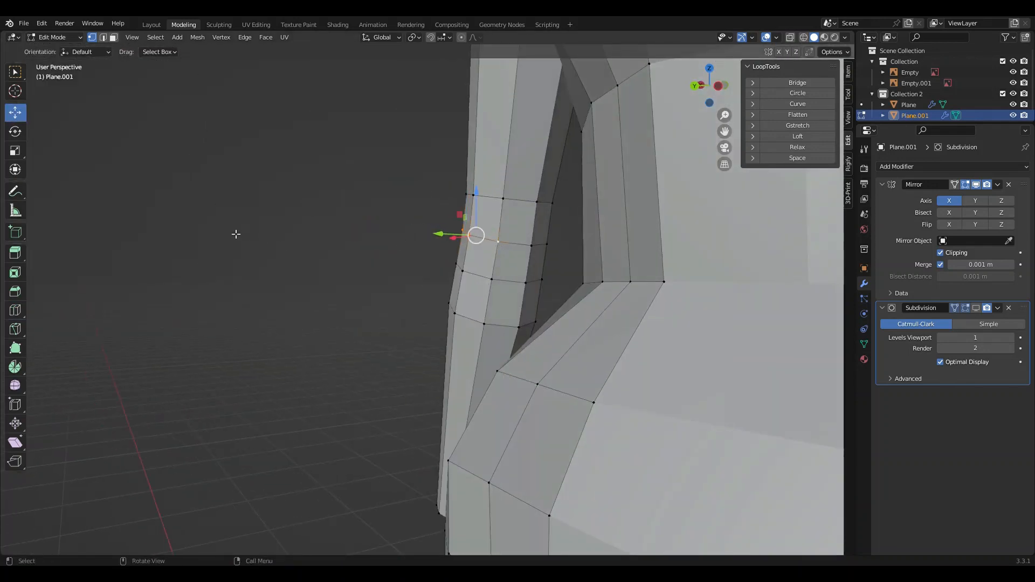
click(16, 291)
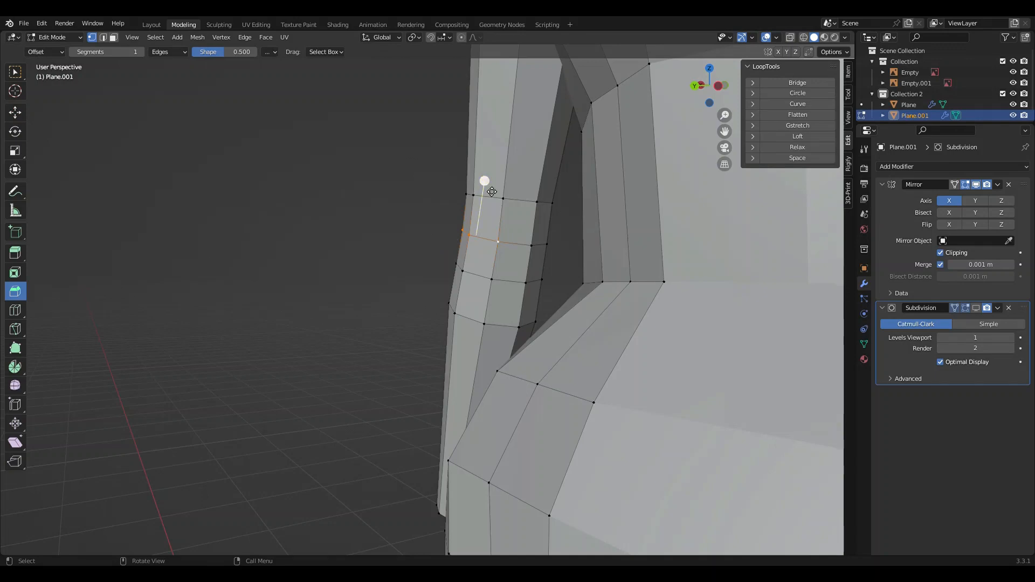
drag(485, 180, 500, 170)
middle_drag(349, 231, 667, 262)
Try to subdivide between vertices on the front of the elbow, and undo back to before the bevel
shift+click(414, 243)
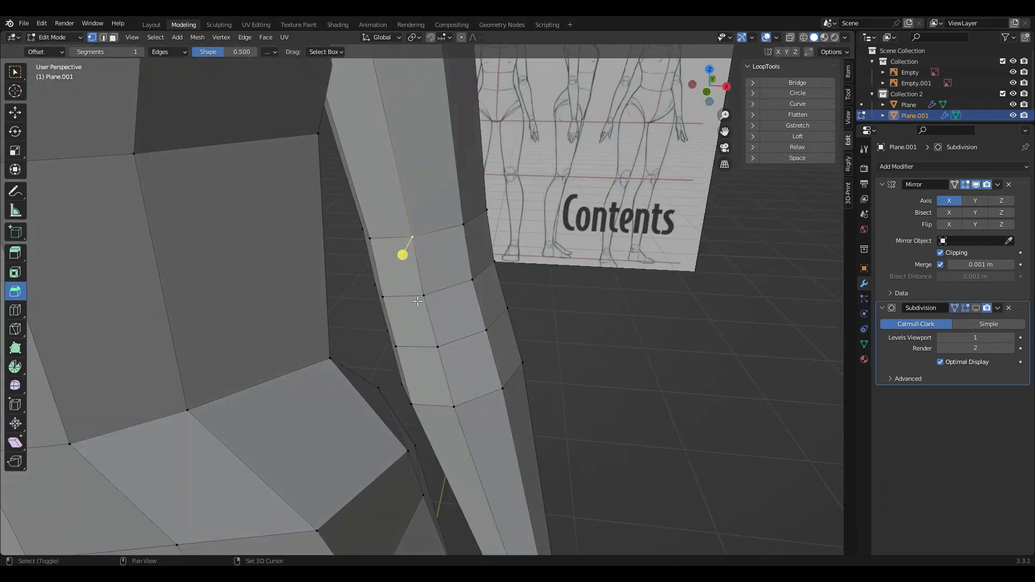
right_click(429, 325)
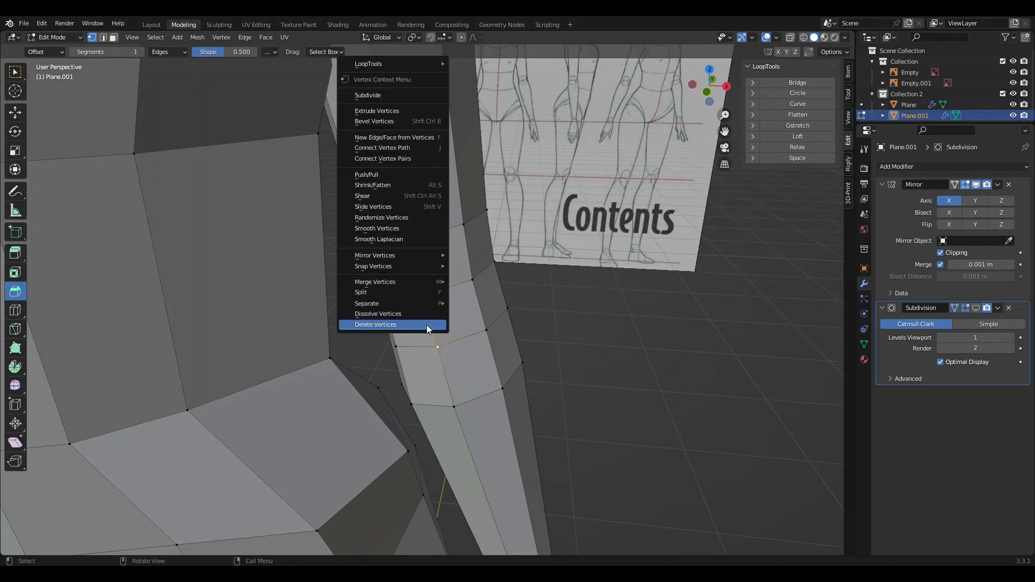
click(382, 95)
middle_drag(420, 258, 392, 288)
key(ctrl+z)
key(ctrl+z)
key(ctrl+z)
key(ctrl+z)
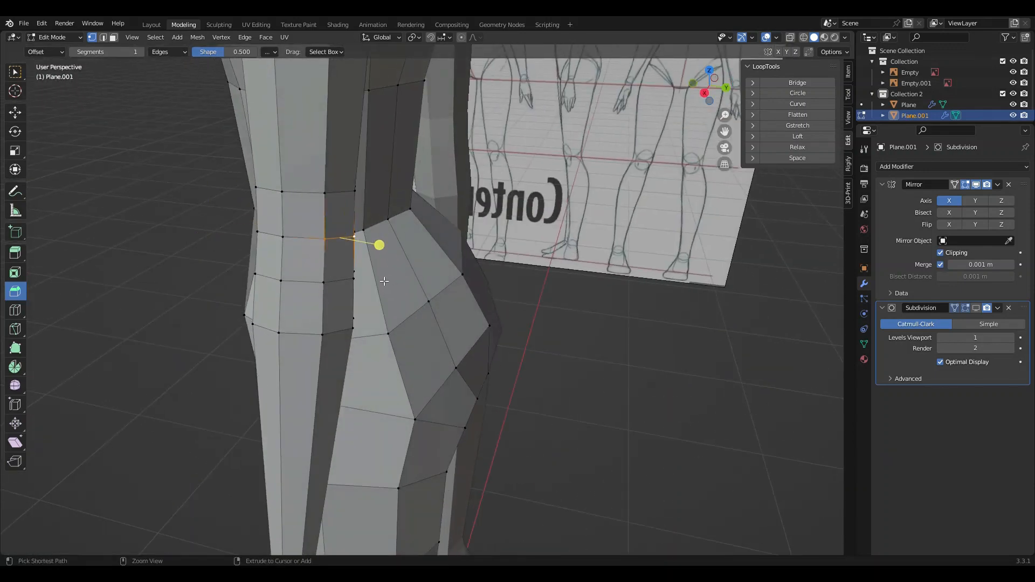
Bevel the front edges of the elbow loop with a width of about 0.036 m
middle_drag(307, 280, 397, 288)
click(350, 304)
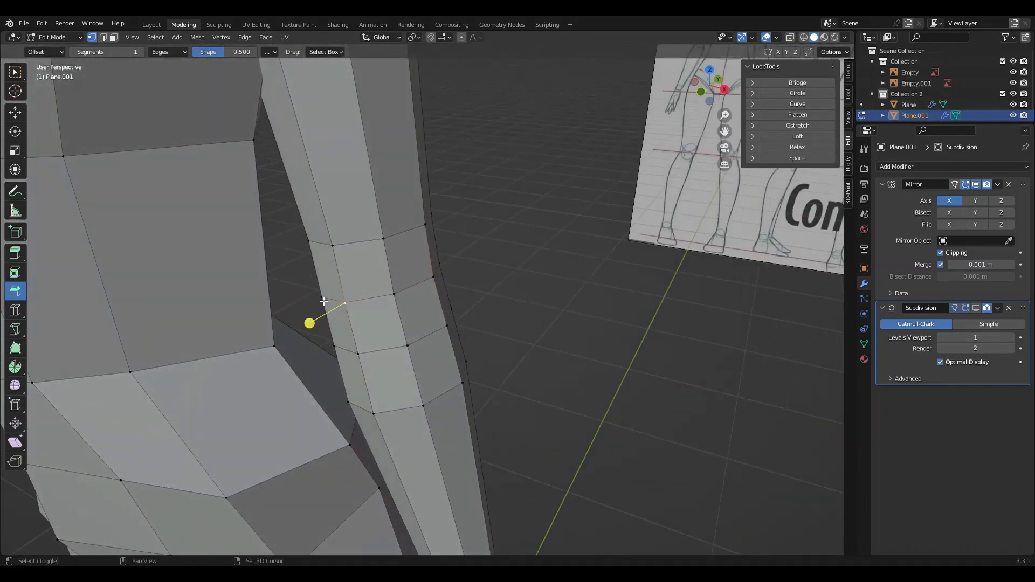
shift+click(323, 301)
shift+click(392, 299)
drag(338, 246, 343, 216)
click(15, 112)
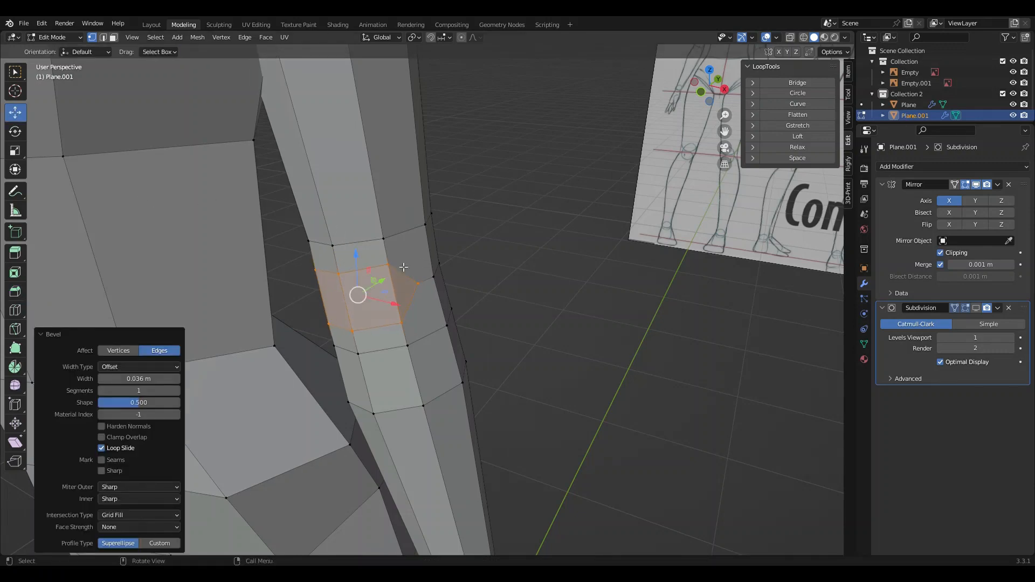
Subdivide the vertical edges above and below the elbow loop on the back of the arm with one cut
middle_drag(405, 267, 285, 263)
click(365, 259)
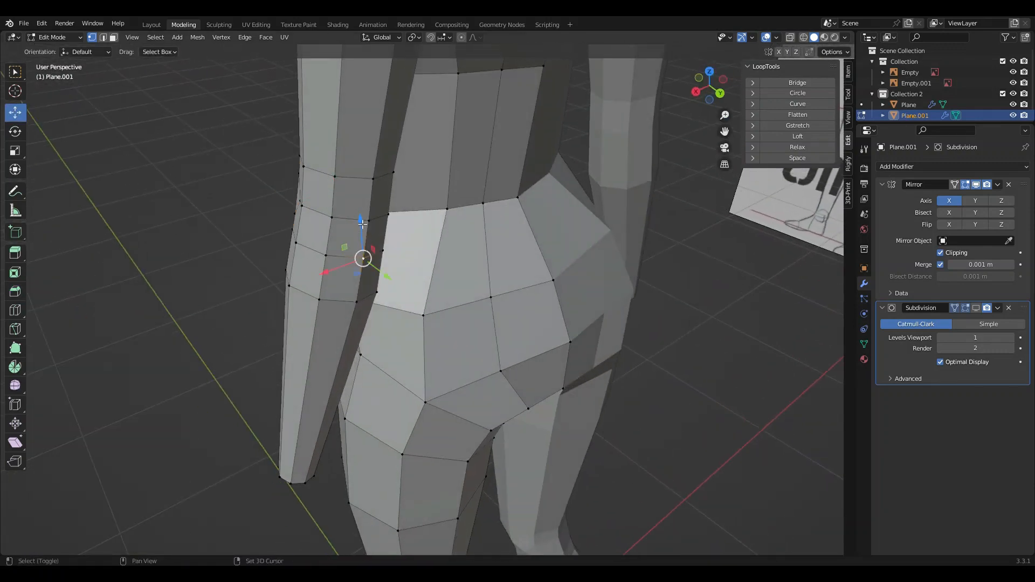
shift+click(370, 221)
shift+click(377, 182)
right_click(373, 188)
click(372, 186)
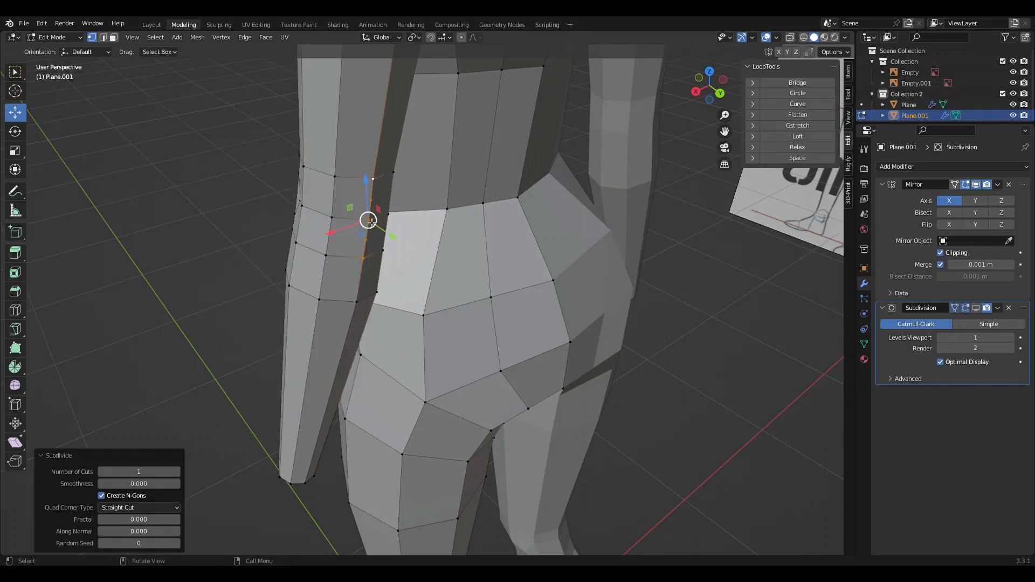
Connect the new vertex above the elbow to the bevel's upper corner, and try to connect the lower corner as well
click(370, 204)
middle_drag(369, 205, 434, 227)
shift+click(294, 253)
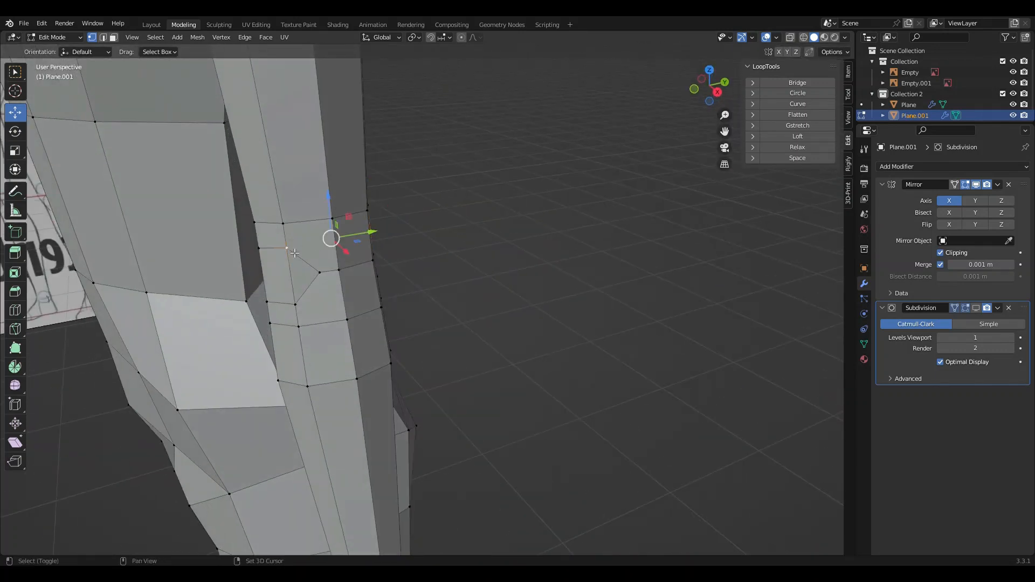
click(295, 305)
middle_drag(299, 303, 301, 304)
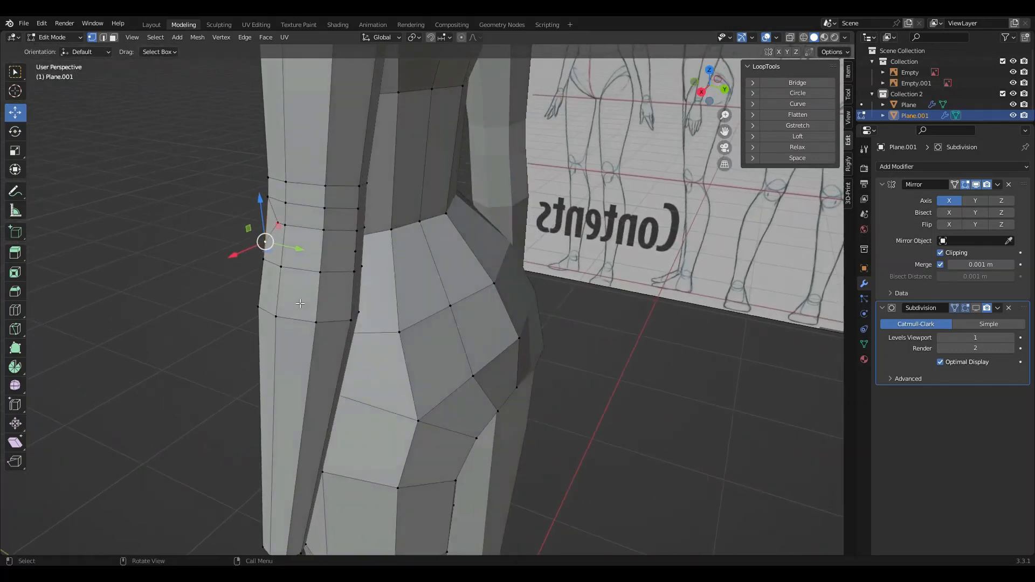
key(j)
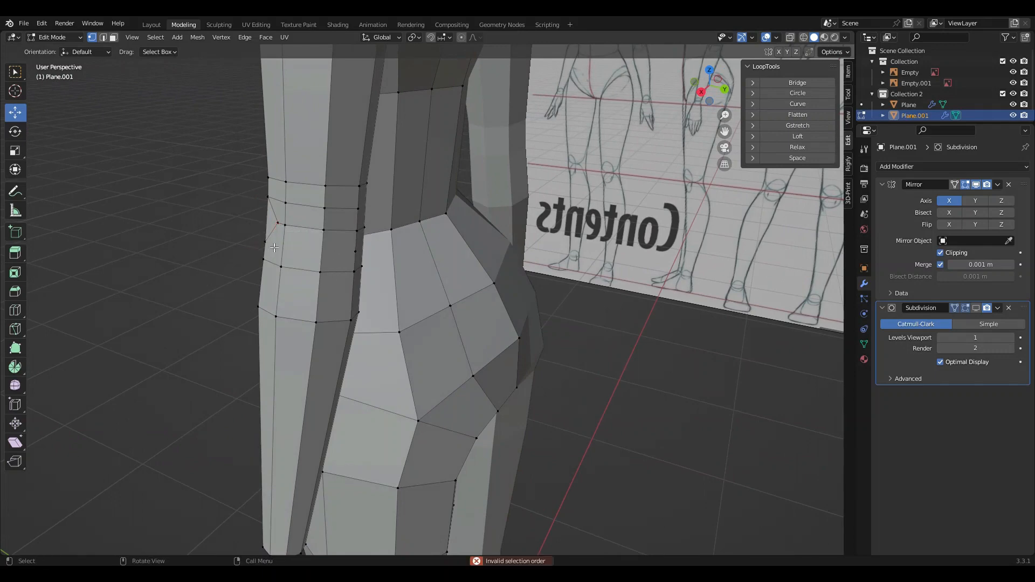
Select the vertices along the bevel's lower side around the elbow and connect them with a vertex path
shift+click(354, 254)
middle_drag(345, 253, 289, 256)
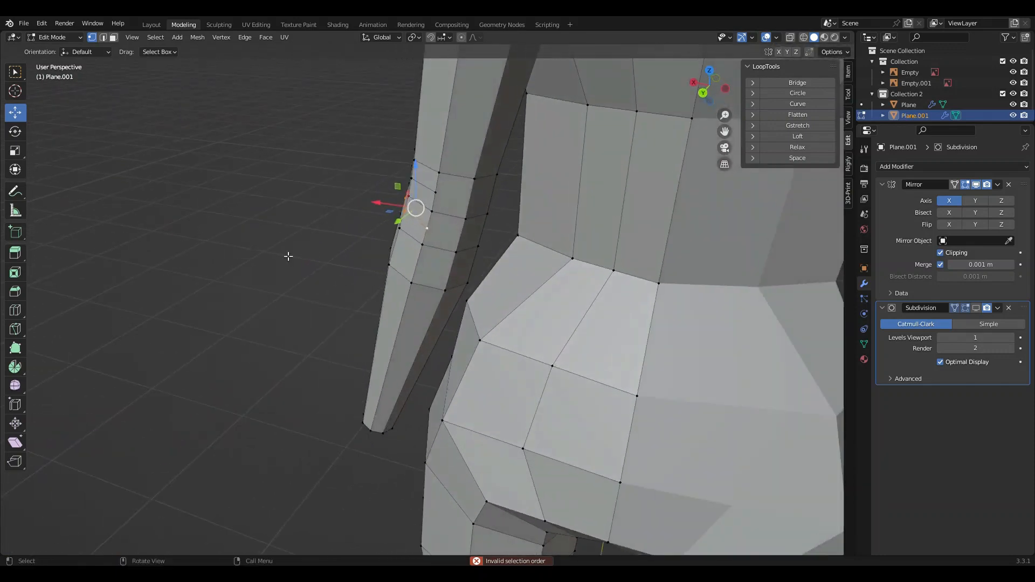
middle_drag(433, 238, 480, 268)
shift+click(477, 261)
key(j)
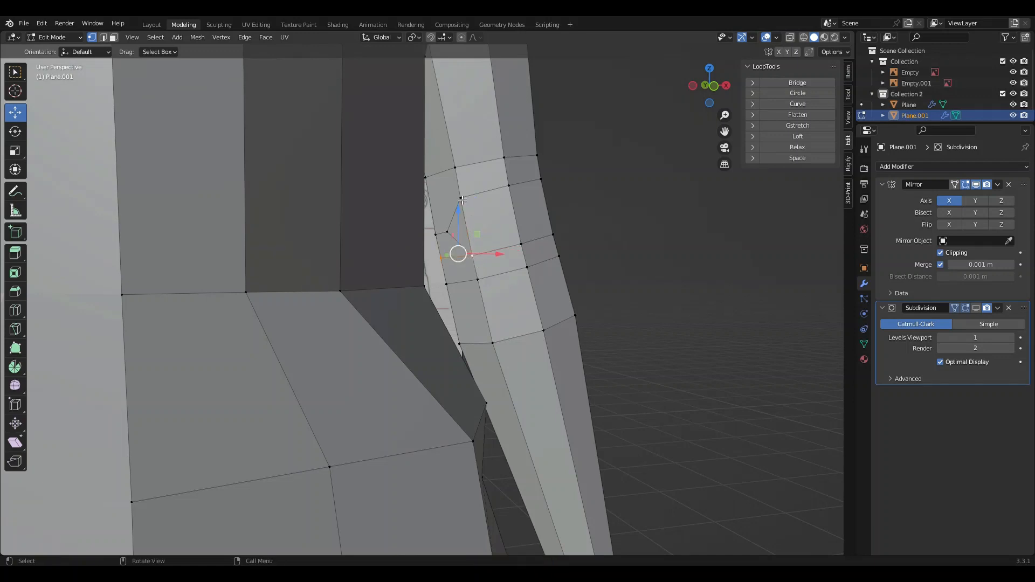
Connect the vertex above the elbow to the vertex across the arm with a vertex path
middle_drag(462, 199, 491, 207)
shift+click(492, 207)
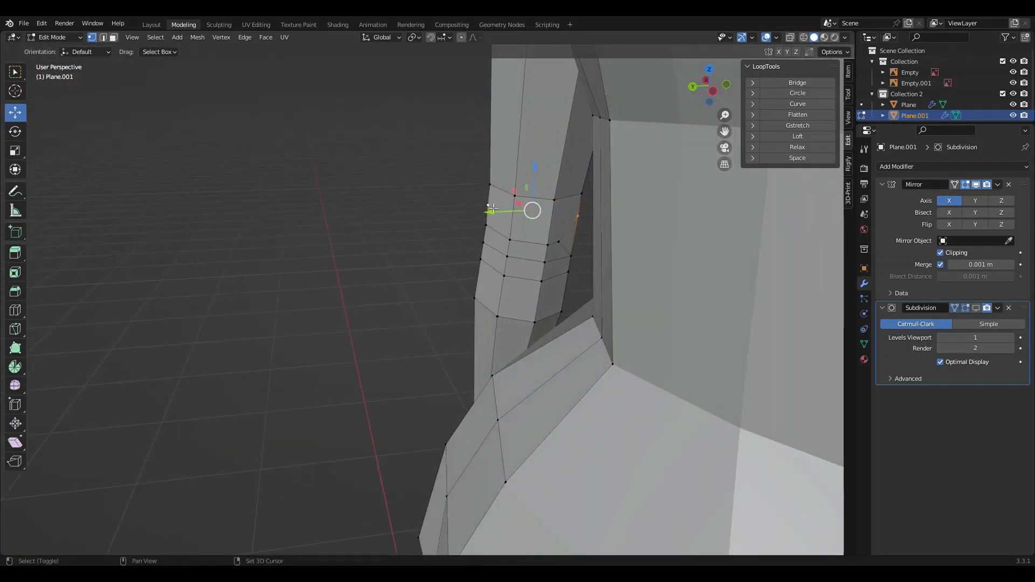
key(j)
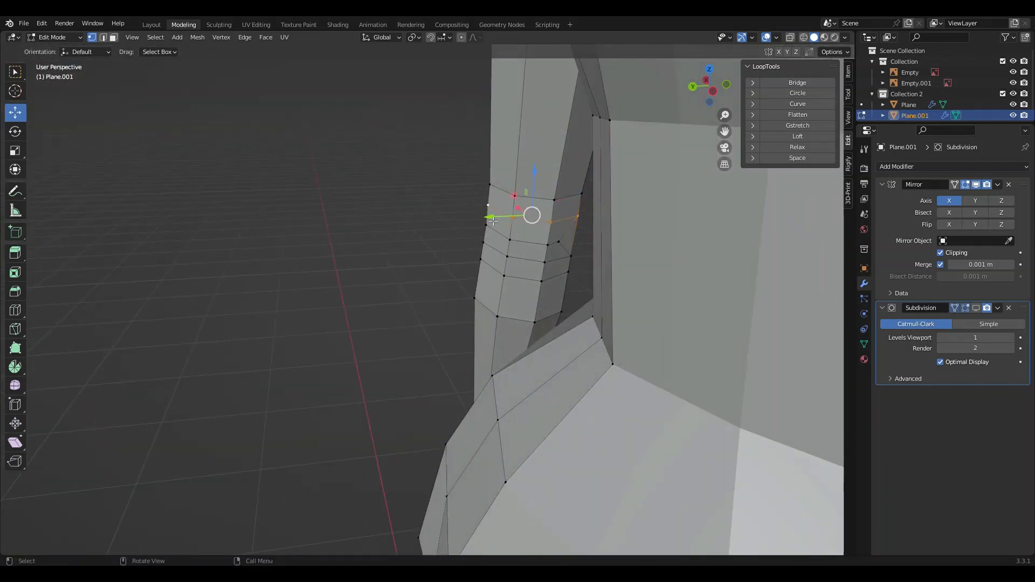
Select the vertices along the back of the elbow and move them about 0.014 m along Y
click(693, 86)
click(692, 87)
middle_drag(425, 236, 418, 281)
click(292, 236)
middle_drag(370, 241, 215, 246)
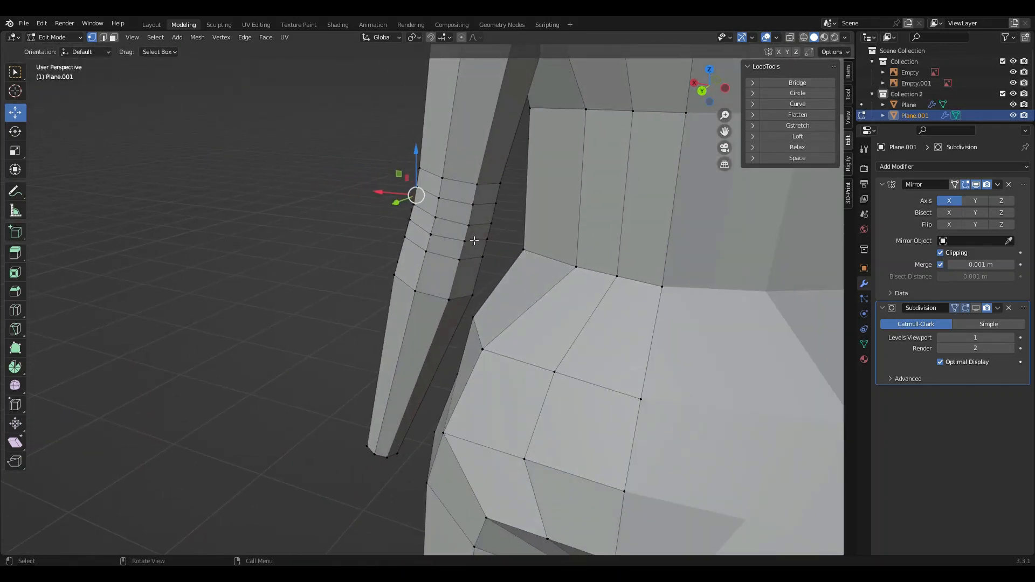
ctrl+click(495, 230)
middle_drag(494, 229, 597, 249)
drag(368, 245, 377, 247)
Move the wrist loop forward about 0.069 m along Y and shift the forearm loop below the elbow along Y
scroll(378, 248, down, 4)
middle_drag(377, 382, 405, 347)
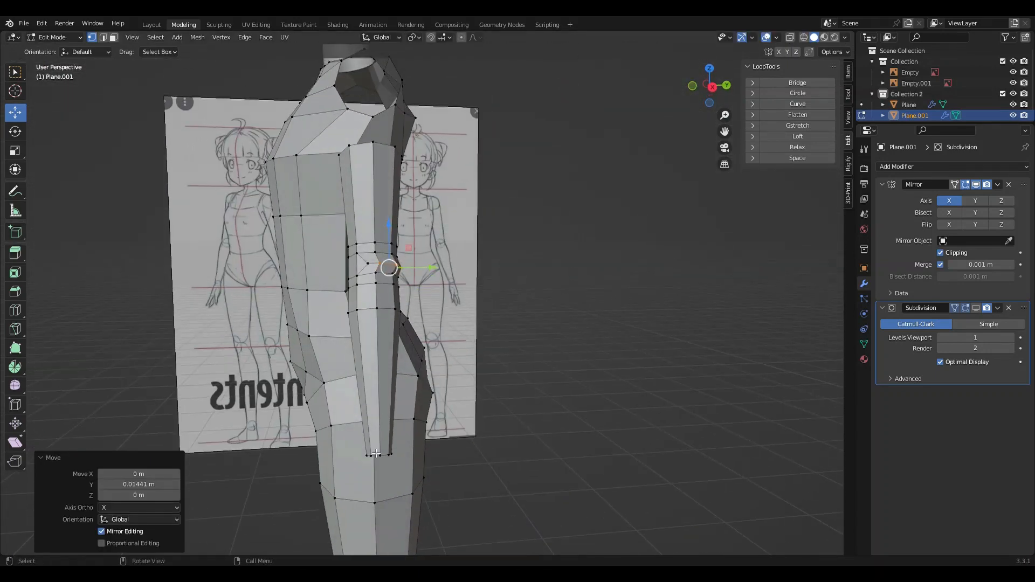
alt+click(383, 463)
drag(415, 453, 392, 452)
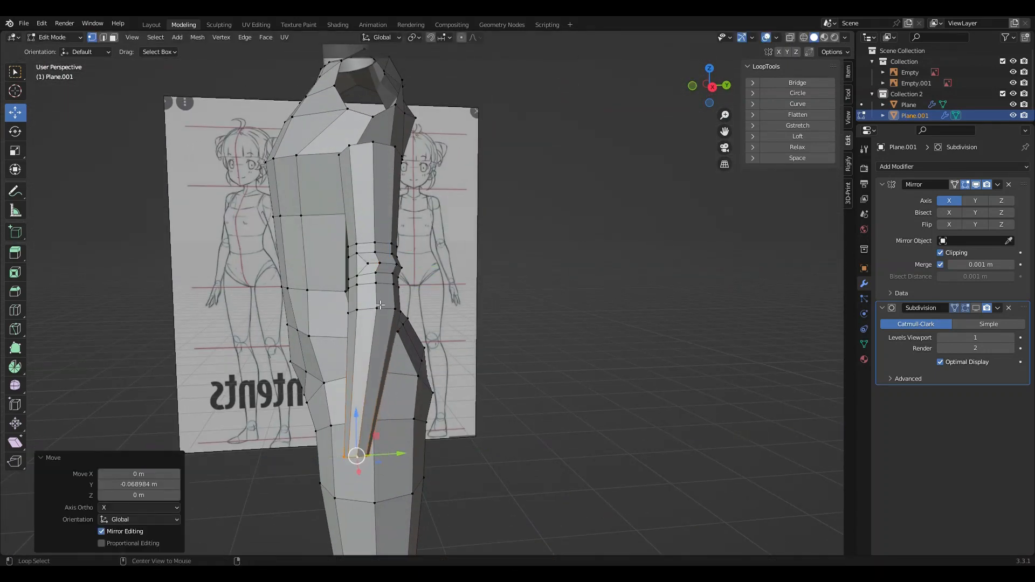
alt+click(390, 311)
mouse_move(405, 312)
mouse_down()
mouse_move(398, 287)
mouse_move(400, 301)
mouse_up()
Select the forearm down to the wrist, rotate it about 4.6° in the side view, and move it about 0.017 m forward along Y
alt+click(361, 398)
alt+shift+click(365, 465)
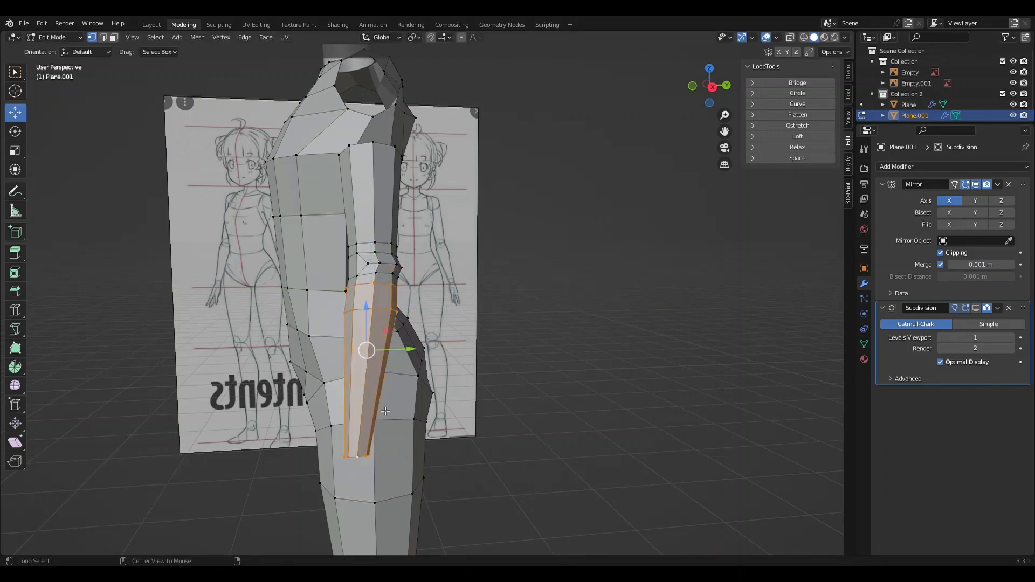
middle_drag(496, 277, 494, 296)
key(r)
click(519, 272)
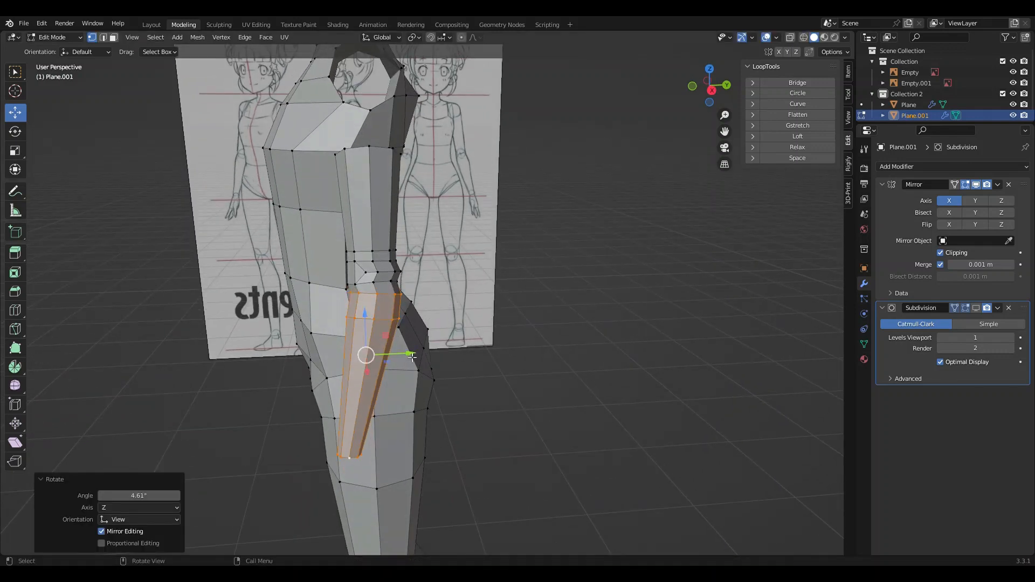
drag(412, 357, 412, 358)
Select the whole linked arm, move it about 0.448 m along X and 0.235 m along Z, and rotate it to roughly horizontal in front view
middle_drag(412, 358, 516, 292)
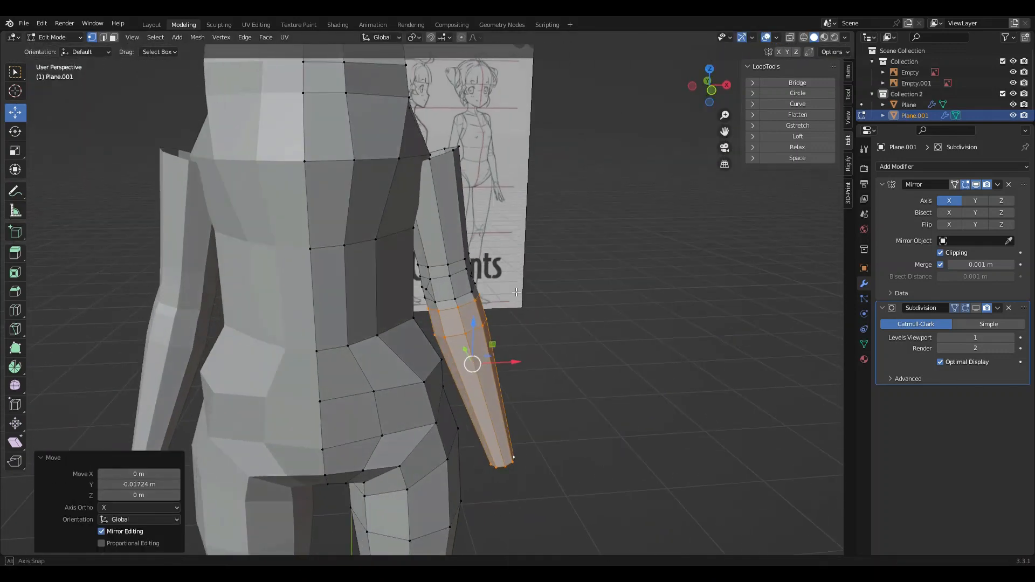
click(712, 91)
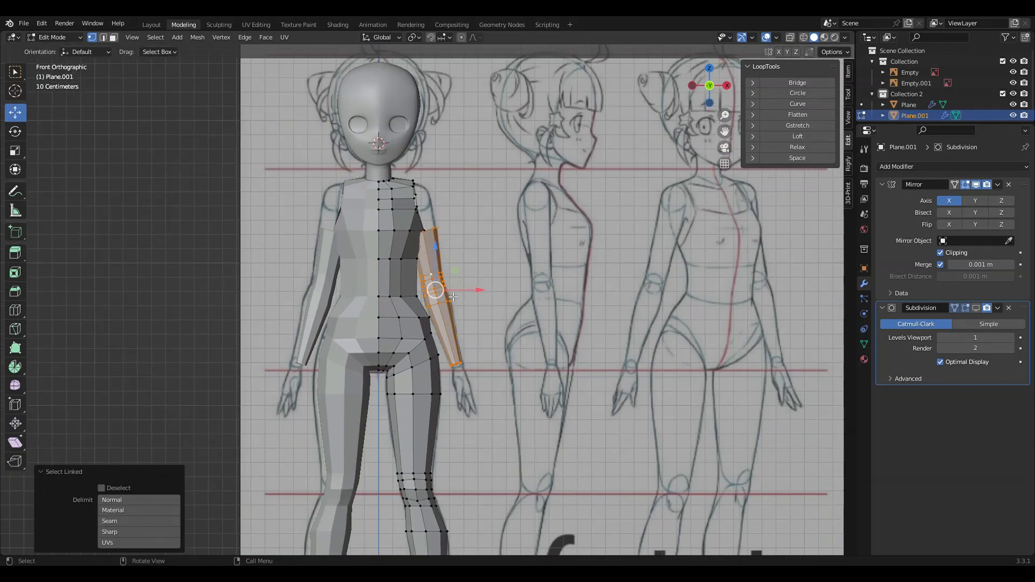
drag(435, 292, 495, 245)
key(r)
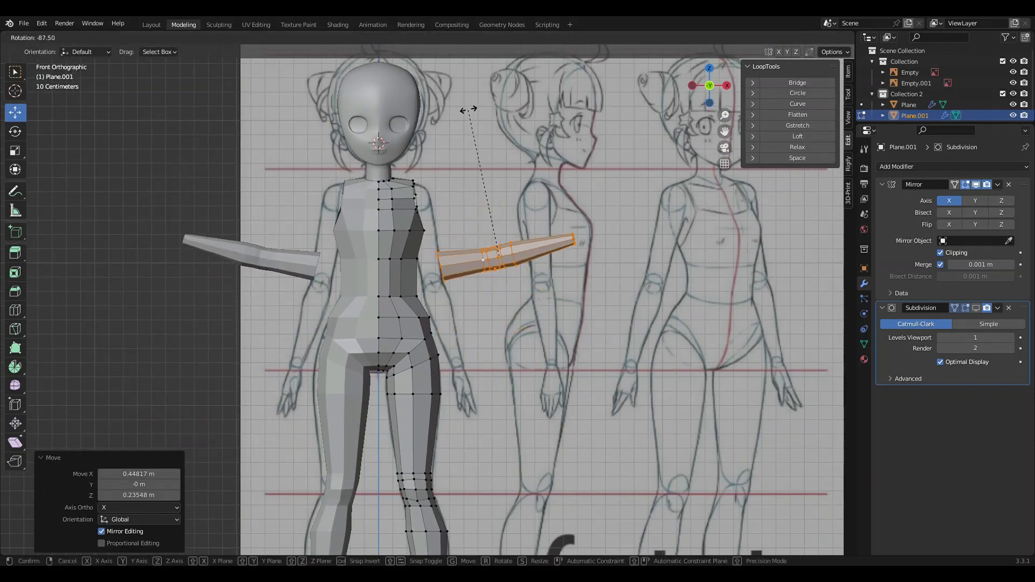
click(499, 137)
Raise the arm to shoulder height beside the torso and rotate it about 21.1° around the X axis
drag(506, 262, 492, 188)
click(18, 131)
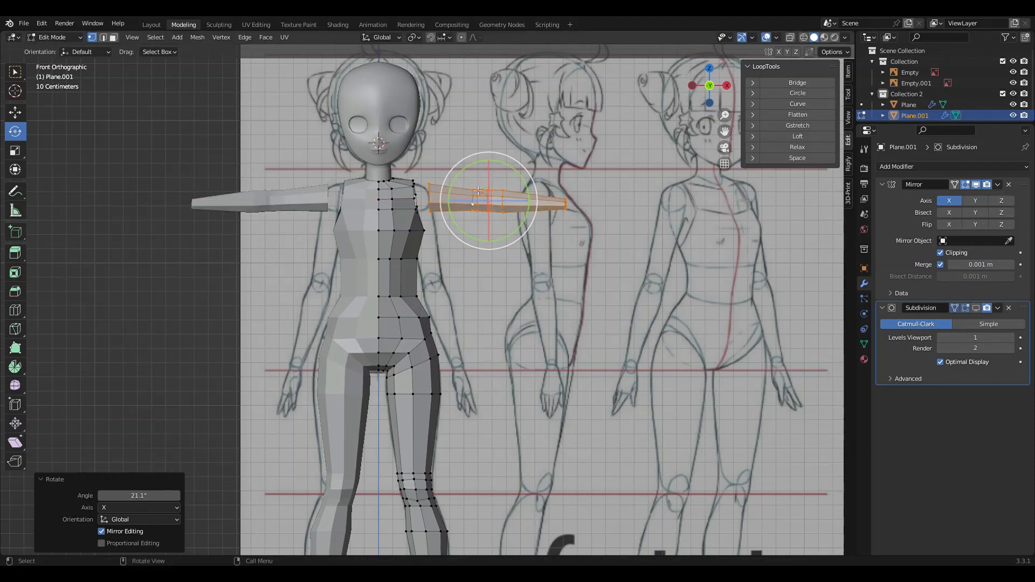
click(17, 117)
scroll(477, 184, up, 3)
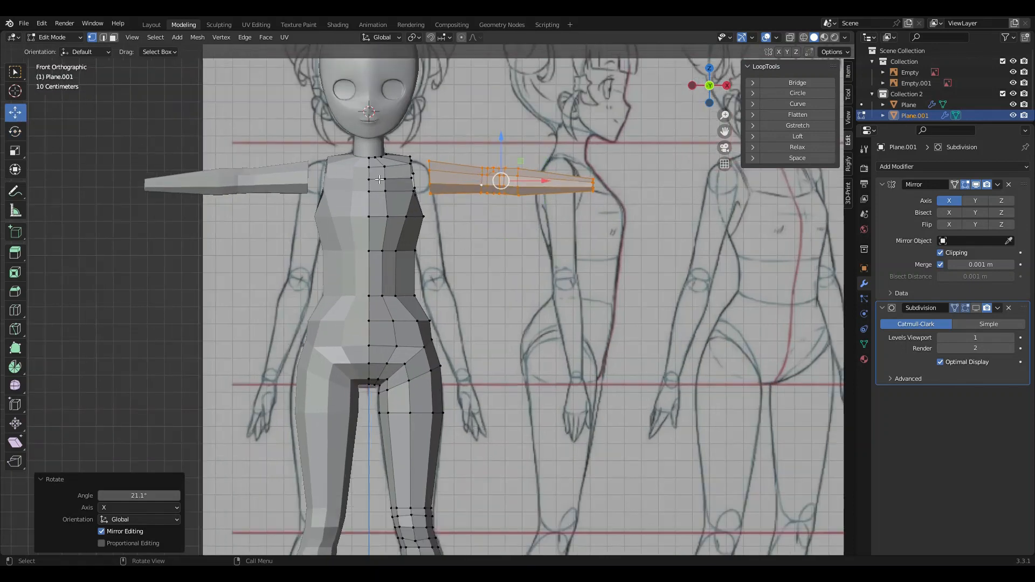
shift+middle_drag(550, 151, 511, 296)
drag(493, 276, 493, 271)
Select the edge loops of the torso's shoulder opening and the arm's open end, and bridge them
click(103, 38)
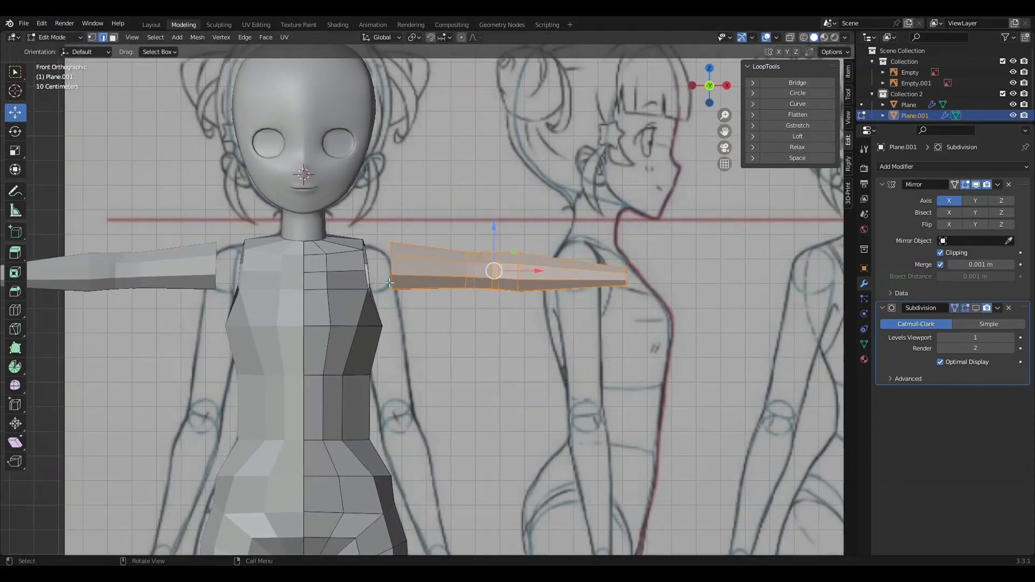
alt+click(366, 264)
alt+shift+click(397, 264)
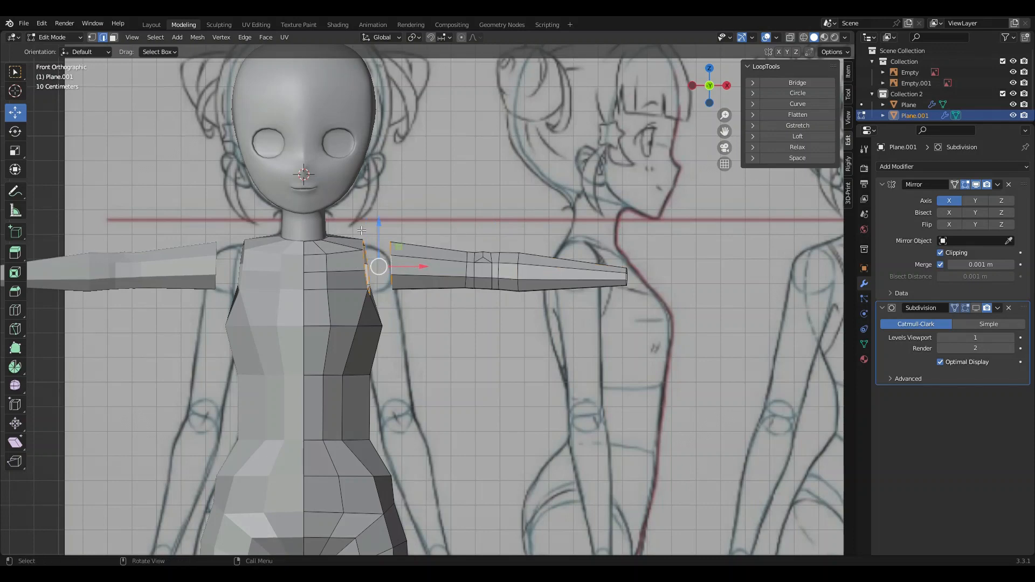
right_click(331, 220)
click(331, 246)
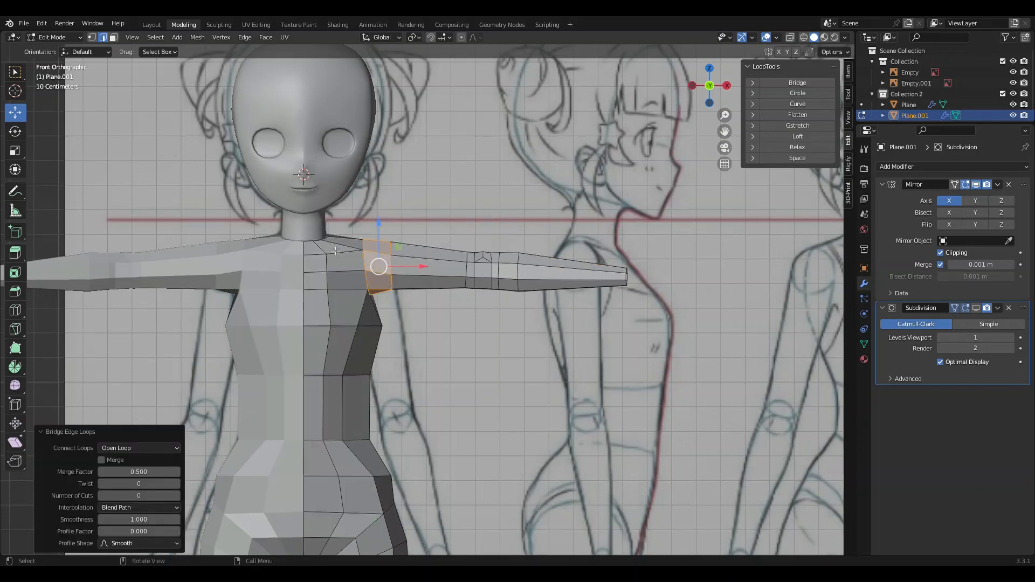
Try to nudge the shoulder edge loop on the torso and undo the move
alt+click(365, 264)
drag(369, 270, 371, 273)
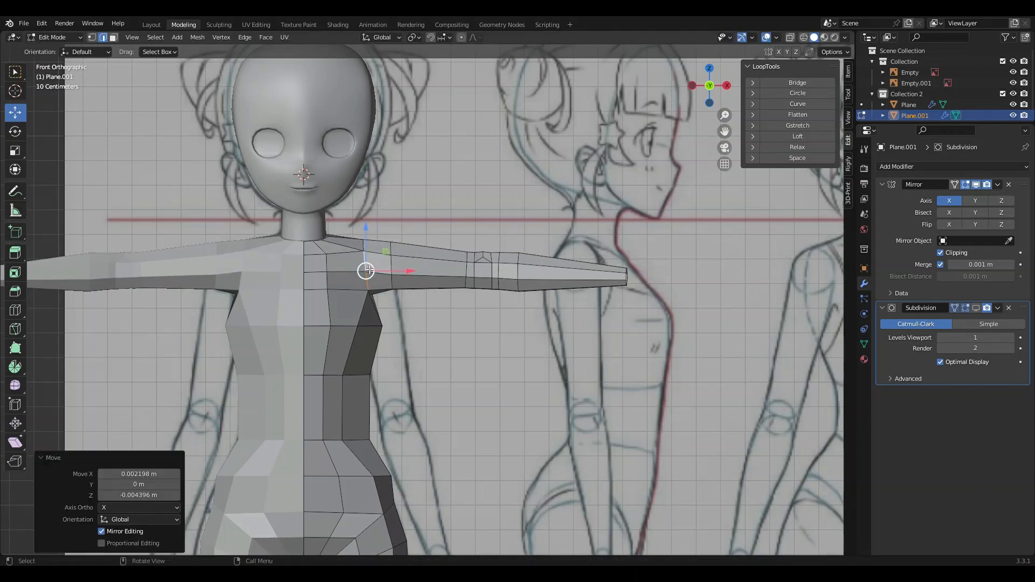
key(ctrl+z)
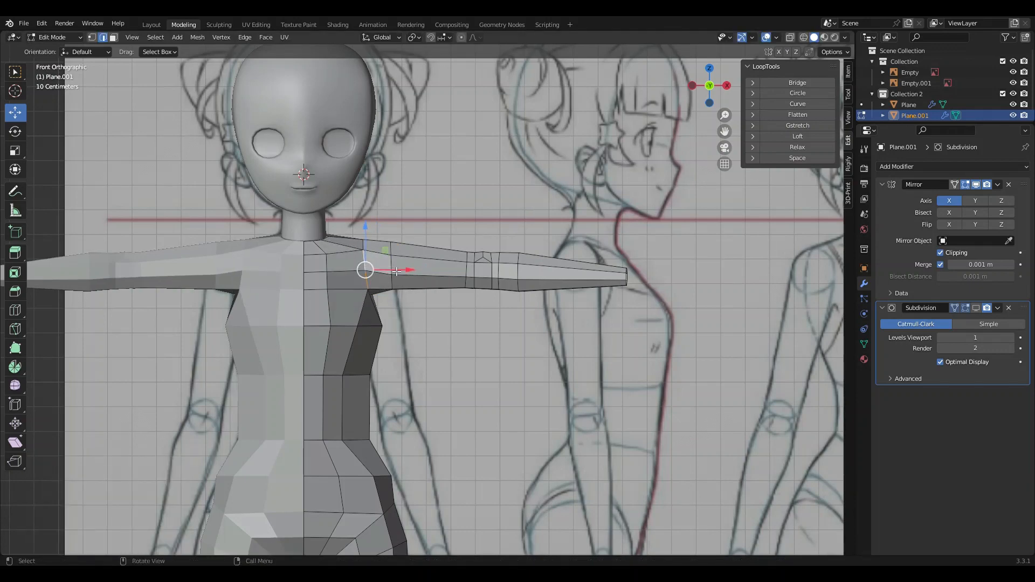
Select all of the arm's vertices from the wrist up to the loop nearest the shoulder
middle_drag(519, 311, 334, 344)
alt+click(407, 254)
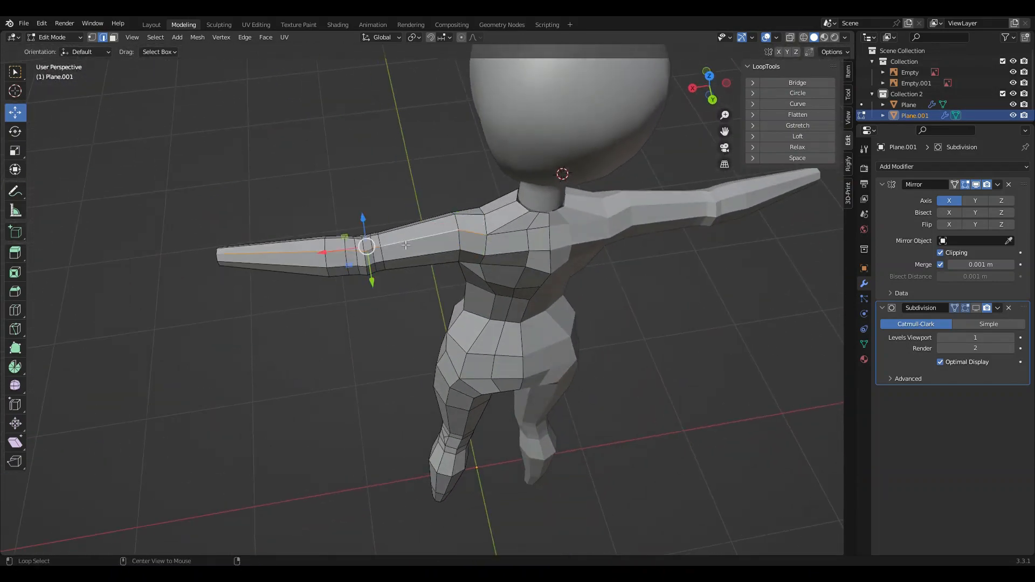
click(113, 38)
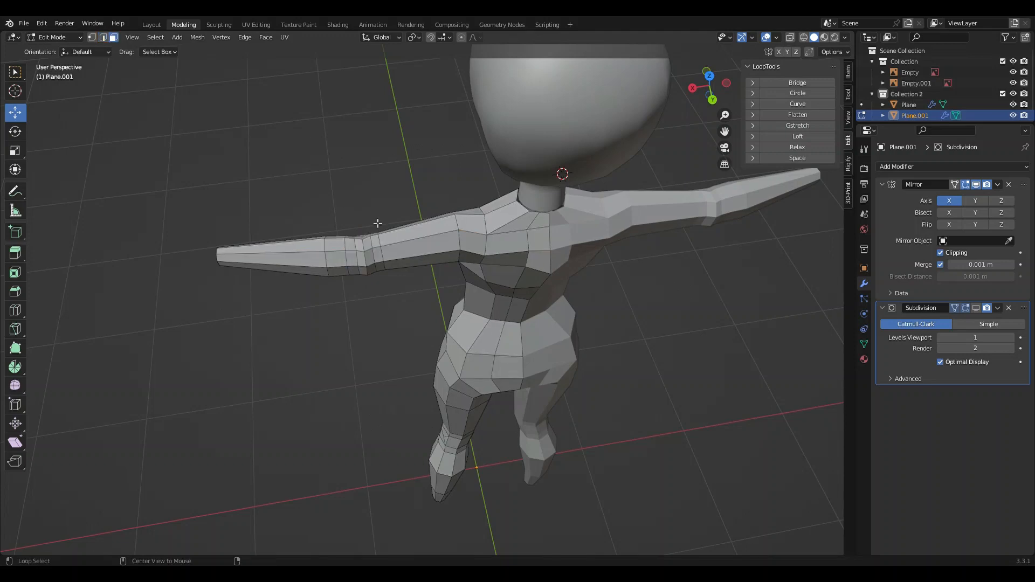
alt+click(378, 223)
alt+shift+click(380, 265)
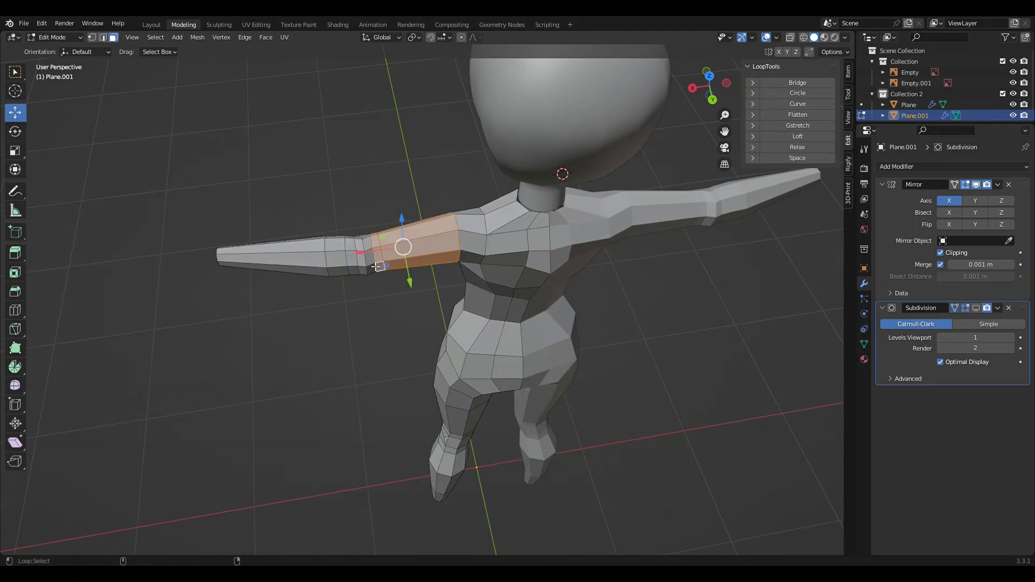
click(804, 38)
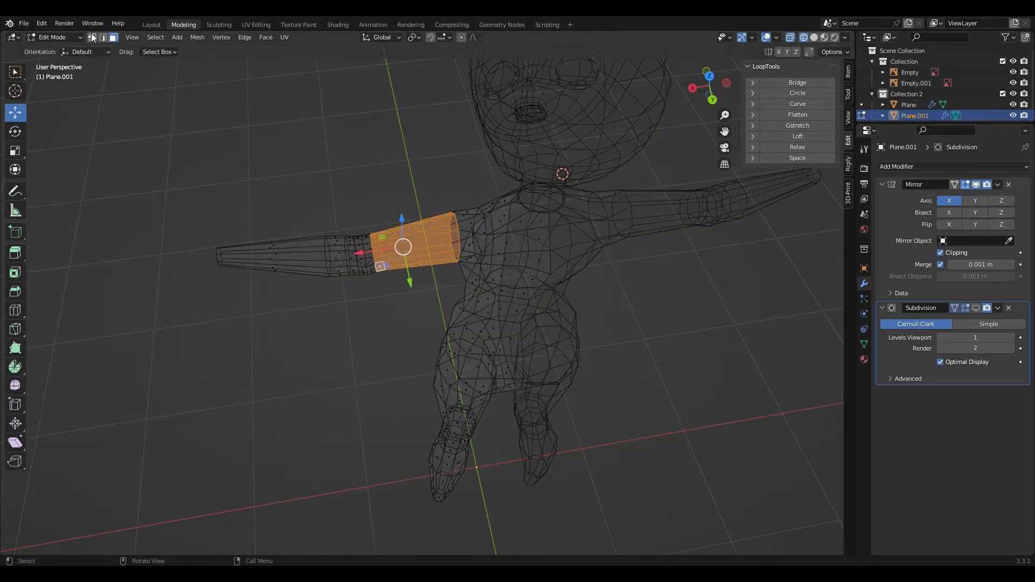
click(92, 37)
drag(146, 158, 402, 360)
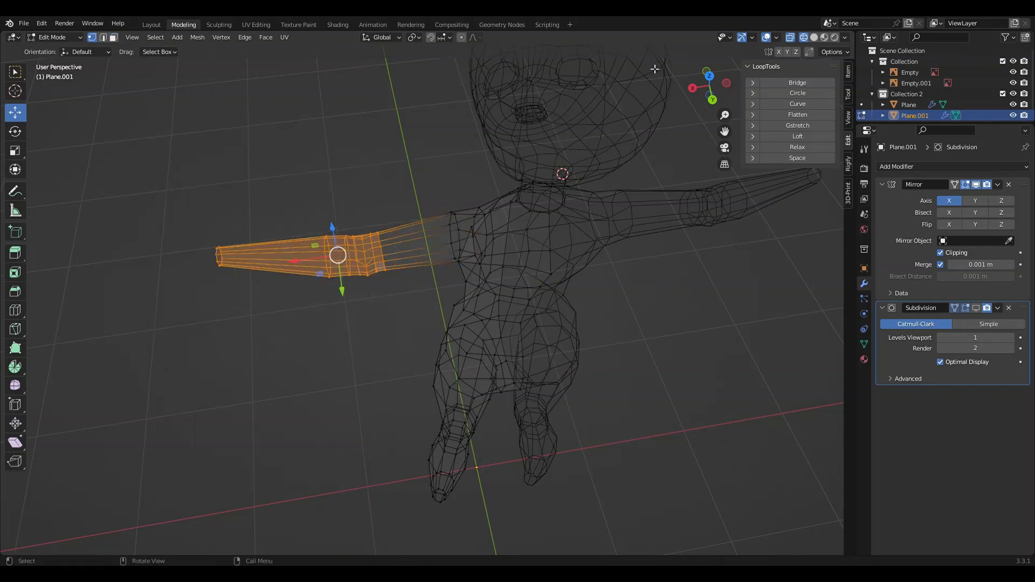
ctrl+shift+click(458, 230)
click(816, 37)
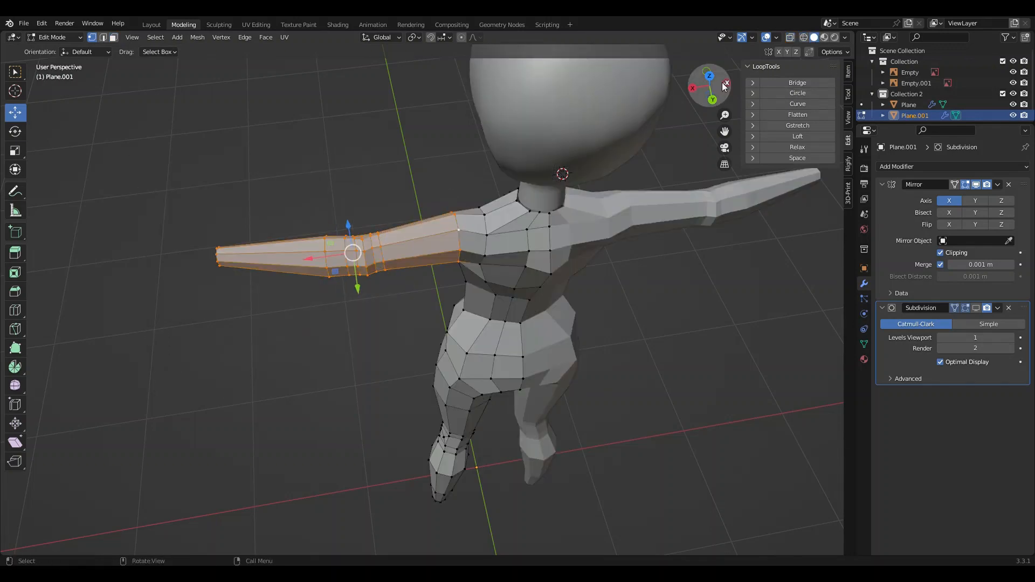
Rotate the selected arm around the X axis in top view and slightly adjust its edge loop nearest the shoulder
click(708, 77)
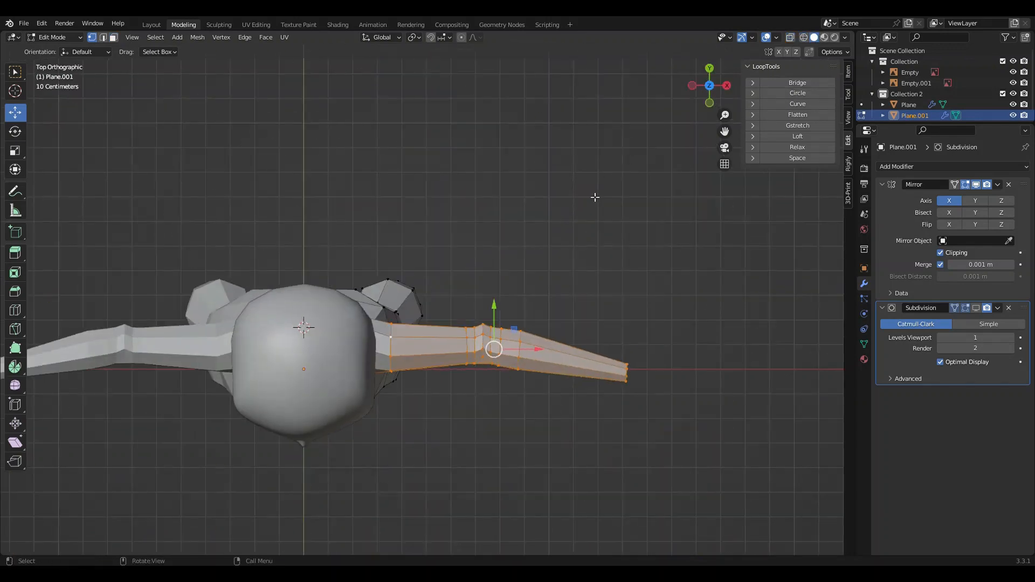
click(15, 131)
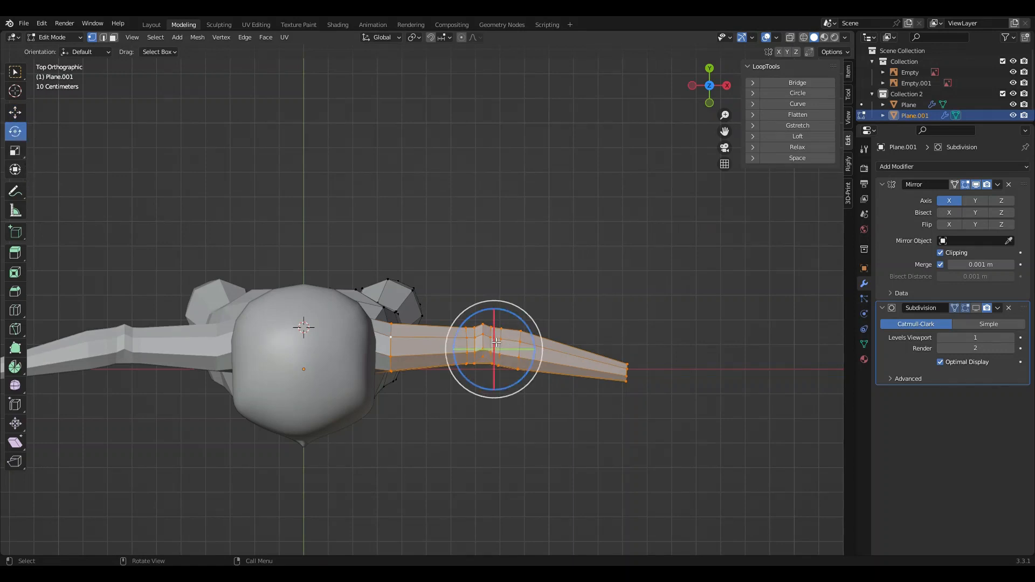
drag(494, 341, 465, 314)
alt+click(395, 336)
mouse_move(392, 337)
mouse_down()
mouse_move(392, 324)
mouse_move(396, 338)
mouse_up()
click(431, 431)
middle_drag(431, 432, 449, 317)
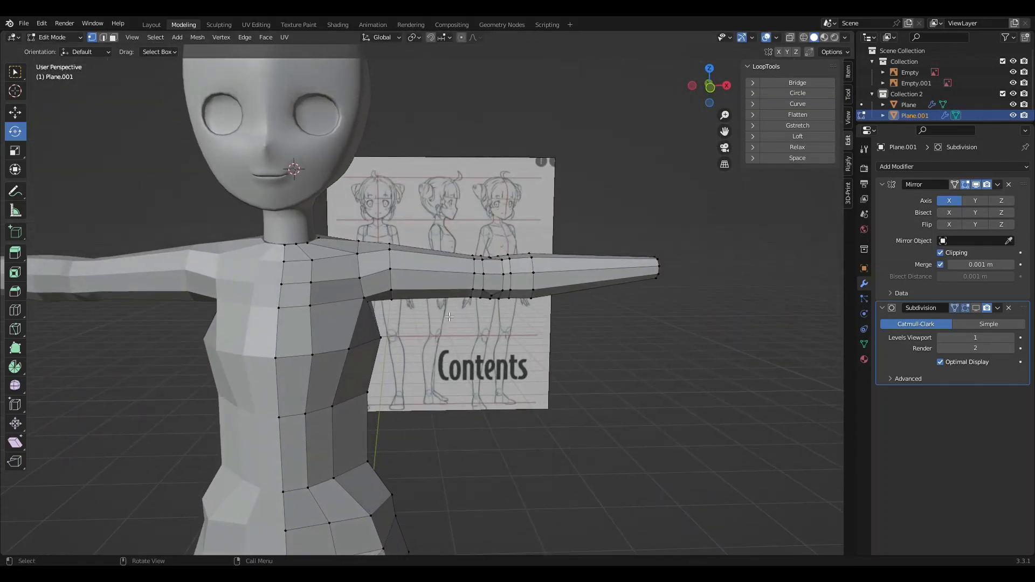
Select the arm through the mesh in front view and rotate it about 2.25° around the X axis
click(712, 87)
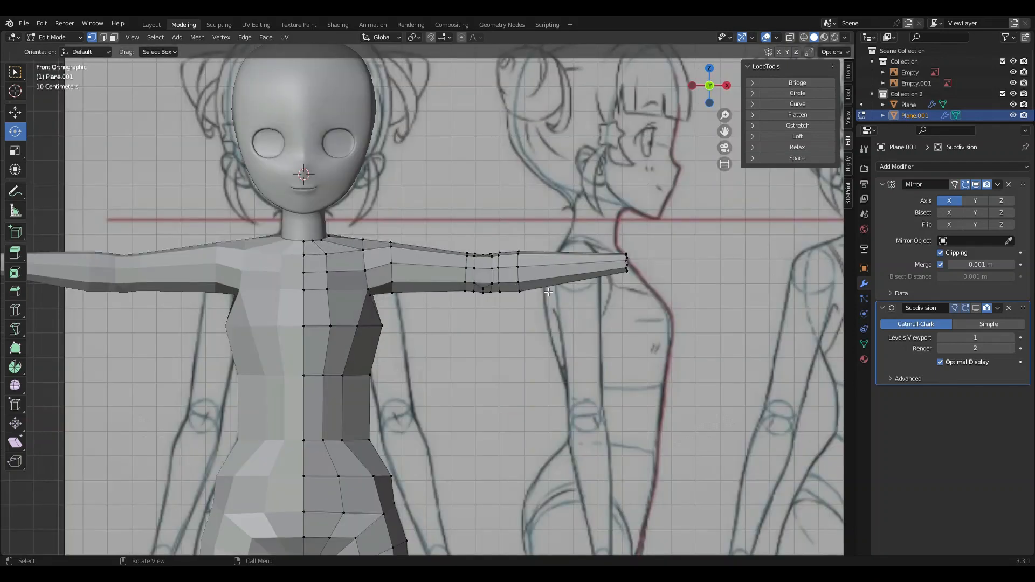
click(803, 38)
drag(695, 375, 394, 209)
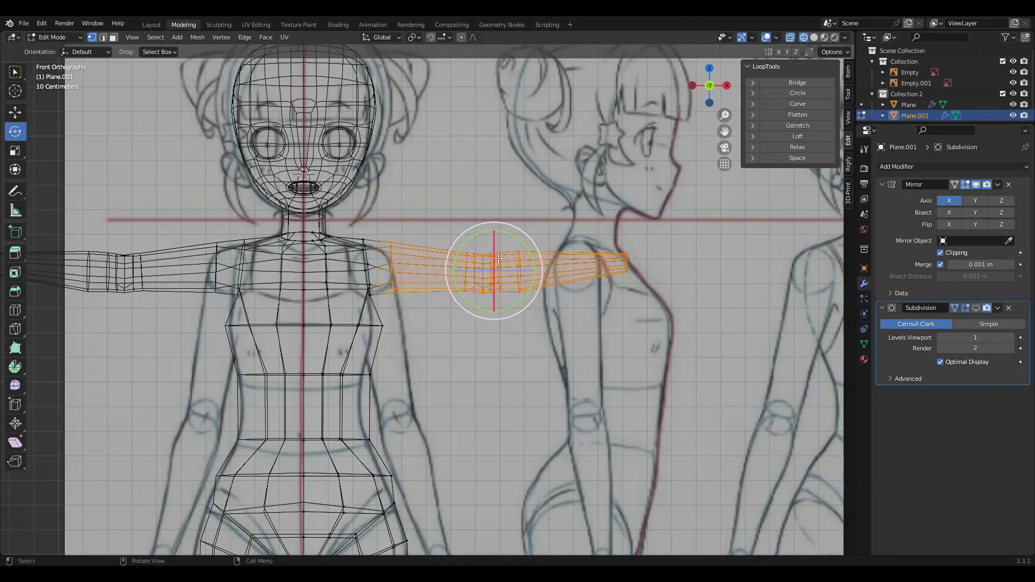
mouse_move(498, 259)
mouse_down()
mouse_move(486, 272)
mouse_move(494, 240)
mouse_up()
middle_drag(494, 240, 585, 401)
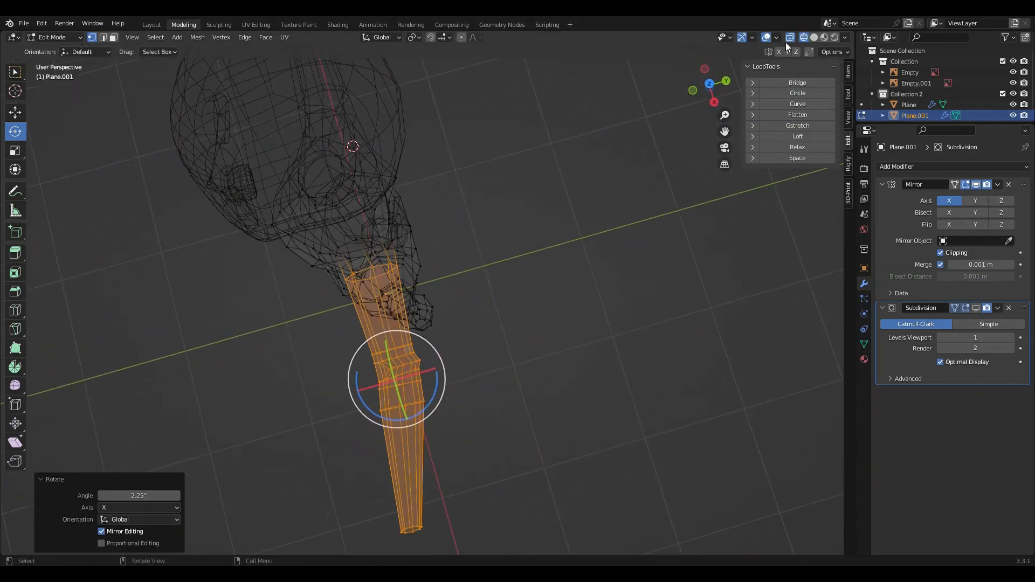
click(814, 37)
Adjust the arm's orientation slightly with a free trackball rotation and check its alignment from behind
mouse_move(475, 295)
middle_down()
mouse_move(453, 310)
mouse_move(548, 210)
middle_up()
key(r)
key(r)
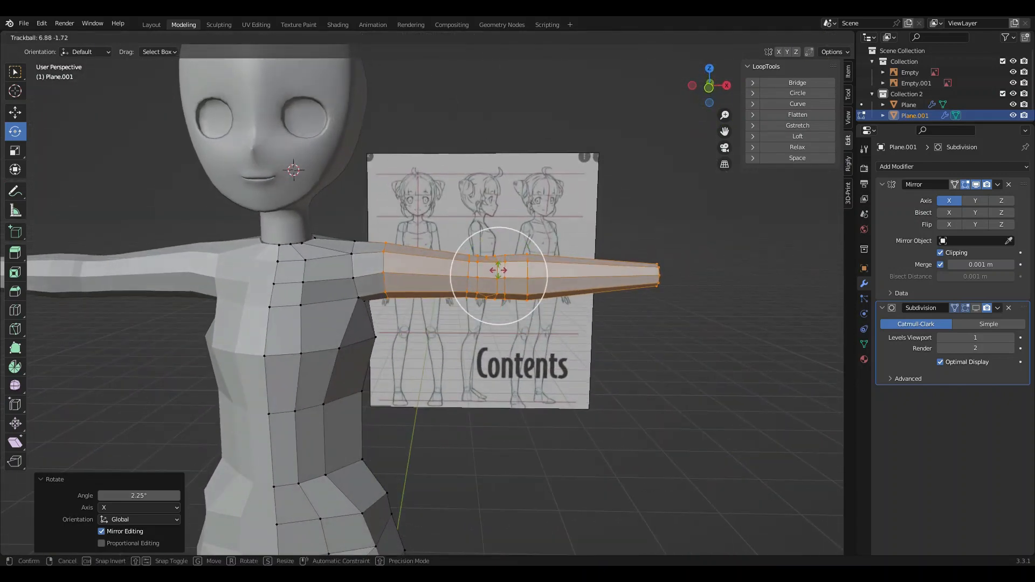
drag(496, 277, 497, 278)
middle_drag(575, 218, 403, 219)
middle_drag(562, 390, 548, 483)
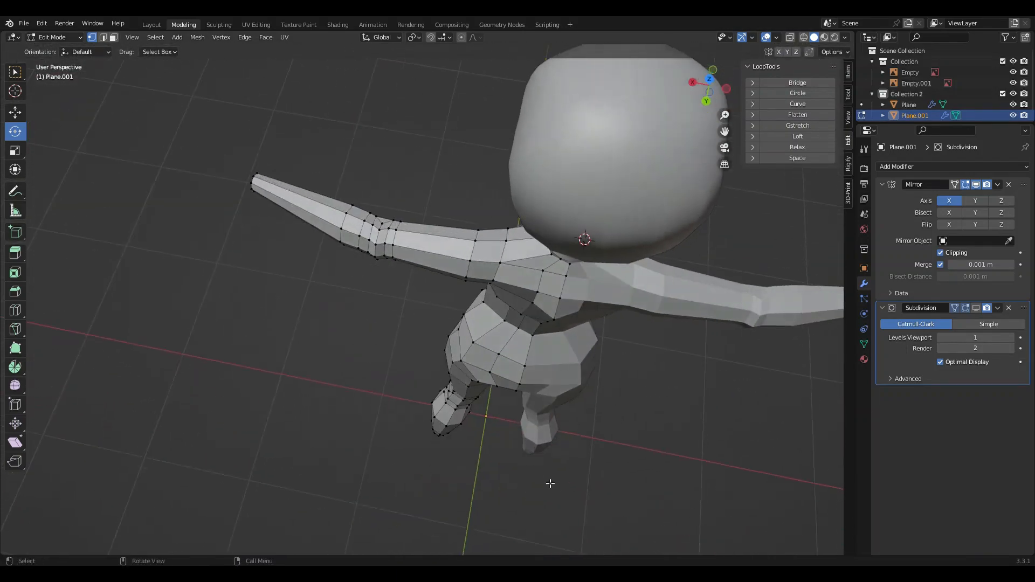
Move the two upper-back vertices beside the armpit outward along X toward the arm
scroll(603, 373, up, 3)
click(646, 296)
click(15, 112)
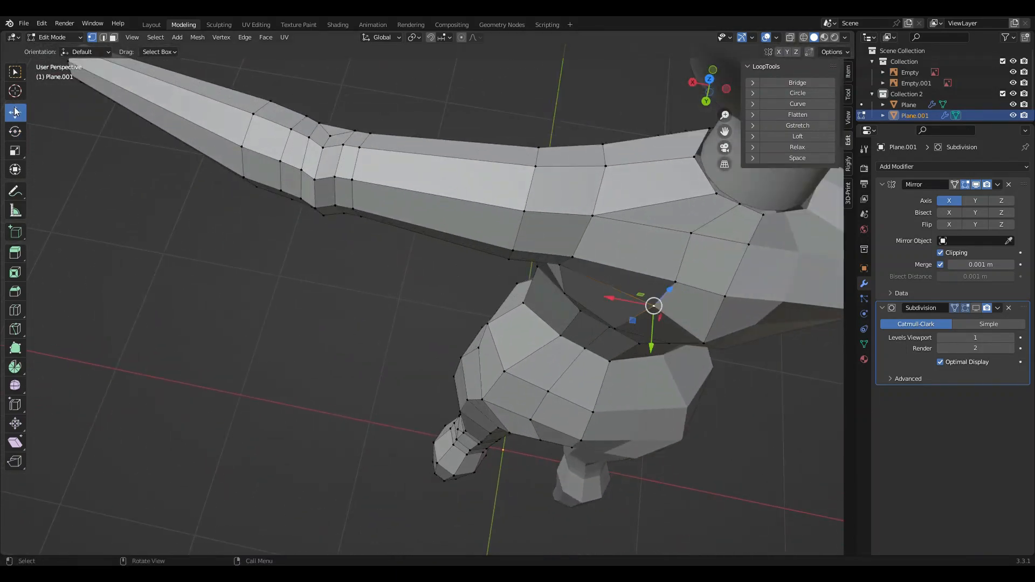
drag(659, 331, 658, 338)
drag(657, 331, 616, 318)
click(677, 280)
drag(655, 282, 616, 313)
click(631, 314)
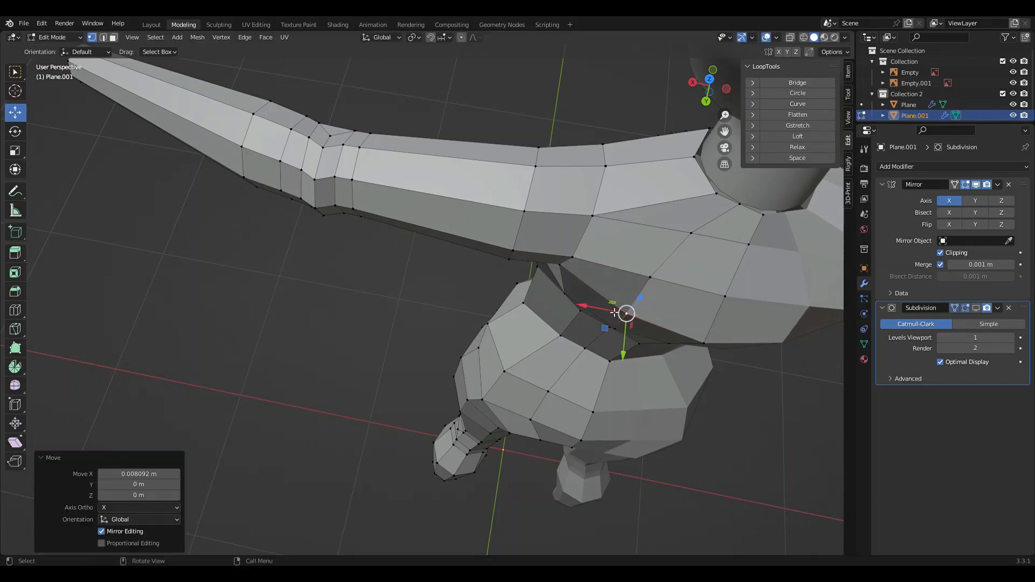
Move the vertex near the middle of the back about 0.010 m forward along Y
click(704, 345)
drag(704, 371, 703, 365)
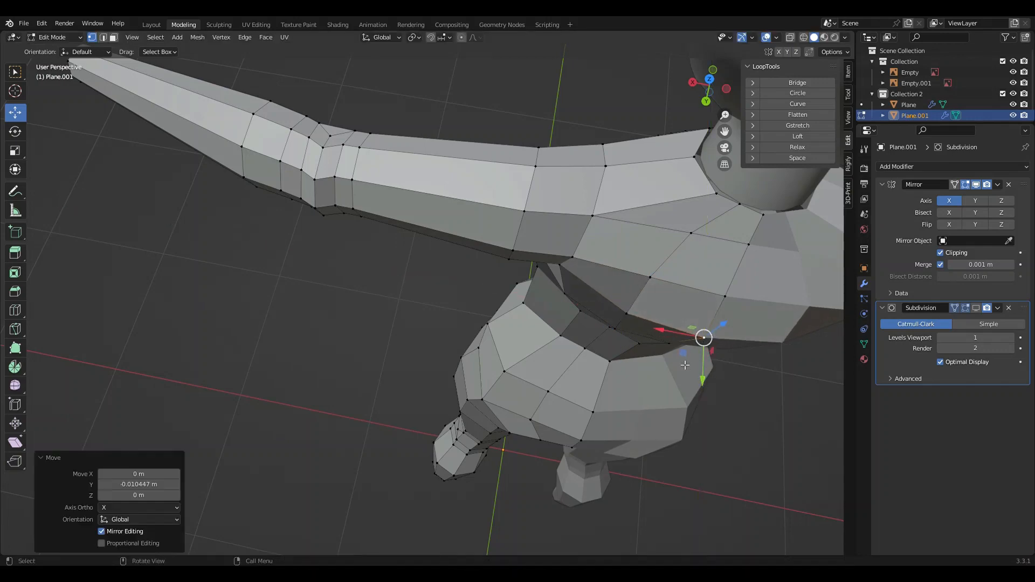
middle_drag(703, 366, 693, 293)
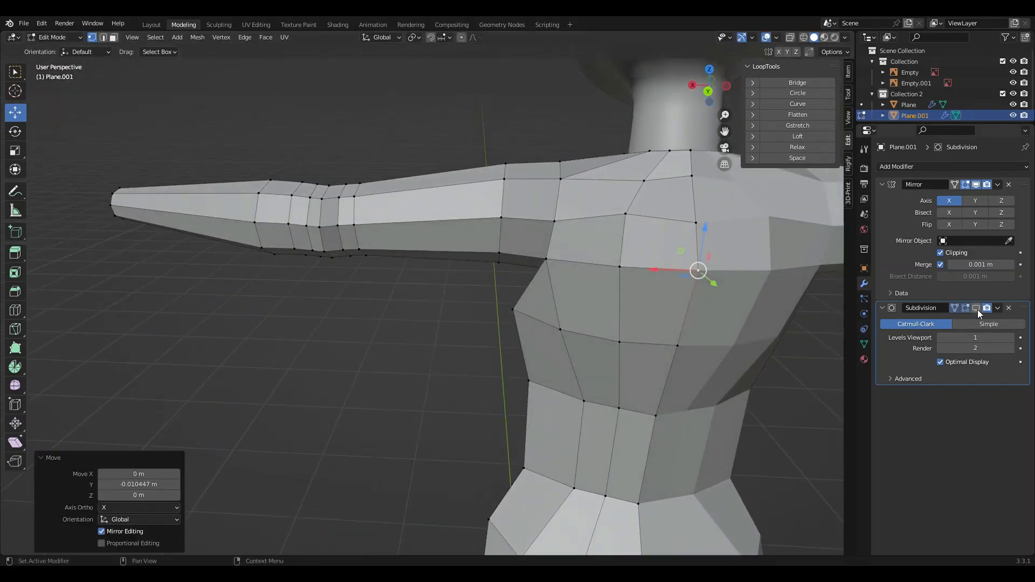
Turn on the Subdivision modifier's viewport display and move the torso vertex below the armpit about 0.050 m inward along X
click(976, 309)
click(535, 312)
drag(484, 317, 503, 321)
Delete the ring of geometry around the base of the neck to open a neckline in the torso
middle_drag(615, 238, 620, 297)
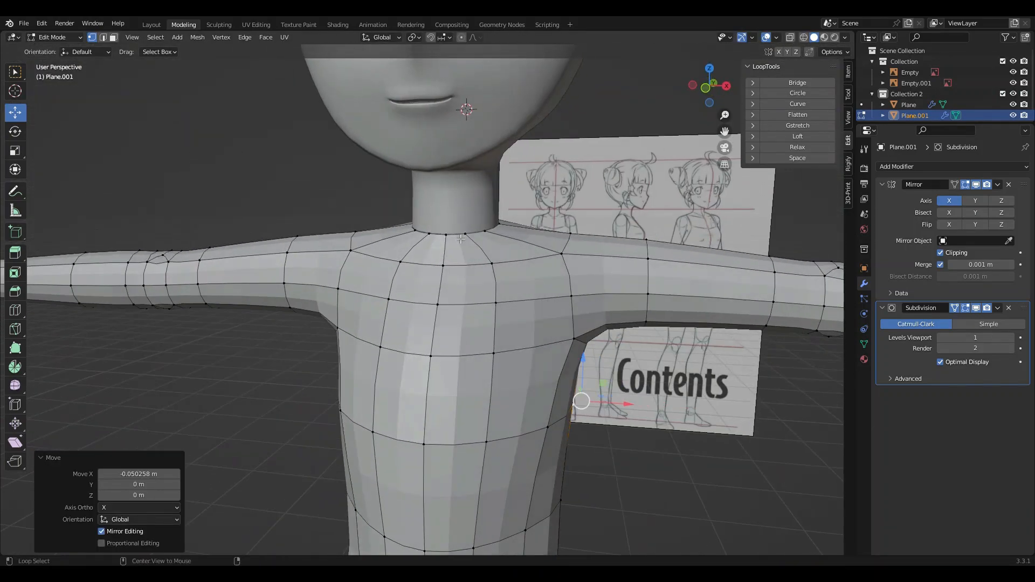
right_click(457, 235)
click(428, 480)
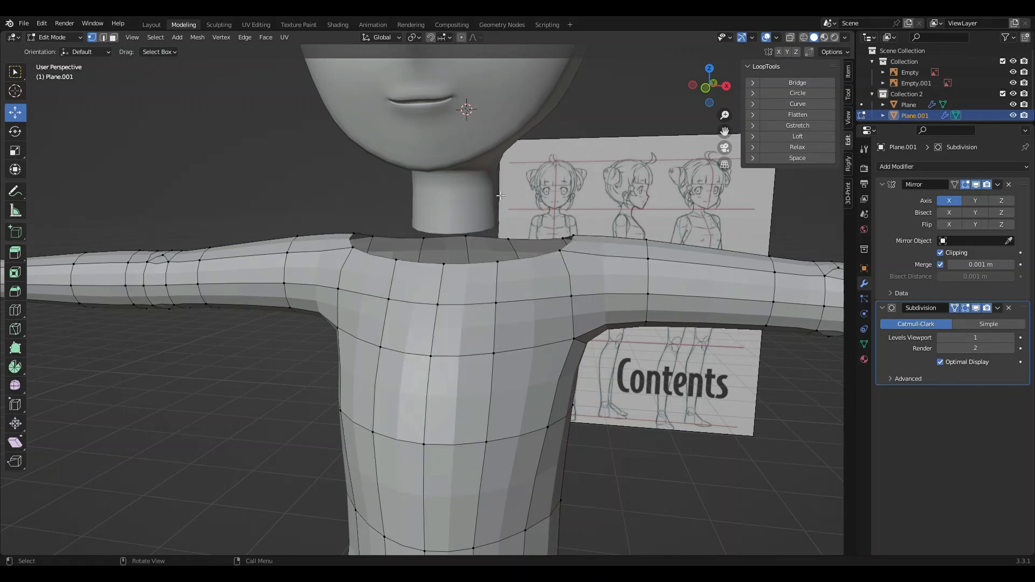
Fill the gap on top of the shoulder with a face between the front and back neckline edges
middle_drag(545, 217, 442, 268)
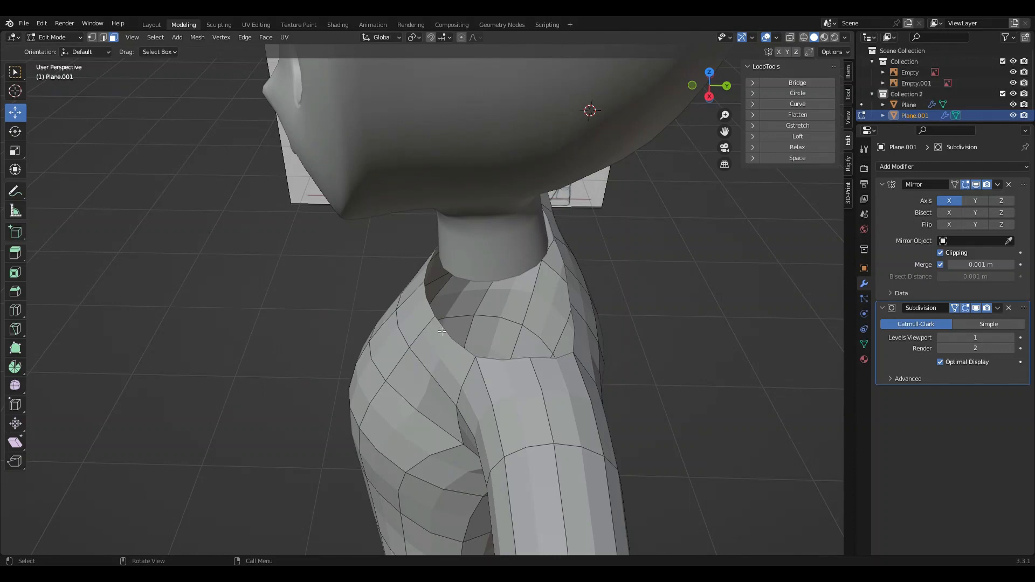
click(450, 335)
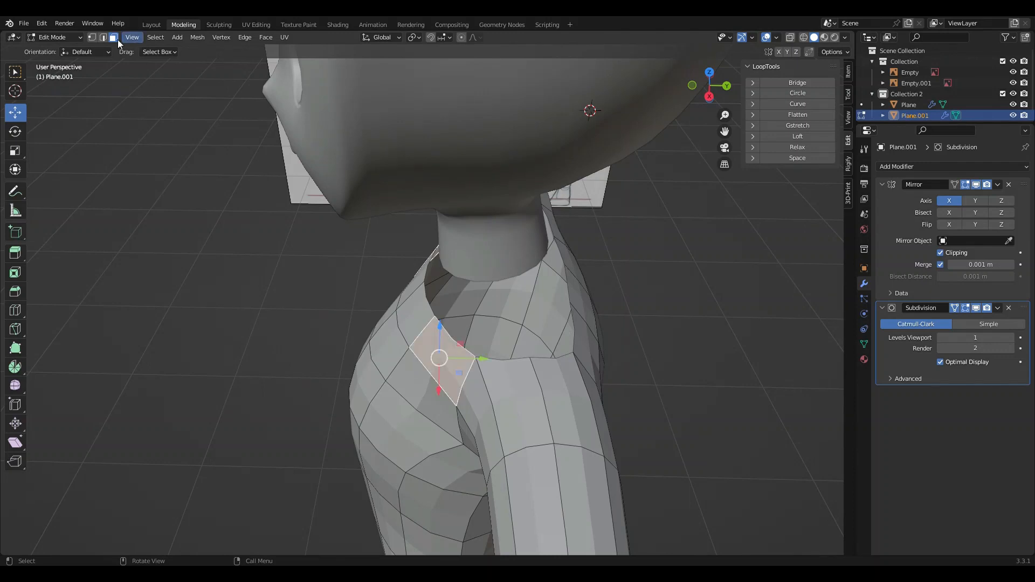
click(101, 39)
click(445, 329)
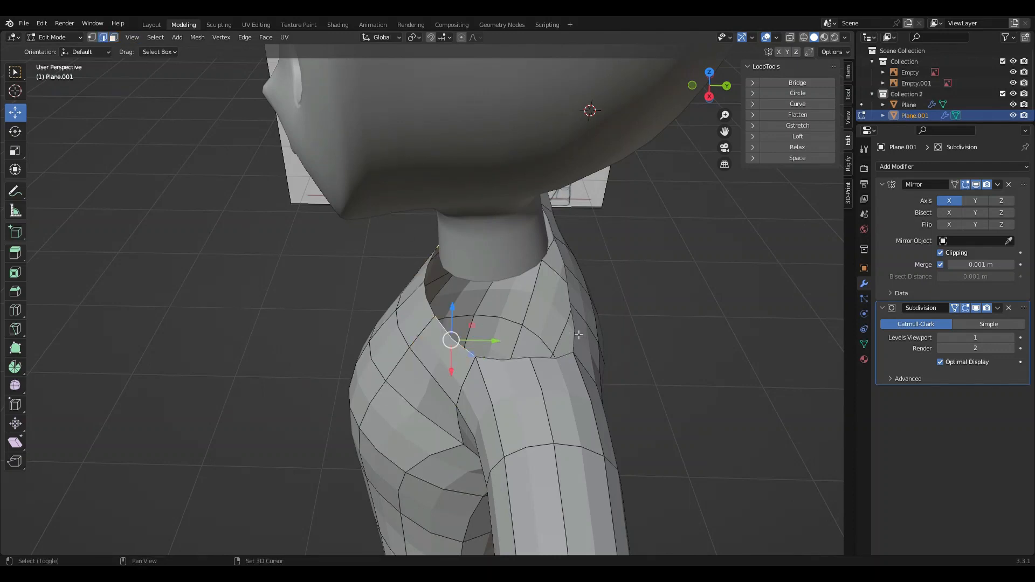
shift+click(578, 335)
key(f)
Add one loop cut across the new shoulder face and raise the new edge along Z
click(15, 310)
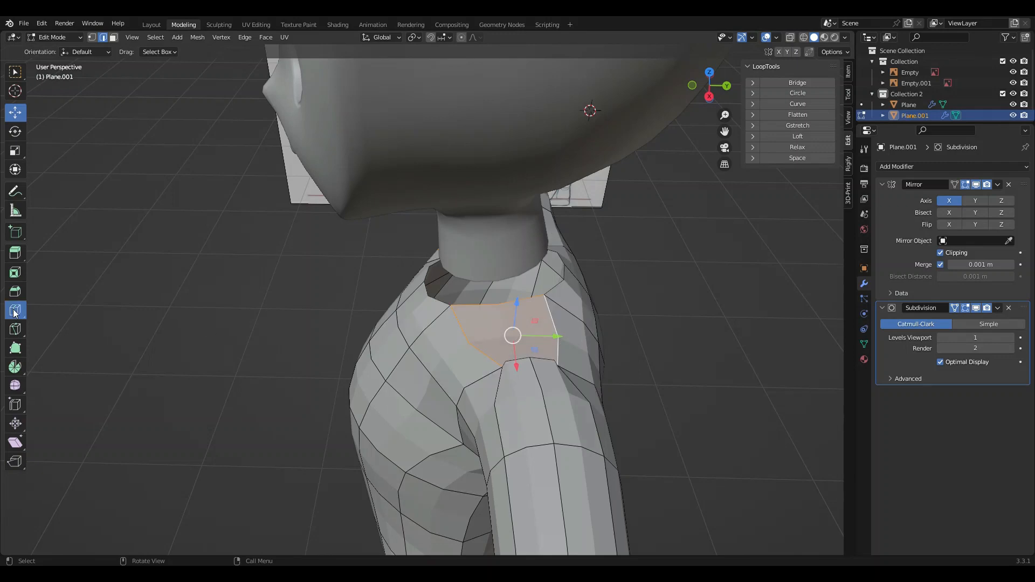
click(513, 326)
click(15, 113)
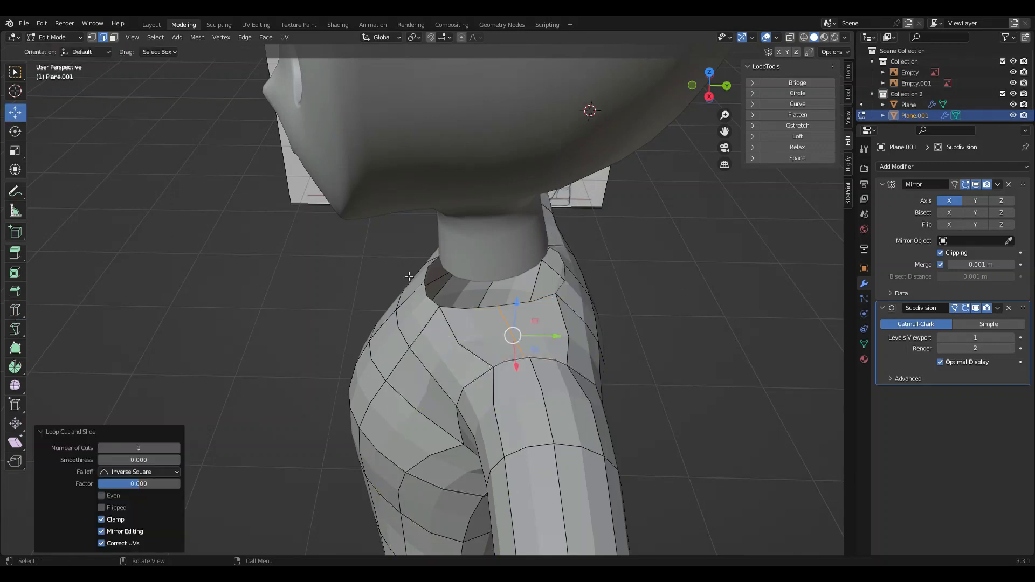
drag(528, 324, 528, 305)
Merge the loop cut's outer vertex with the adjacent vertex at the top of the arm, using At Center
click(92, 38)
drag(524, 344, 526, 324)
key(ctrl+z)
click(530, 356)
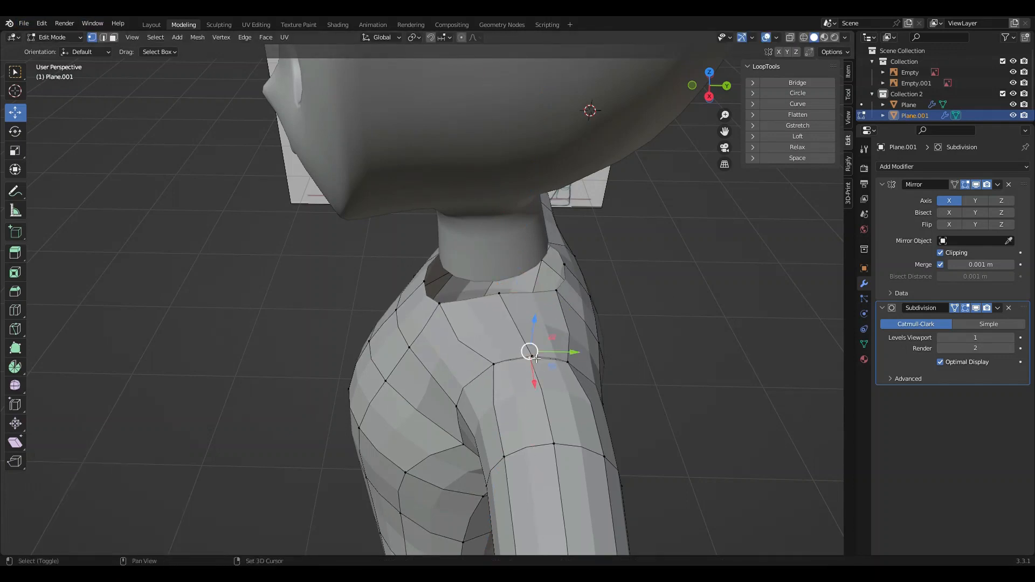
shift+click(532, 357)
key(m)
click(534, 356)
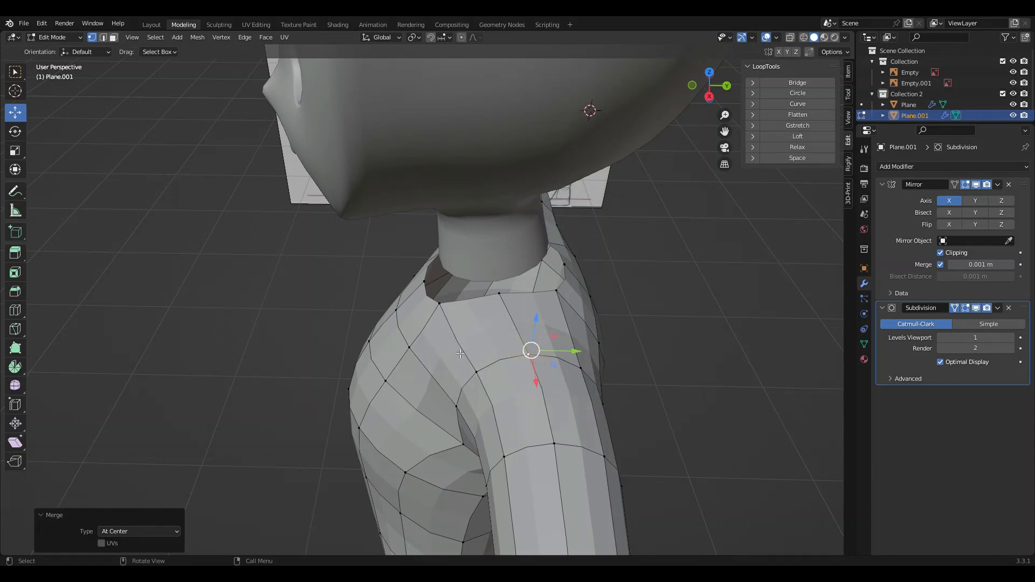
Move the neckline vertex on top of the shoulder about 0.107 m outward along X
middle_drag(534, 356, 505, 239)
click(481, 221)
drag(509, 215, 540, 216)
key(ctrl+z)
middle_drag(539, 217, 496, 247)
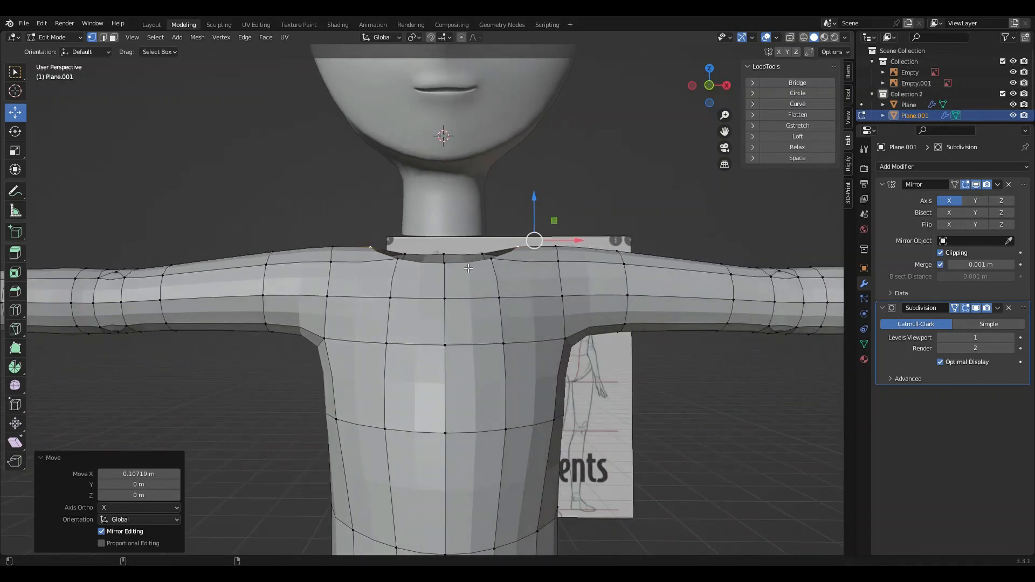
Adjust the neckline edge loop's height along Z and flatten it to a Z scale of 0.343 in front view
click(447, 264)
alt+click(463, 259)
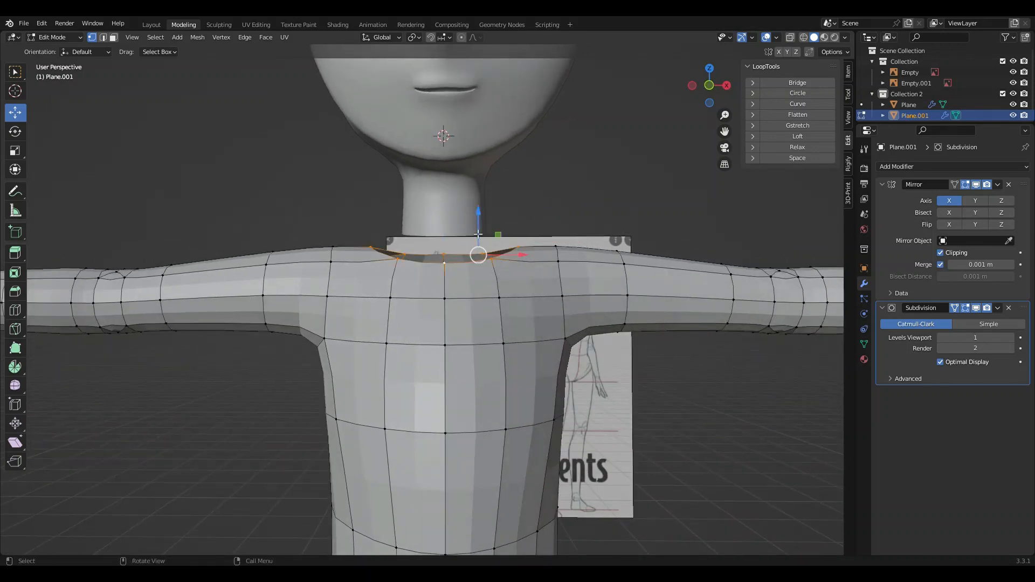
mouse_move(483, 233)
mouse_down()
mouse_move(483, 206)
mouse_move(483, 216)
mouse_up()
click(710, 85)
click(15, 151)
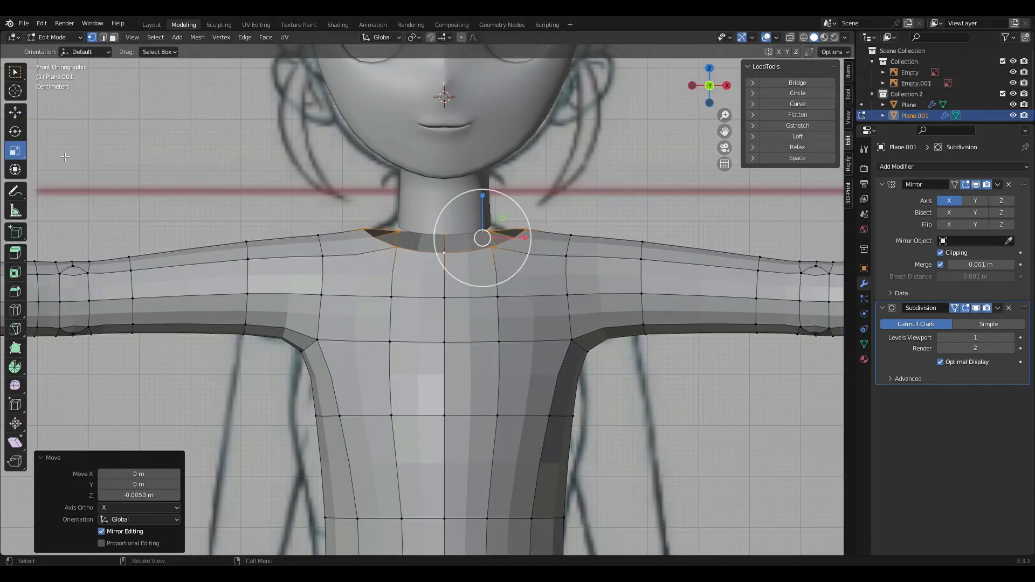
drag(483, 195, 486, 223)
click(14, 114)
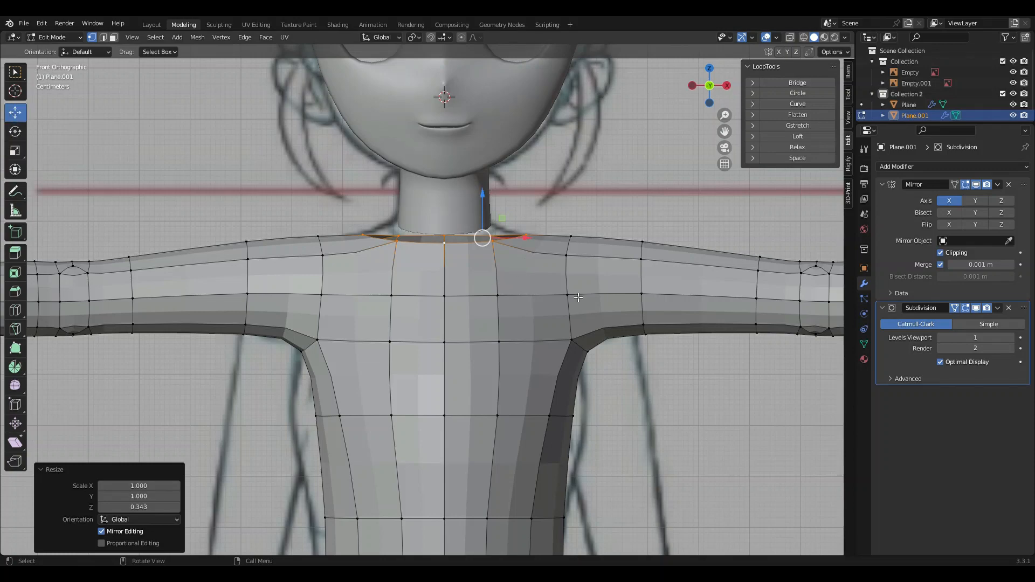
middle_drag(514, 351, 374, 360)
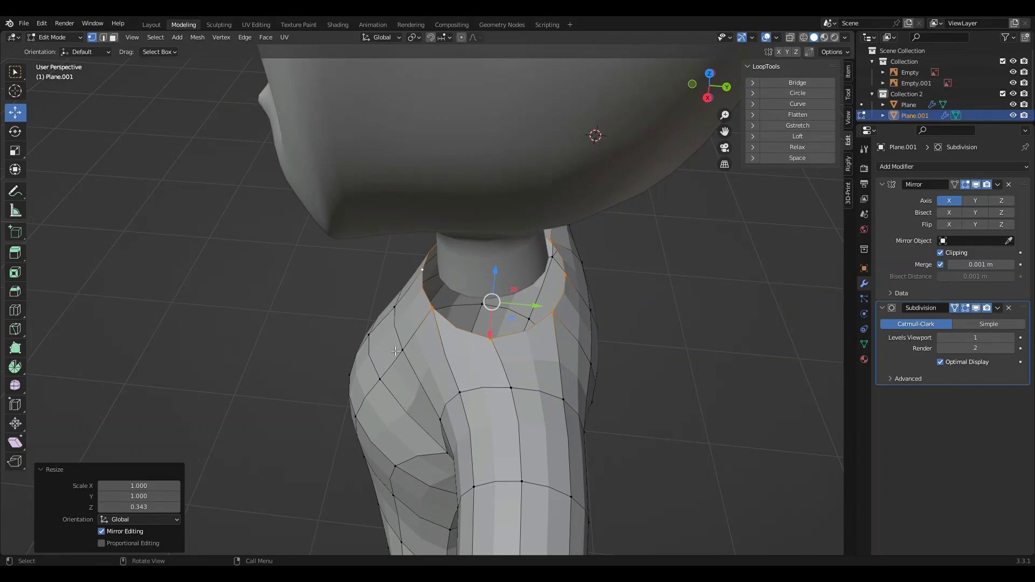
middle_drag(396, 351, 550, 291)
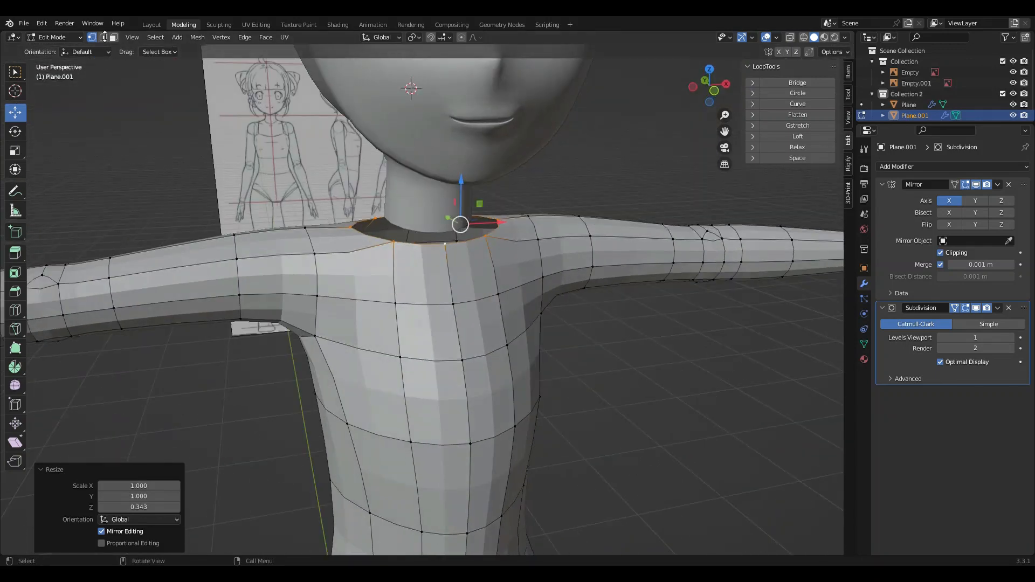
Apply Shade Smooth to the body object in object mode
click(151, 25)
right_click(409, 368)
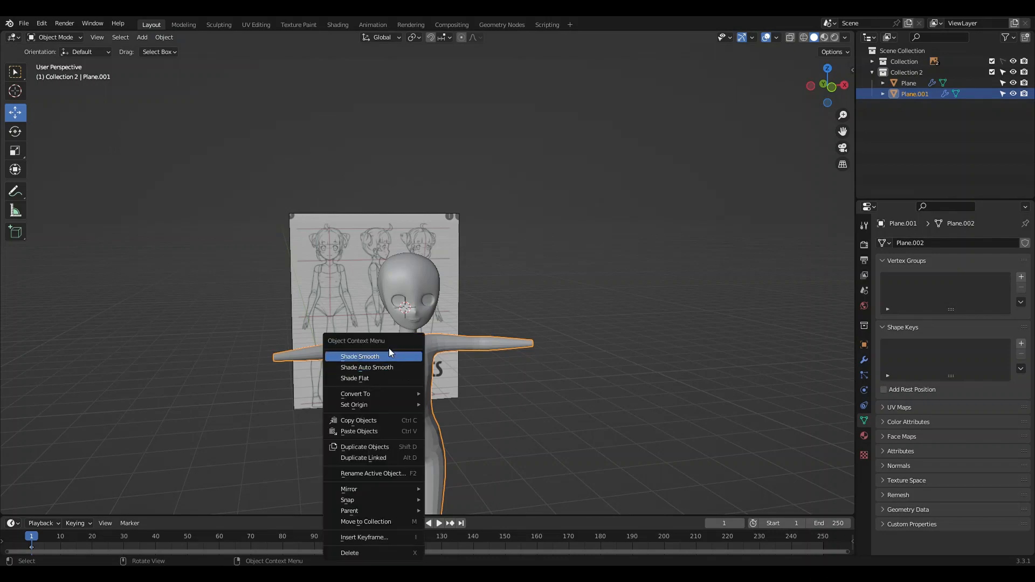
right_click(379, 345)
click(377, 346)
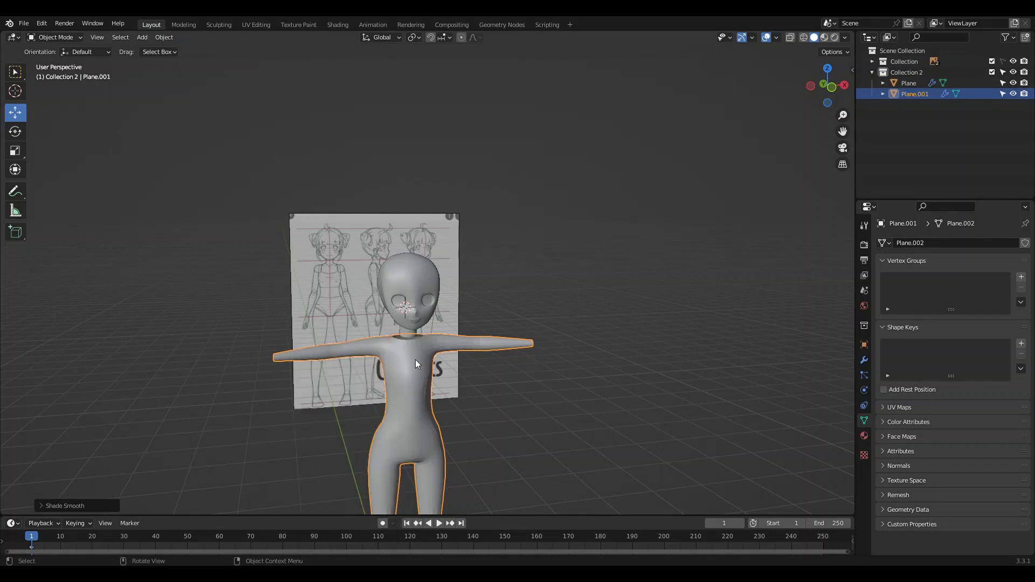
Duplicate the head and body objects in place and hide the copies as a backup
middle_drag(415, 365, 552, 254)
shift+click(422, 288)
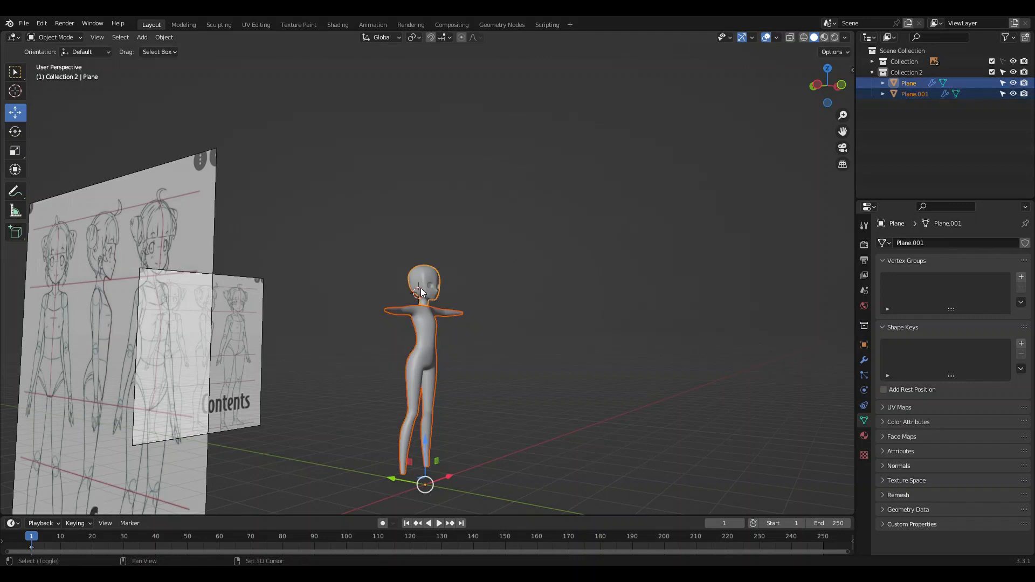
key(shift+d)
right_click(594, 290)
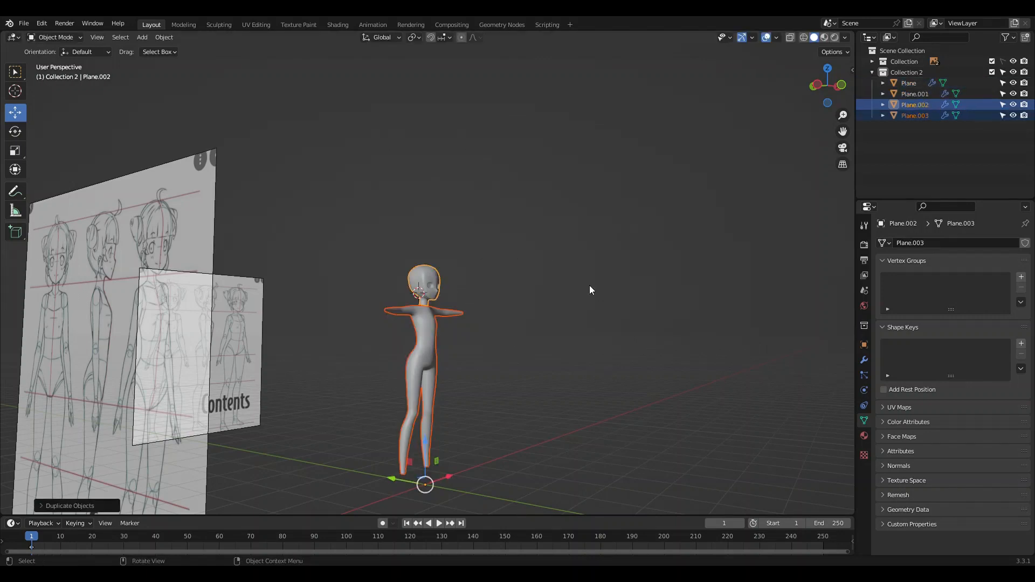
key(h)
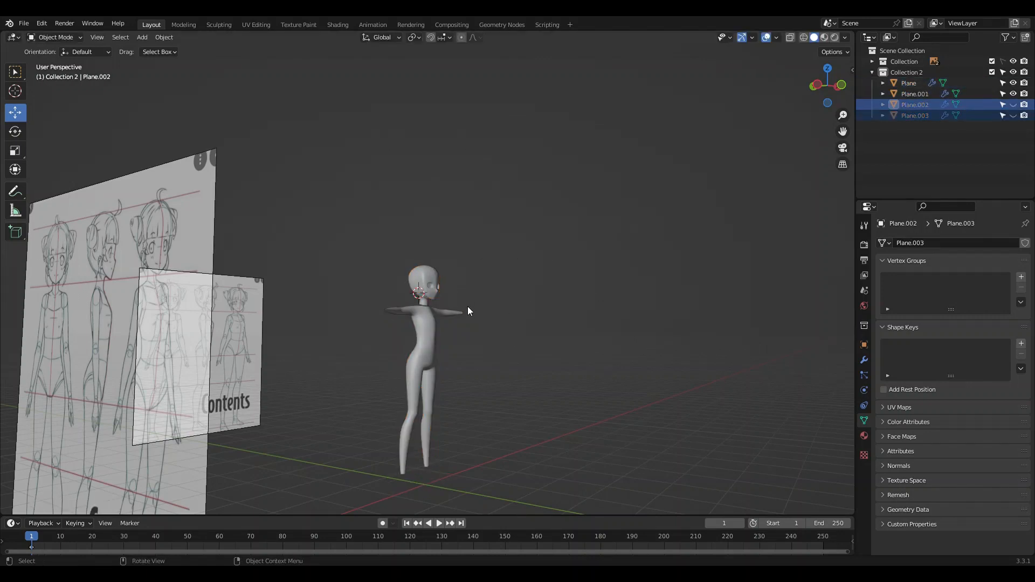
Join the head object with the body object into one mesh, keeping the body as the active object
click(436, 277)
shift+click(427, 329)
right_click(427, 329)
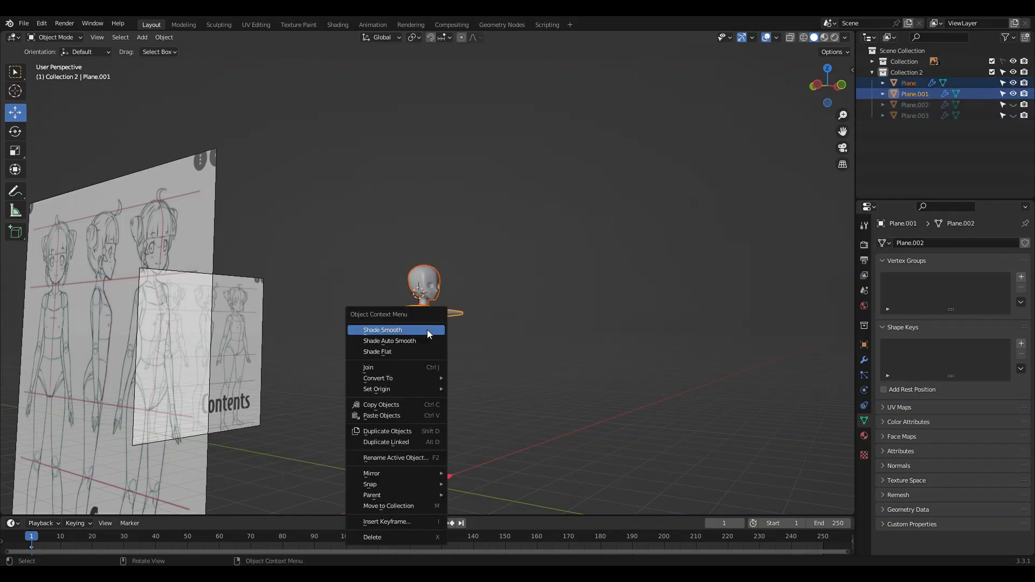
click(384, 367)
middle_drag(384, 367, 219, 118)
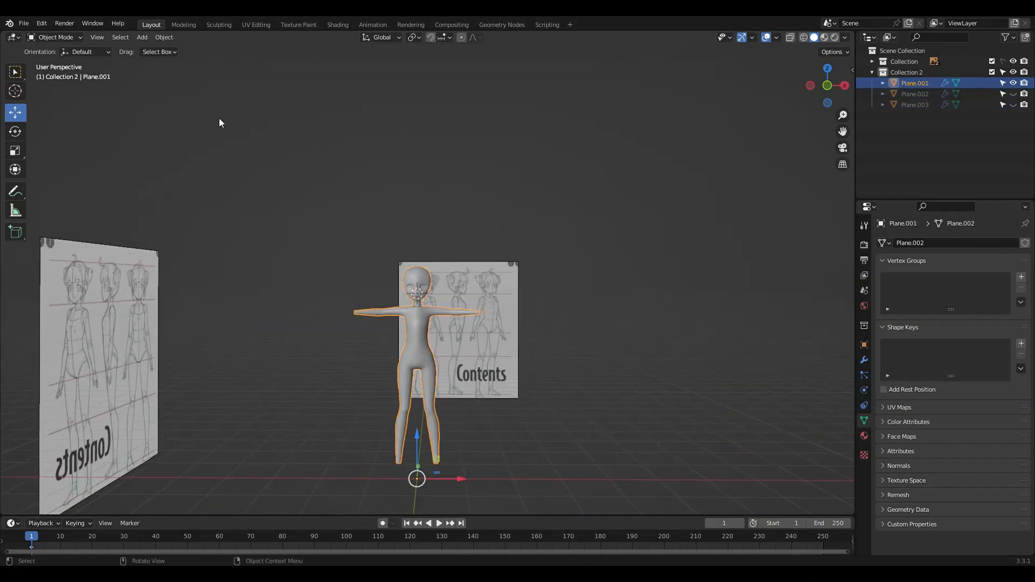
Bridge the lower edge loop of the neck to the torso's neckline loop with Bridge Edge Loops
click(186, 25)
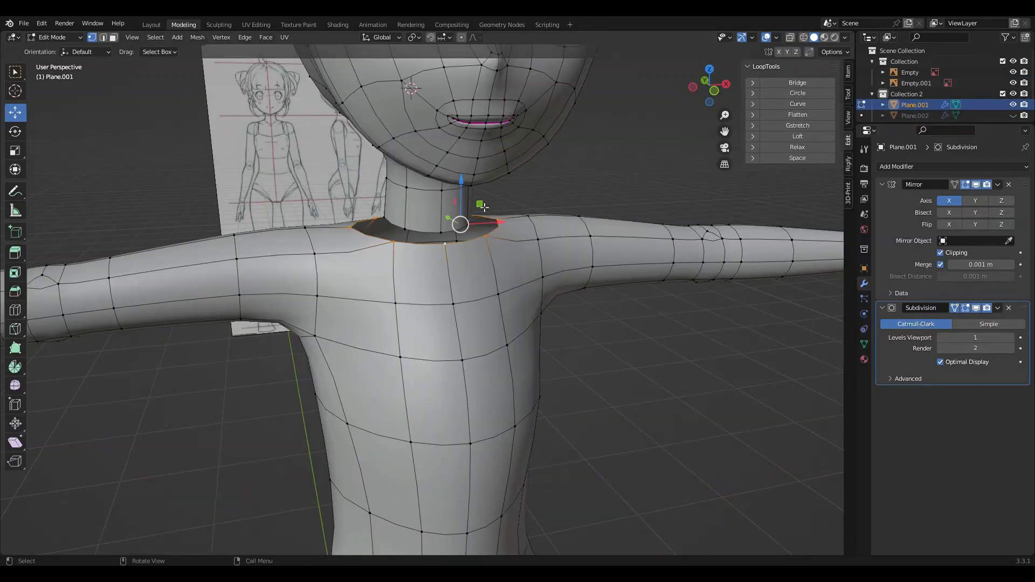
shift+click(428, 235)
click(103, 37)
key(ctrl+e)
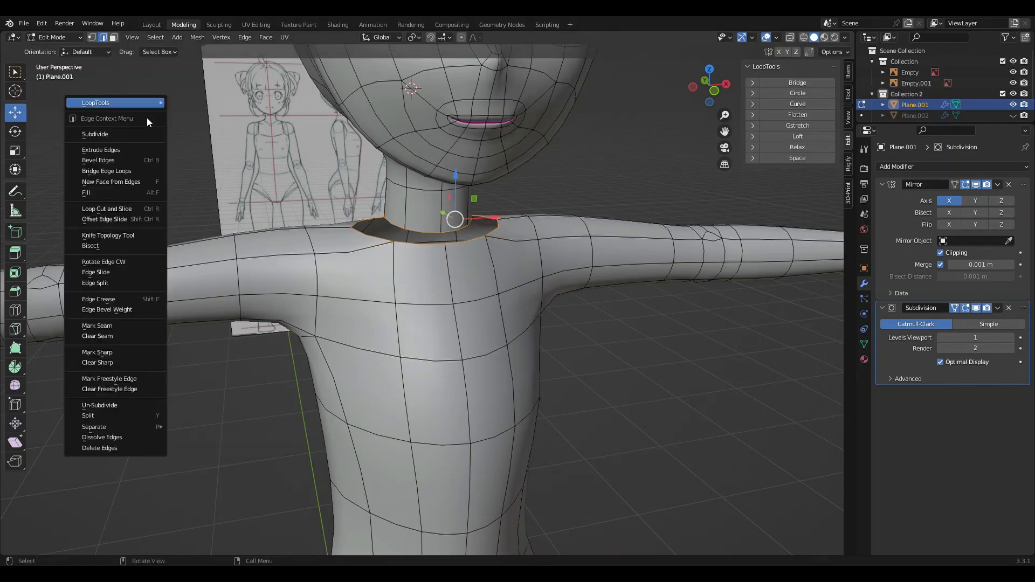
click(134, 173)
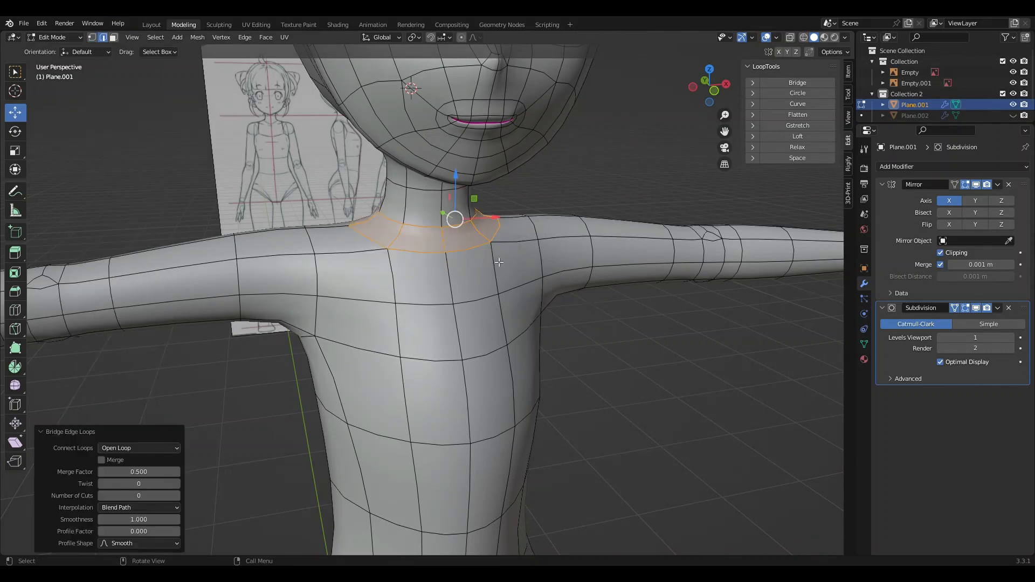
middle_drag(461, 242, 426, 300)
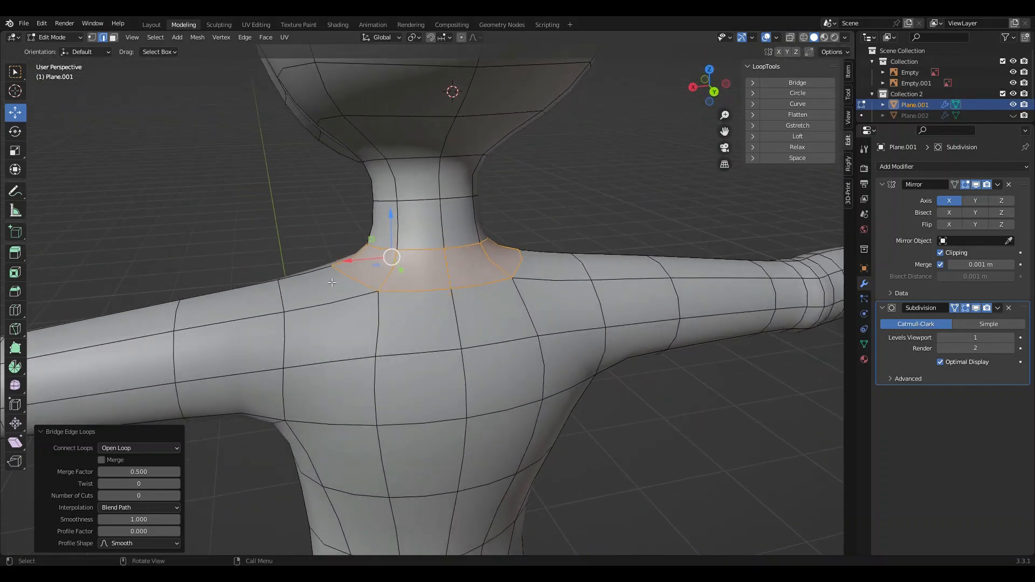
middle_drag(509, 408, 53, 426)
scroll(722, 396, down, 8)
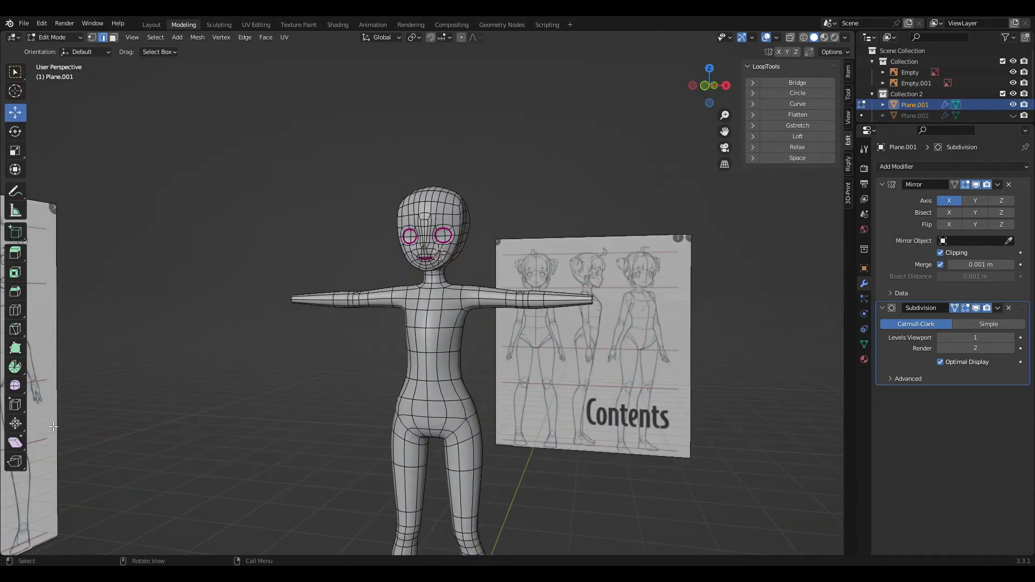
click(149, 25)
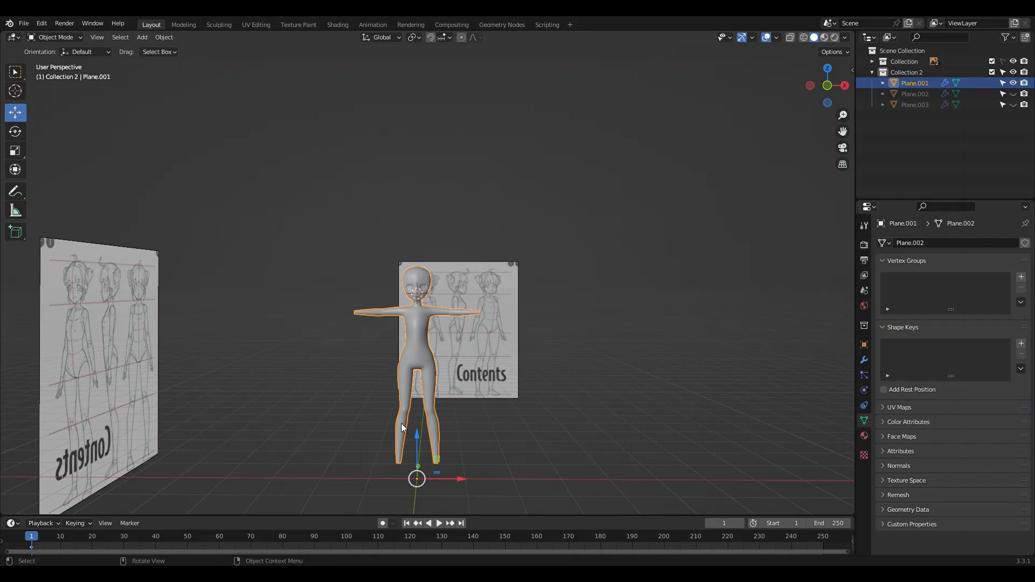
click(179, 24)
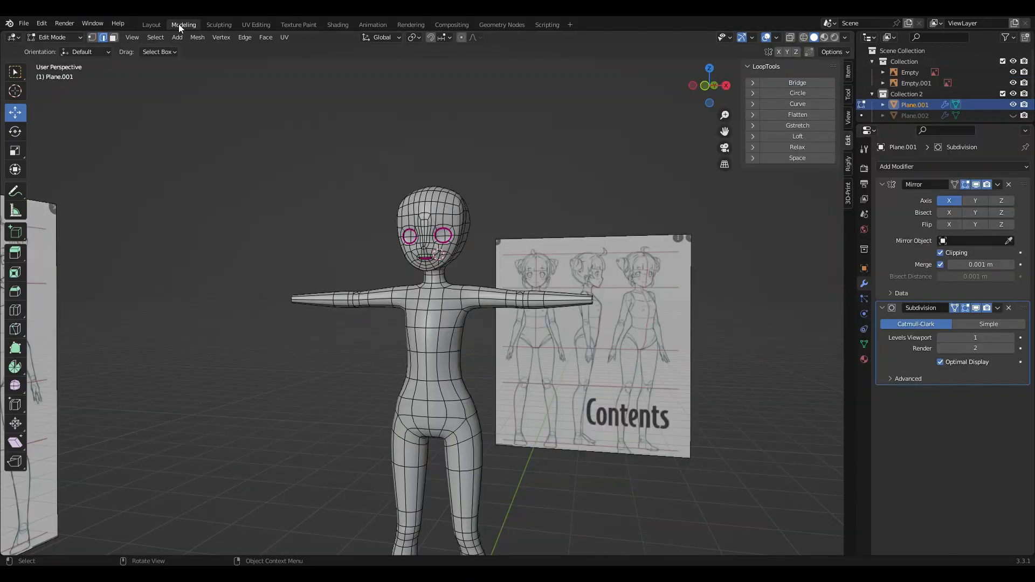
Duplicate the open edge loop at the ankle in place and separate it into its own object
shift+middle_drag(545, 451, 492, 532)
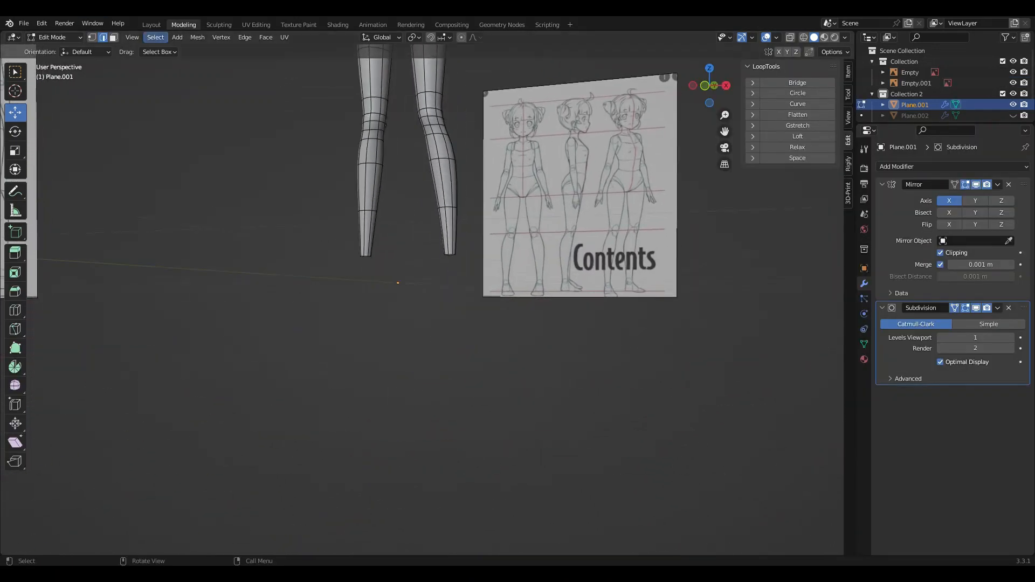
scroll(487, 225, up, 5)
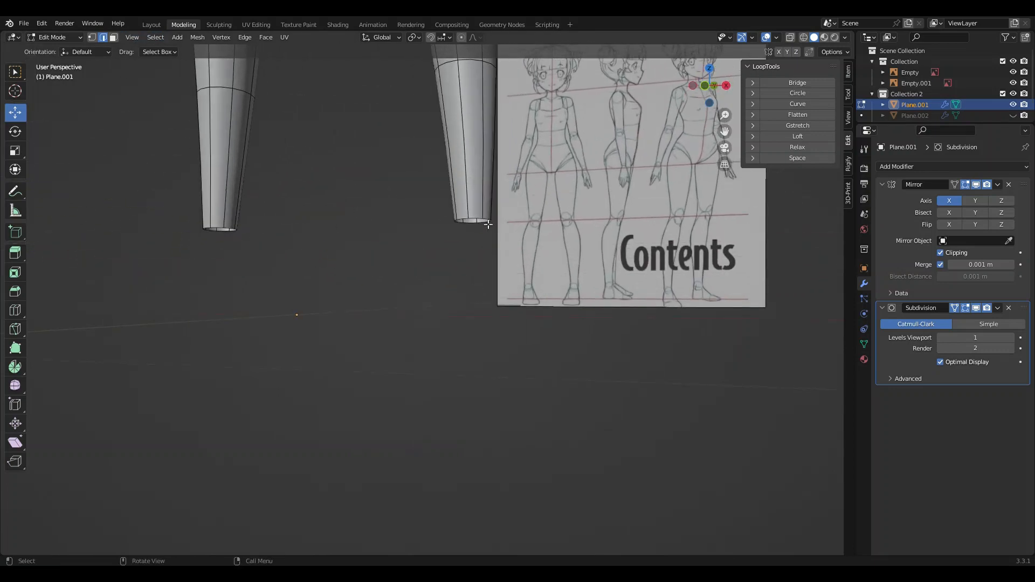
alt+click(478, 221)
key(shift+d)
right_click(488, 264)
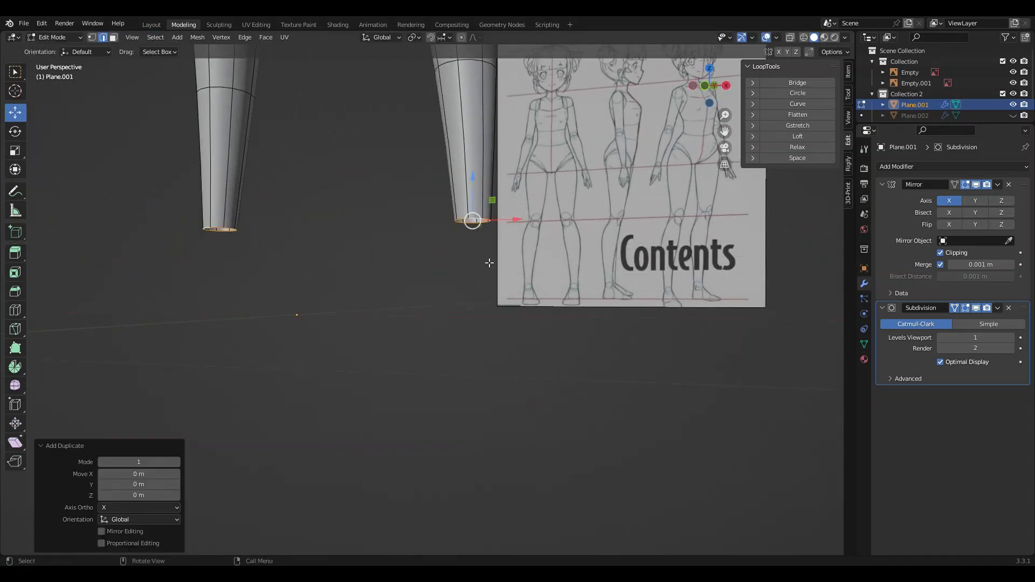
right_click(481, 272)
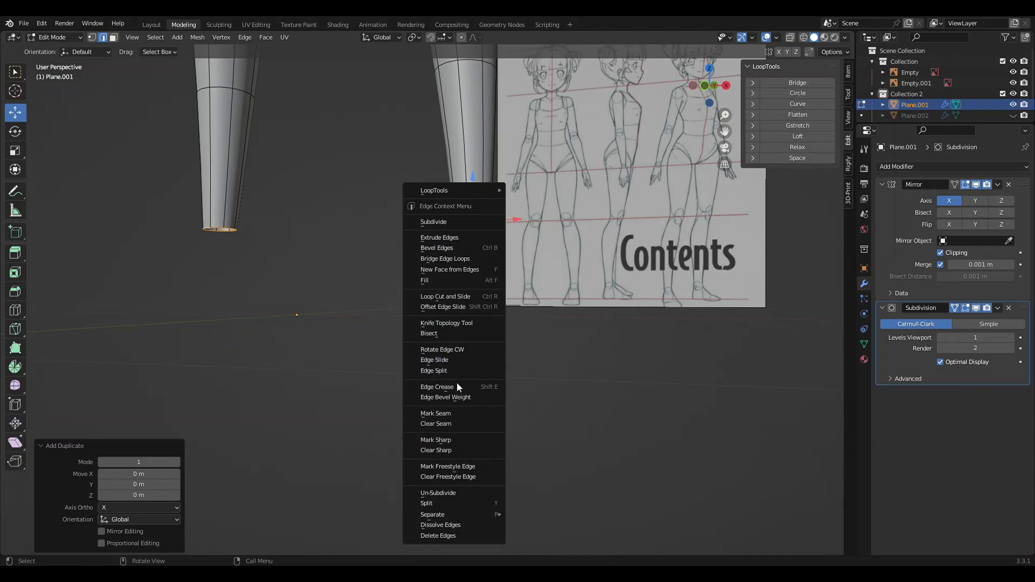
mouse_move(449, 513)
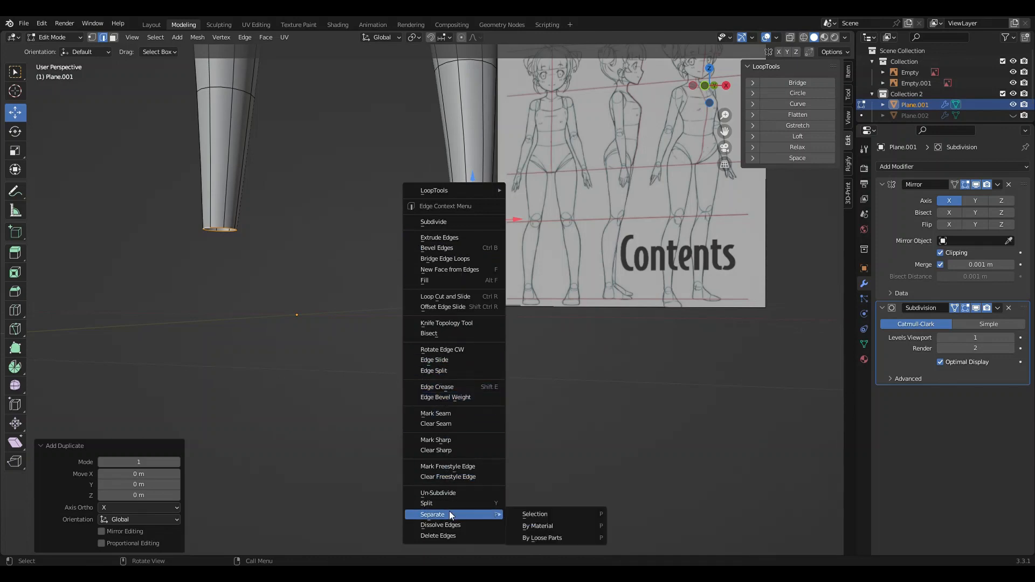
click(534, 515)
click(151, 25)
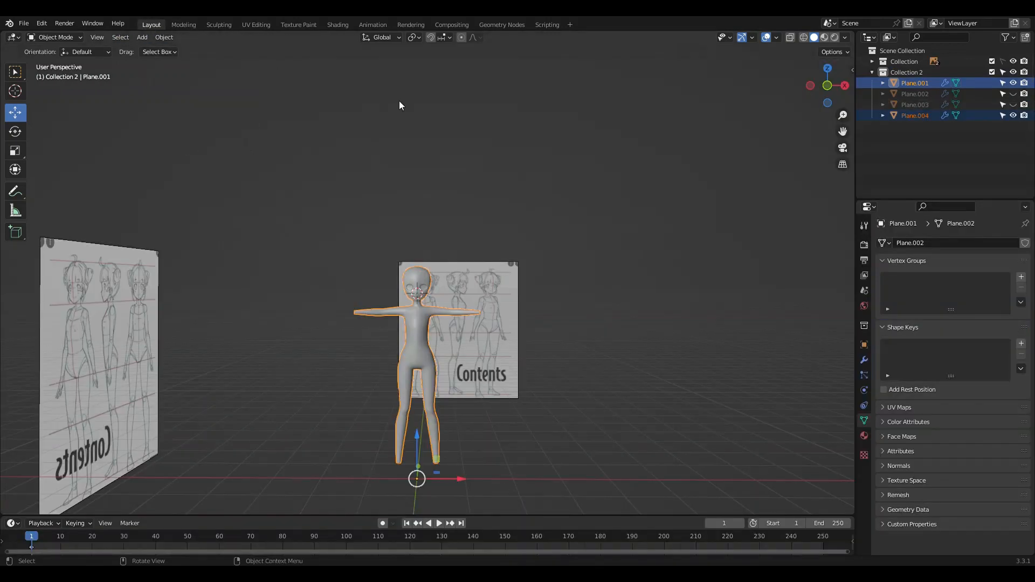
Edit the separated ankle loop in the Modeling workspace and extrude it straight down about 0.25 m to the reference ground line
click(927, 118)
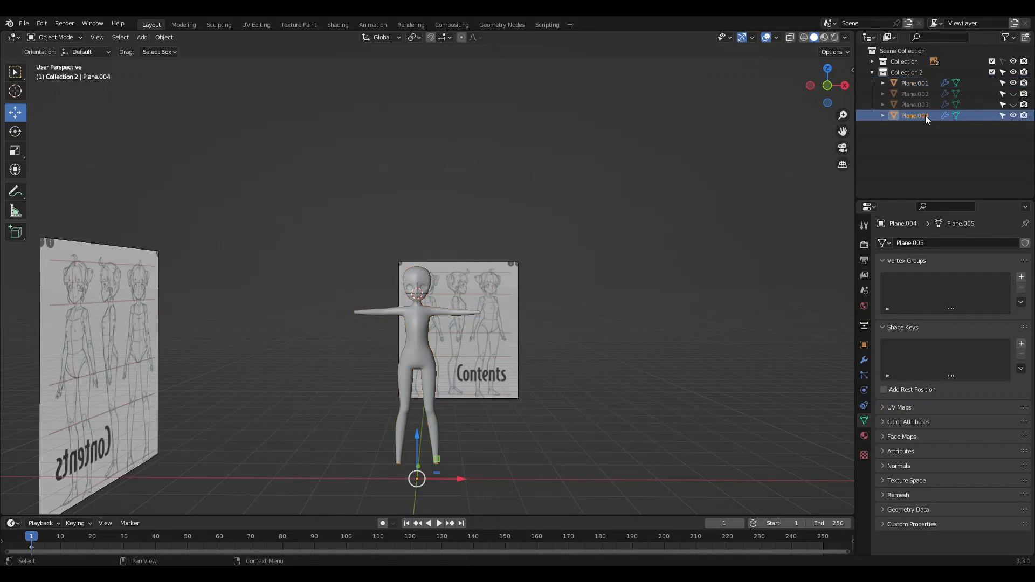
click(183, 24)
click(728, 89)
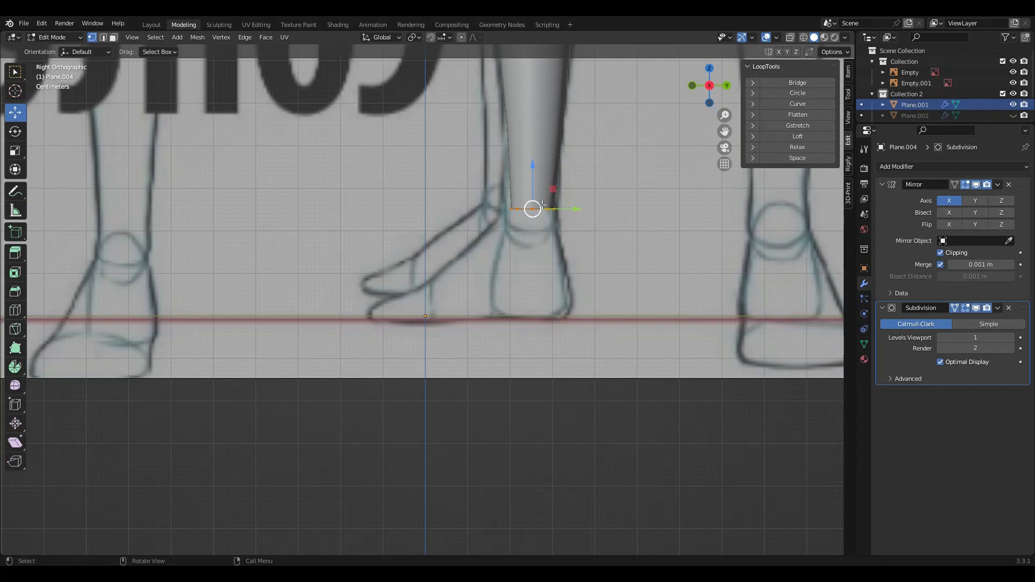
key(e)
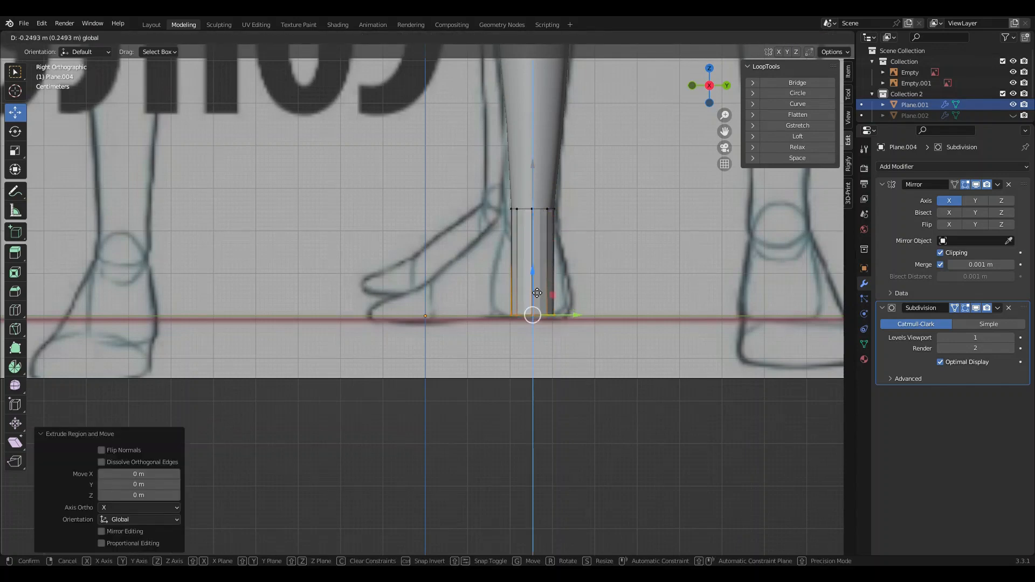
click(540, 293)
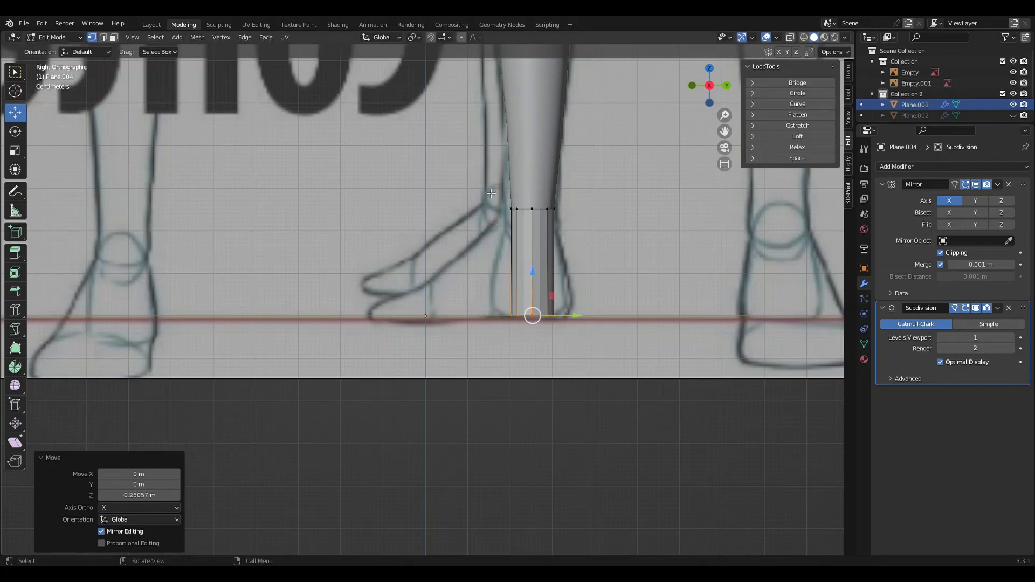
Extrude the front faces of the ankle tube forward about 0.32 m towards the toes, with the Subdivision modifier's viewport display off
middle_drag(193, 85, 151, 64)
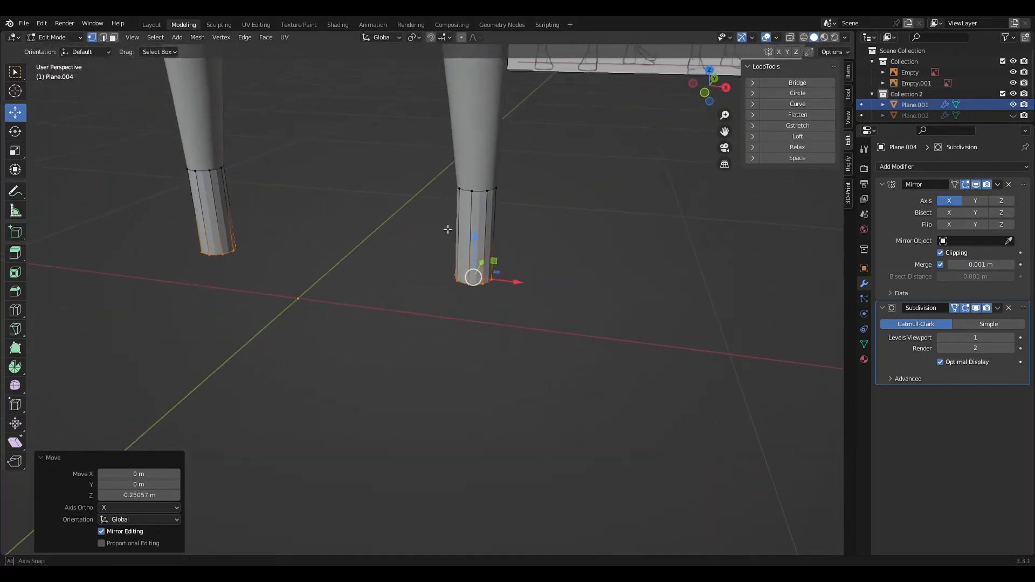
click(113, 38)
scroll(459, 187, up, 2)
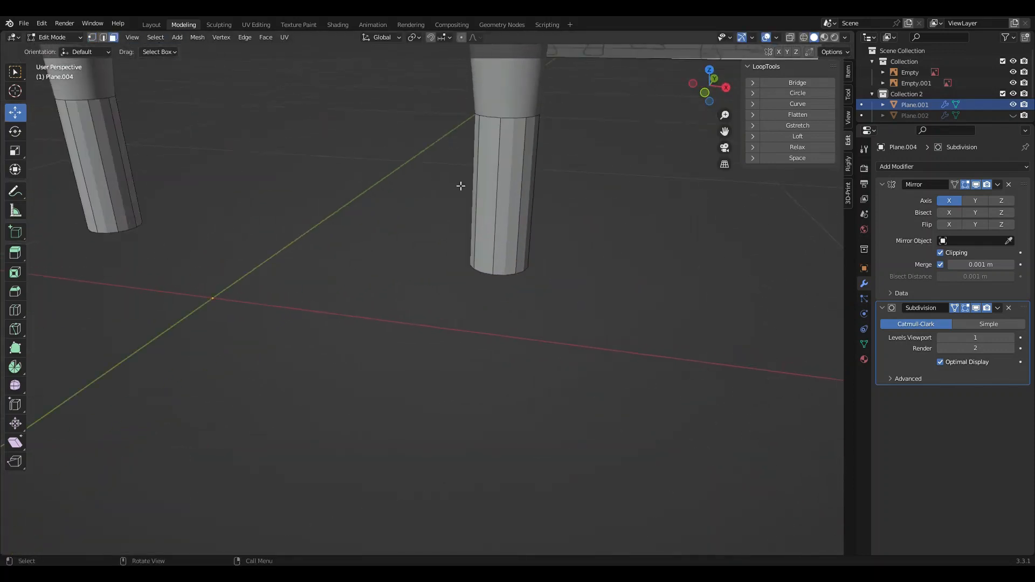
middle_drag(460, 187, 561, 176)
click(369, 144)
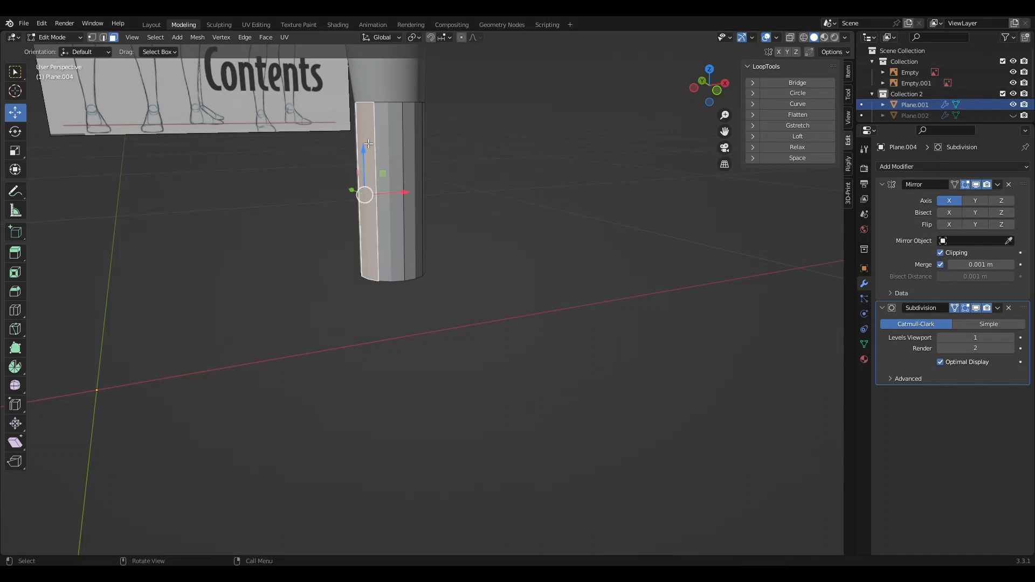
shift+click(388, 151)
shift+click(415, 145)
middle_drag(432, 157, 267, 185)
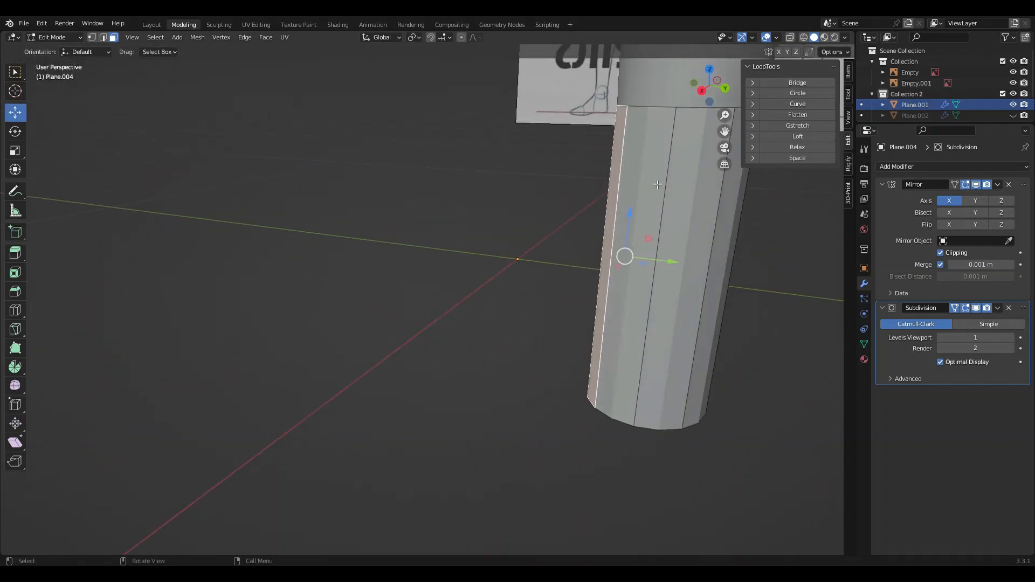
shift+click(658, 222)
middle_drag(658, 222, 615, 226)
scroll(526, 240, down, 3)
click(711, 94)
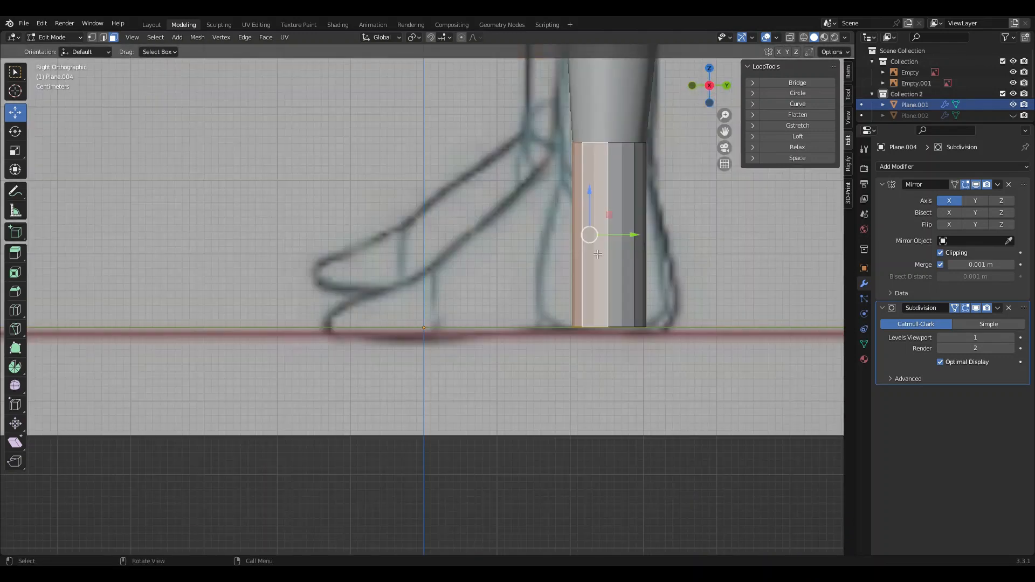
click(976, 308)
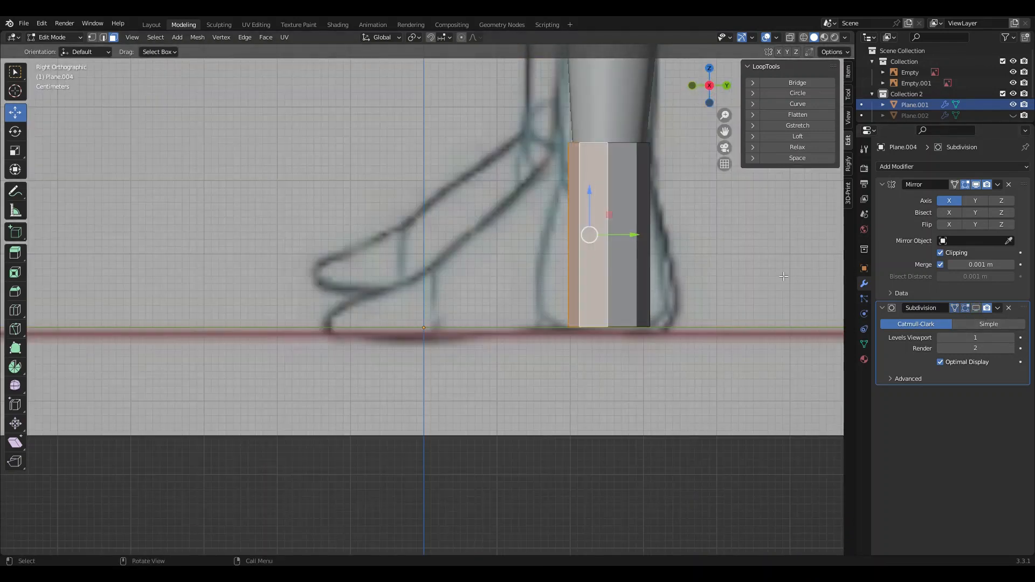
key(e)
click(651, 241)
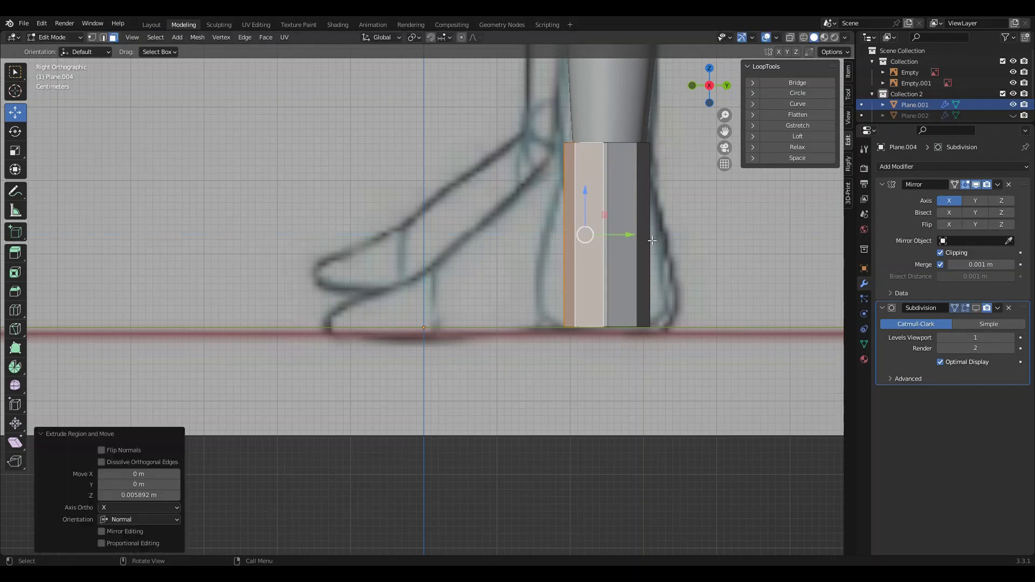
drag(634, 238, 390, 250)
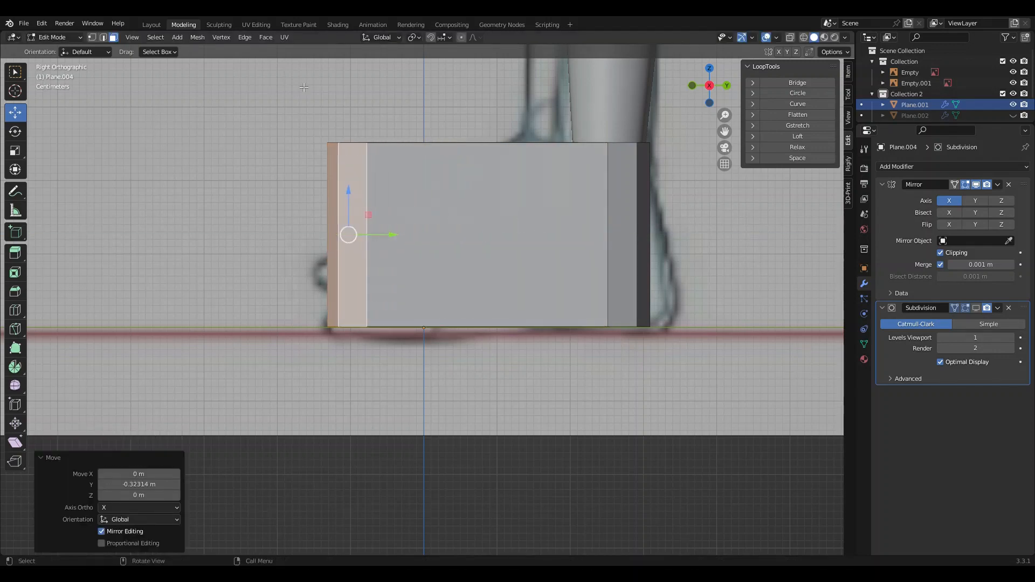
Delete the faces on the underside of the extruded foot block
click(802, 37)
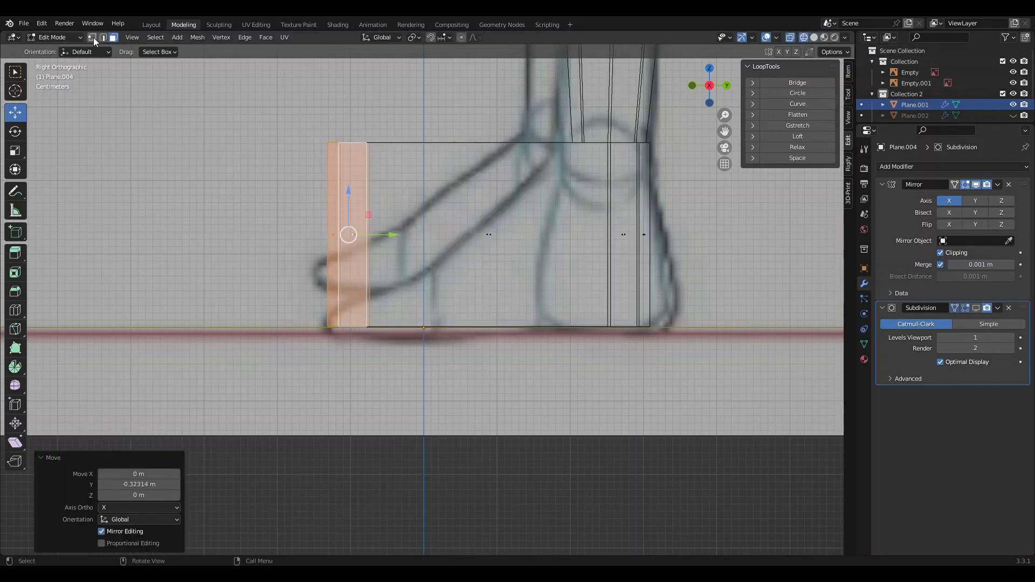
click(814, 38)
middle_drag(450, 372, 460, 275)
click(460, 276)
shift+click(461, 263)
shift+click(432, 308)
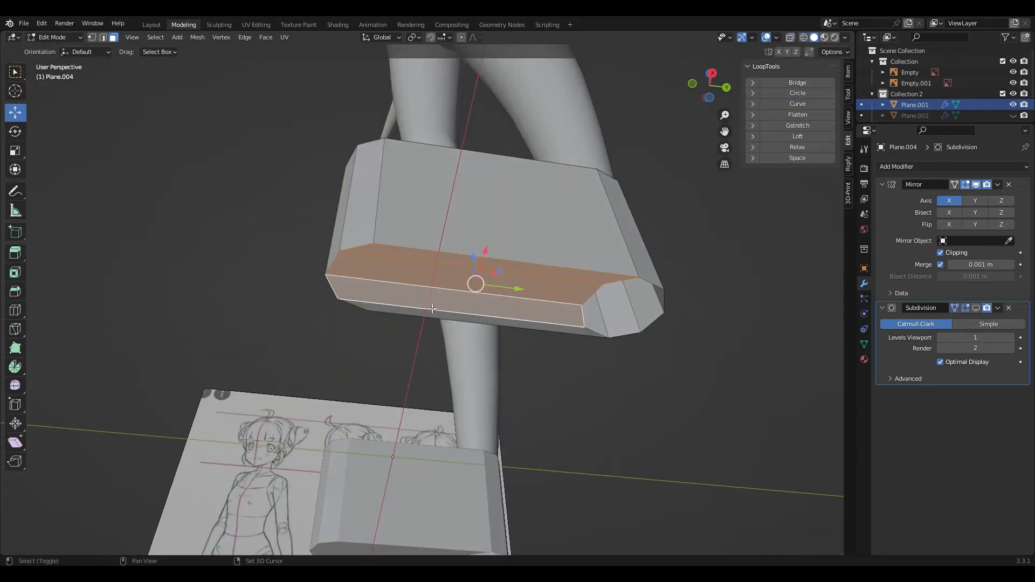
shift+click(432, 319)
right_click(430, 319)
click(398, 337)
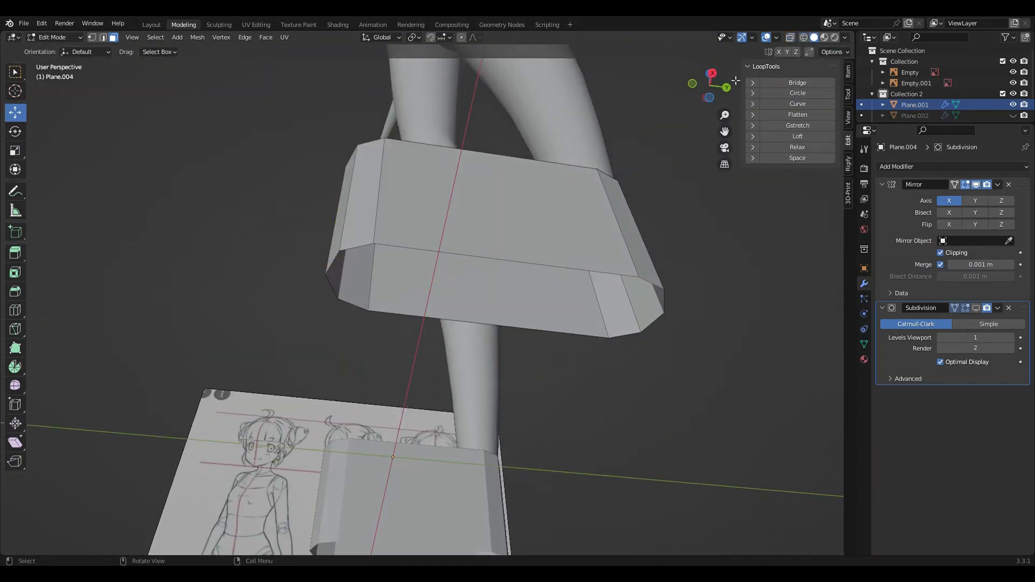
Lower the upper vertices at the toe end by about 0.229 m to slope the top of the foot
click(715, 72)
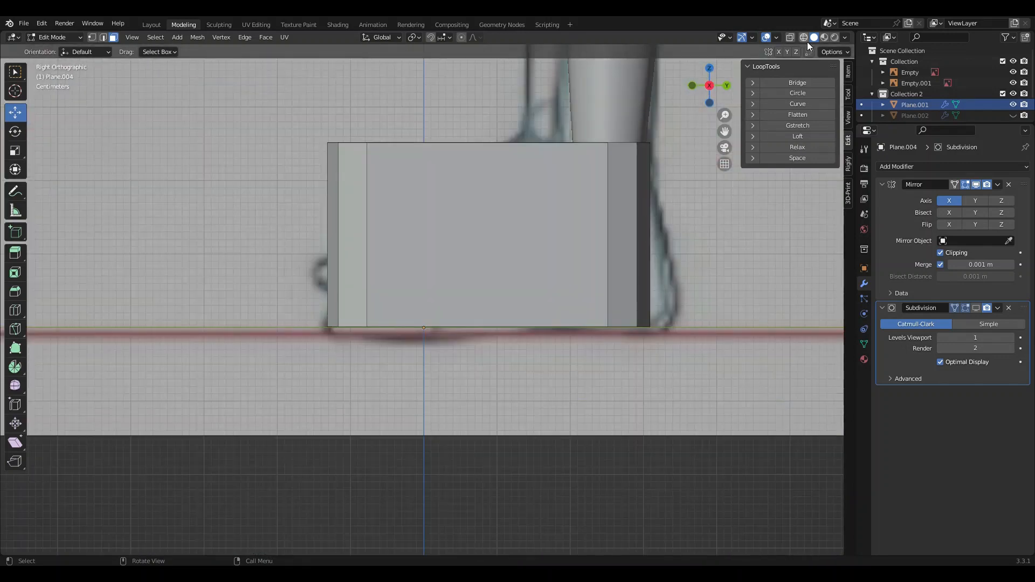
click(804, 37)
key(1)
drag(319, 120, 423, 189)
drag(352, 126, 362, 296)
Add one loop cut across the midfoot and move its upper vertices about 0.029 m down and 0.01 m back along the instep
click(15, 309)
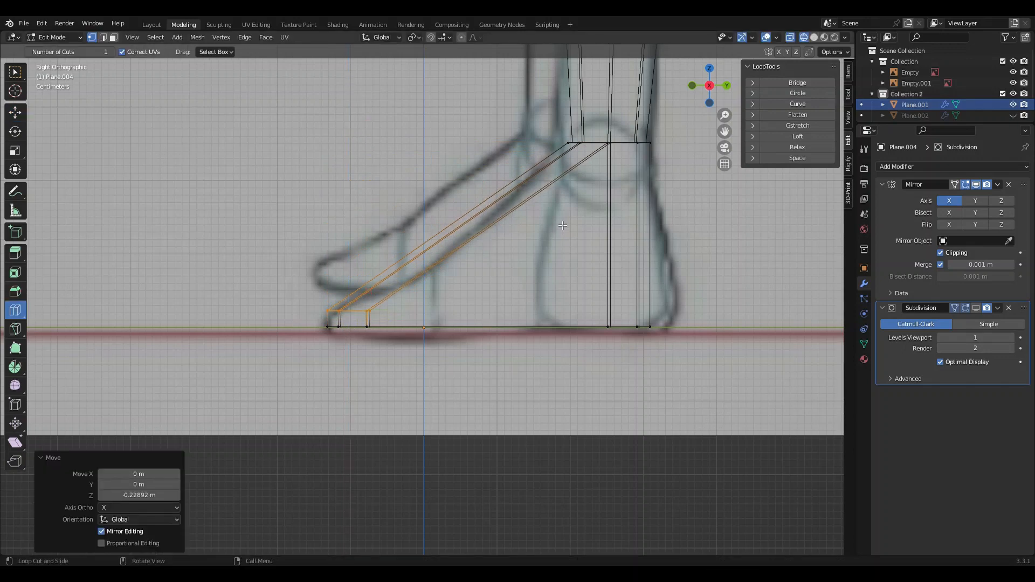
click(499, 228)
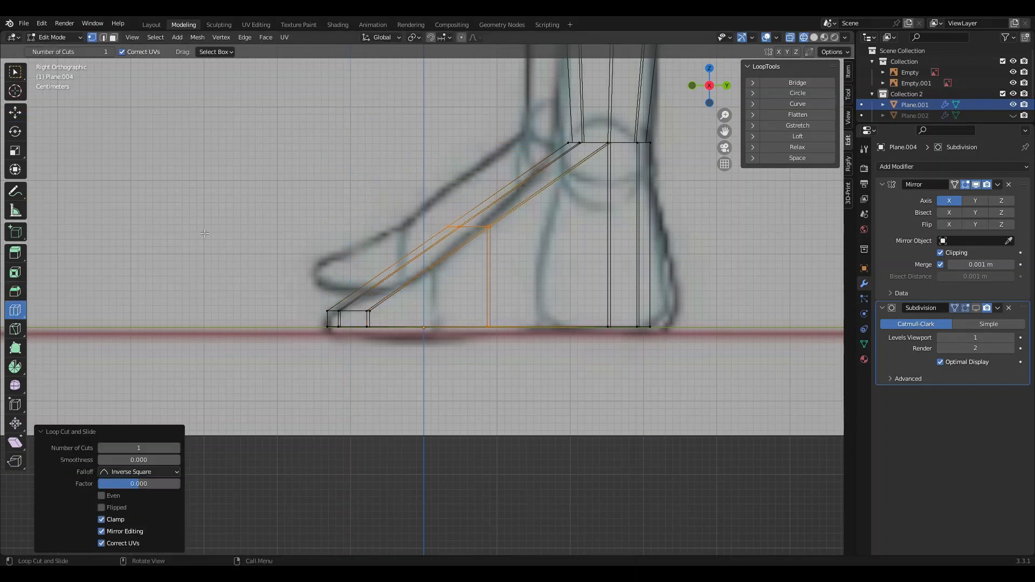
click(15, 112)
drag(483, 235, 475, 258)
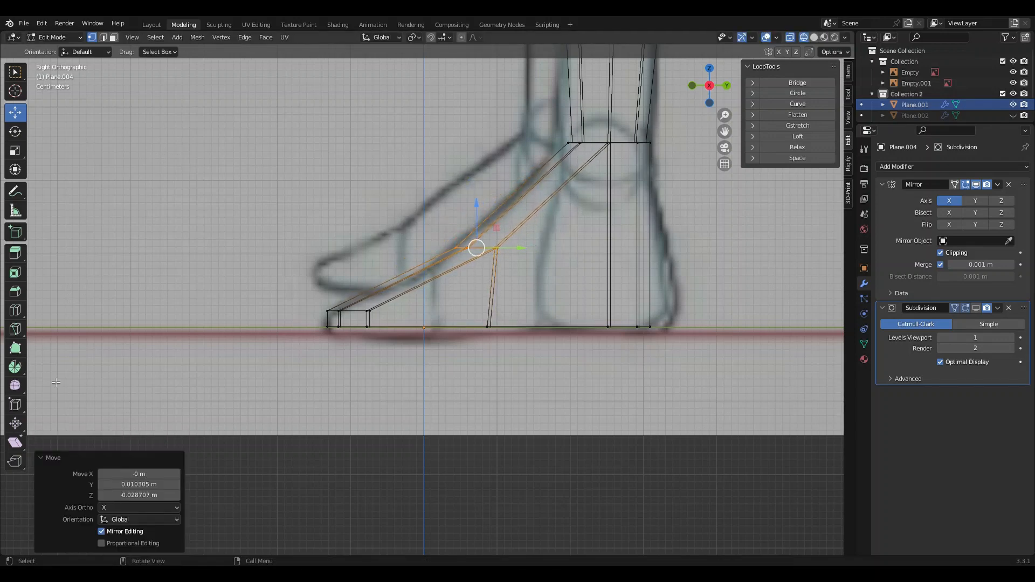
Add a horizontal loop cut around the foot and move the heel's bottom vertices back about 0.028 m and its middle vertices about 0.019 m
click(15, 310)
click(366, 322)
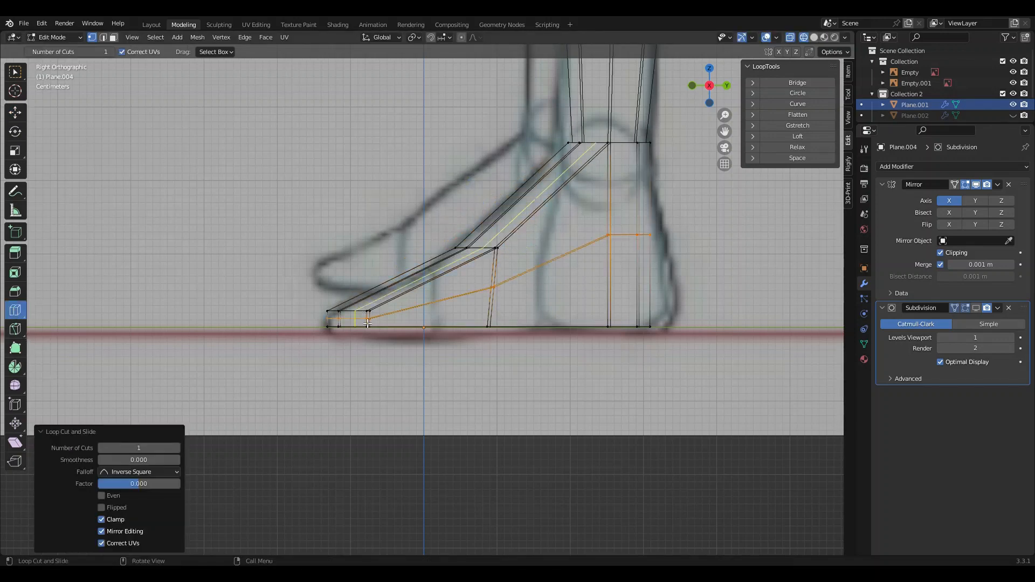
click(15, 112)
drag(573, 295, 694, 333)
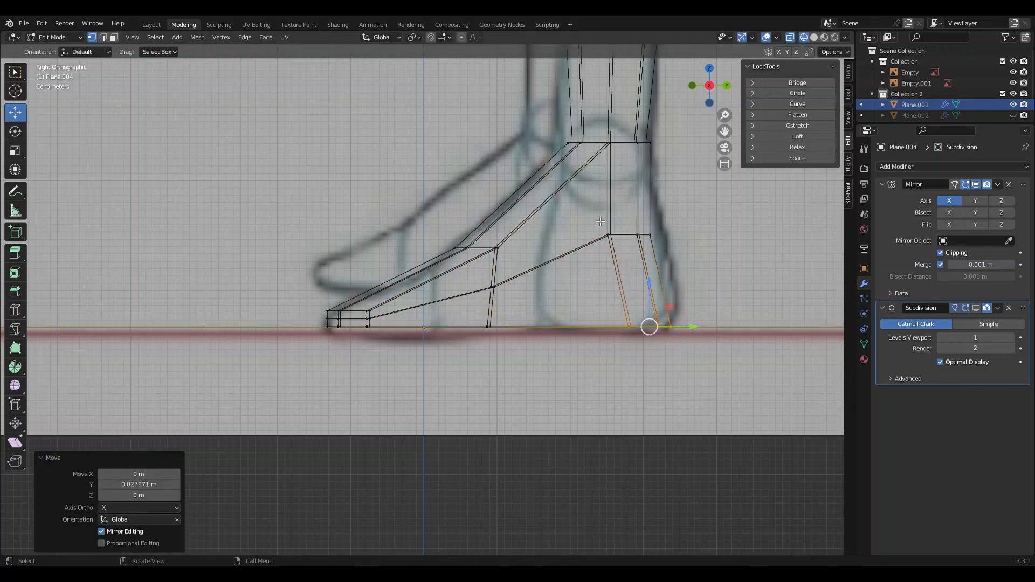
drag(601, 221, 682, 234)
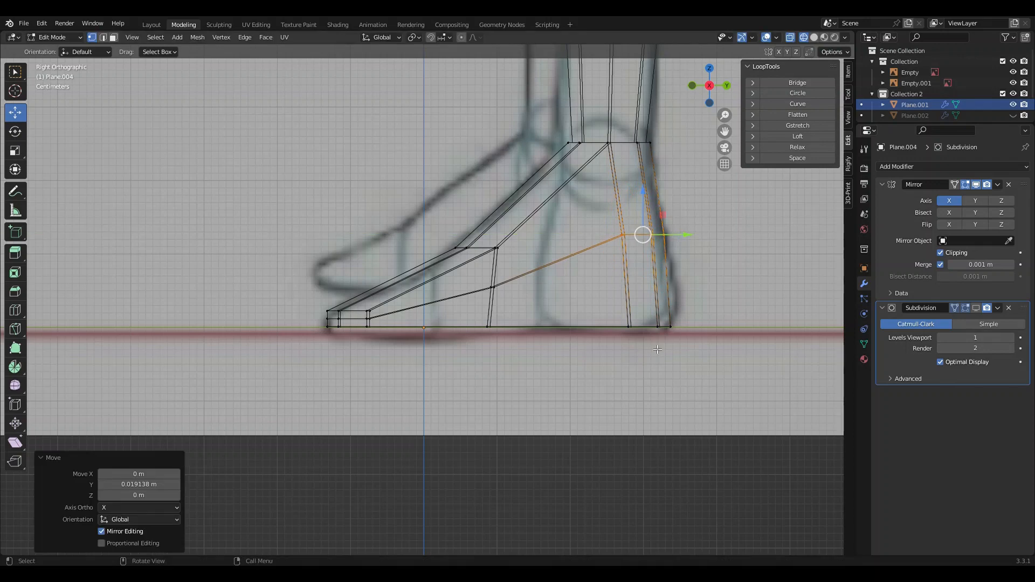
Extrude the foot's open bottom edge loop, lower it slightly and scale it inward to begin the sole
alt+click(600, 327)
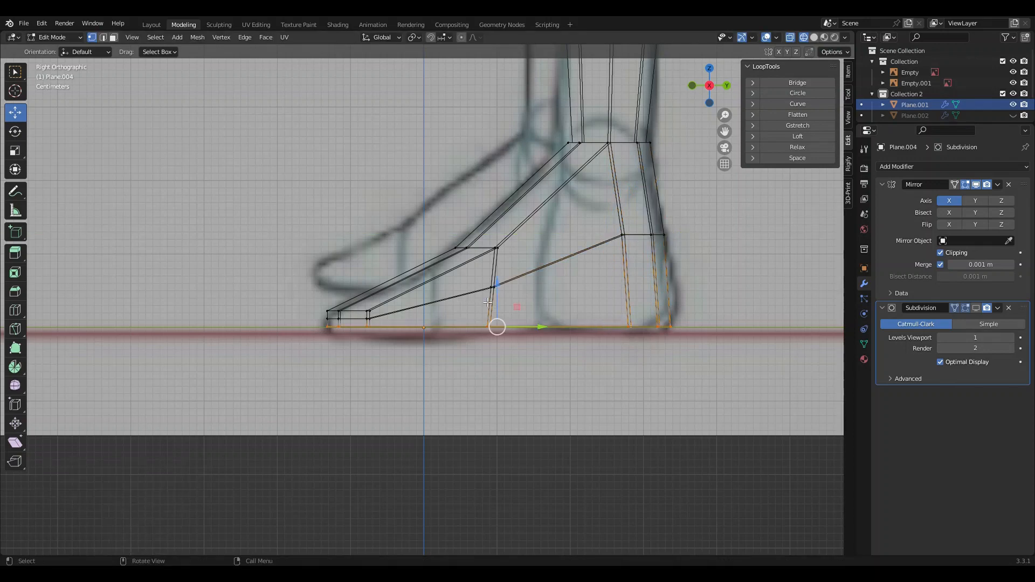
key(e)
key(Escape)
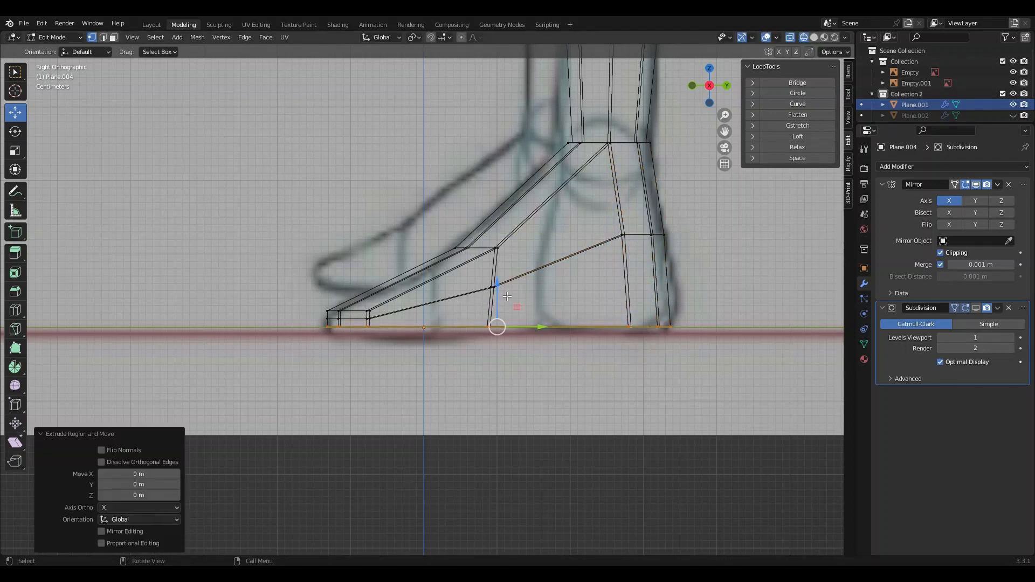
drag(503, 293, 496, 297)
key(s)
click(772, 378)
Extrude the sole's inner loop again, scale it to 0.487 and fill the remaining opening with a face
key(g)
key(Escape)
key(e)
key(Escape)
key(s)
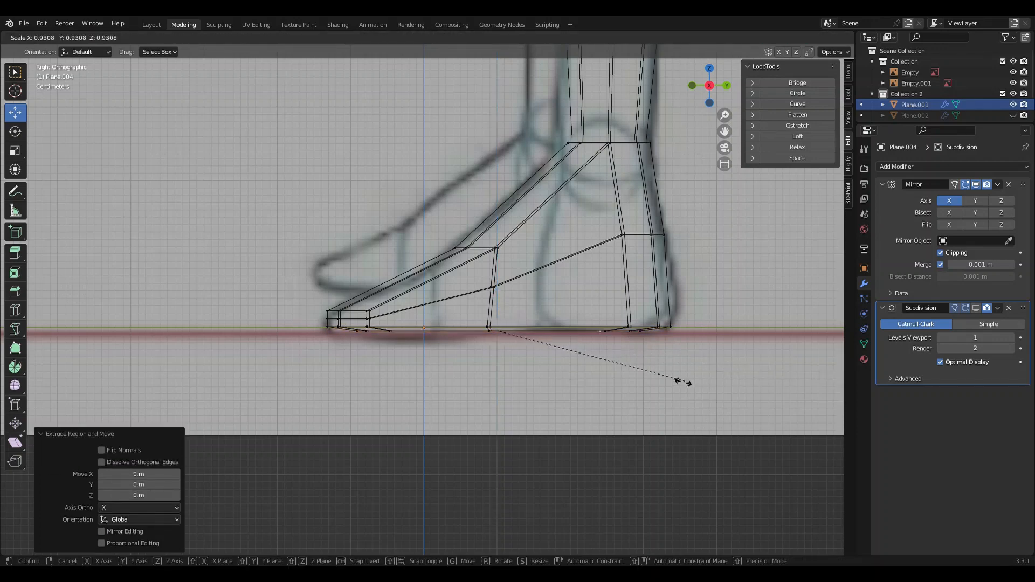
click(592, 374)
middle_drag(592, 374, 570, 283)
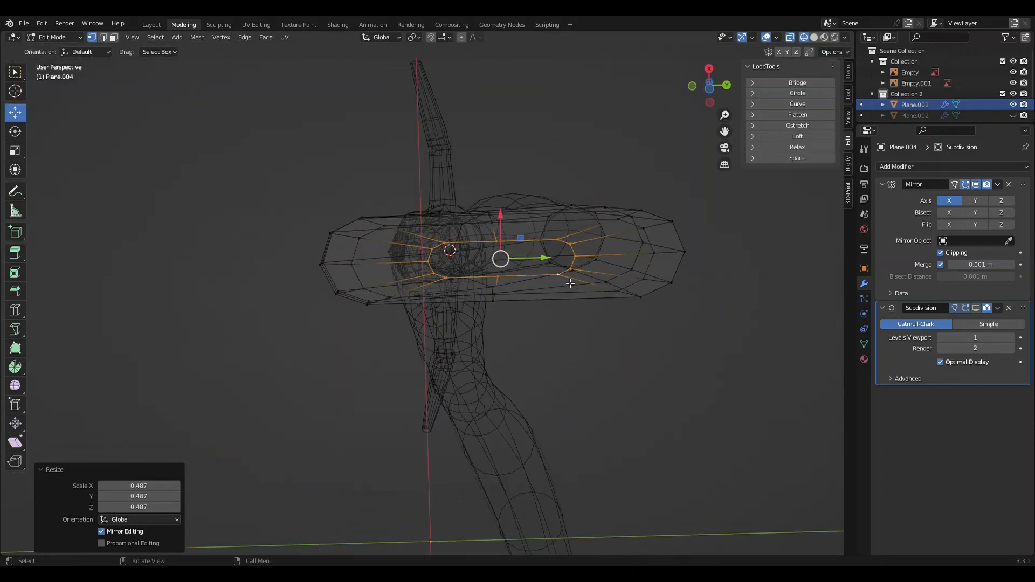
key(f)
Connect the two side midpoint vertices across the sole's centre face, and its toe and heel centre vertices along its length
click(502, 243)
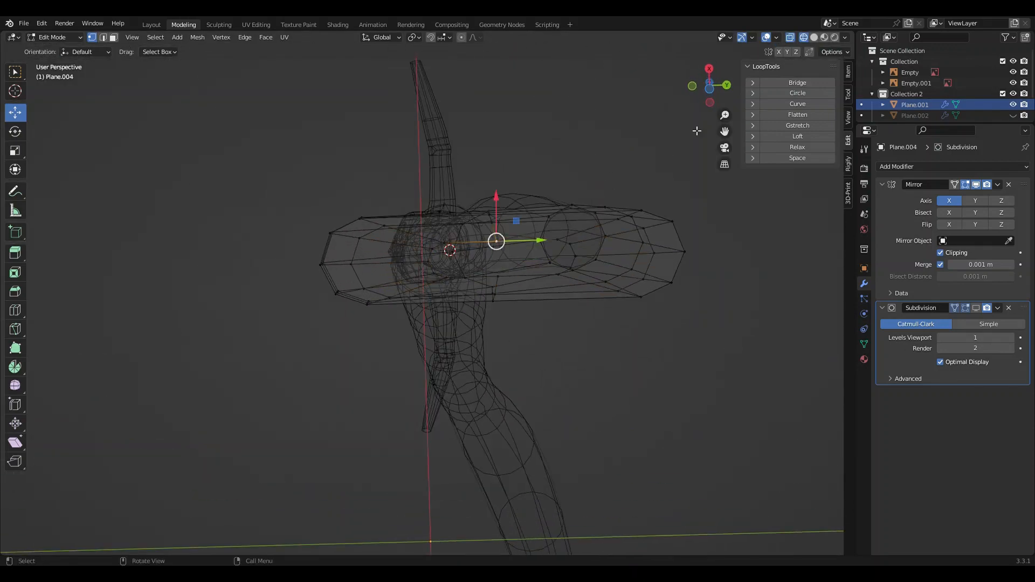
click(815, 37)
scroll(567, 253, up, 5)
shift+click(567, 253)
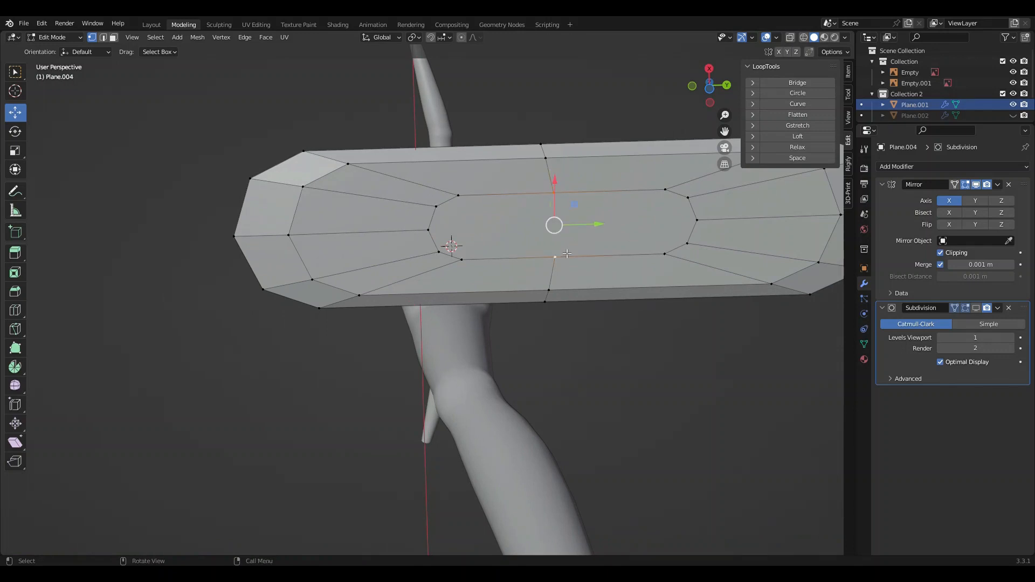
click(439, 229)
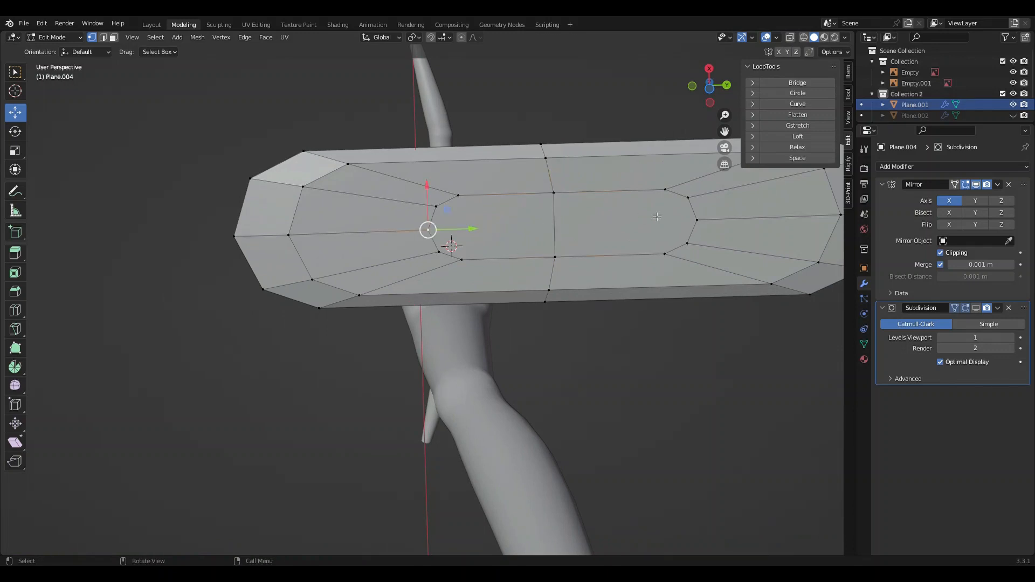
shift+click(699, 226)
key(j)
Connect the remaining toe and heel vertex pairs lengthwise on both sides of the sole's centre line
click(691, 206)
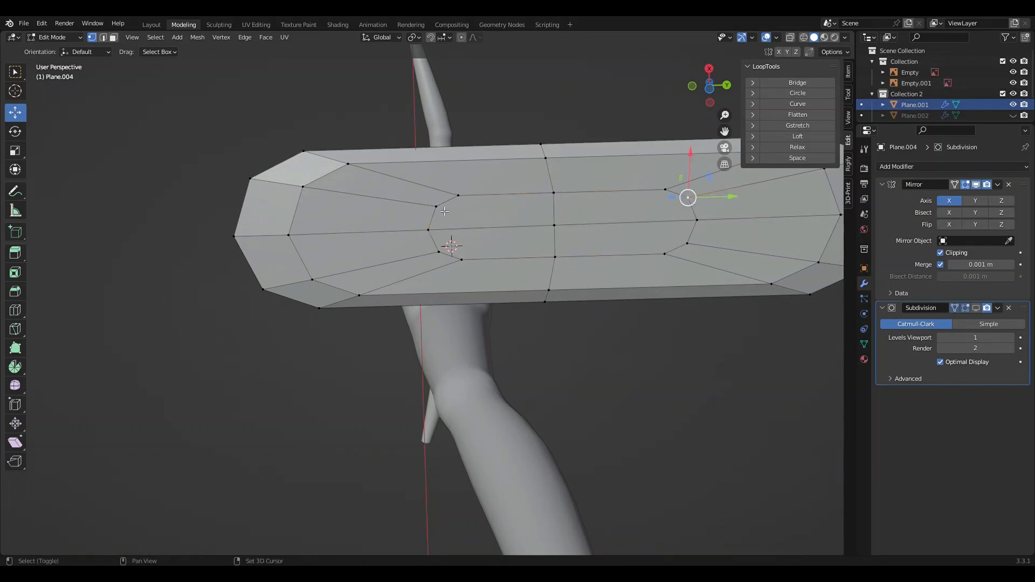
shift+click(440, 208)
key(j)
click(440, 249)
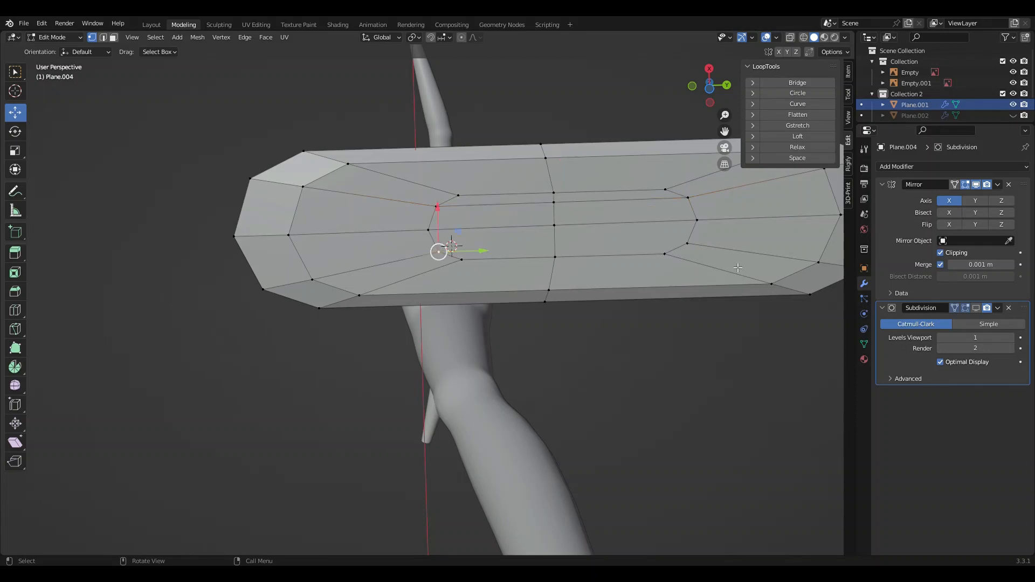
shift+click(688, 243)
Bevel the midfoot edge loop with a width of 0.0573 m and 2 segments
middle_drag(562, 210, 525, 293)
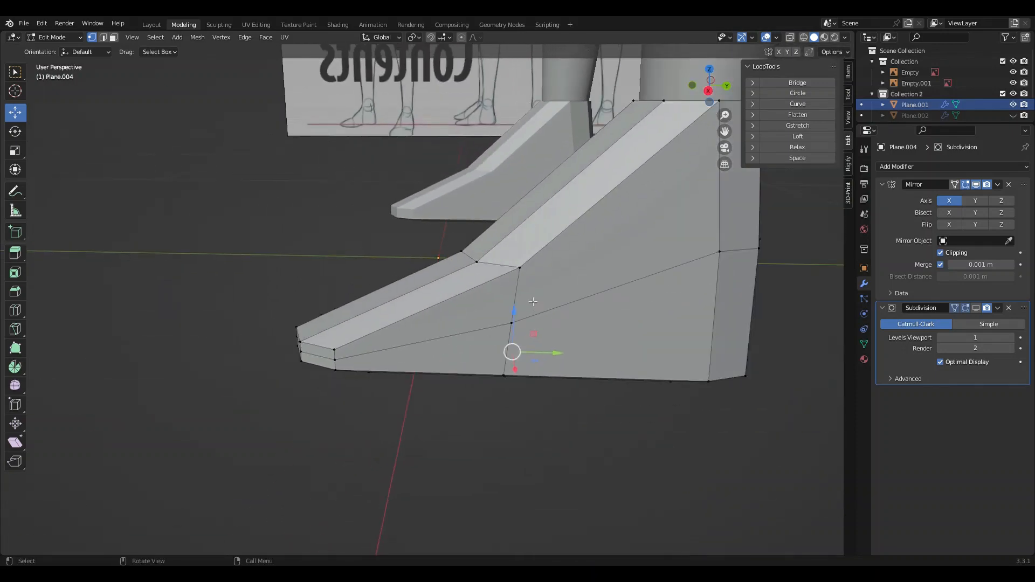
click(18, 293)
drag(489, 369, 201, 412)
click(176, 391)
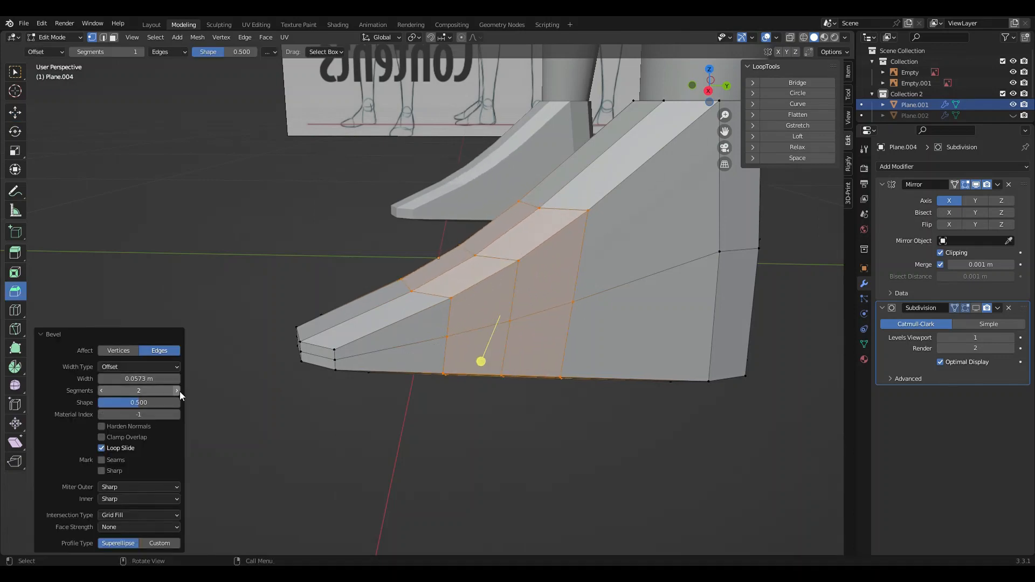
click(707, 91)
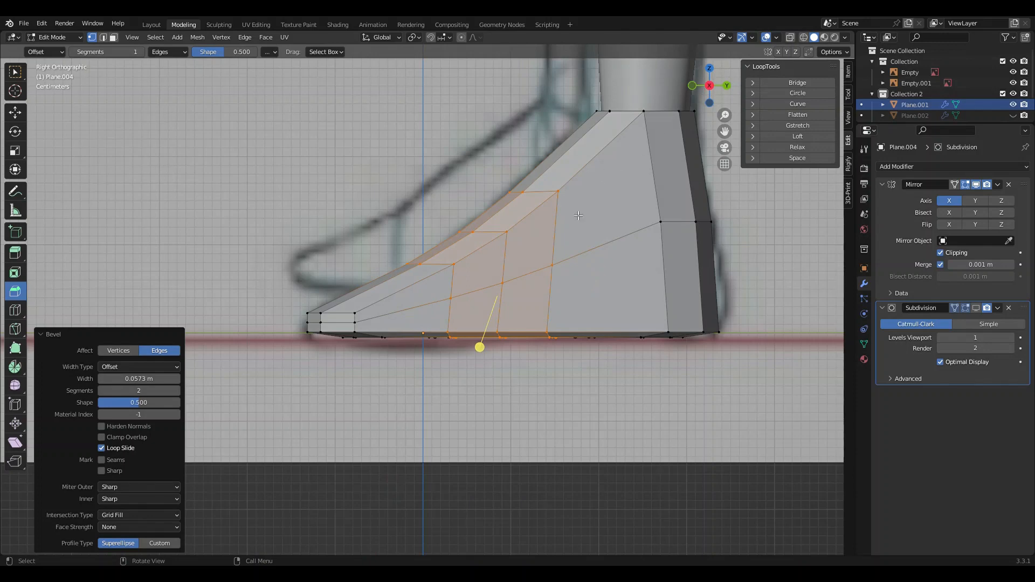
key(ctrl+z)
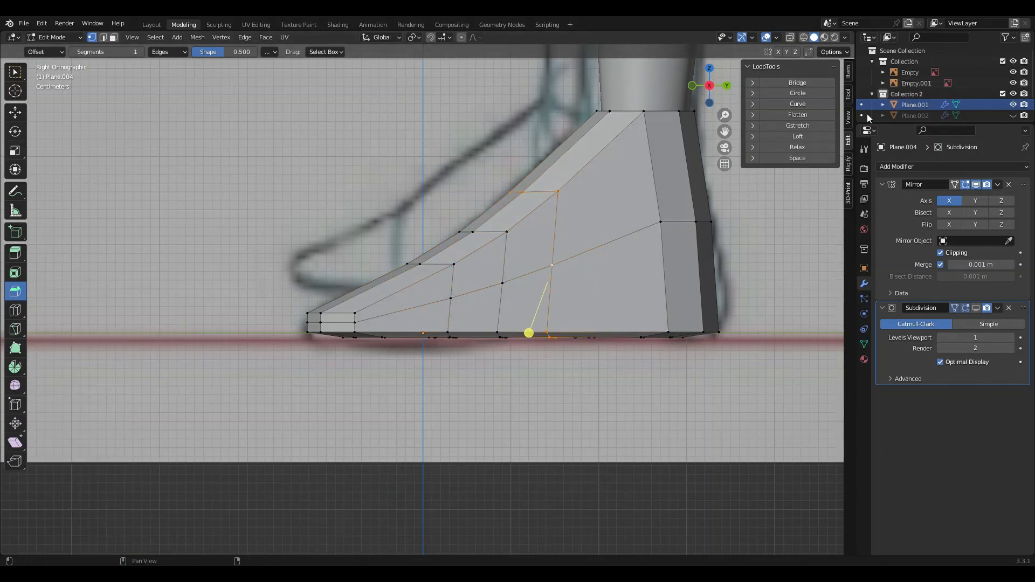
Relax the three vertical edge loops across the midfoot and forefoot one after another with LoopTools
click(789, 148)
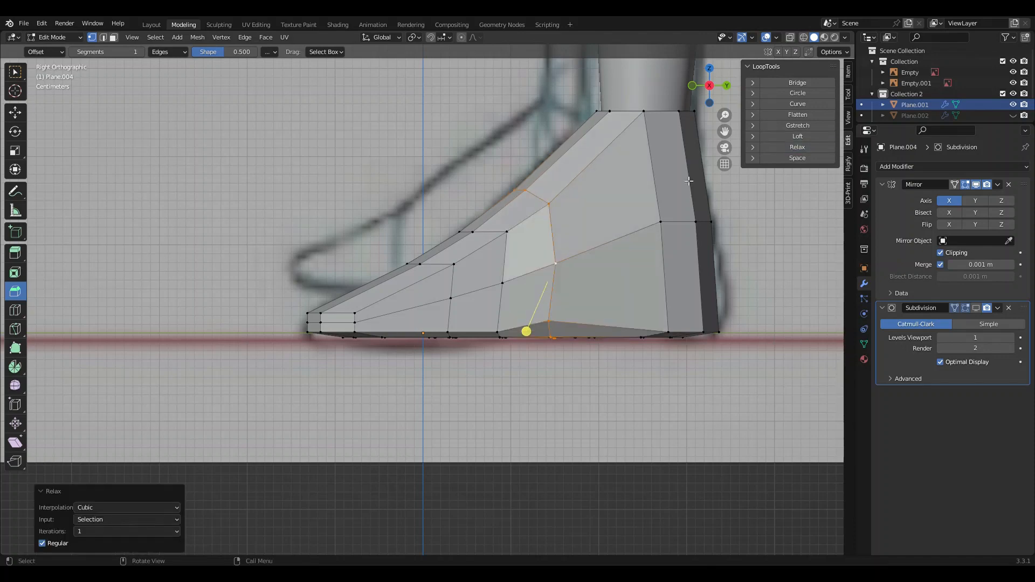
click(814, 151)
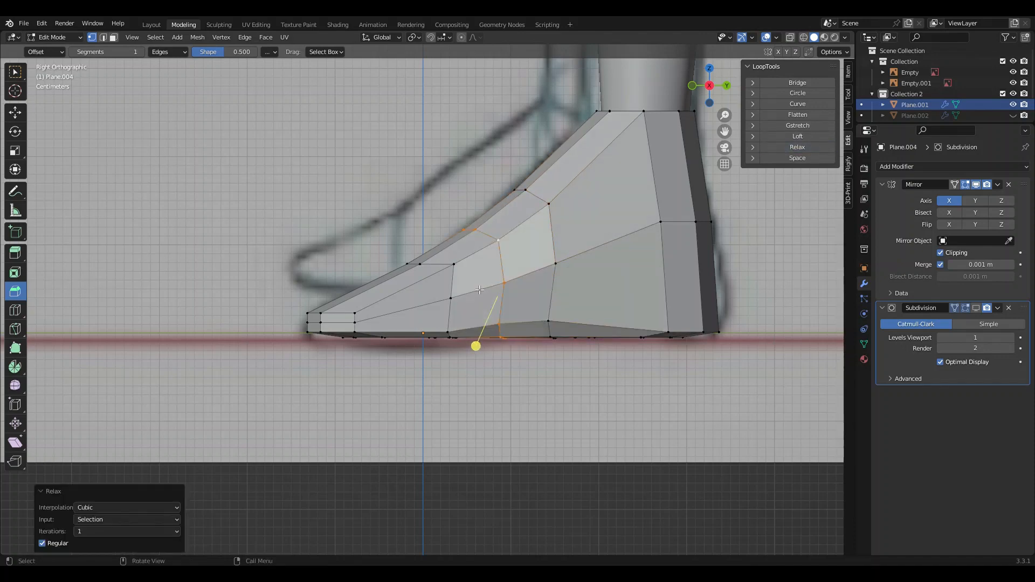
alt+click(450, 291)
click(798, 151)
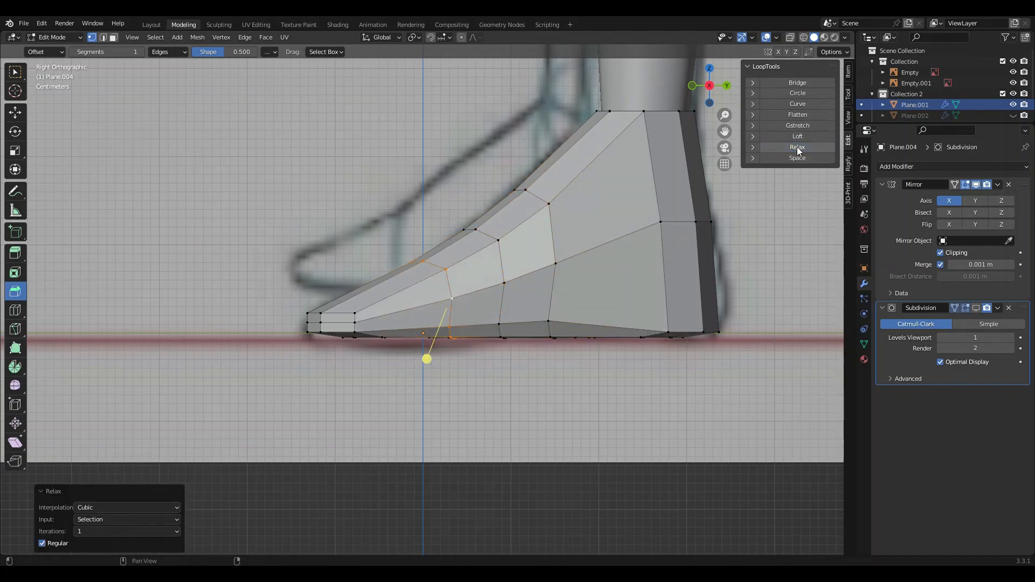
Edge-slide the midfoot loop nearest the ankle back along the foot towards the heel
alt+click(553, 289)
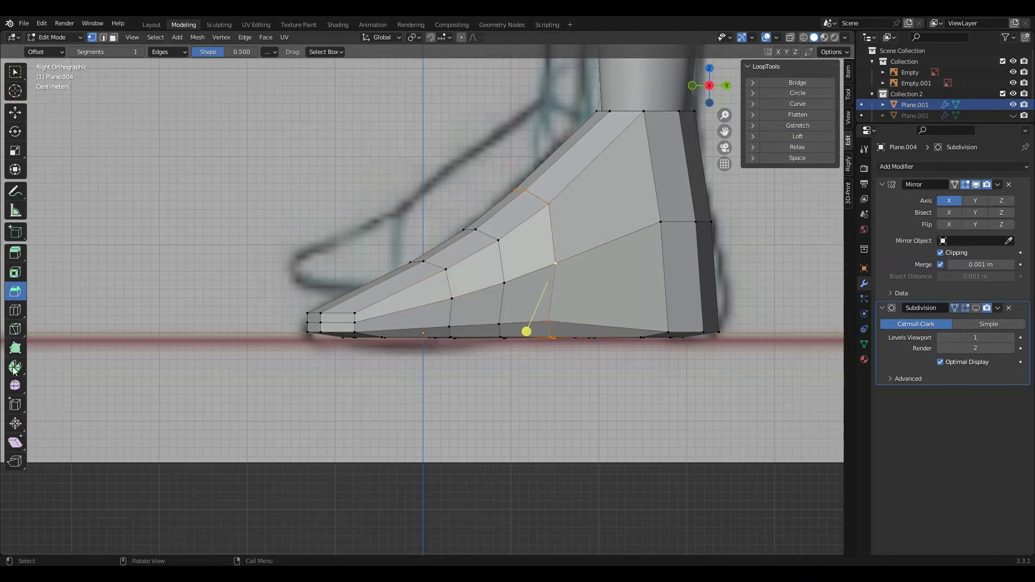
click(12, 407)
drag(525, 332, 564, 326)
Relax the edge loop around the sole's rim and the two horizontal loops around the toe with LoopTools
alt+click(633, 329)
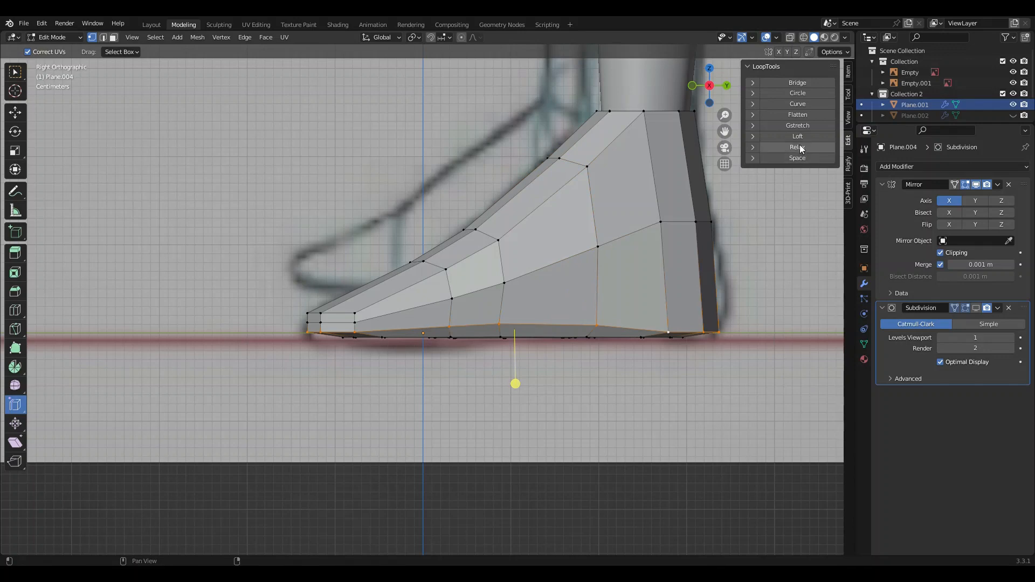
click(799, 148)
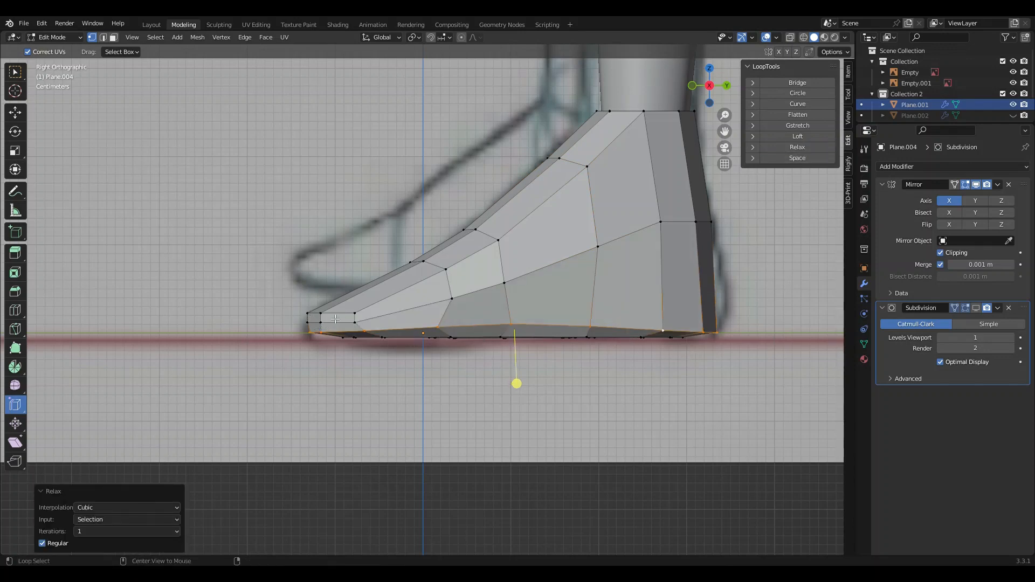
alt+click(308, 314)
middle_drag(308, 313, 463, 318)
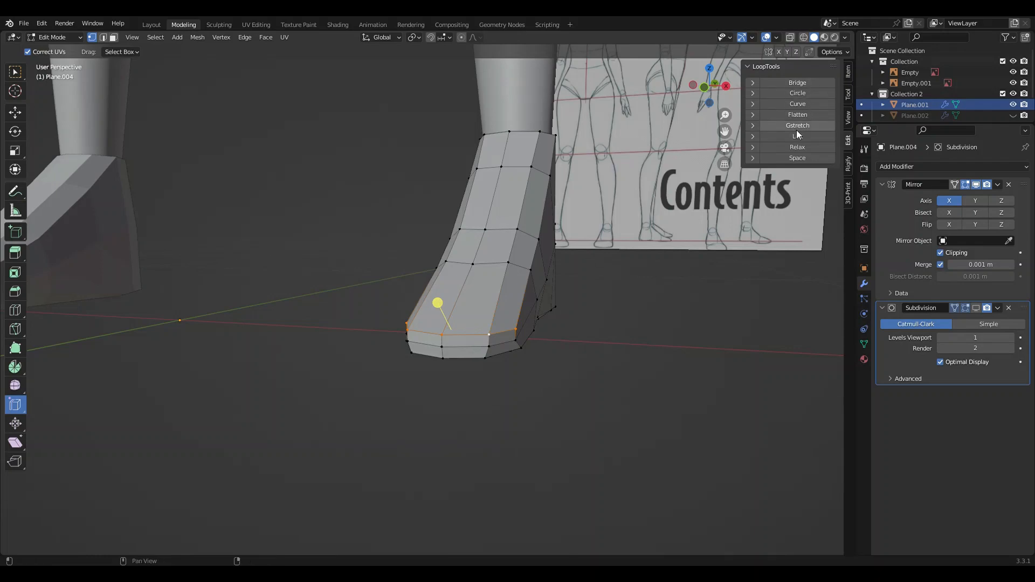
click(800, 147)
alt+click(474, 352)
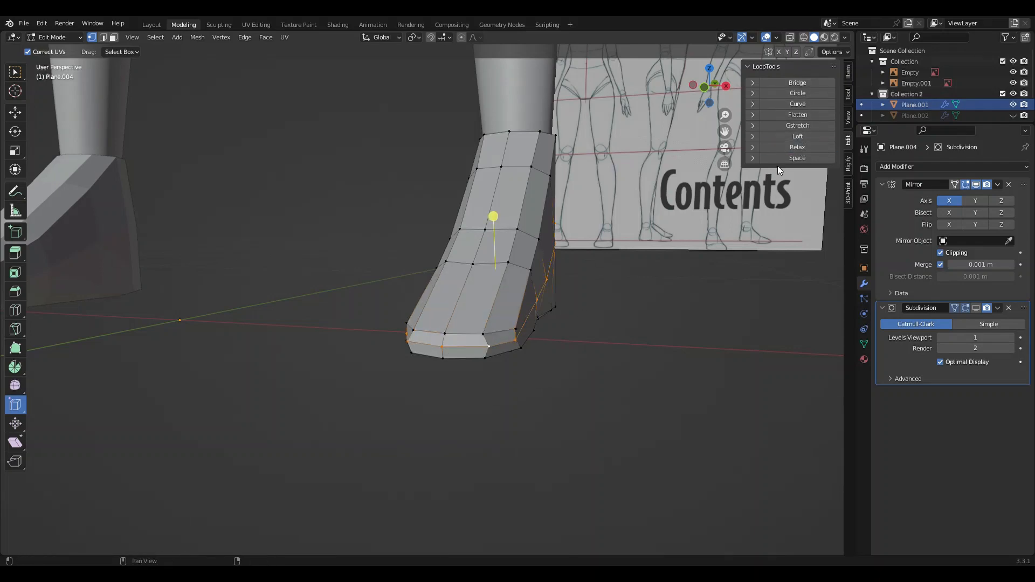
click(801, 145)
Select the vertices around the heel's lower rim and widen them by a factor of 1.382 along X
middle_drag(410, 280, 412, 256)
click(19, 118)
ctrl+click(286, 292)
middle_drag(546, 239, 577, 294)
drag(601, 336, 488, 138)
shift+drag(434, 176, 545, 270)
shift+drag(425, 225, 540, 285)
middle_drag(557, 276, 504, 325)
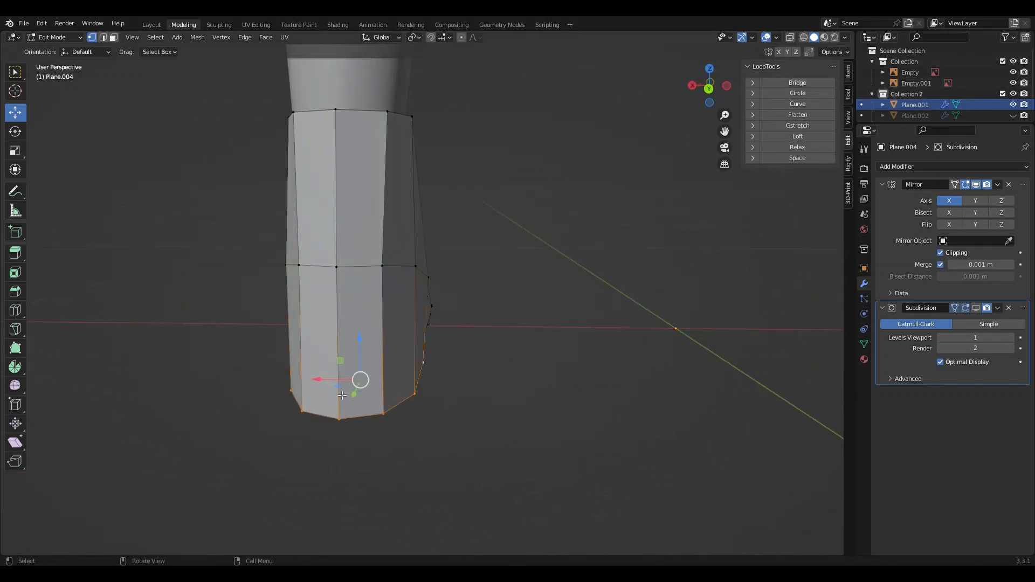
click(15, 151)
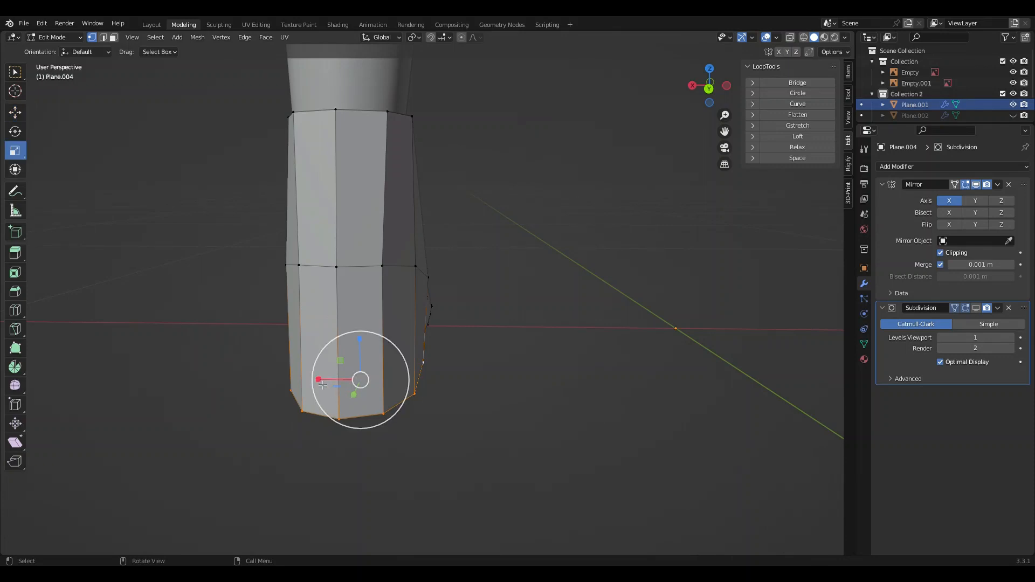
drag(314, 379, 294, 377)
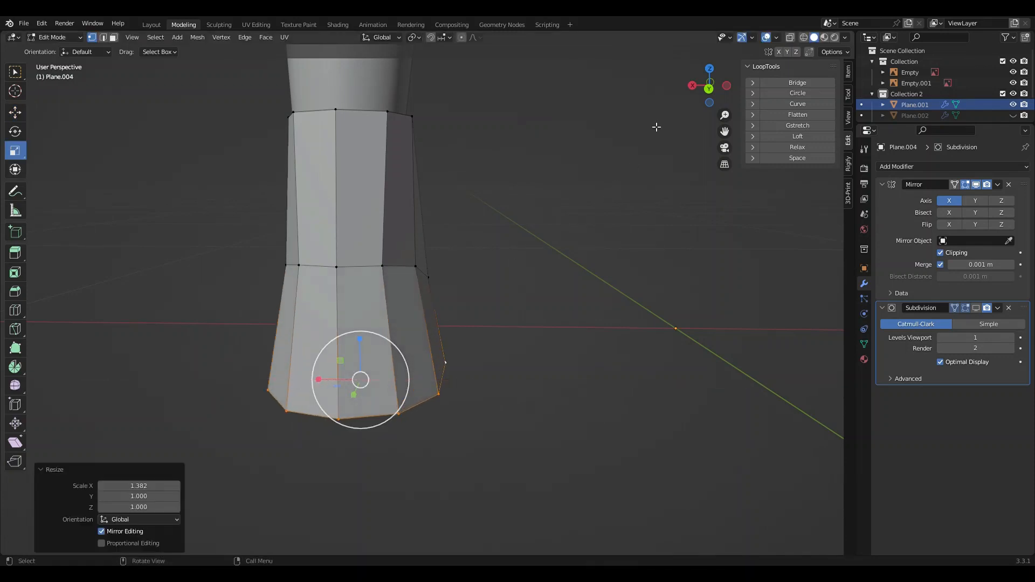
Check the heel against the front reference and widen its lower rim by a further factor of 1.134 along X
click(710, 87)
click(710, 87)
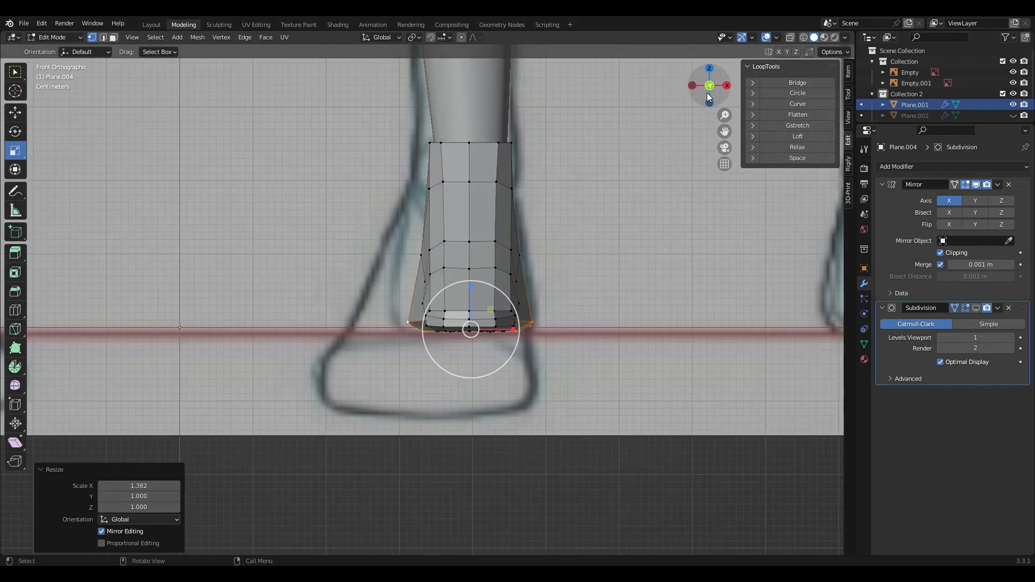
drag(511, 331, 517, 328)
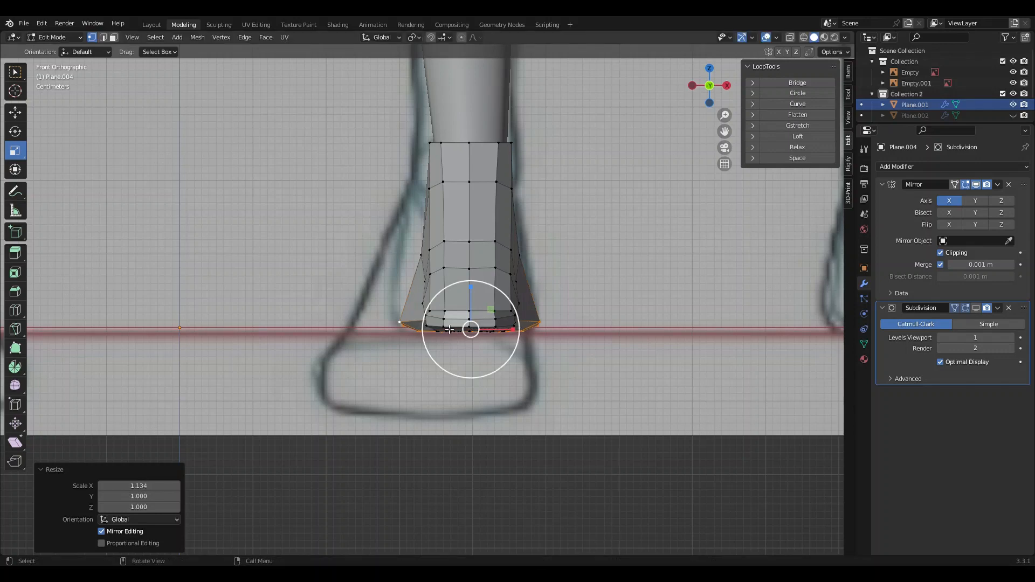
Select the rim vertices on both sides of the heel and scale them by 0.844 along X
middle_drag(513, 334, 480, 307)
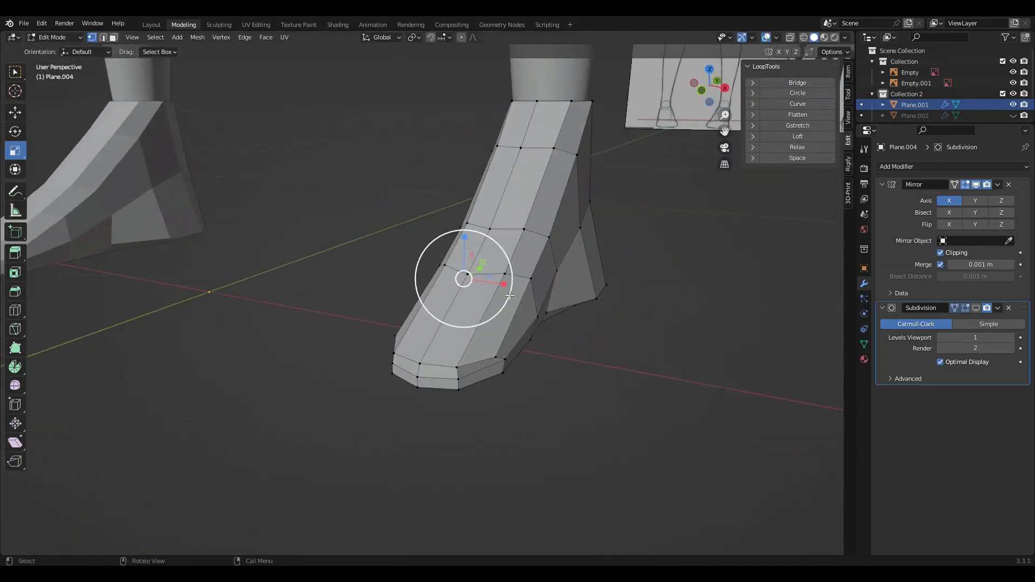
shift+click(557, 274)
shift+click(547, 311)
drag(553, 298, 560, 298)
middle_drag(560, 298, 343, 235)
shift+click(364, 205)
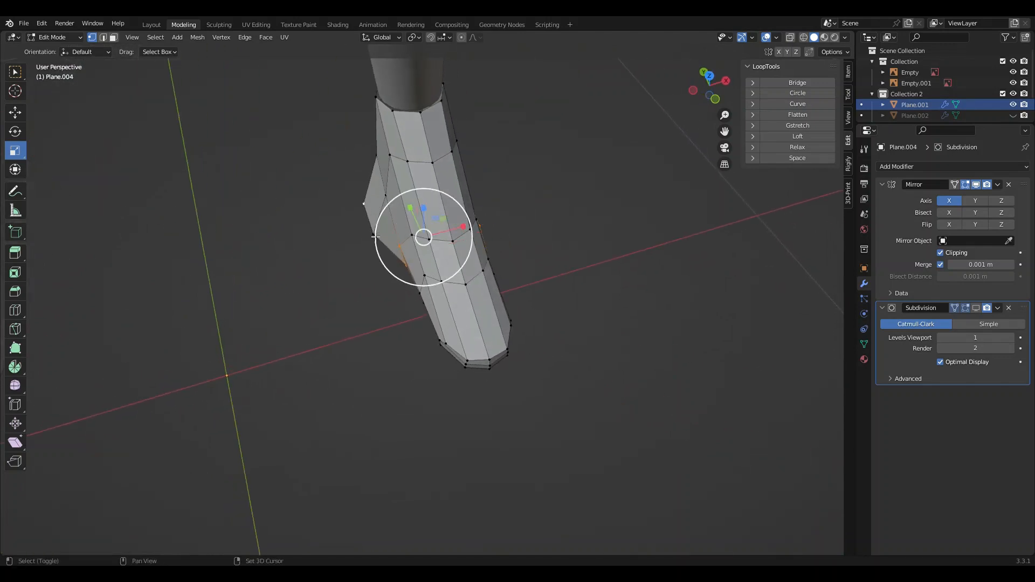
shift+click(372, 233)
click(372, 232)
middle_drag(583, 214, 331, 145)
shift+click(370, 319)
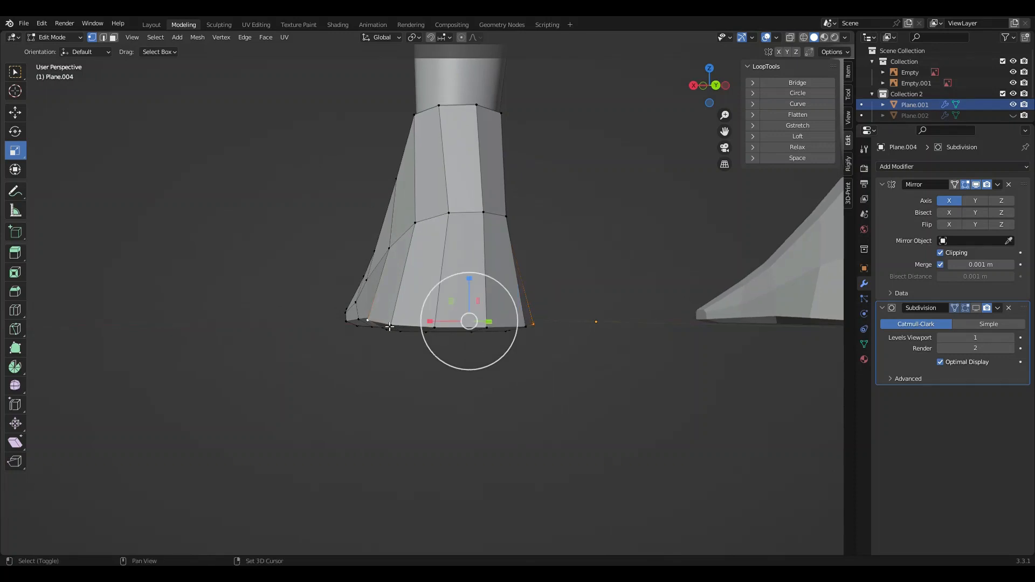
key(s)
key(x)
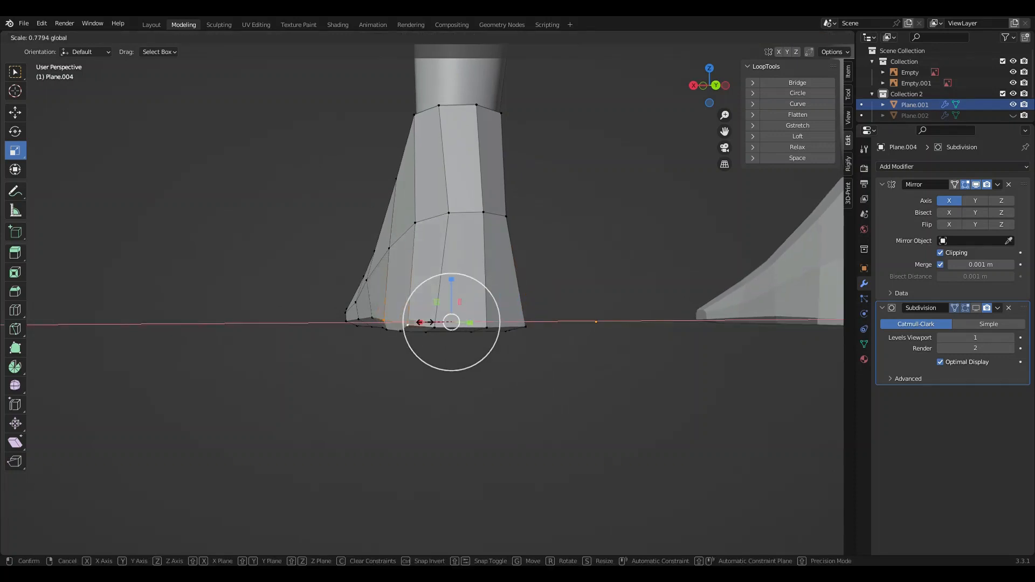
click(423, 323)
Select the inner sole vertices around the heel area and scale them along X to follow the outer rim
middle_drag(424, 324, 374, 287)
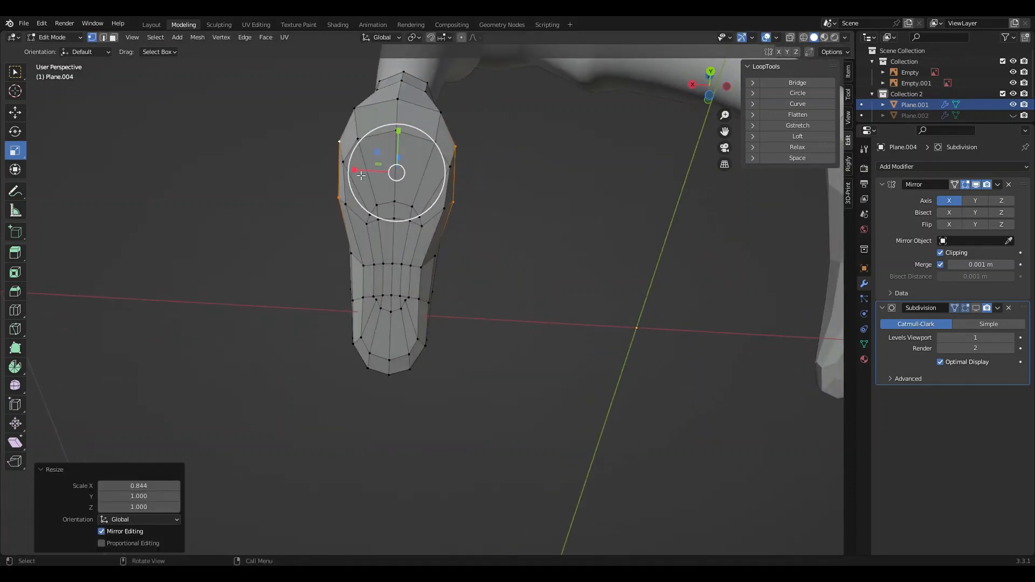
click(343, 161)
shift+click(345, 204)
shift+click(357, 139)
shift+click(396, 130)
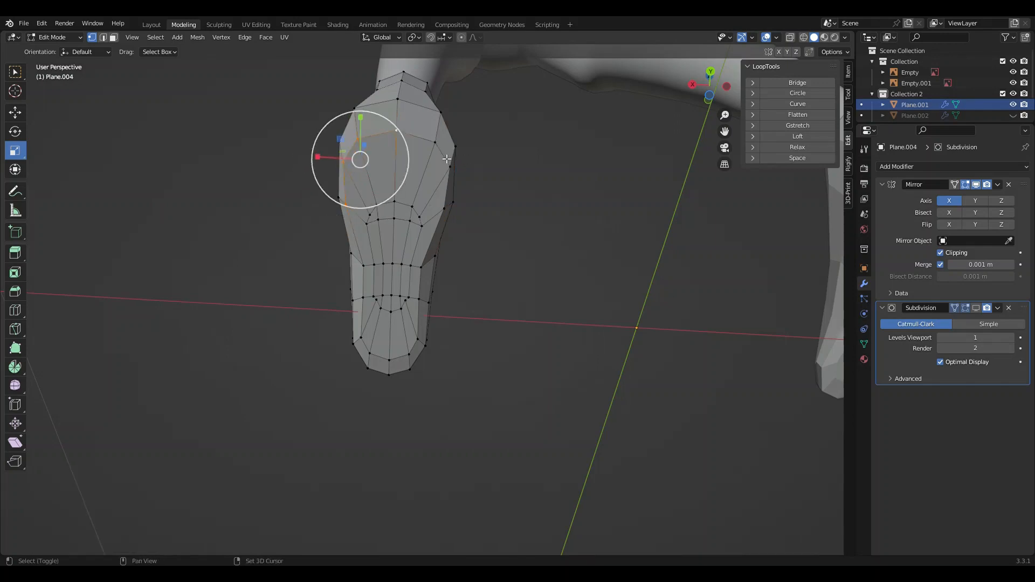
shift+click(435, 141)
shift+click(450, 167)
shift+click(435, 208)
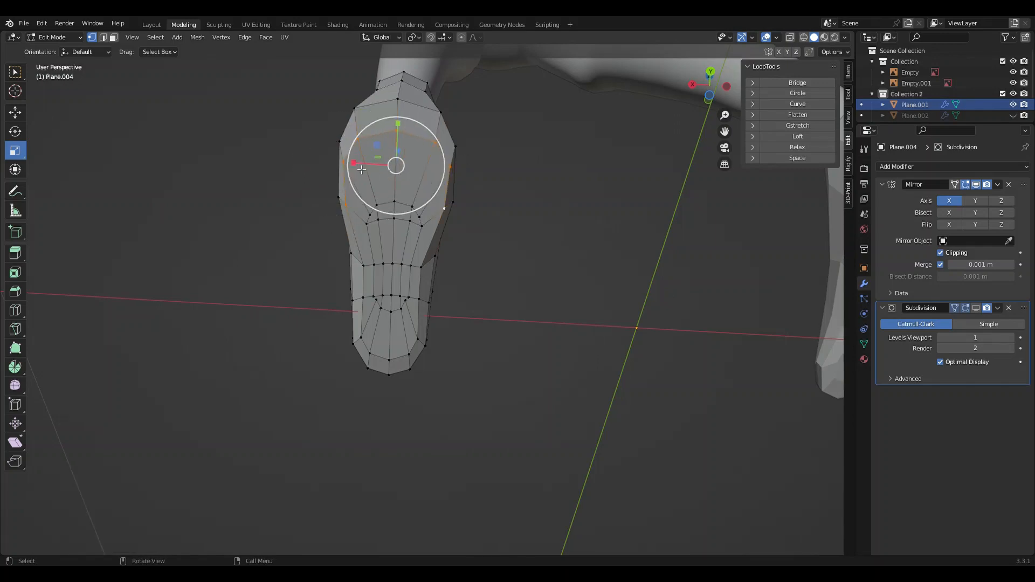
key(s)
key(x)
click(368, 171)
Select the toe-end vertices and move them to widen the front of the foot on its inner side
middle_drag(368, 171, 467, 352)
key(b)
mouse_move(466, 352)
mouse_down()
mouse_move(461, 324)
mouse_move(458, 353)
mouse_up()
click(15, 112)
middle_drag(485, 366, 457, 406)
drag(449, 403, 456, 359)
drag(402, 336, 431, 362)
Move the inner midfoot side vertex 0.007068 m along X and turn on the Subdivision modifier's viewport display
click(418, 235)
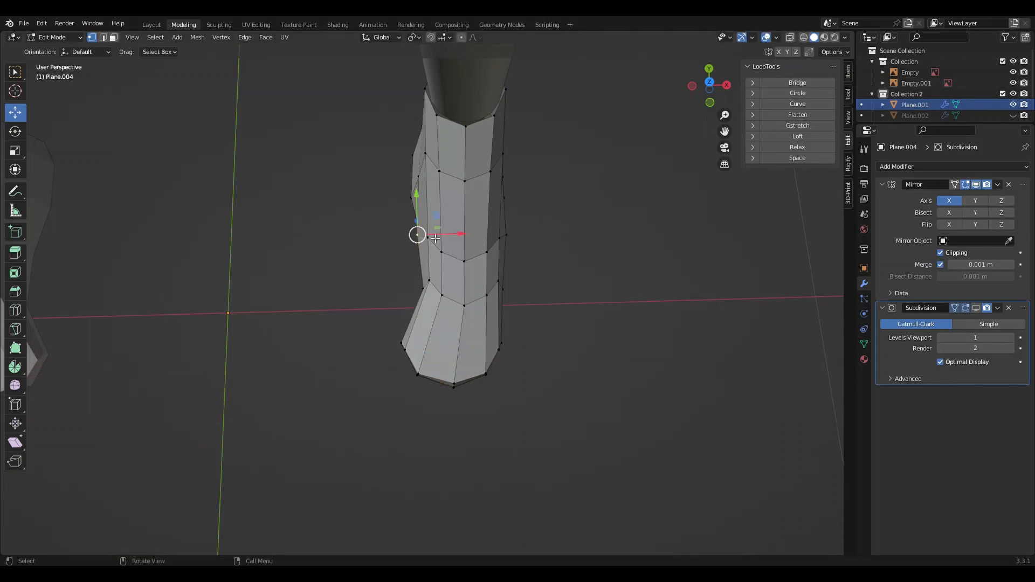
drag(435, 236, 440, 236)
click(976, 308)
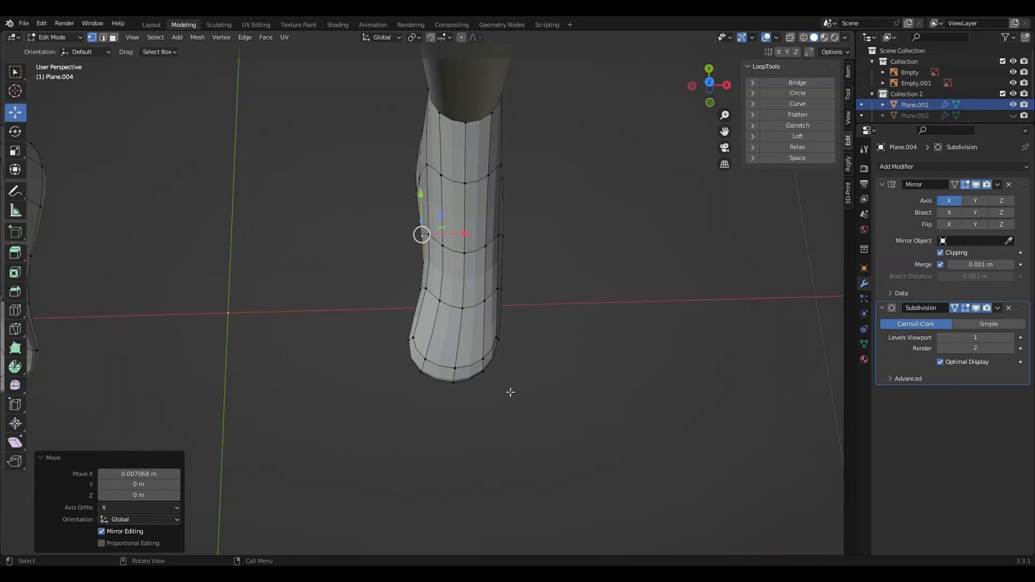
Move the outer toe corner vertices outwards by 0.021692 m in X, -0.003001 m in Y and -0.001361 m in Z
middle_drag(511, 392, 495, 394)
drag(529, 423, 462, 334)
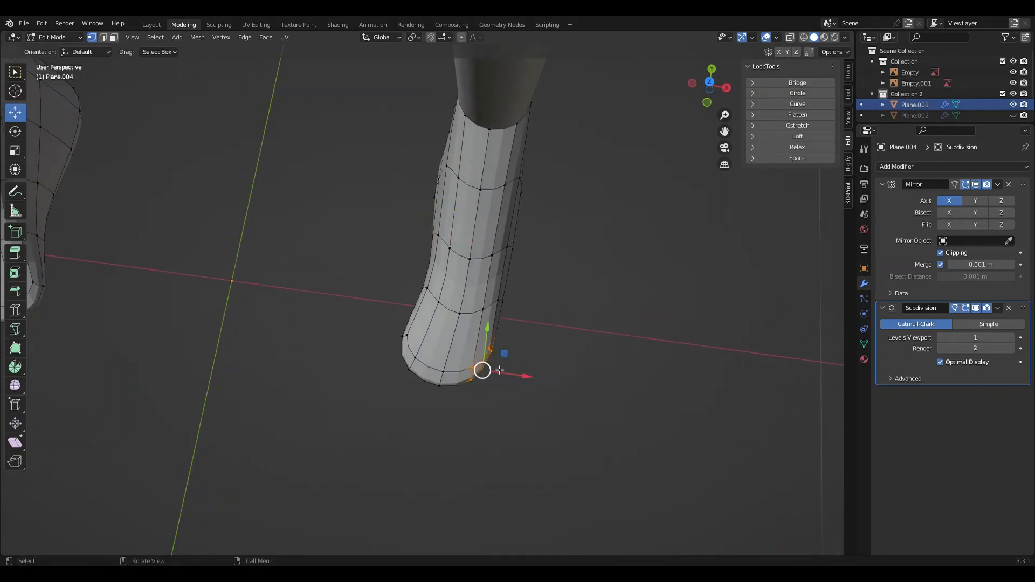
drag(500, 370, 509, 371)
Select the inner toe corner vertices and adjust their position along X to round off the toe end
middle_drag(510, 371, 428, 354)
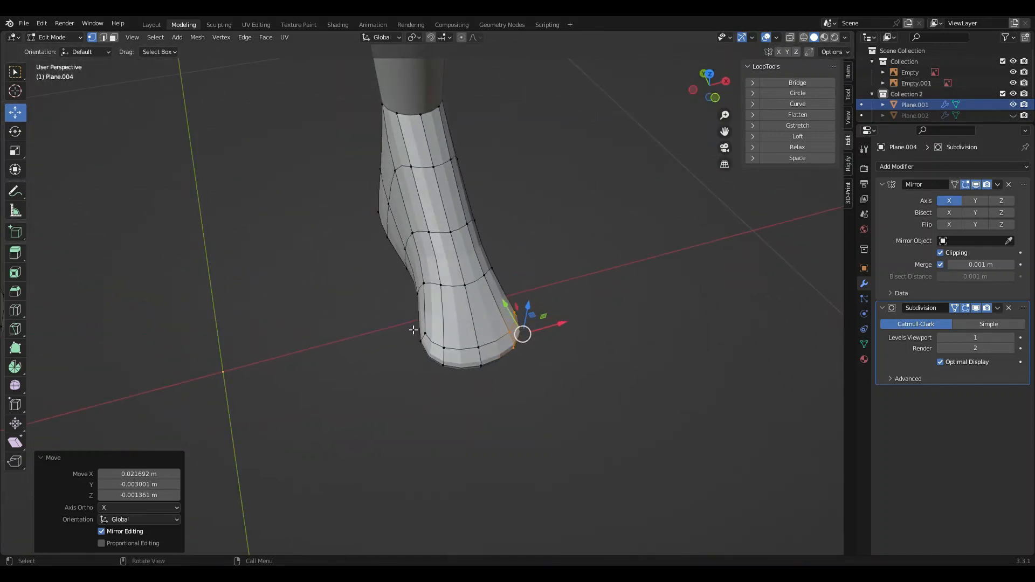
drag(414, 330, 457, 392)
drag(456, 354, 472, 357)
middle_drag(471, 357, 444, 291)
drag(455, 322, 453, 322)
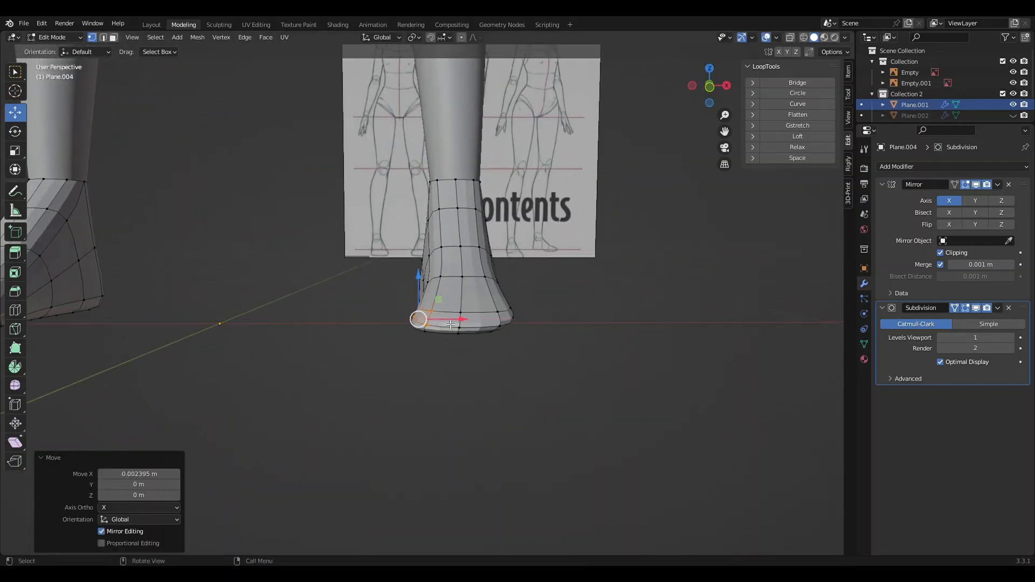
Add the neighbouring underside vertices to the inner toe corner selection and move them 0.023983 m along X
middle_drag(438, 350, 448, 315)
shift+click(433, 285)
shift+click(422, 305)
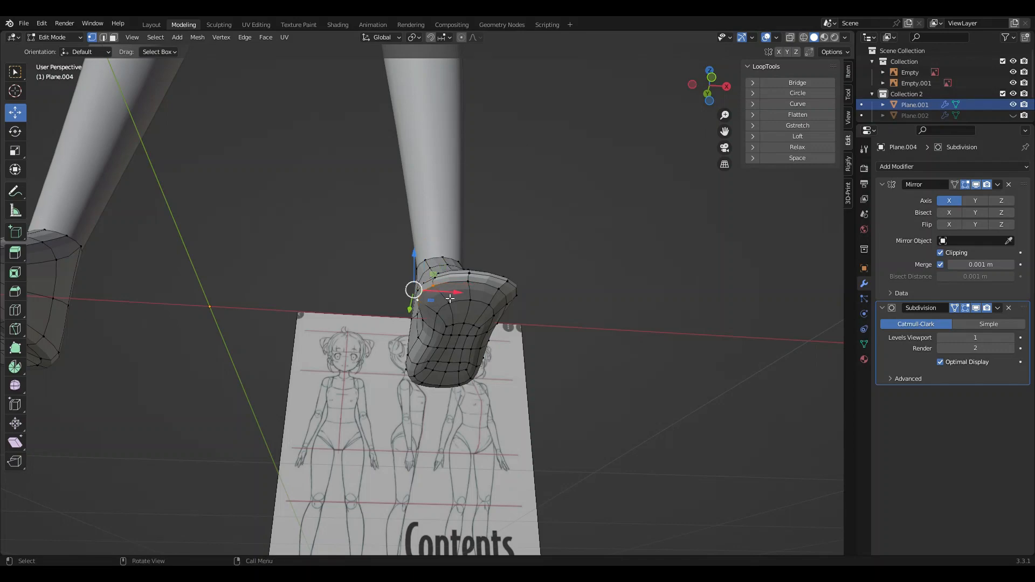
drag(448, 297, 466, 299)
Move the vertices at the outer toe corner inwards by -0.017052 m along X
middle_drag(536, 314, 527, 343)
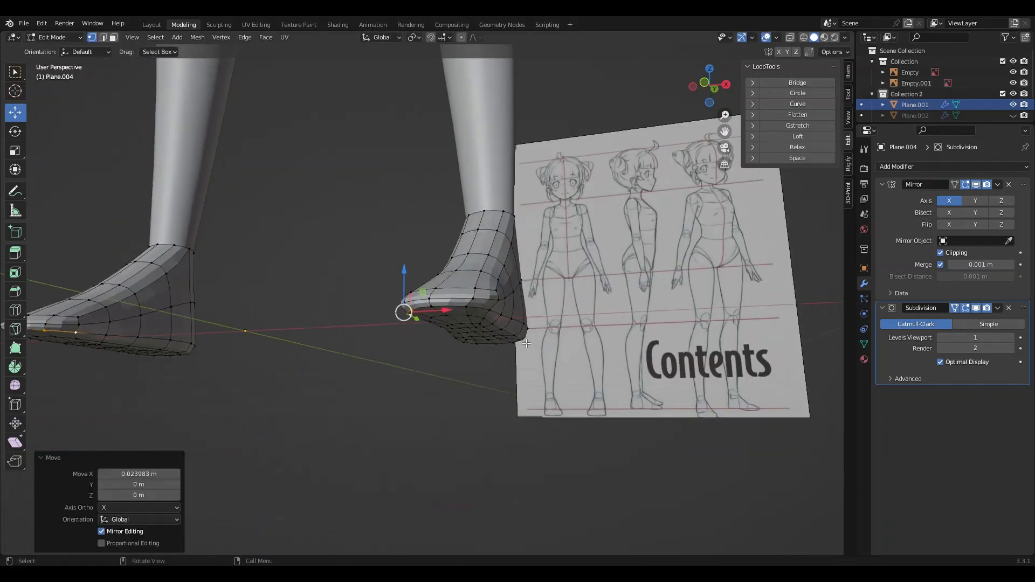
click(495, 300)
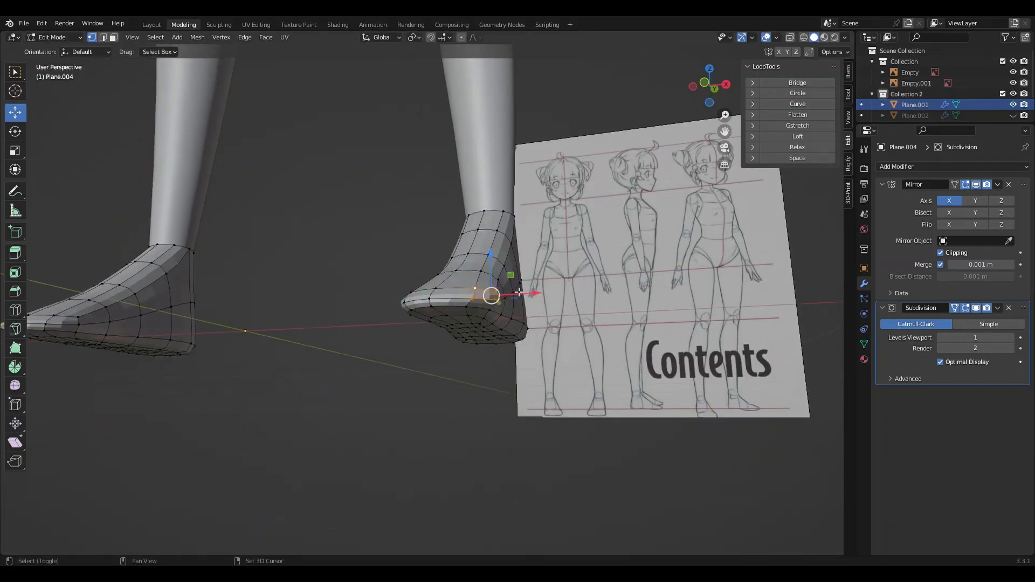
drag(495, 296, 479, 296)
Select the foot's top ankle loop and lower it about 0.015 m along Z in the right side view
middle_drag(478, 295, 530, 420)
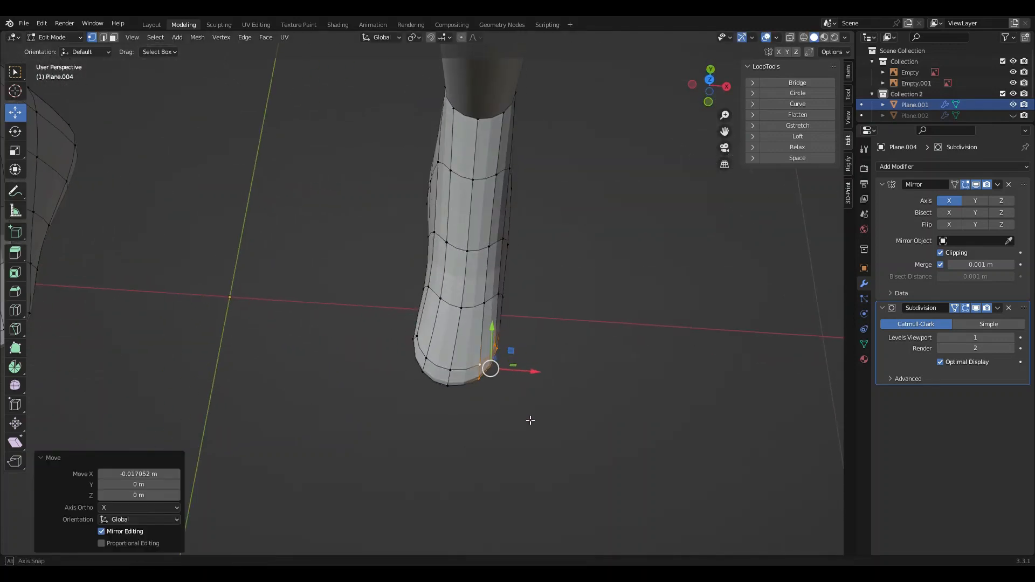
middle_drag(357, 305, 767, 239)
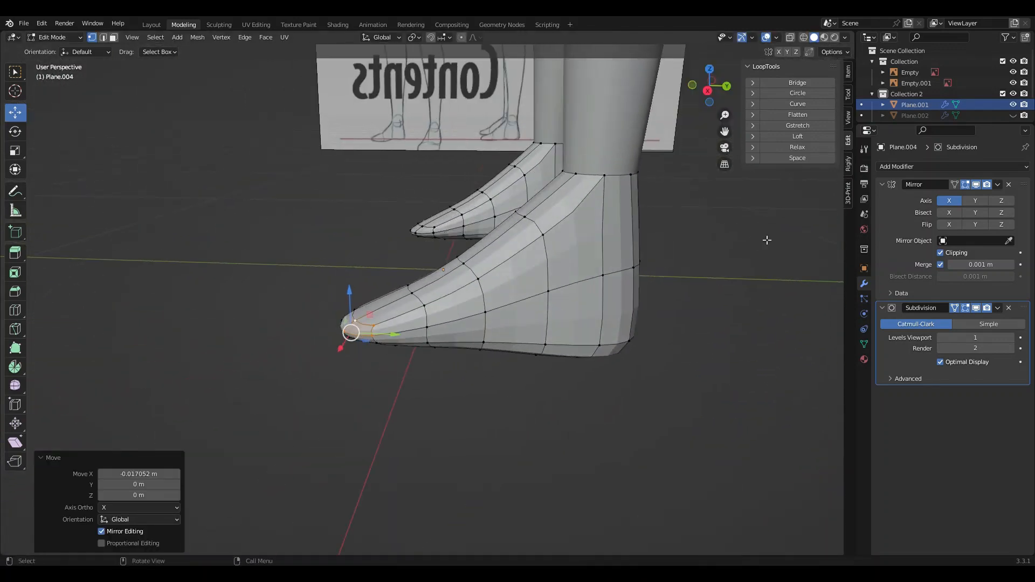
alt+click(603, 183)
click(604, 175)
click(707, 90)
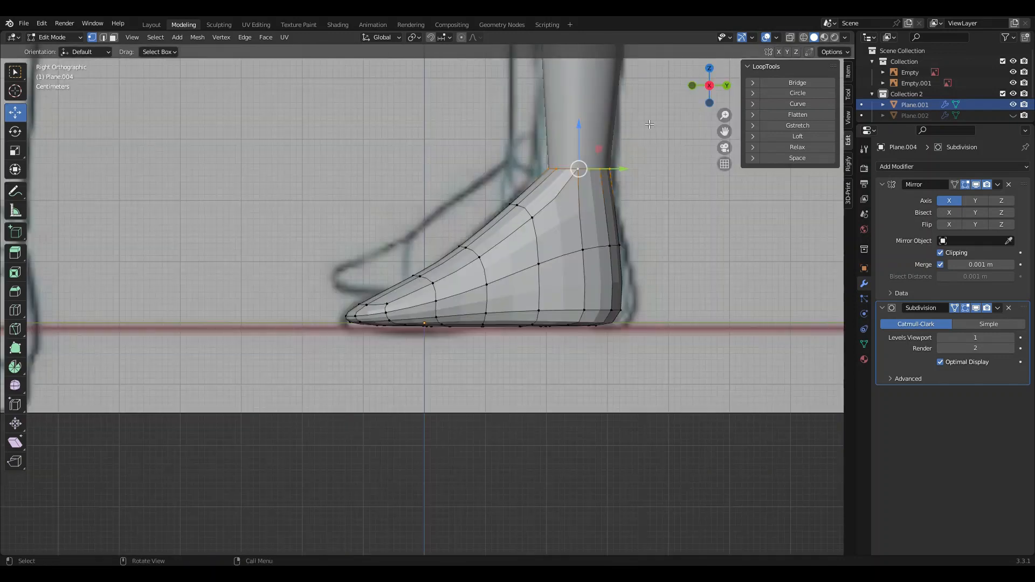
key(g)
key(z)
click(527, 198)
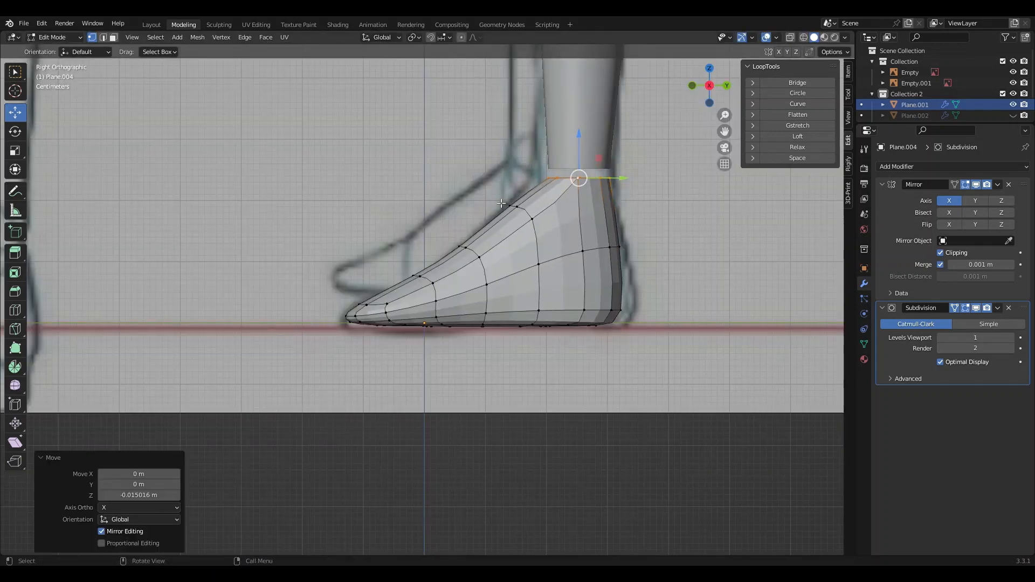
Make the mesh see-through and move the upper instep vertices by -0.009716 m in Y and -0.020316 m in Z
key(alt+z)
drag(500, 184, 540, 239)
mouse_move(526, 205)
mouse_down()
mouse_move(515, 227)
mouse_move(520, 218)
mouse_up()
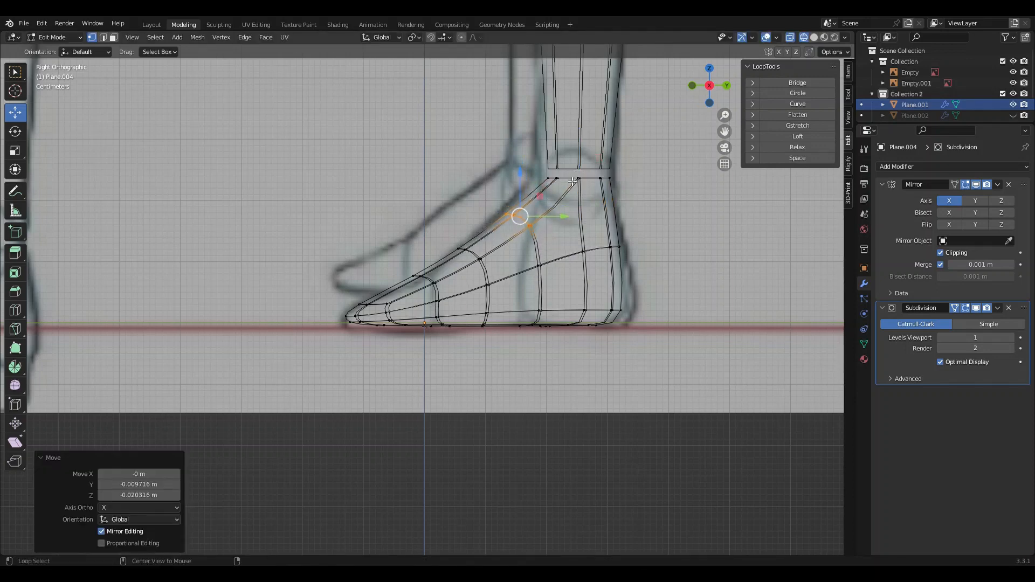
Extrude the foot's ankle loop up to the leg by -0.00265 m in Y and 0.012366 m in Z
alt+click(572, 182)
key(e)
click(530, 279)
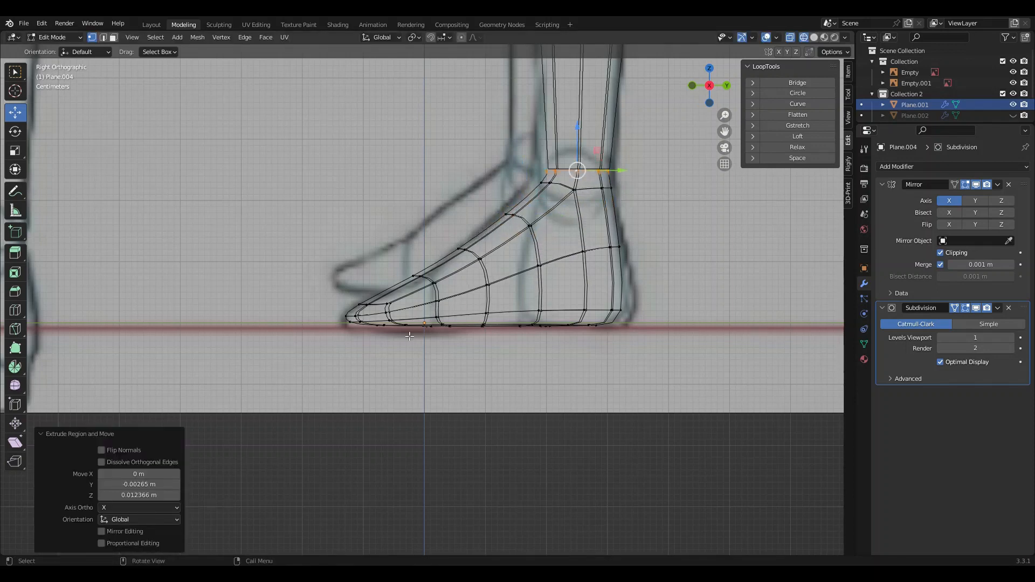
Move the vertices on top of the toe tip back about 0.01 m along Y in the side view
drag(334, 310, 404, 314)
key(ctrl+z)
click(333, 331)
key(g)
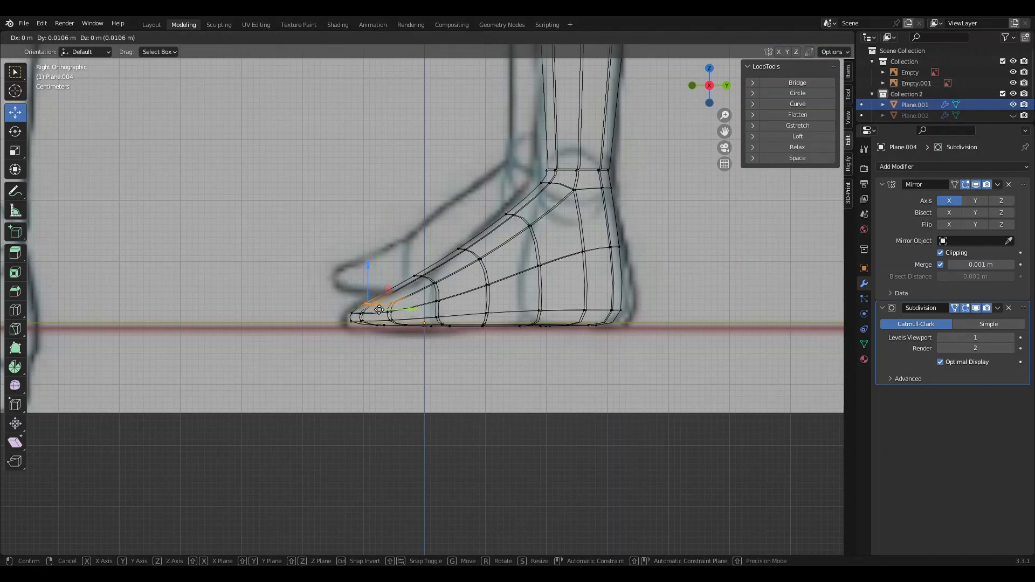
click(383, 308)
Return to the layout workspace, frame the feet object and apply Shade Smooth to it
middle_drag(383, 308, 281, 101)
click(148, 21)
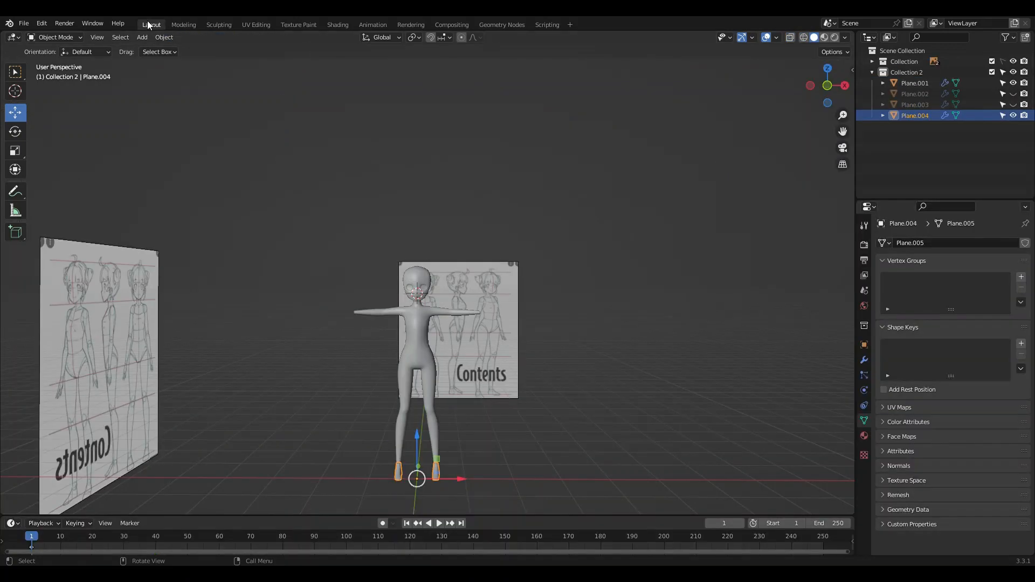
middle_drag(561, 356, 525, 373)
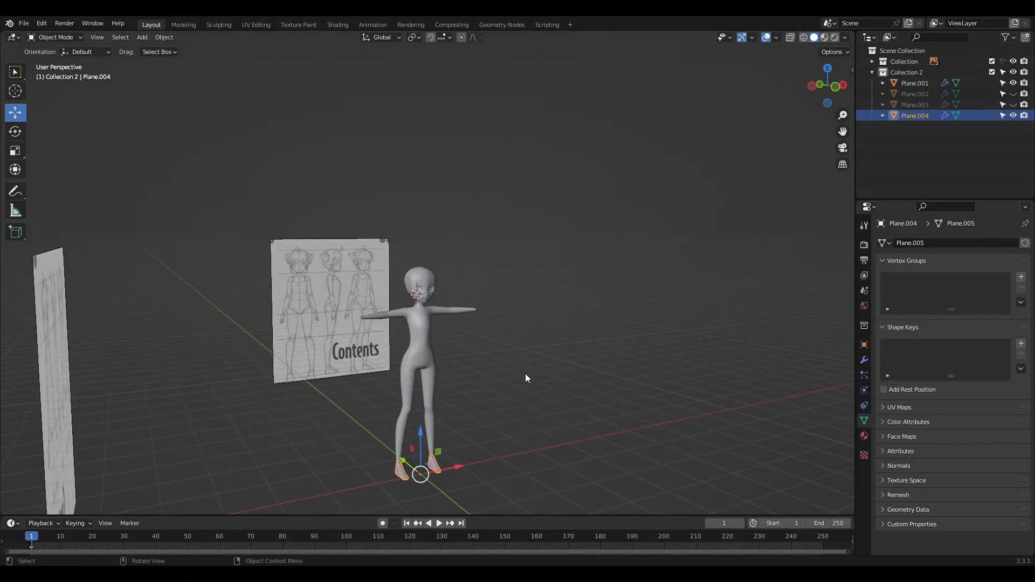
key(KP_Decimal)
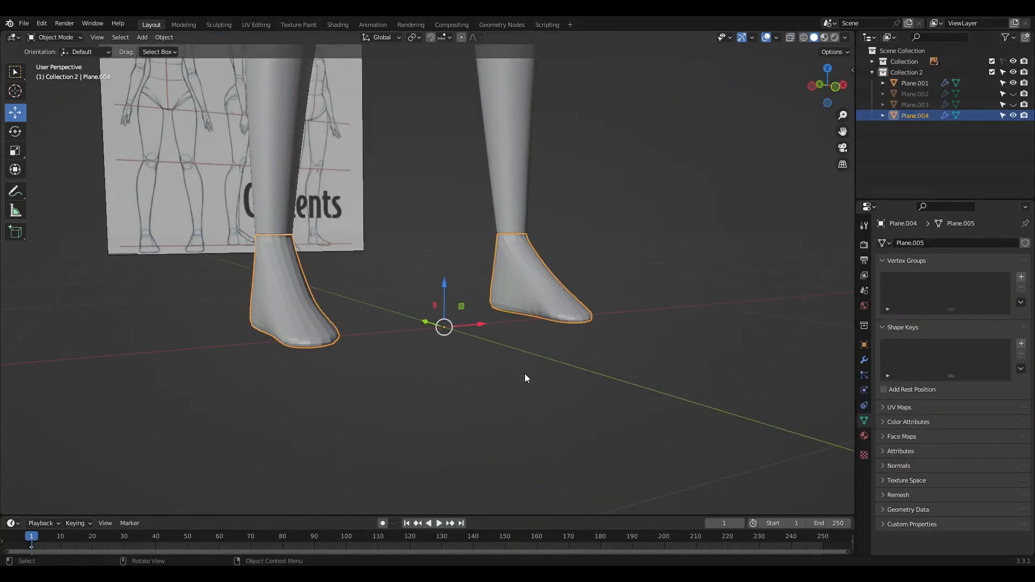
right_click(467, 248)
click(457, 252)
Add the body mesh to the selection as the active object and join the feet to it
middle_drag(457, 252, 497, 397)
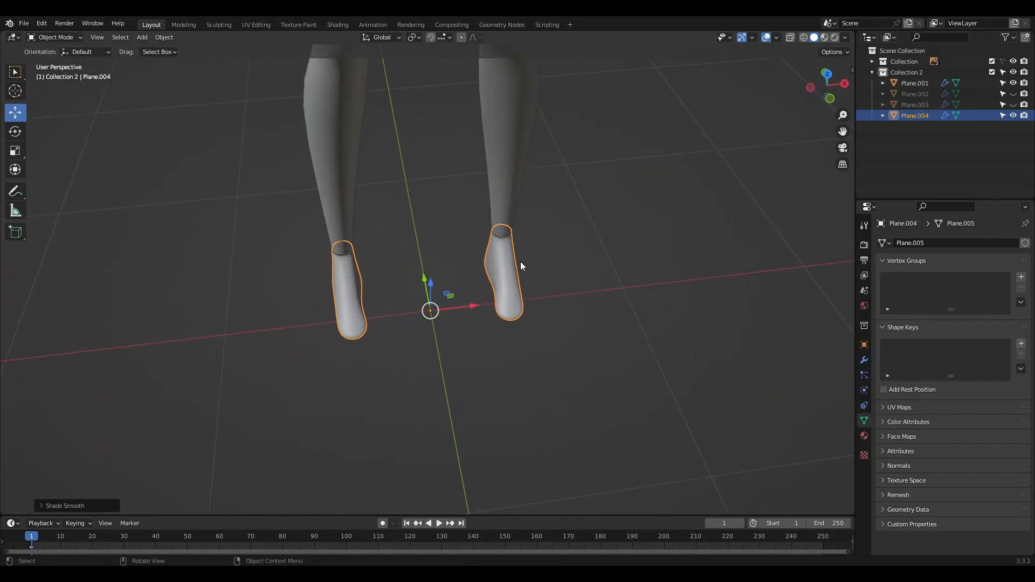
shift+click(508, 193)
right_click(509, 193)
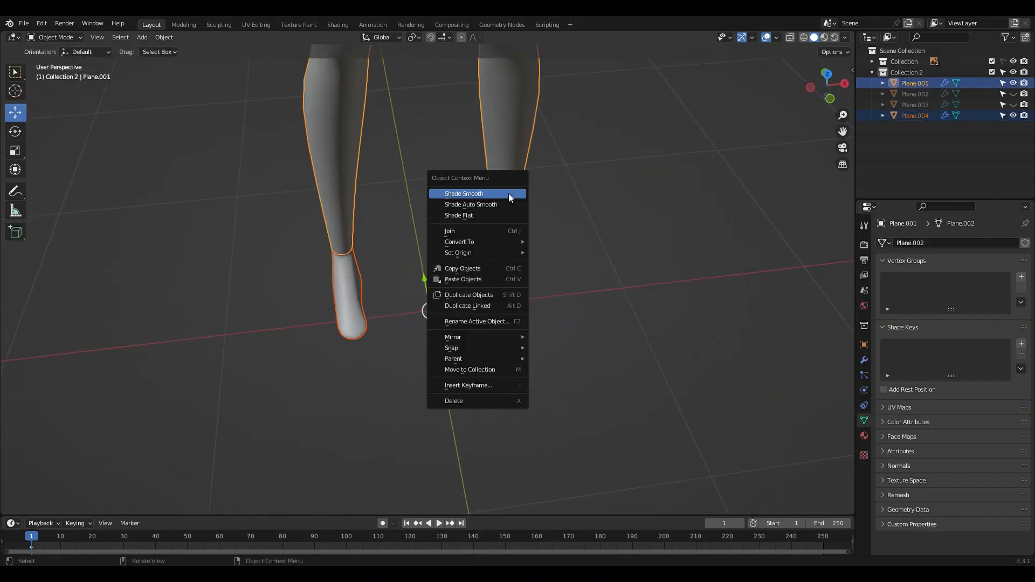
click(438, 230)
Edit the joined mesh in solid shading and raise the leg's bottom edge loop to open a gap above the foot
click(182, 25)
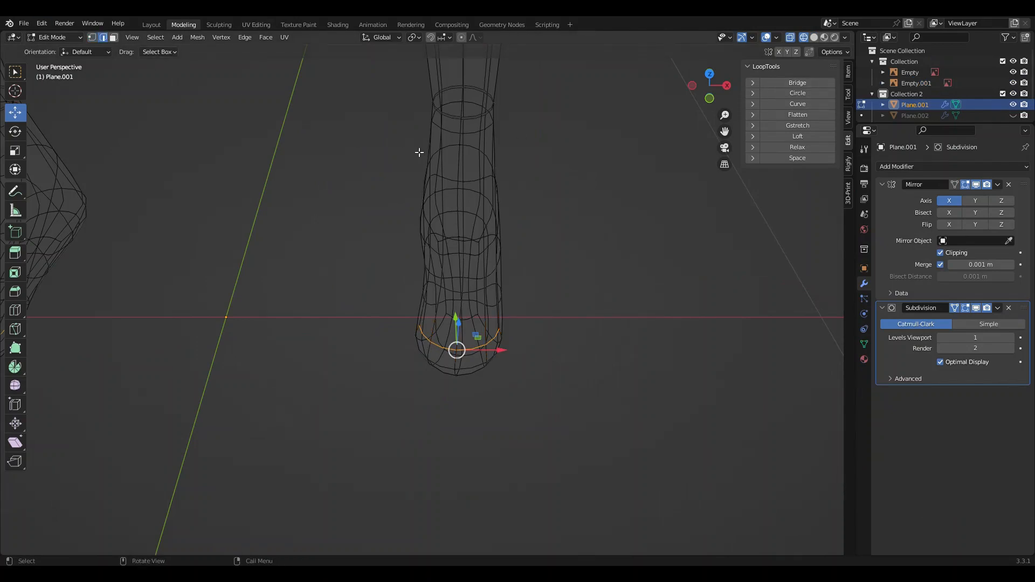
alt+click(467, 125)
click(812, 37)
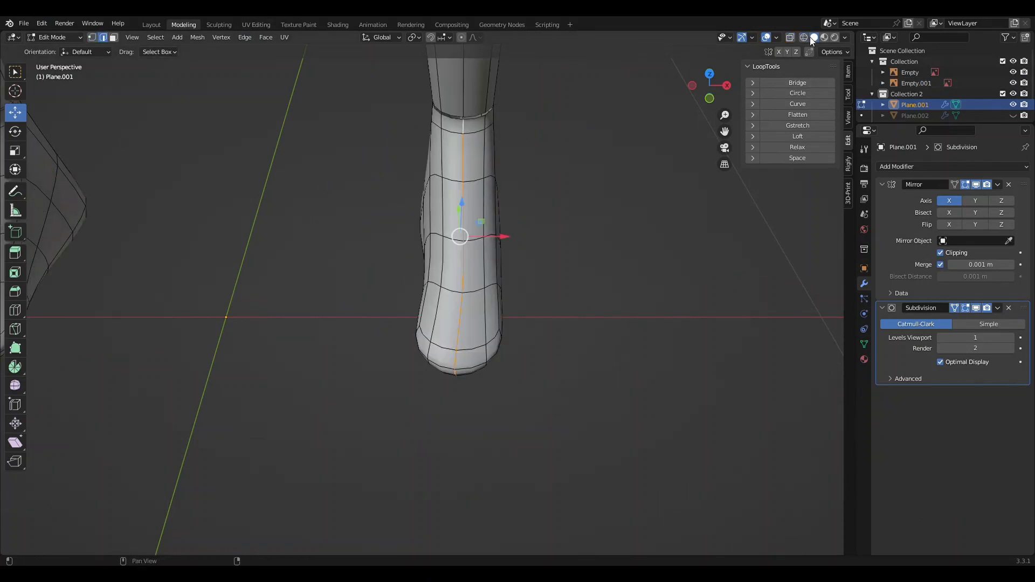
mouse_move(728, 189)
middle_down()
mouse_move(604, 148)
mouse_move(472, 283)
middle_up()
scroll(472, 283, up, 2)
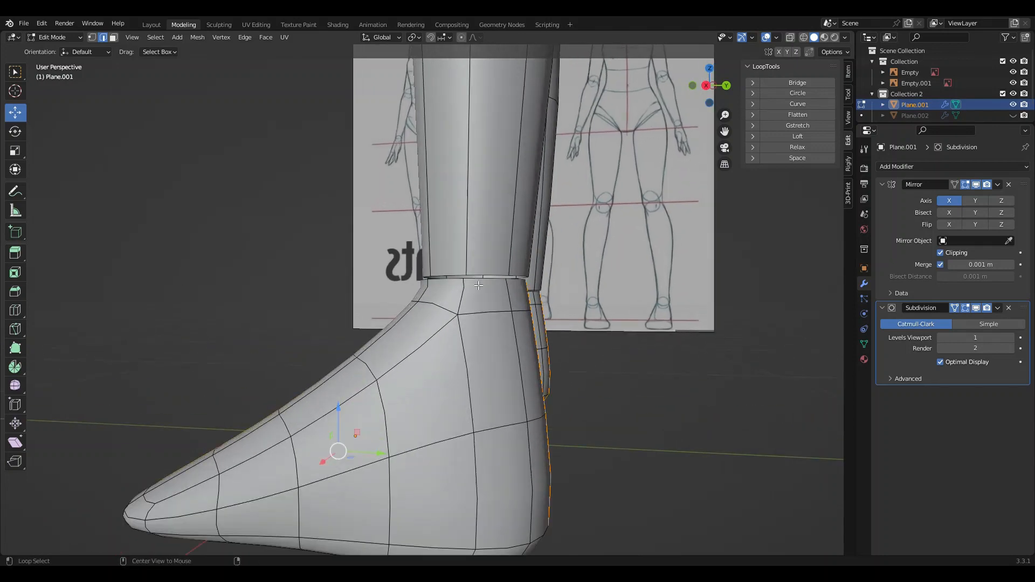
alt+click(478, 284)
drag(476, 254, 485, 230)
Bridge the leg's bottom edge loop to the foot's ankle loop with Bridge Edge Loops
alt+shift+click(482, 282)
right_click(196, 167)
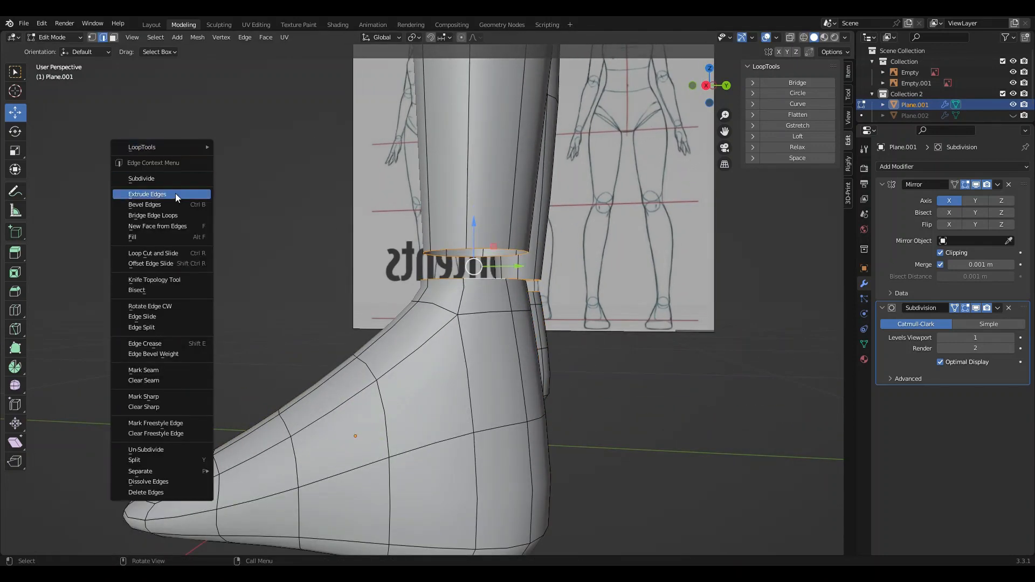
click(163, 216)
middle_drag(260, 250, 332, 278)
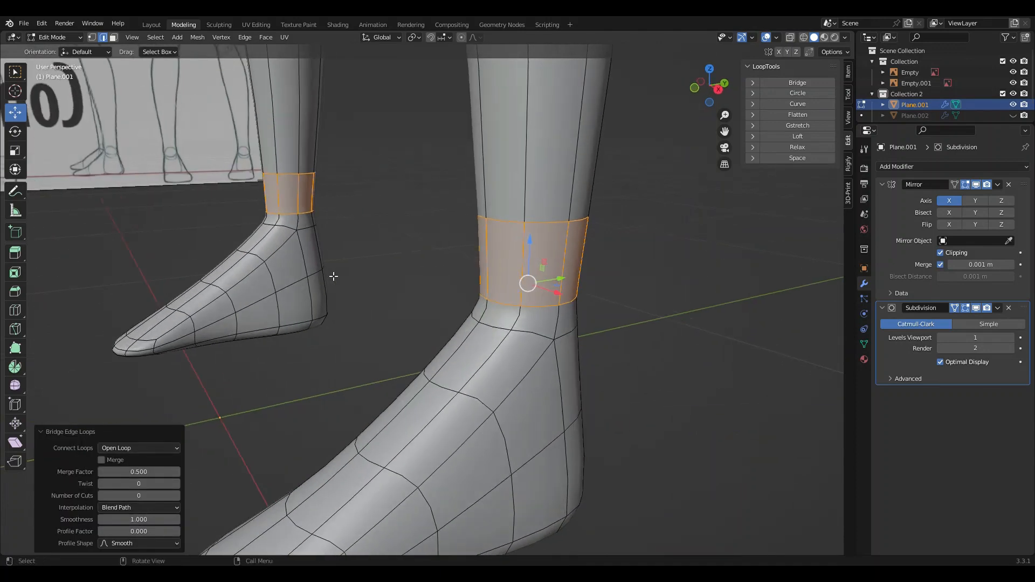
click(372, 316)
Examine the joined ankles and the whole body from several angles, in the mesh view and in object mode
middle_drag(333, 343, 411, 332)
scroll(412, 332, down, 7)
scroll(409, 329, down, 5)
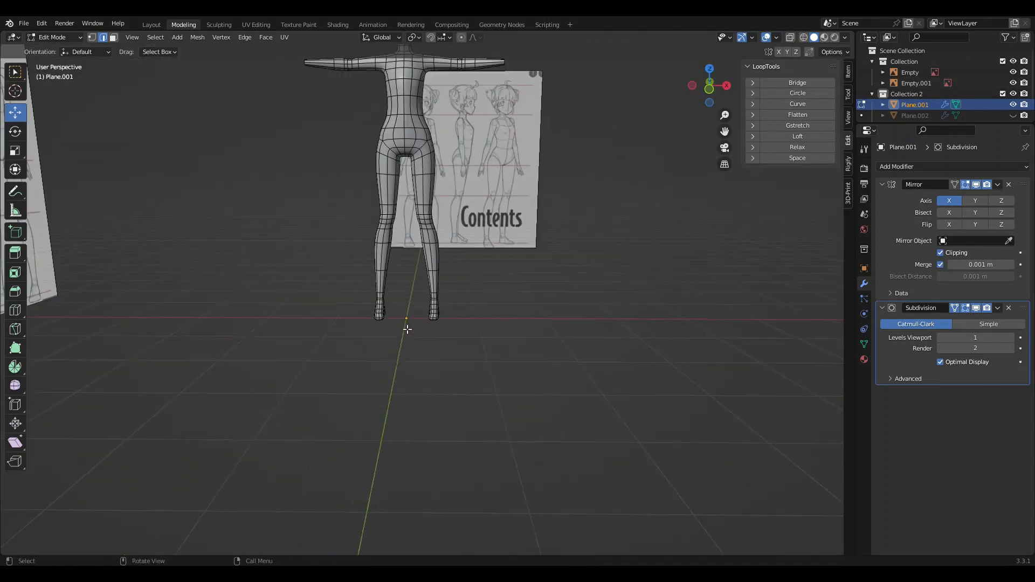
shift+middle_drag(412, 242, 730, 329)
scroll(409, 373, up, 1)
scroll(410, 373, up, 2)
click(151, 24)
scroll(279, 313, up, 4)
scroll(730, 329, down, 6)
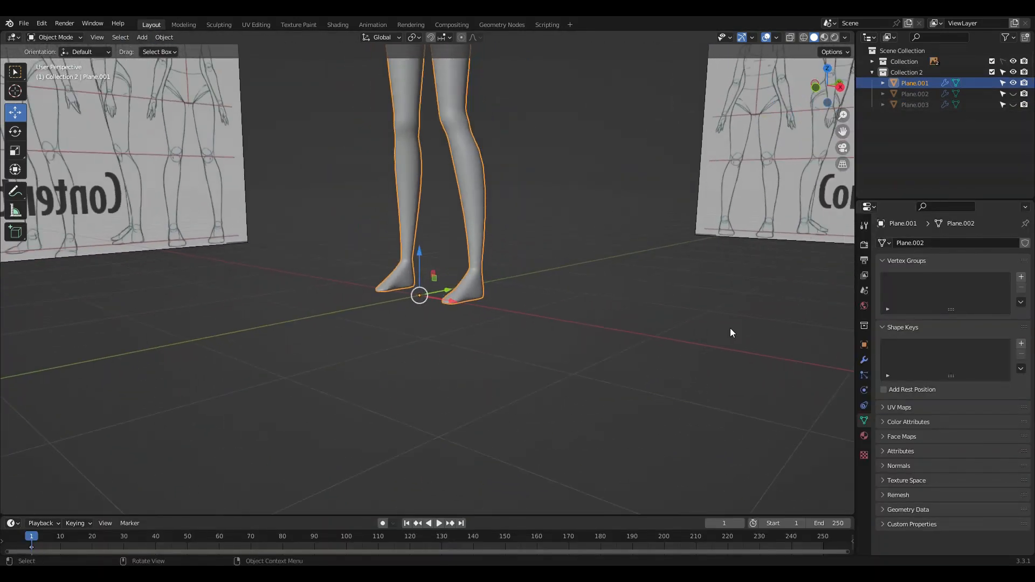
mouse_move(427, 215)
middle_down()
mouse_move(428, 252)
mouse_move(431, 233)
middle_up()
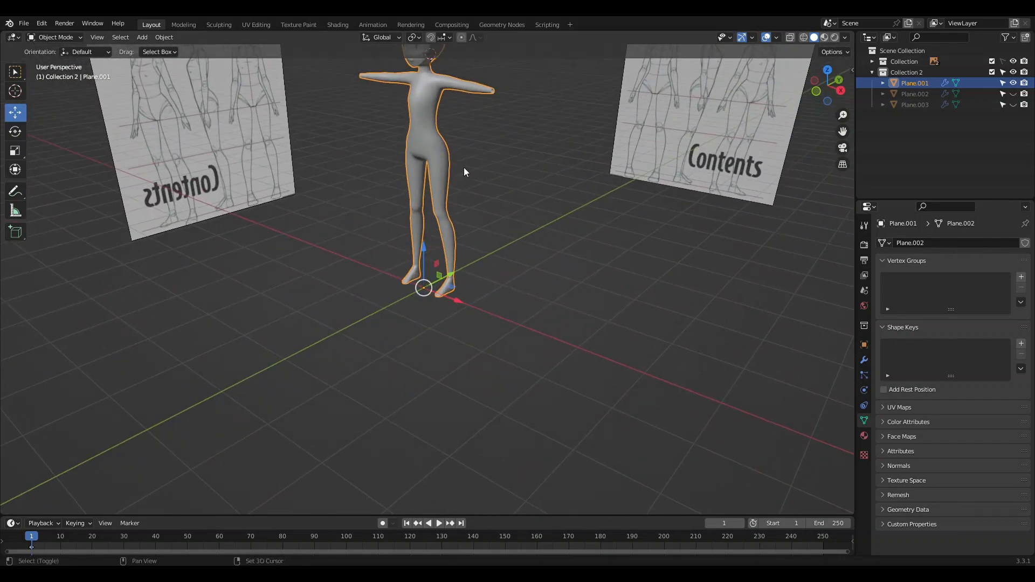
shift+middle_drag(464, 167, 394, 267)
scroll(431, 302, up, 2)
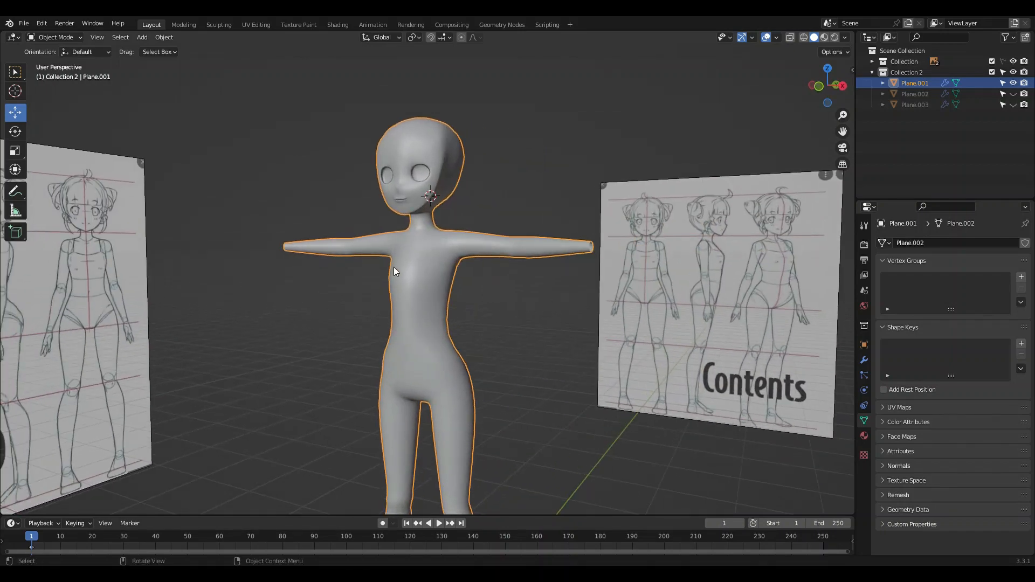